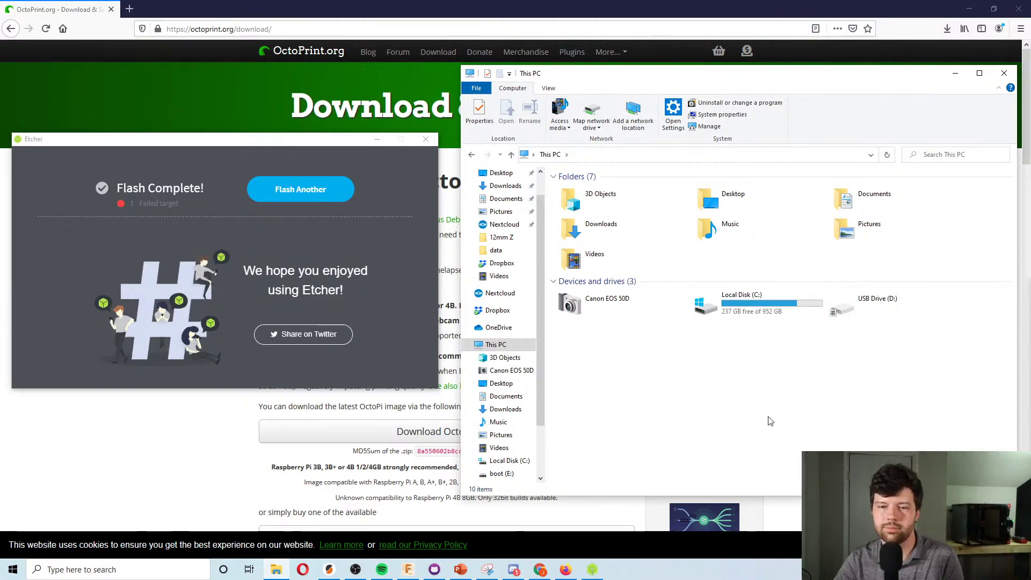
# Open octopi-wpa-supplicant.txt from the boot (E:) drive in Notepad++
pyautogui.click(584, 298)
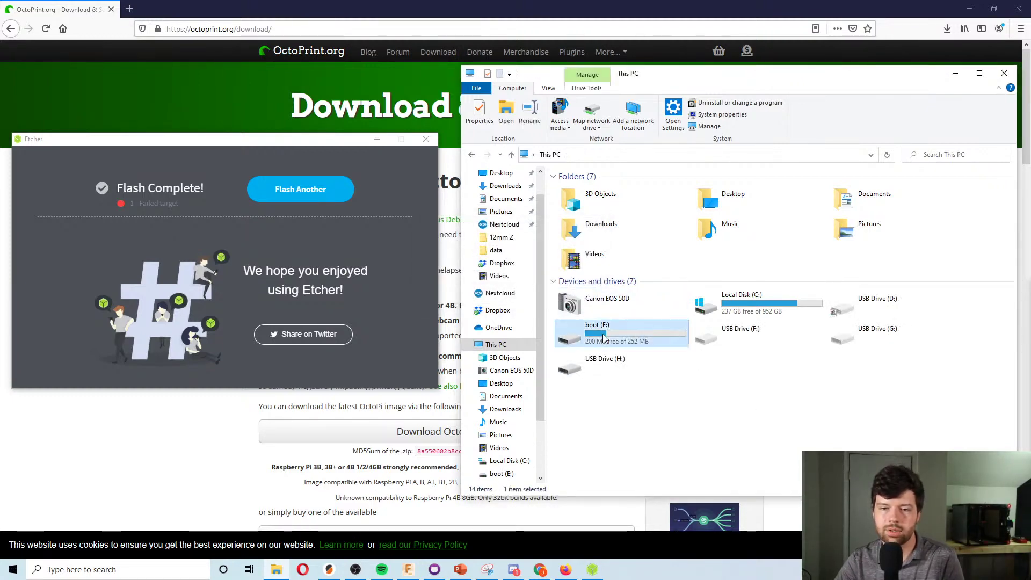
pyautogui.doubleClick(617, 330)
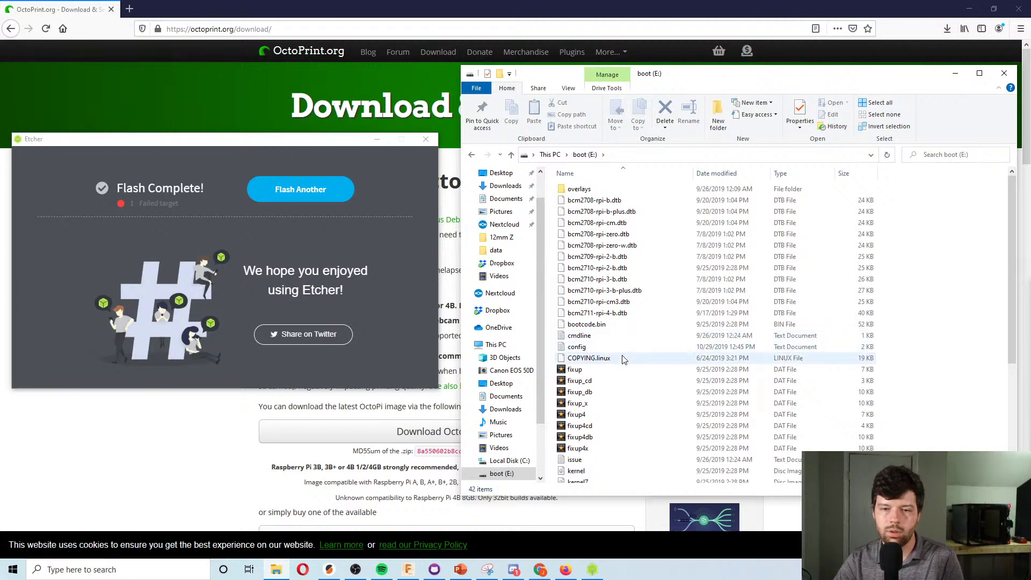
pyautogui.scroll(-5, 618, 356)
pyautogui.click(598, 376)
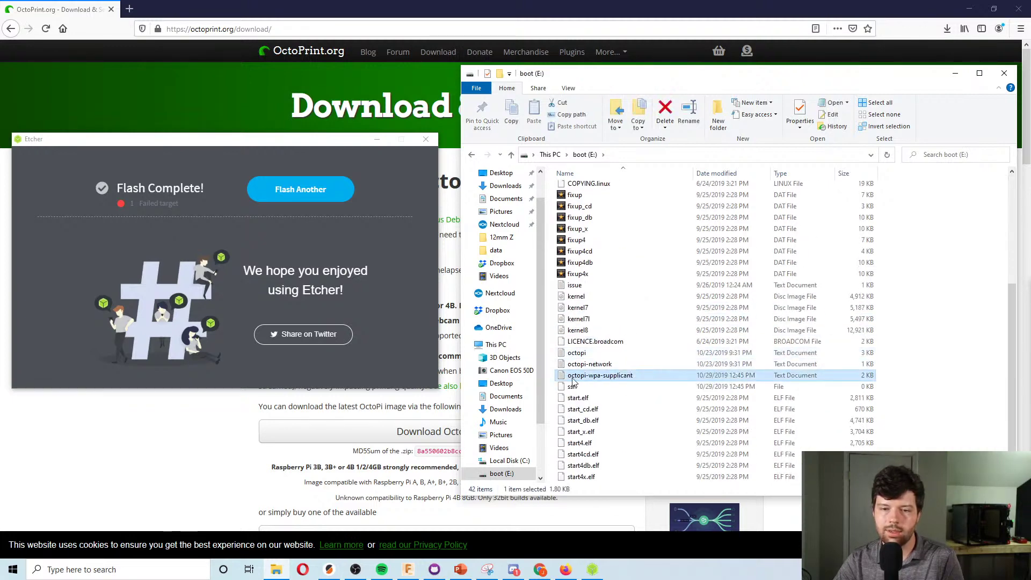
pyautogui.rightClick(620, 379)
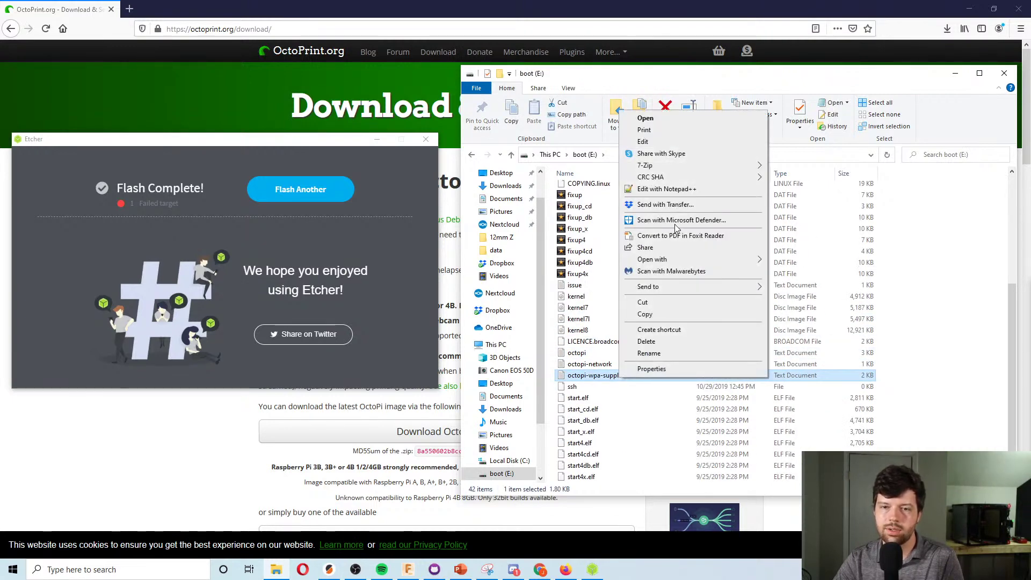
pyautogui.click(666, 189)
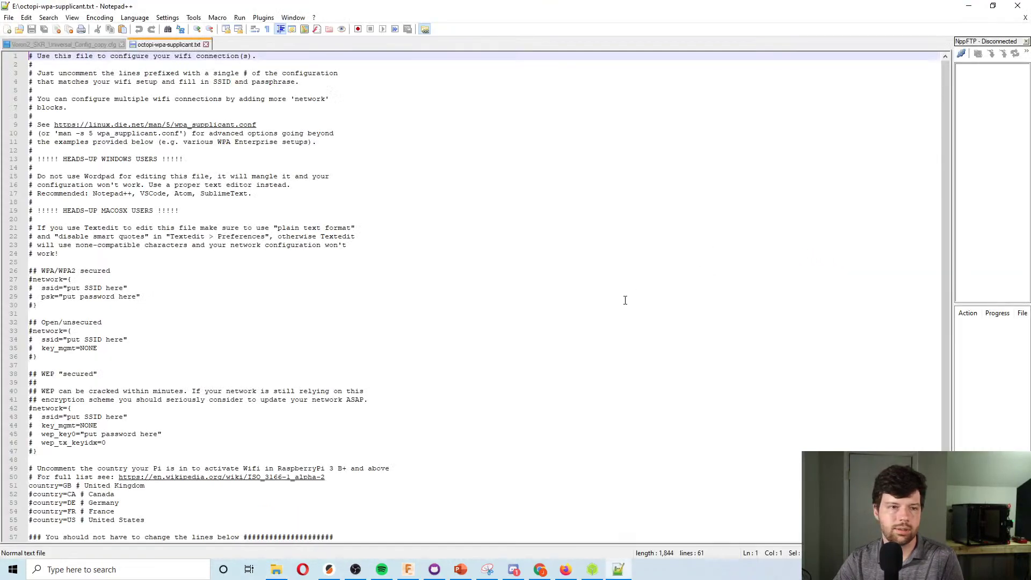
# Remove the leading # from each line of the WPA/WPA2 network block
pyautogui.click(610, 299)
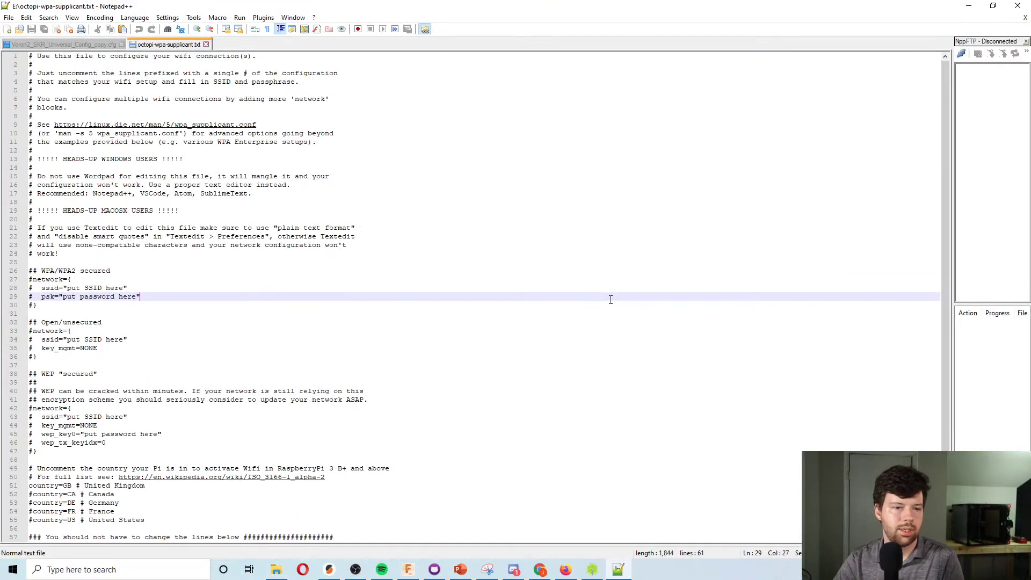
pyautogui.click(32, 279)
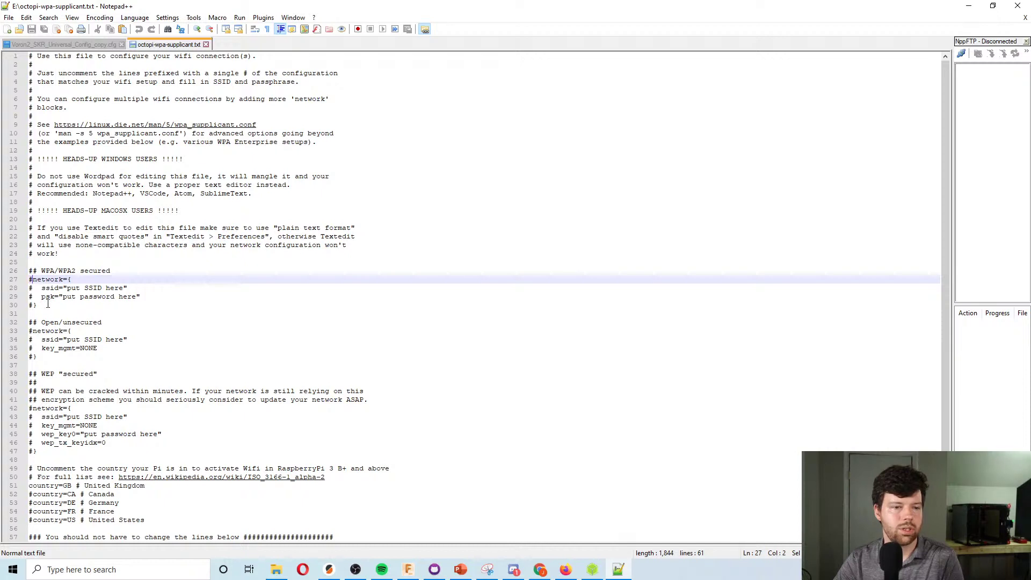
pyautogui.press('BackSpace')
pyautogui.press('Down')
pyautogui.press('Delete')
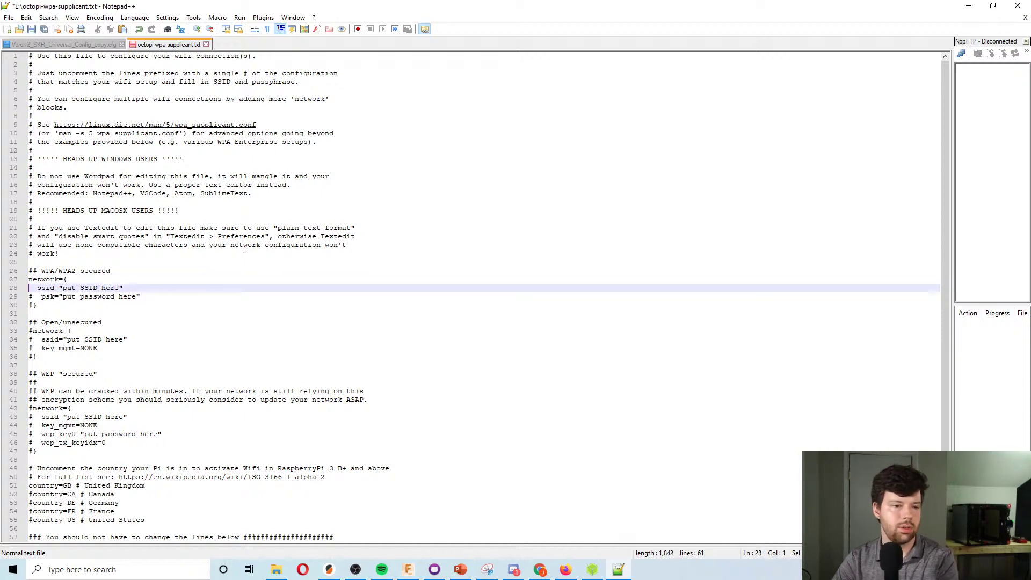
pyautogui.press('Down')
pyautogui.press('Delete')
pyautogui.press('Down')
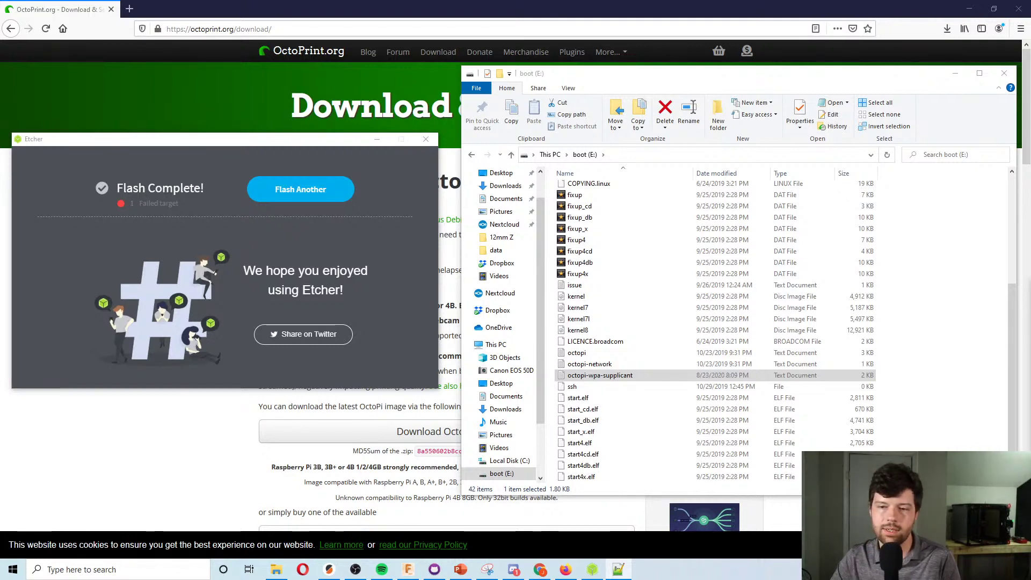
pyautogui.click(653, 377)
pyautogui.doubleClick(624, 378)
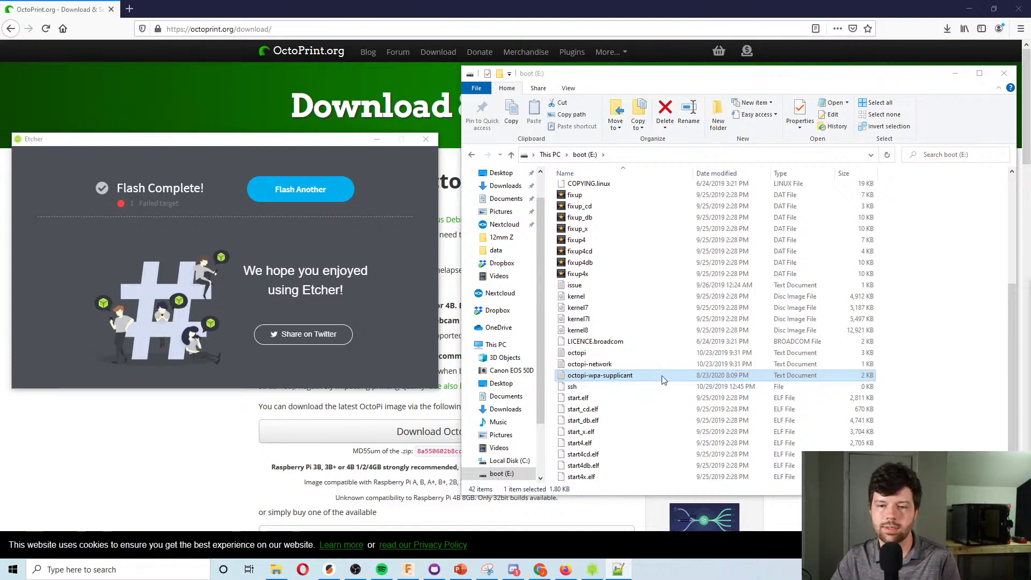
pyautogui.hotkey('alt', 'F4')
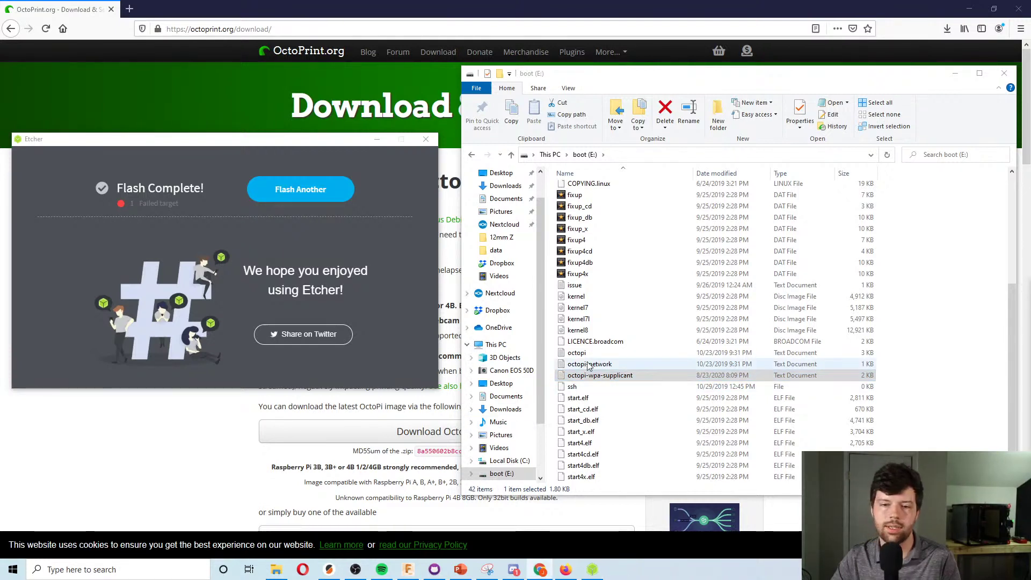
pyautogui.click(591, 378)
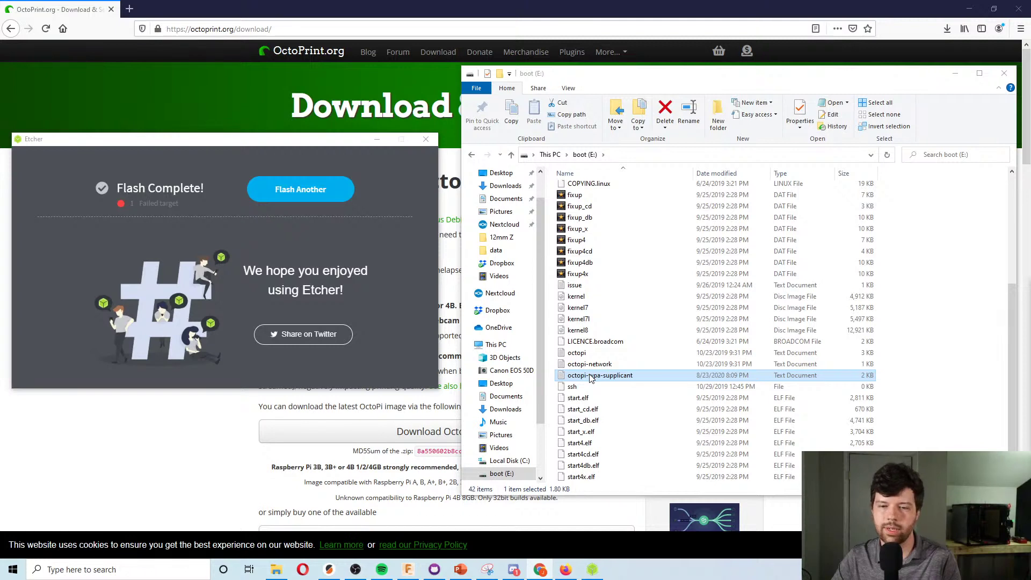
pyautogui.doubleClick(604, 374)
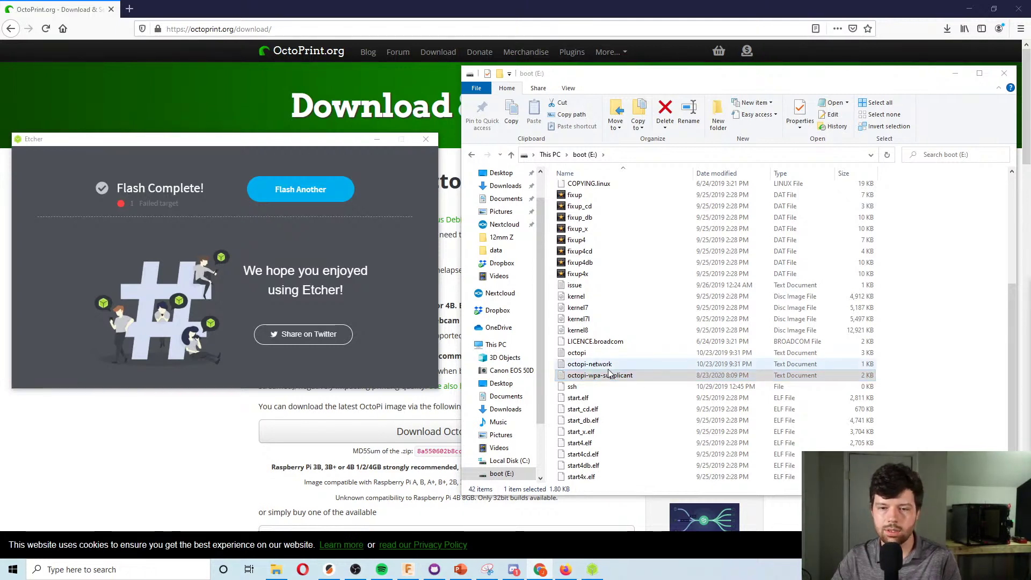
pyautogui.click(603, 389)
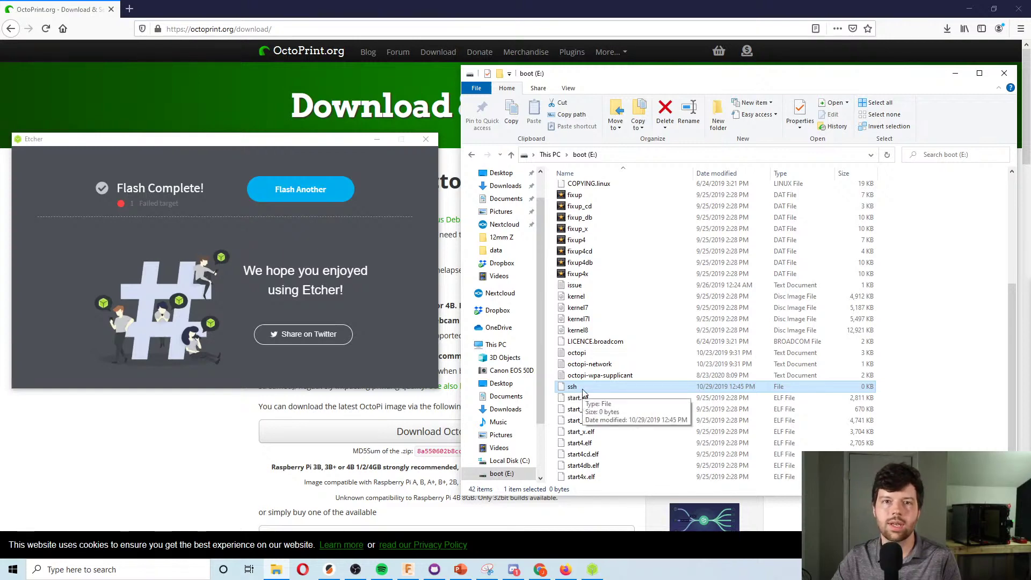
pyautogui.rightClick(584, 390)
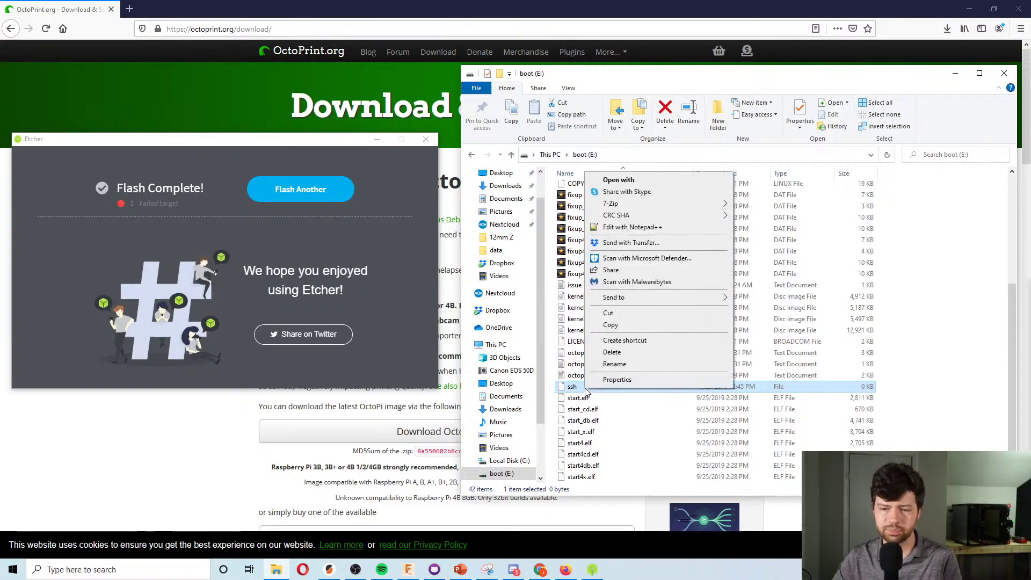
pyautogui.click(617, 380)
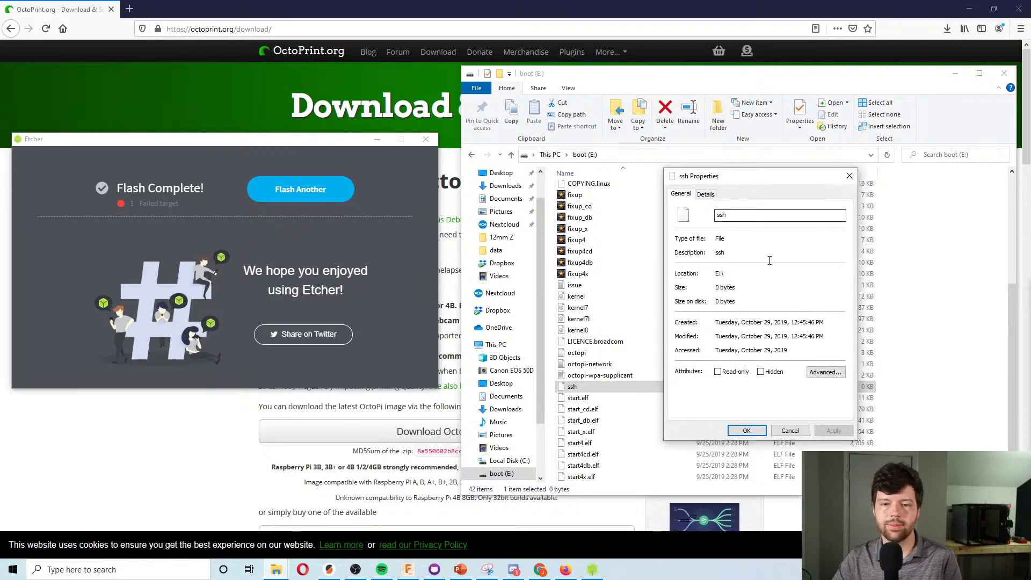
pyautogui.click(787, 430)
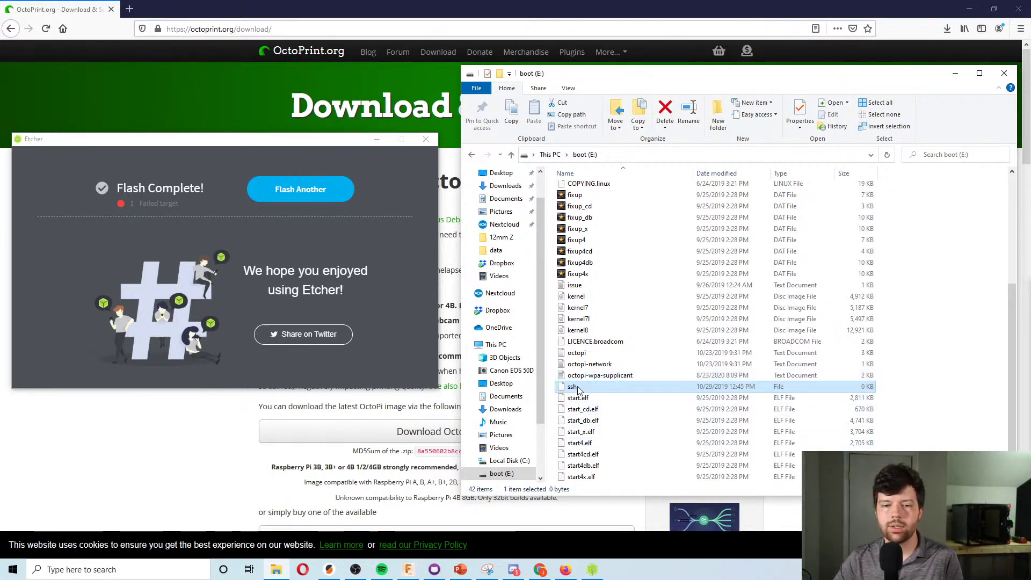
# Eject the boot (E:) SD card and bring the OctoPrint download page forward
pyautogui.moveTo(578, 386)
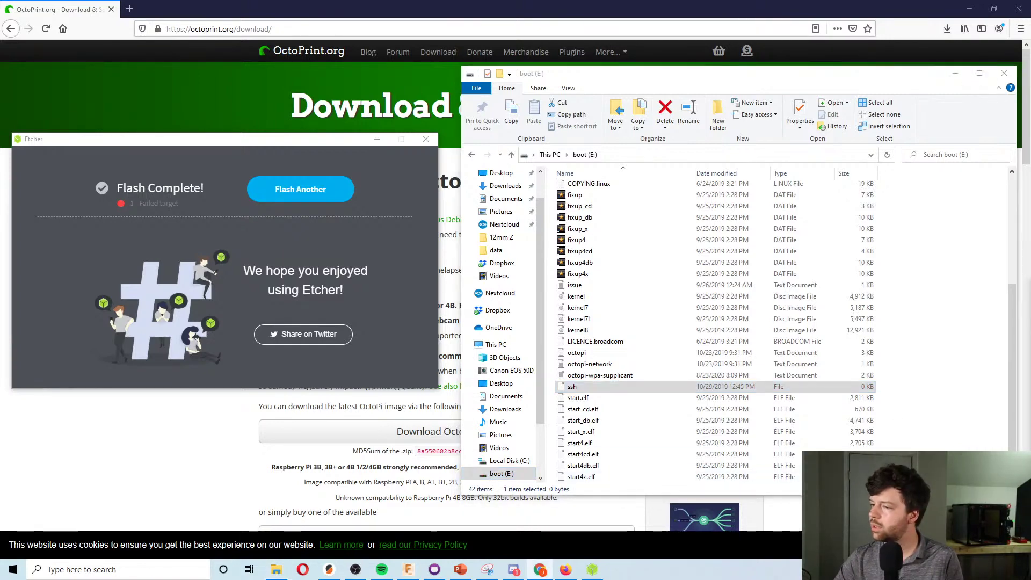
pyautogui.rightClick(500, 473)
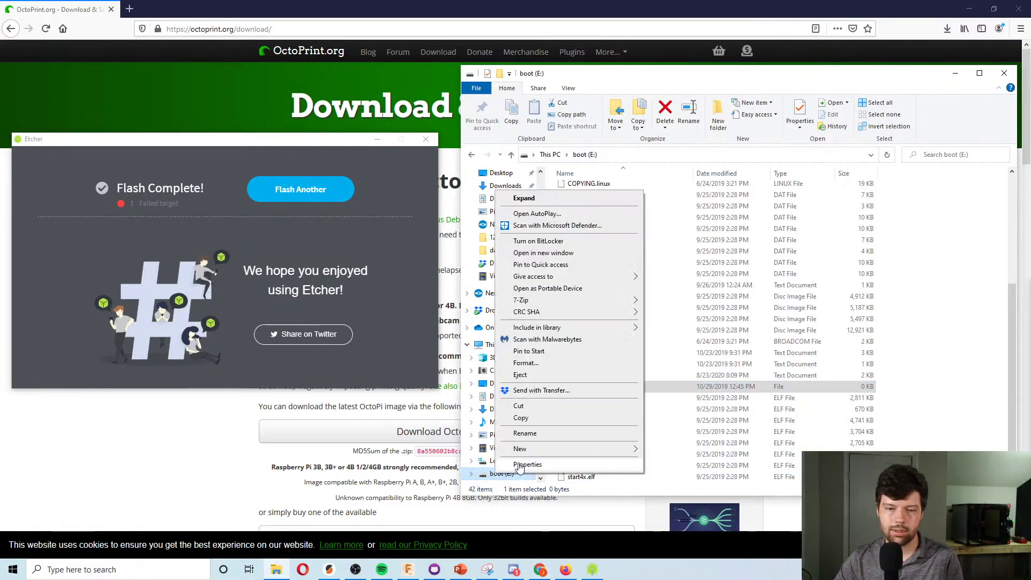
pyautogui.click(534, 375)
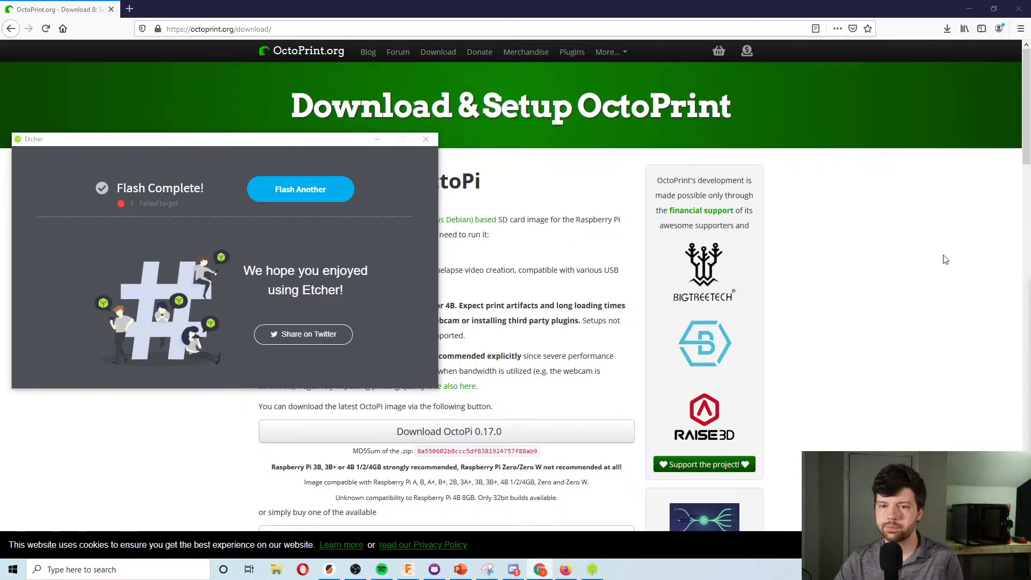
pyautogui.click(945, 259)
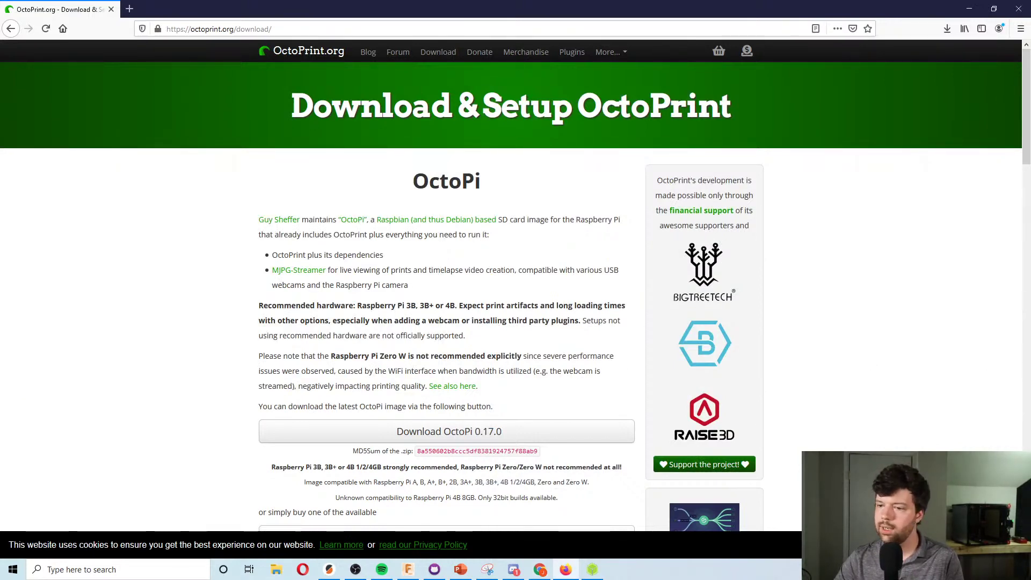
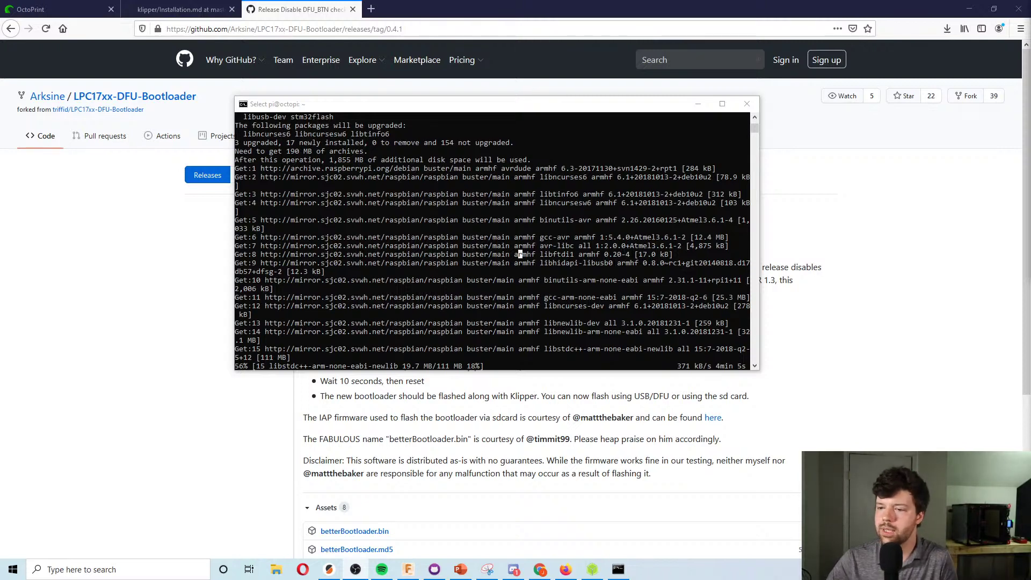
# Move the PuTTY window lower and to the right while the package download continues
pyautogui.click(633, 290)
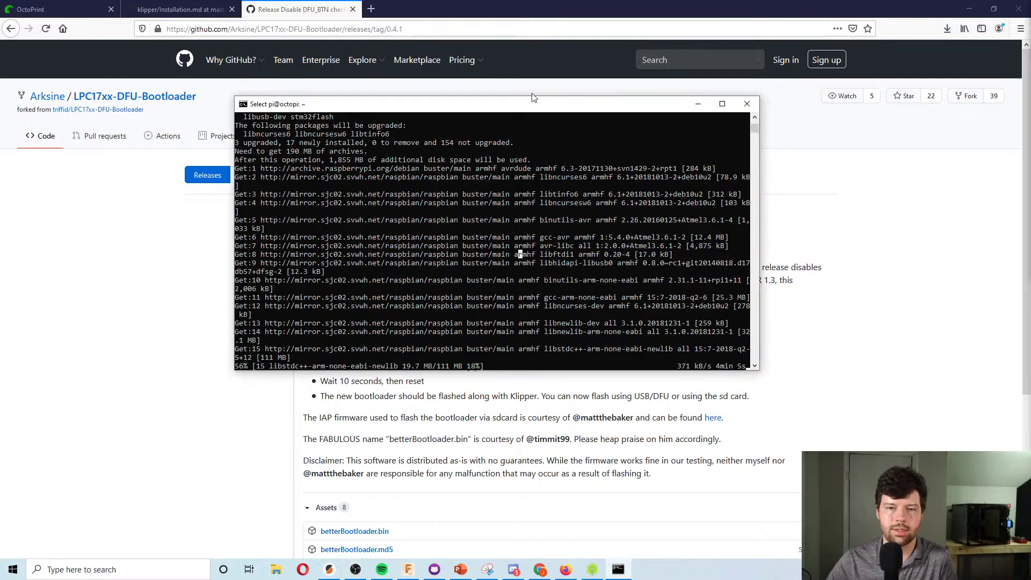
pyautogui.moveTo(534, 102); pyautogui.dragTo(535, 187)
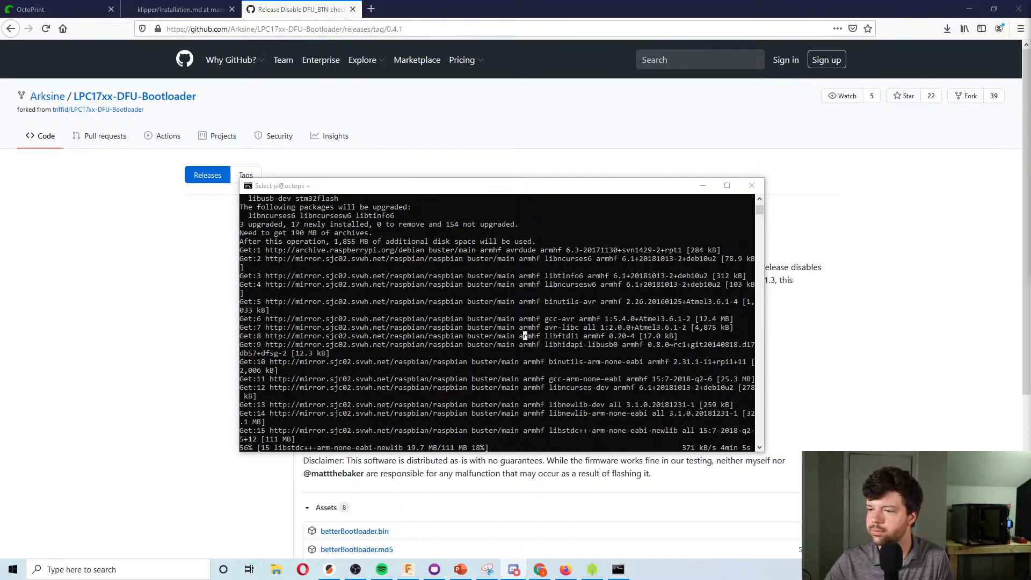
pyautogui.click(590, 325)
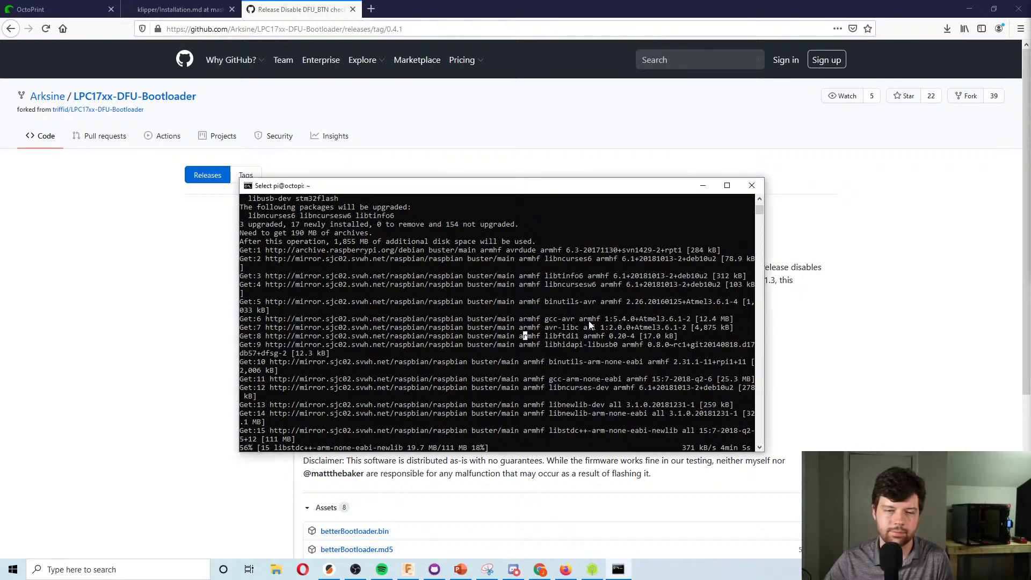
pyautogui.moveTo(394, 186); pyautogui.dragTo(540, 113)
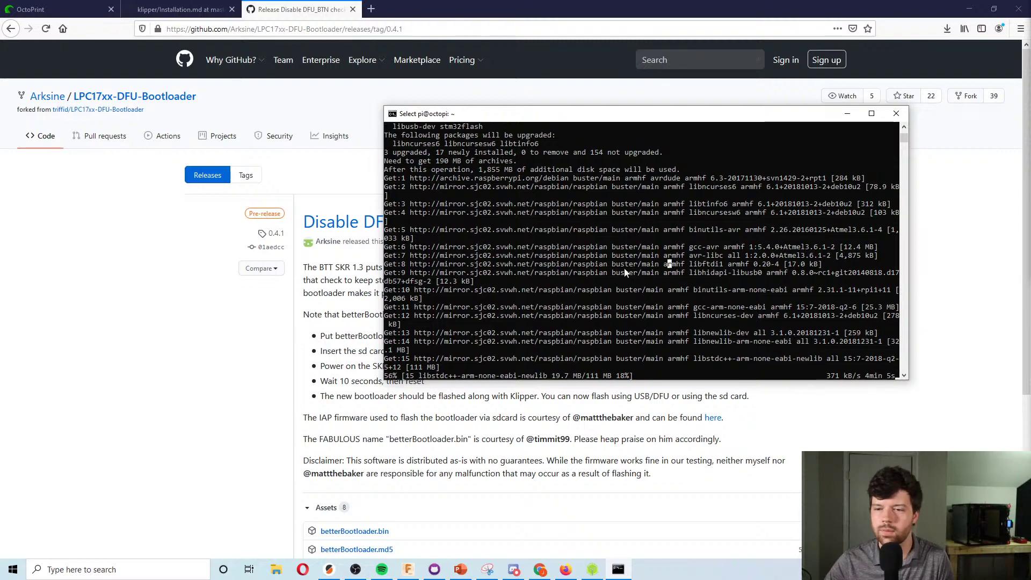
pyautogui.press('super')
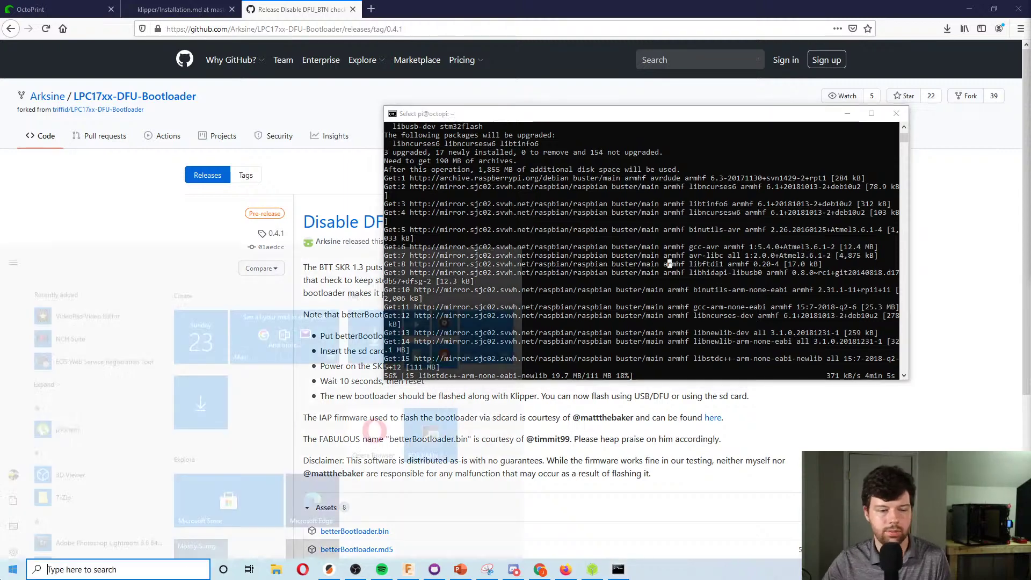
pyautogui.write('cmd')
pyautogui.press('Return')
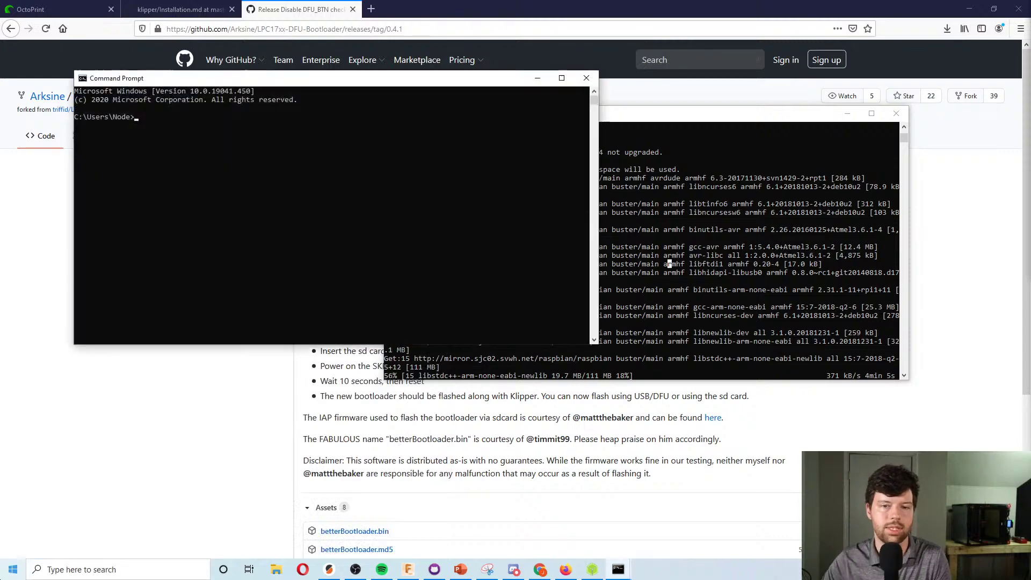
pyautogui.write('ssh pi')
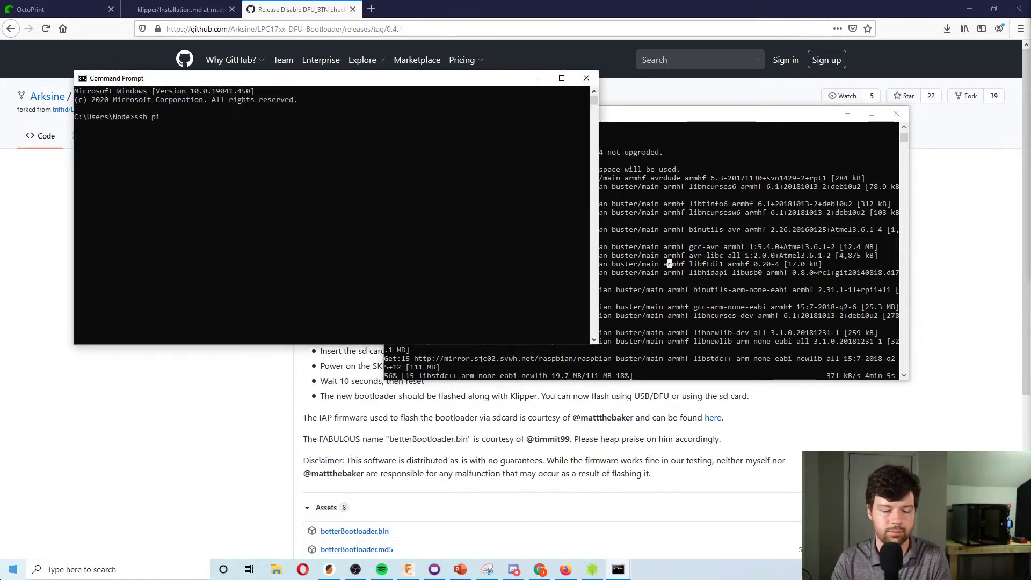
pyautogui.write('@192.168')
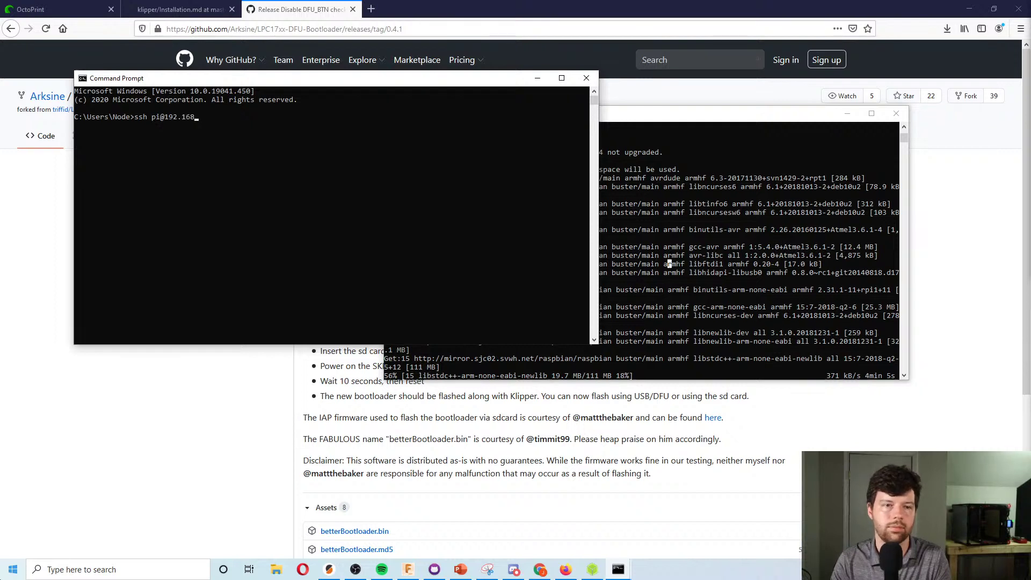
pyautogui.write('.1.57')
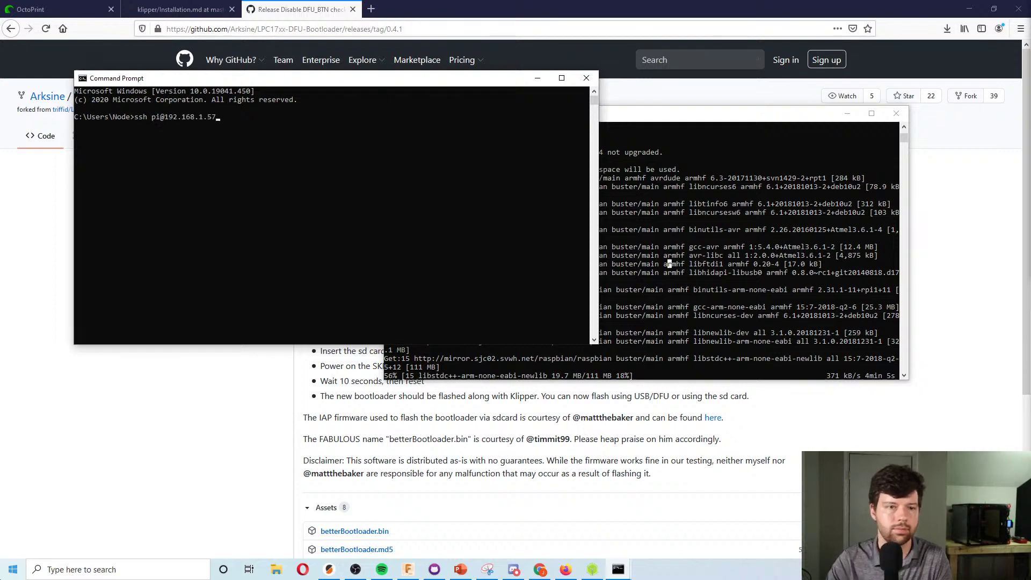
pyautogui.click(55, 13)
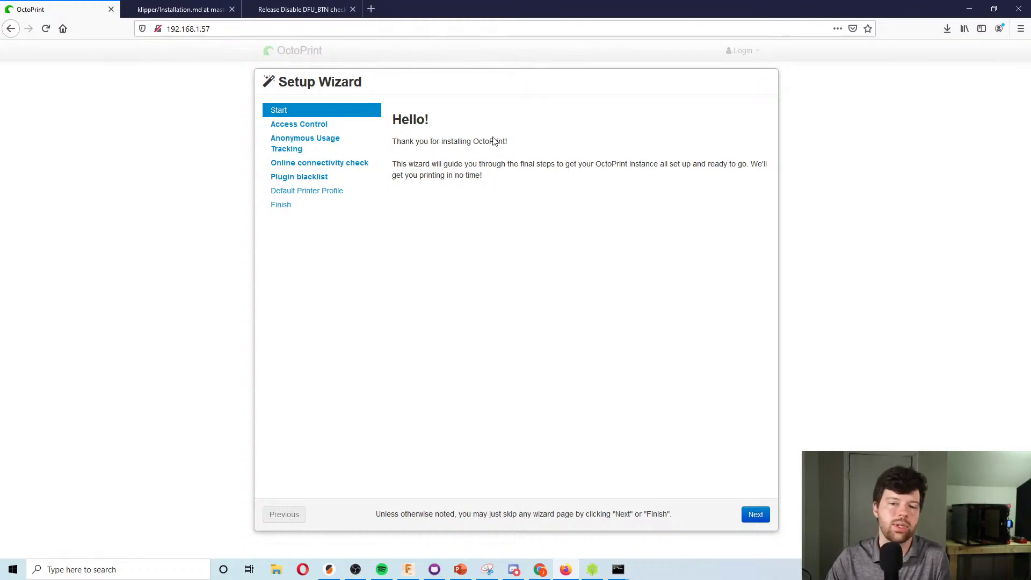
# Disable access control in the OctoPrint setup wizard and confirm it
pyautogui.click(755, 514)
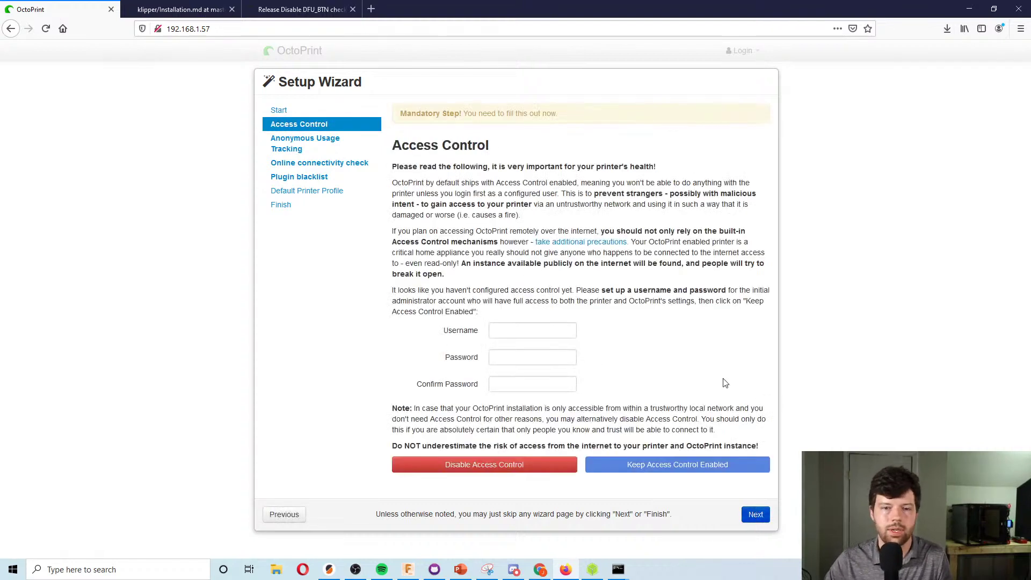
pyautogui.click(498, 328)
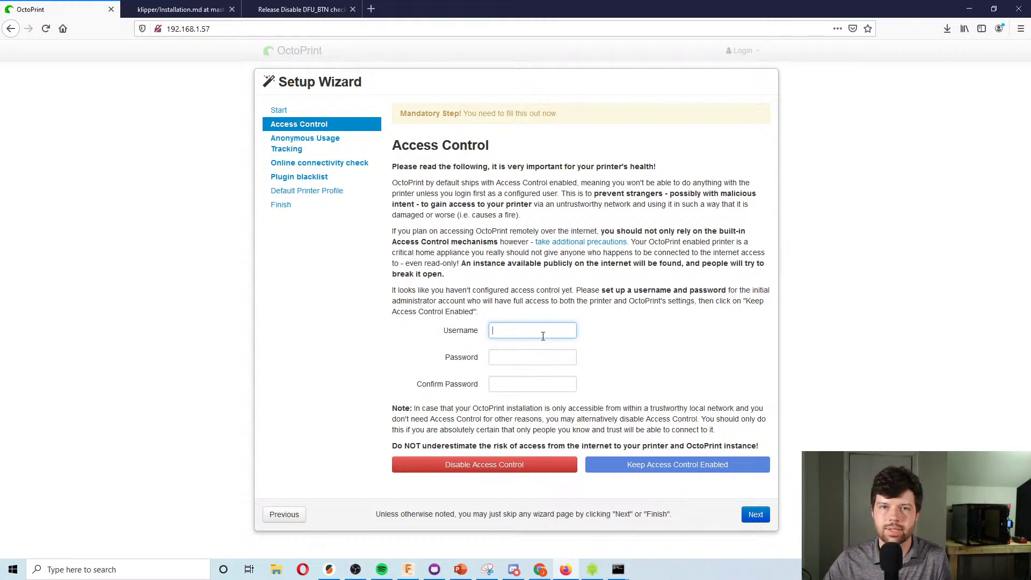
pyautogui.click(514, 472)
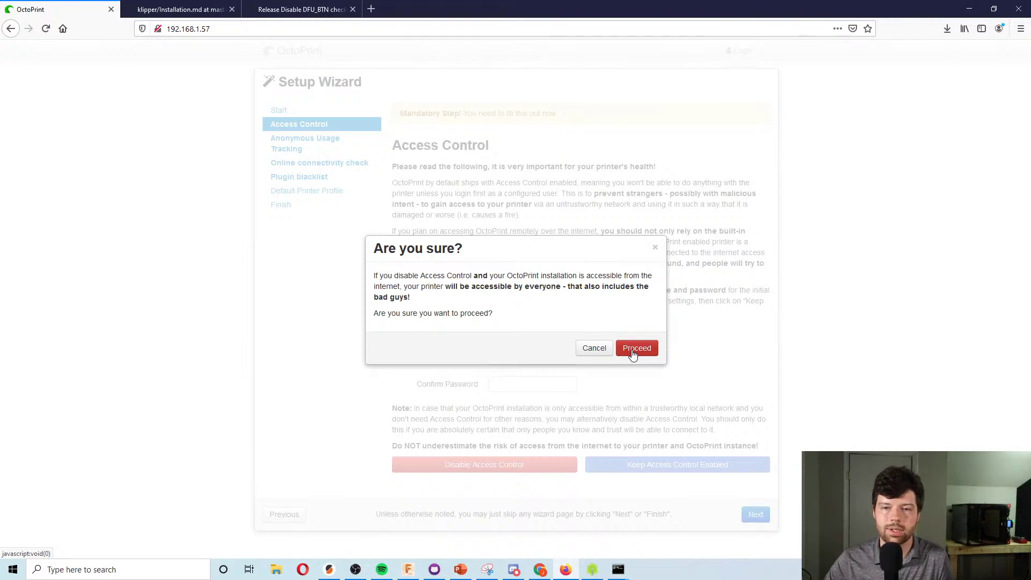
pyautogui.click(634, 354)
# Enable anonymous usage tracking and the online connectivity check
pyautogui.click(756, 516)
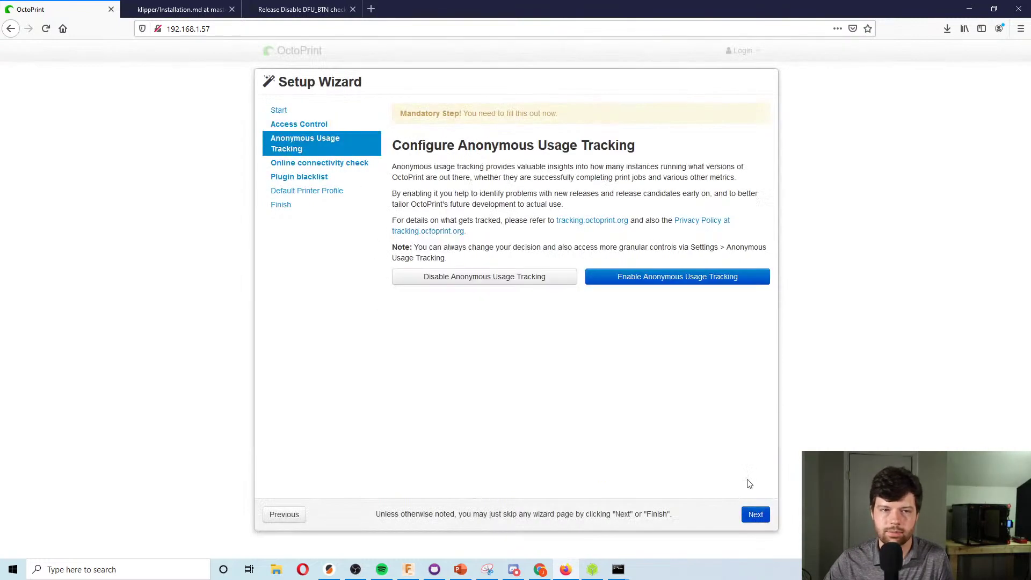
pyautogui.click(658, 283)
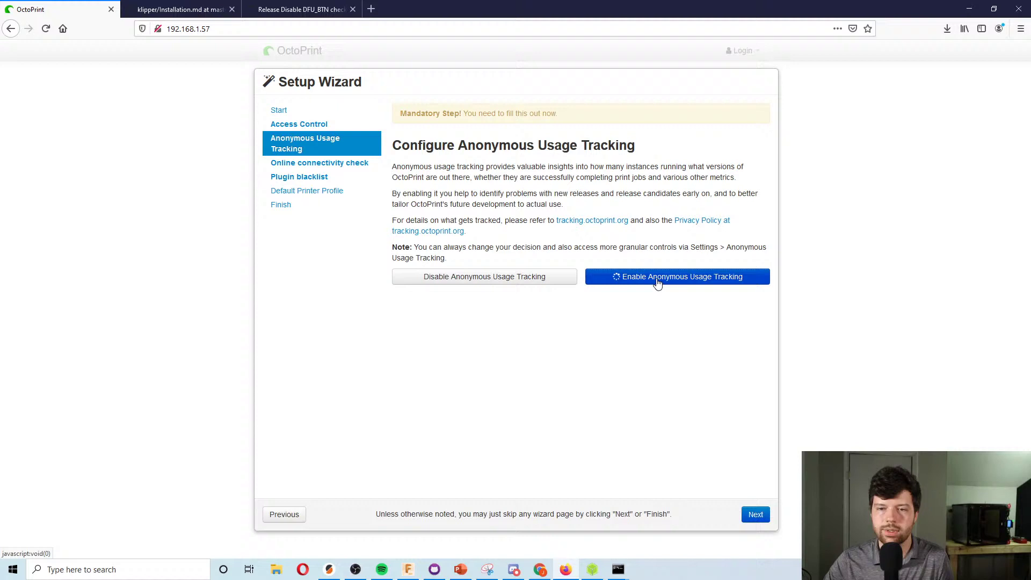
pyautogui.click(744, 517)
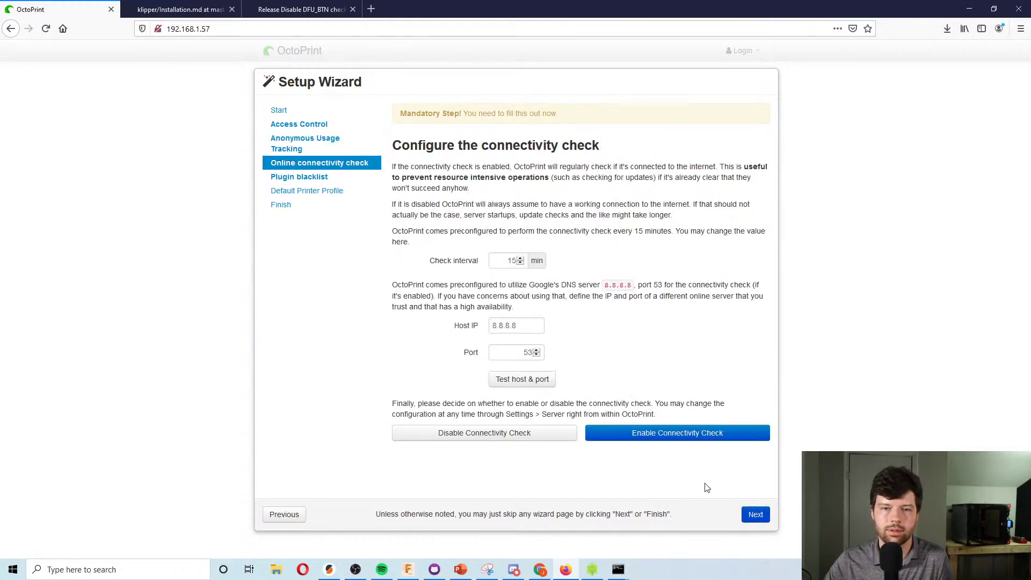
pyautogui.click(648, 436)
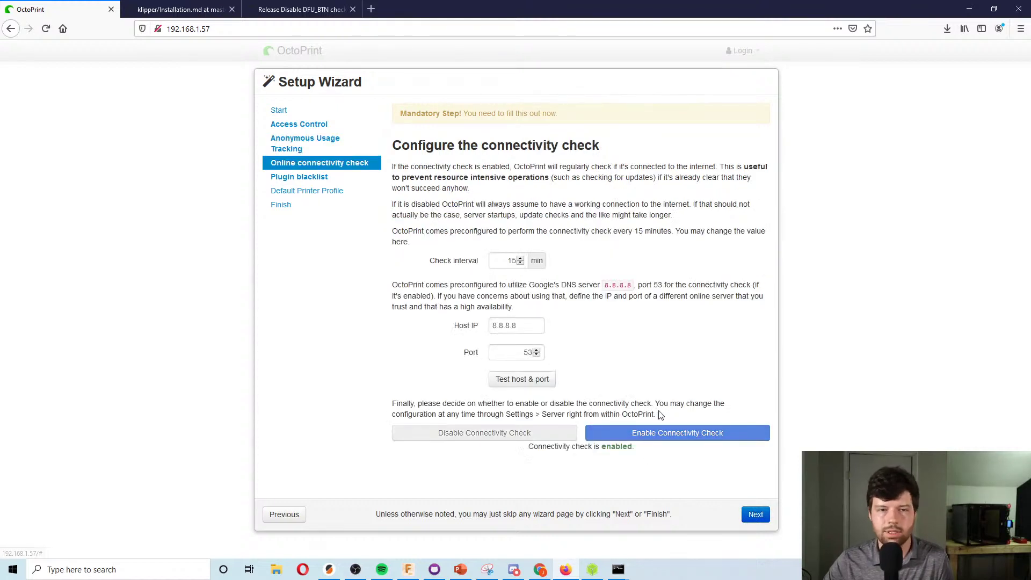
pyautogui.click(753, 517)
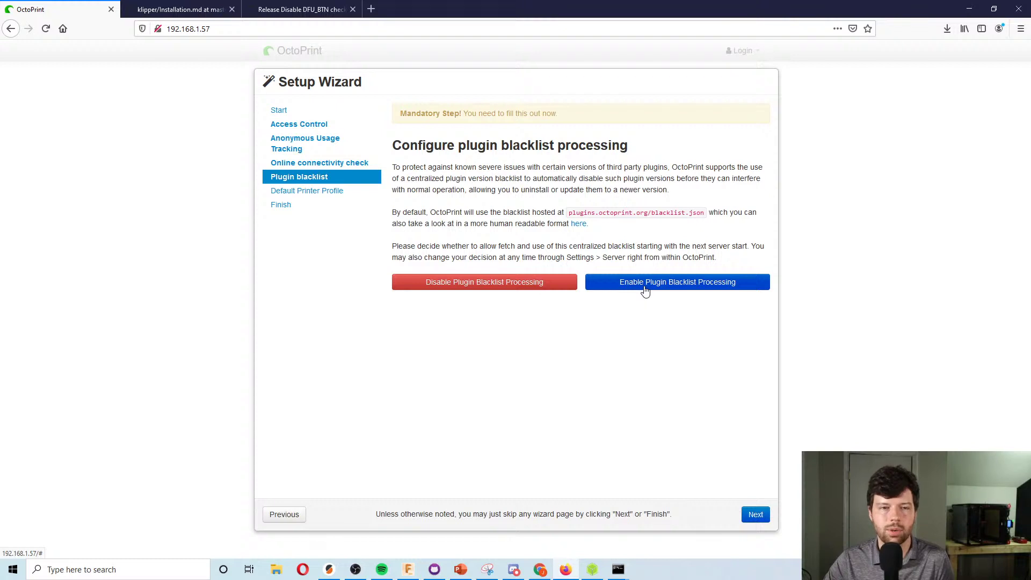
# Dismiss the undecided-blacklist warning, enable plugin blacklist processing, and advance to the printer profile
pyautogui.click(748, 518)
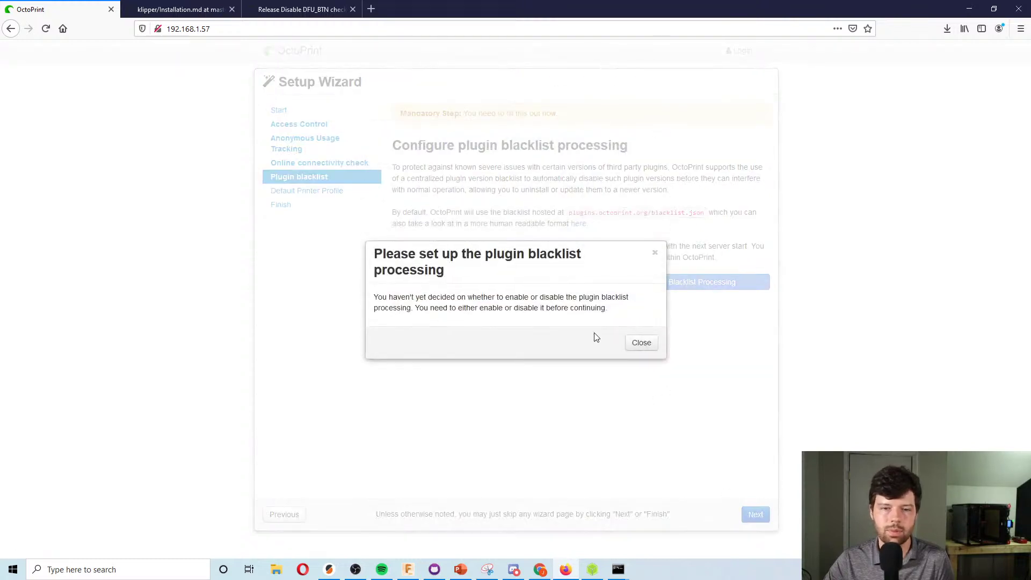
pyautogui.click(642, 347)
pyautogui.click(673, 286)
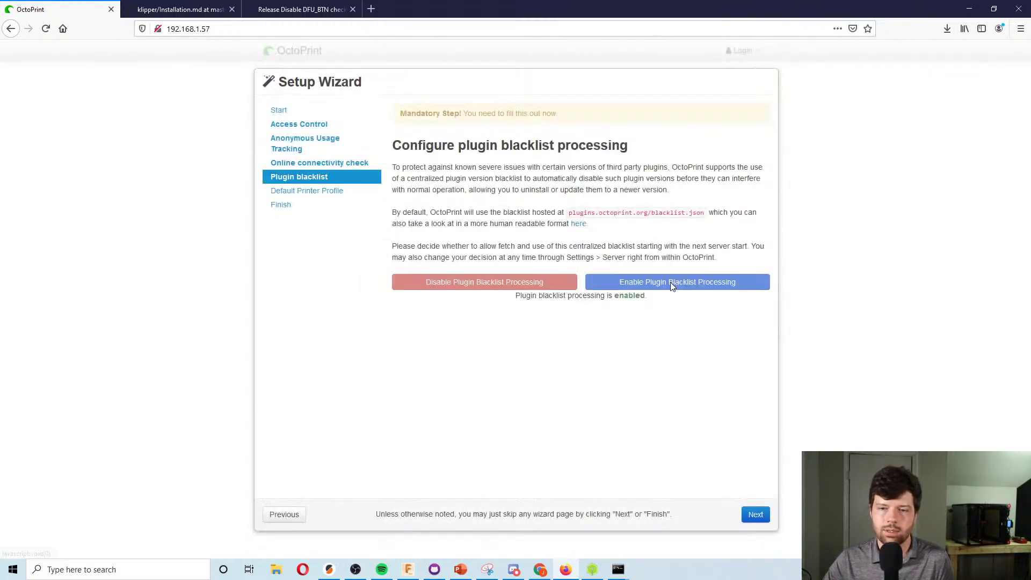
pyautogui.click(759, 513)
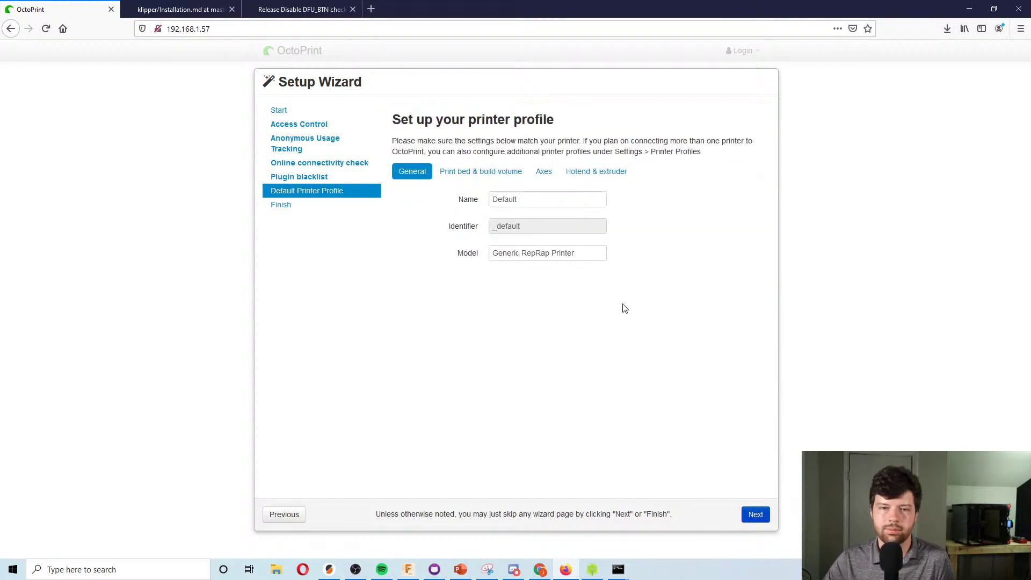
# Name the default printer profile 'Voron' with model 'Voron 2.4'
pyautogui.doubleClick(530, 199)
pyautogui.write('K')
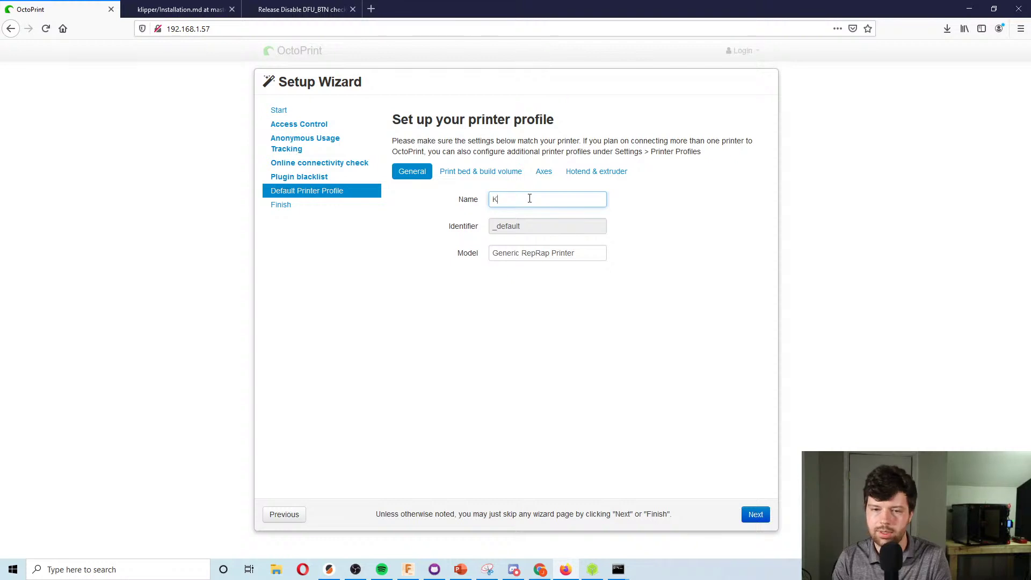
pyautogui.press('BackSpace')
pyautogui.write('Voron')
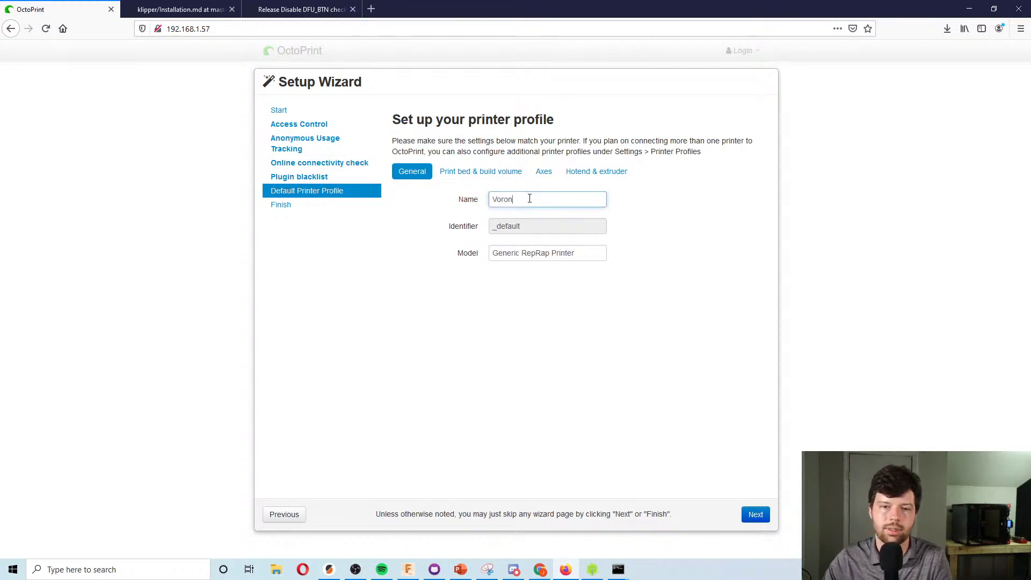
pyautogui.click(452, 256)
pyautogui.write('Voro')
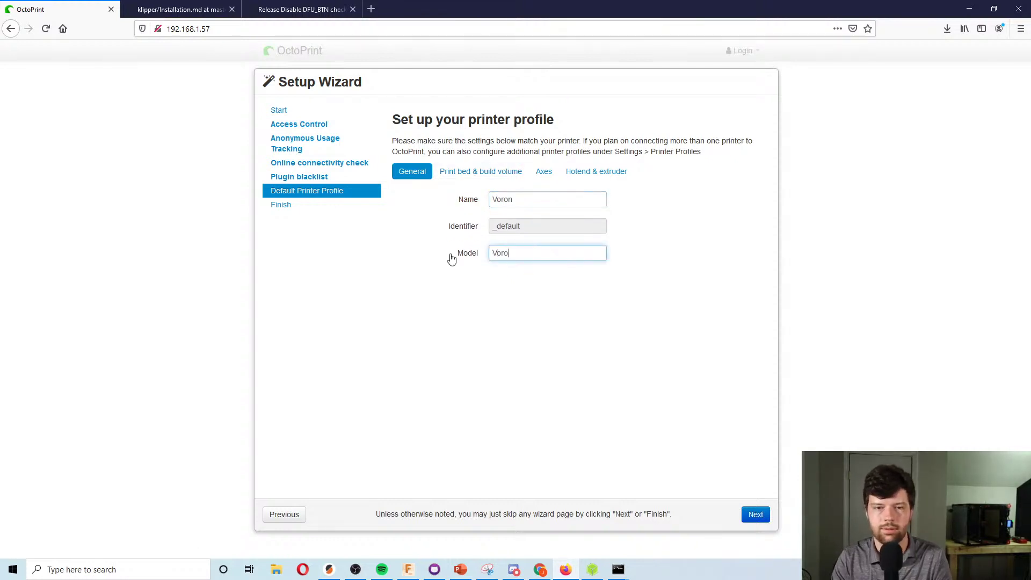
pyautogui.write('n 2.4')
pyautogui.click(480, 171)
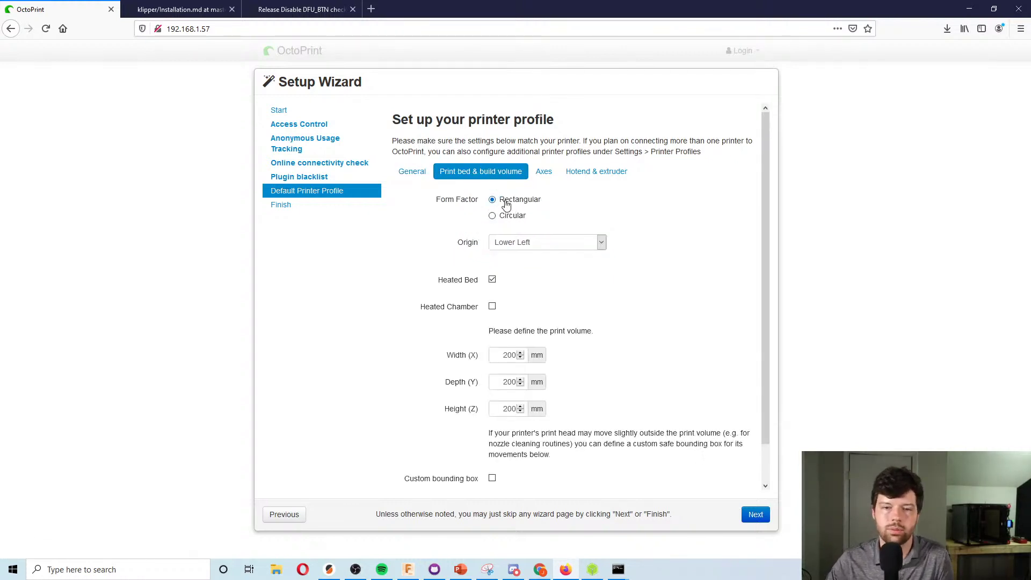
# Keep Lower Left origin, set width 350, depth 350, height 330, and save the profile
pyautogui.click(516, 243)
pyautogui.click(517, 243)
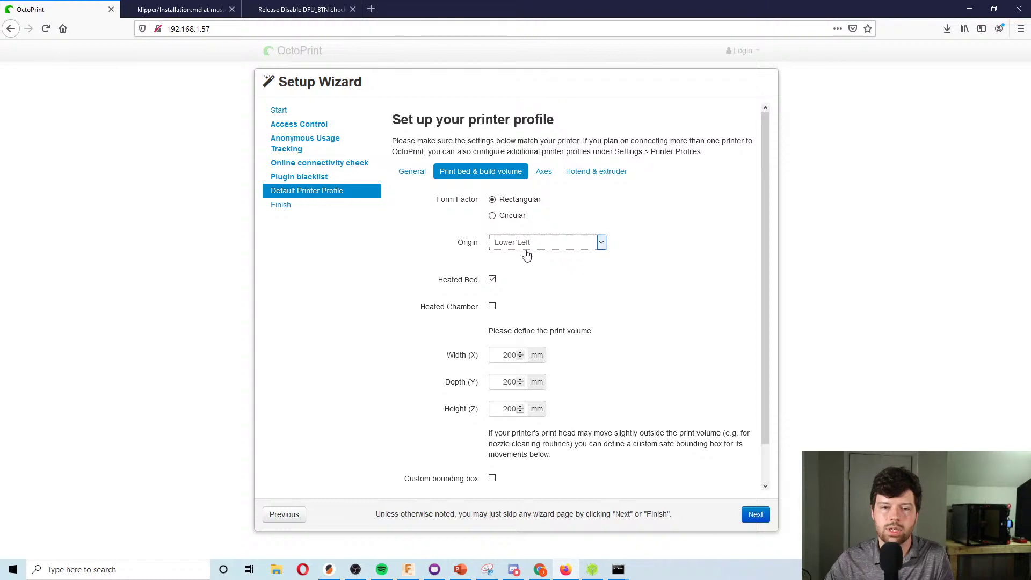
pyautogui.scroll(-2, 617, 349)
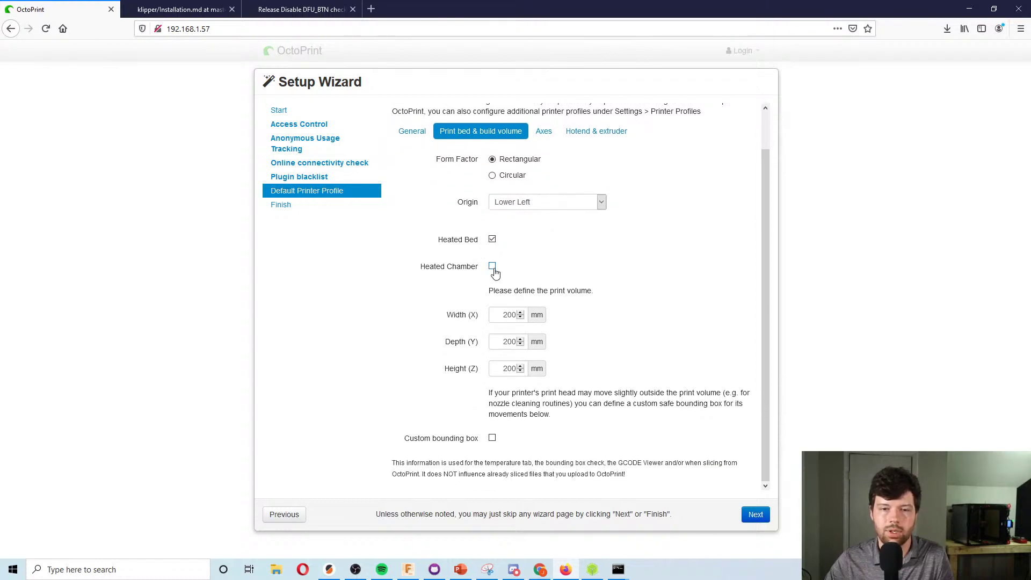
pyautogui.doubleClick(508, 314)
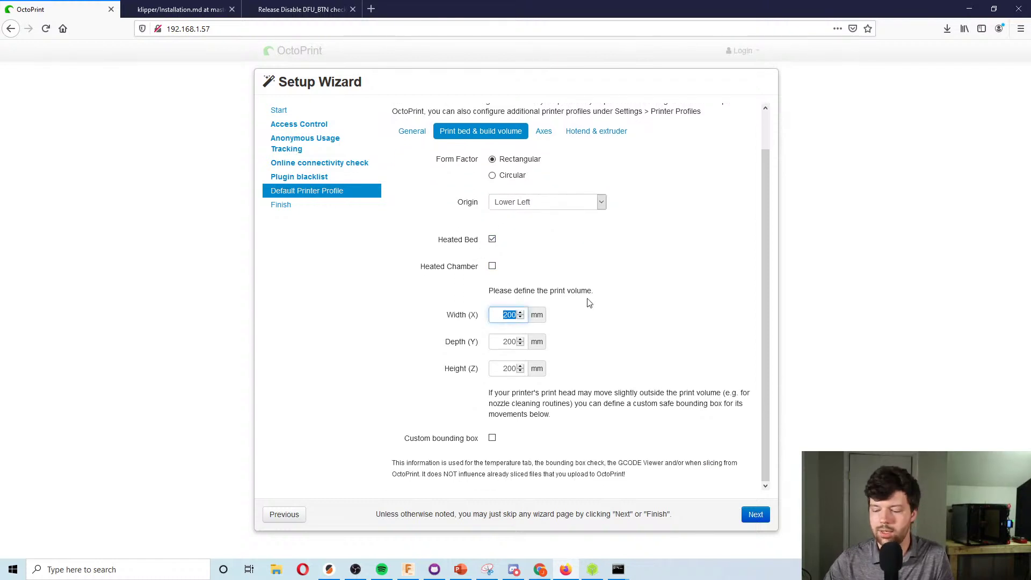
pyautogui.write('350')
pyautogui.doubleClick(511, 342)
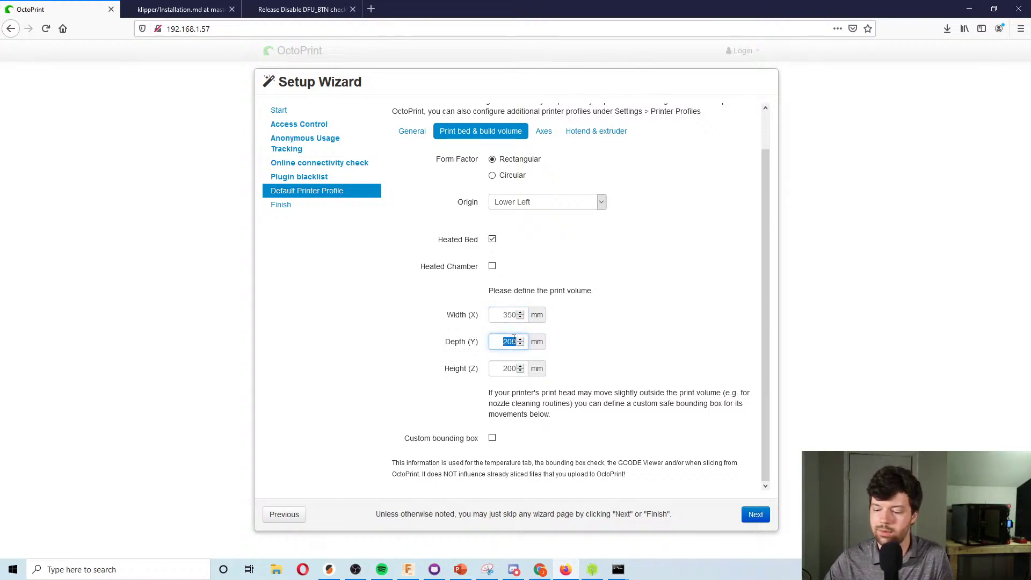
pyautogui.write('350')
pyautogui.doubleClick(509, 369)
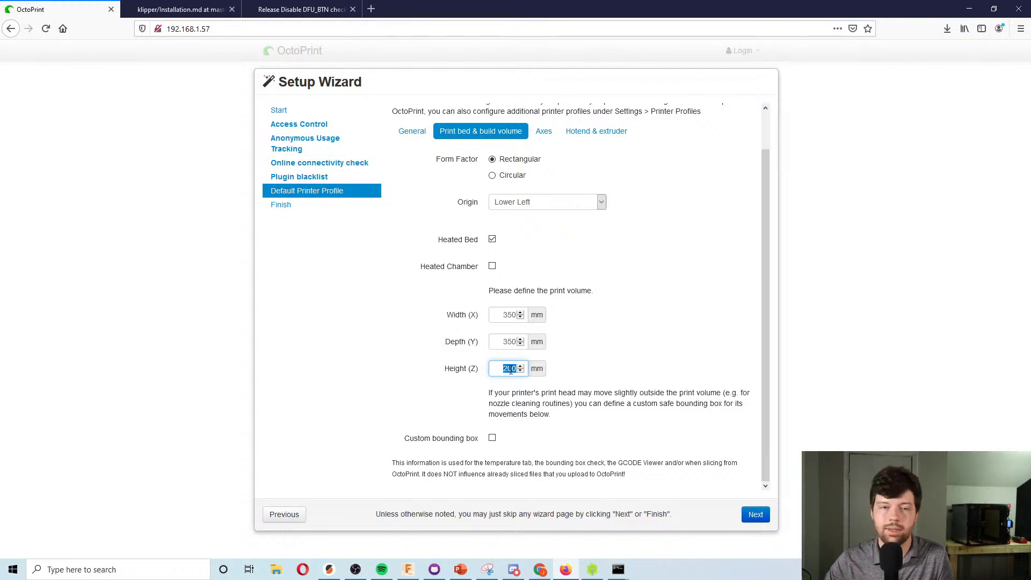
pyautogui.write('330')
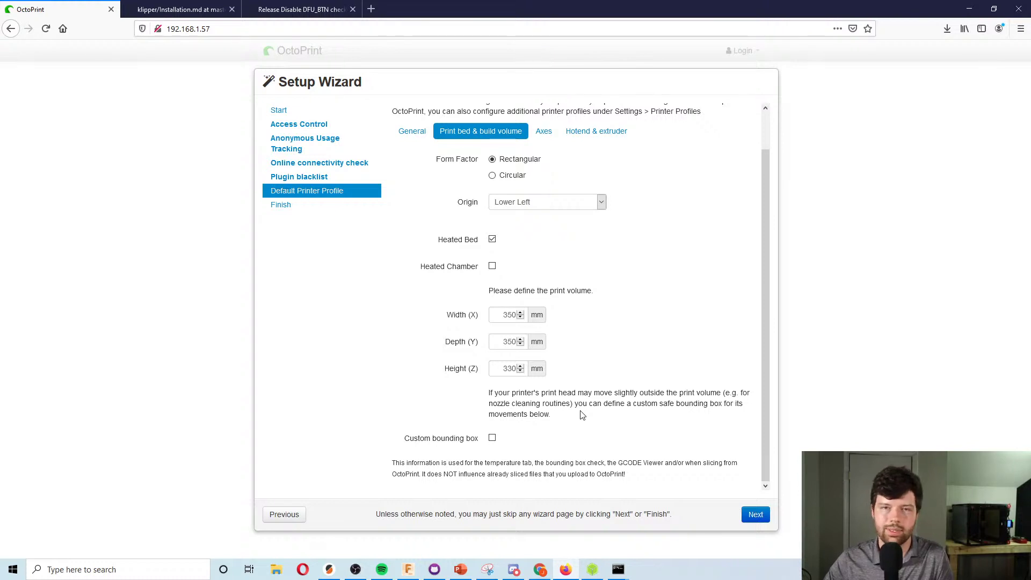
pyautogui.click(755, 516)
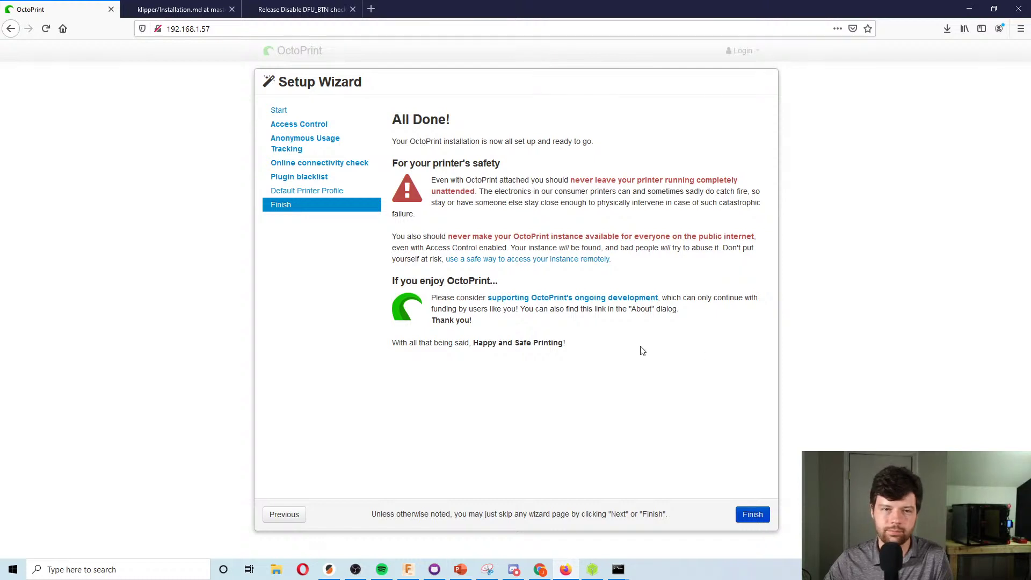
# Finish the setup wizard and reload the OctoPrint interface
pyautogui.click(755, 513)
pyautogui.click(339, 217)
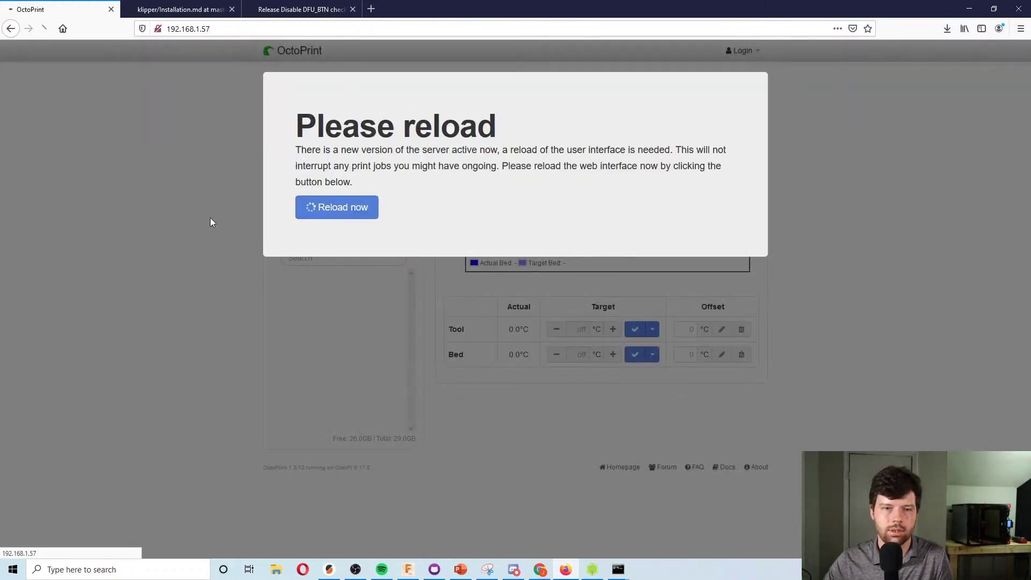
pyautogui.moveTo(618, 570)
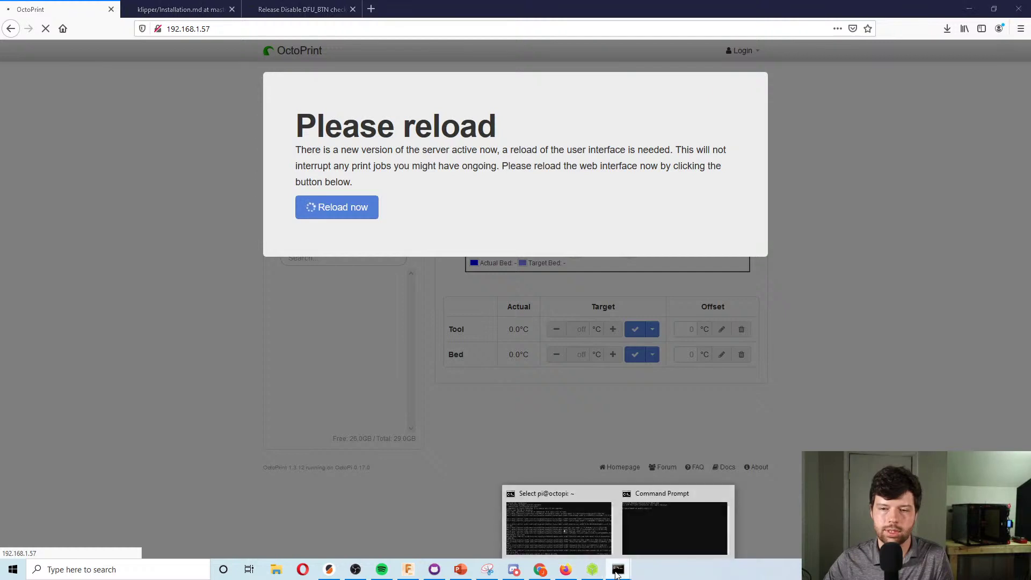
pyautogui.click(559, 536)
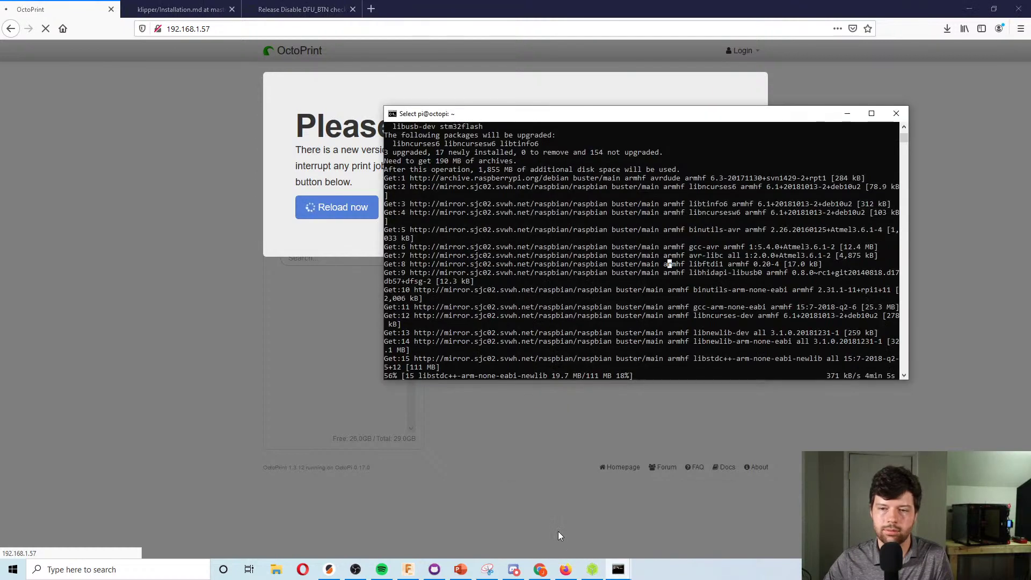
pyautogui.click(605, 238)
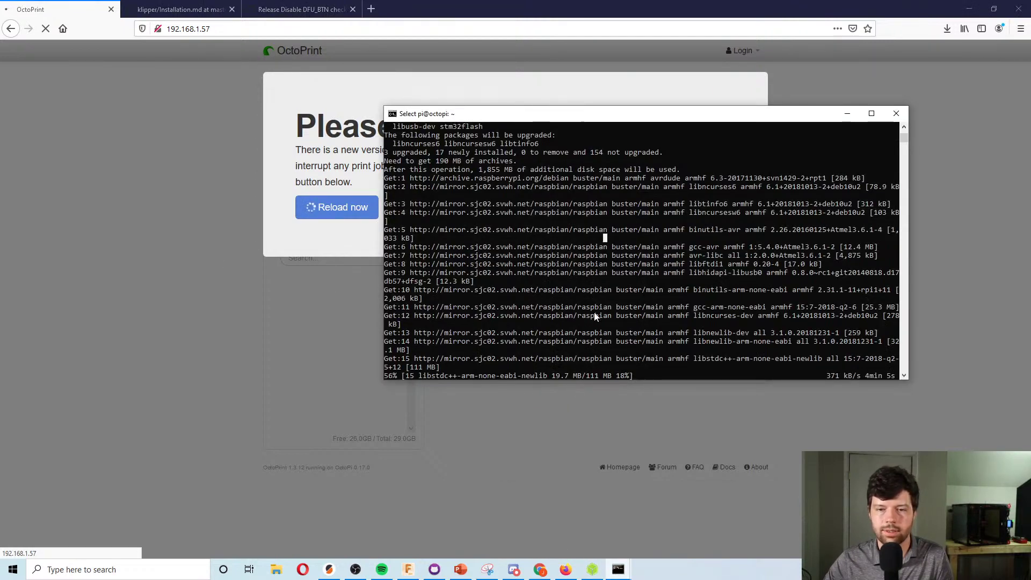
pyautogui.click(256, 326)
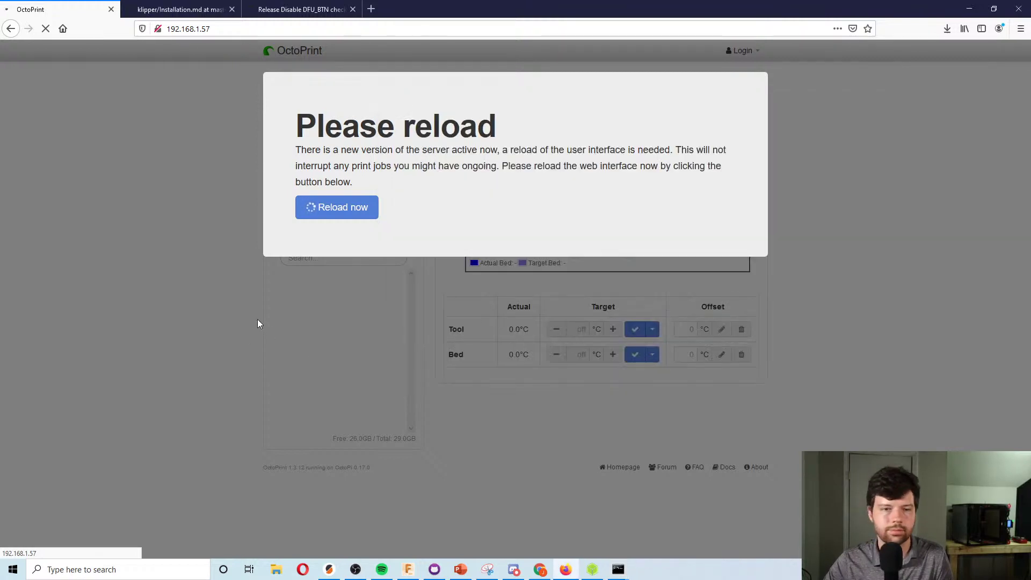
# Bring the Command Prompt forward and clear its accidental text selection
pyautogui.moveTo(618, 568)
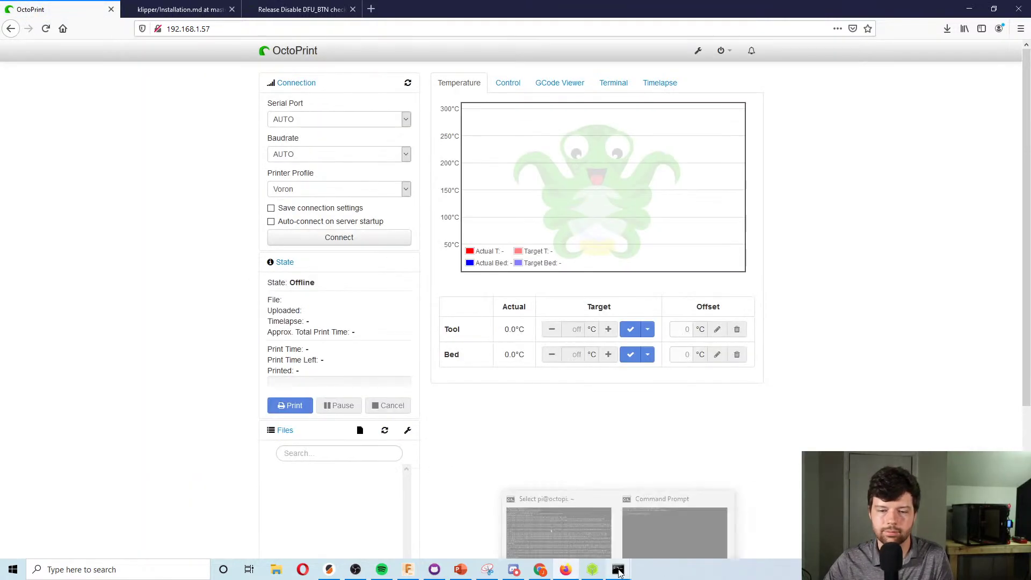
pyautogui.click(662, 532)
pyautogui.click(354, 187)
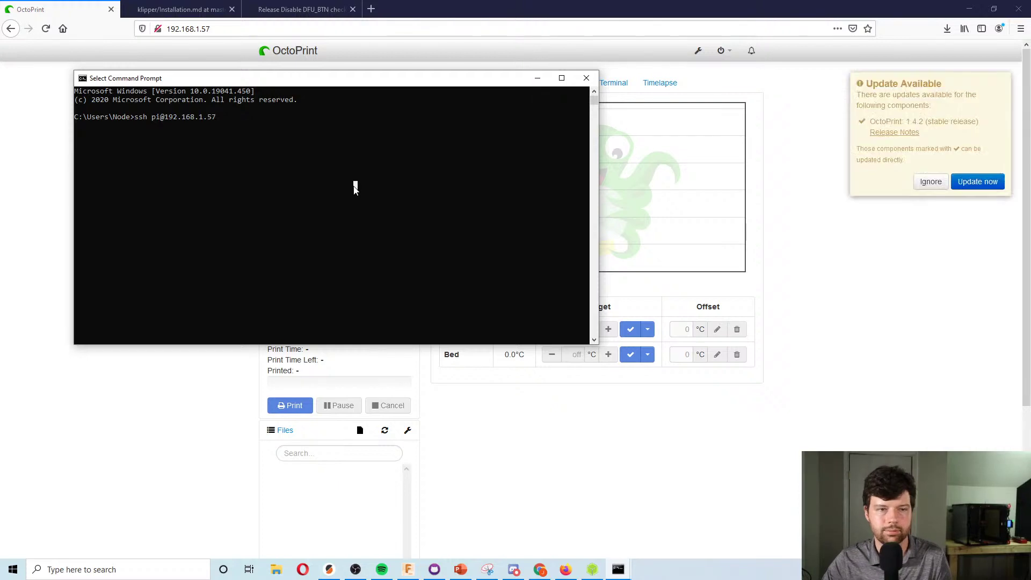
pyautogui.press('Escape')
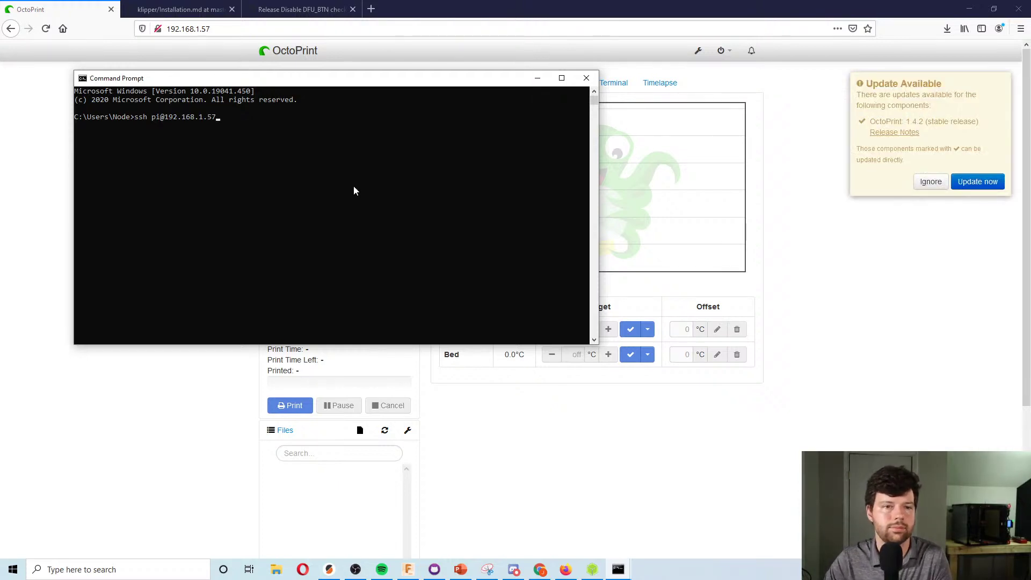
# Cancel the OctoPrint 1.4.2 update, dismiss its notice, and return to the Command Prompt
pyautogui.click(947, 221)
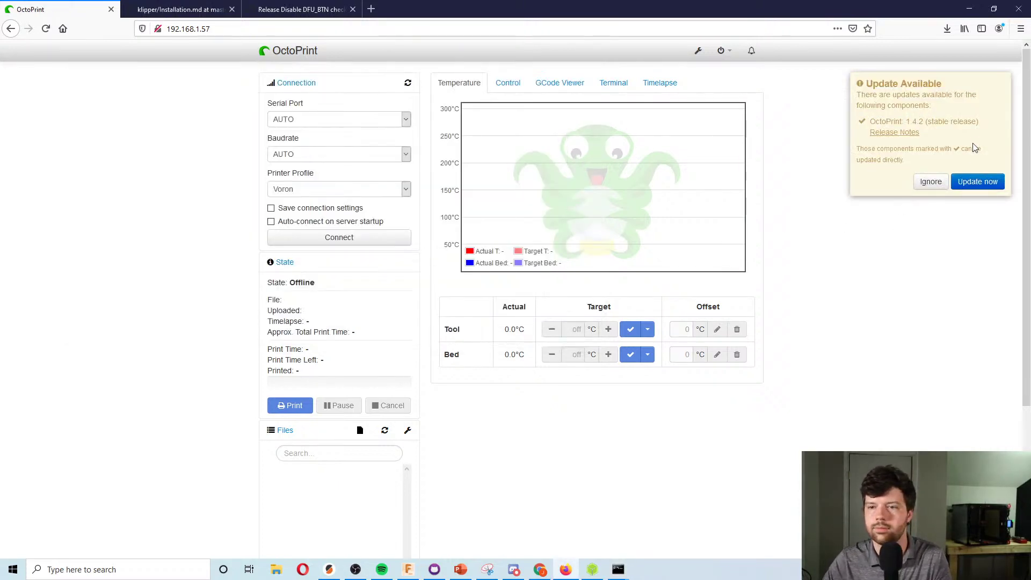
pyautogui.click(971, 183)
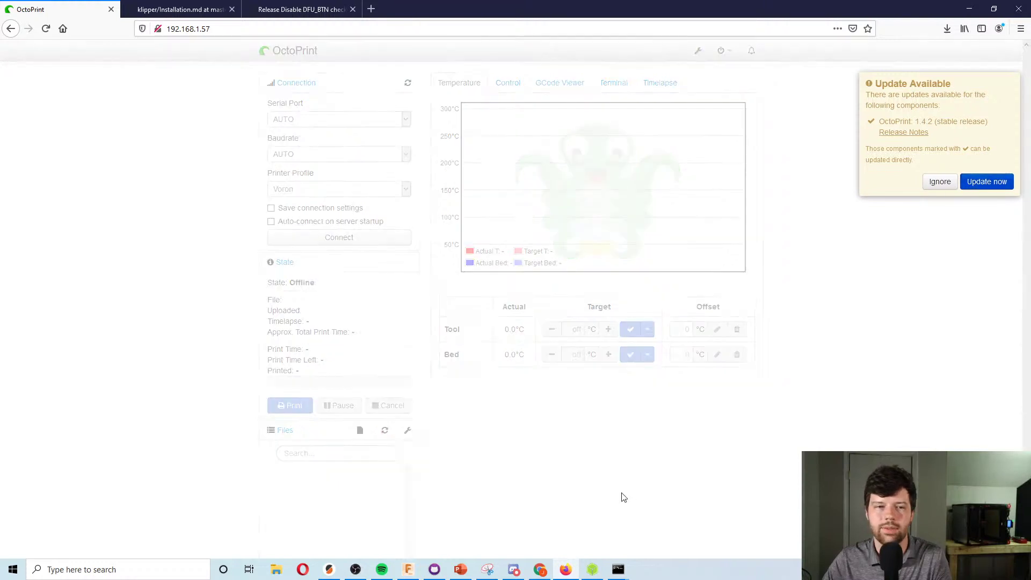
pyautogui.click(590, 386)
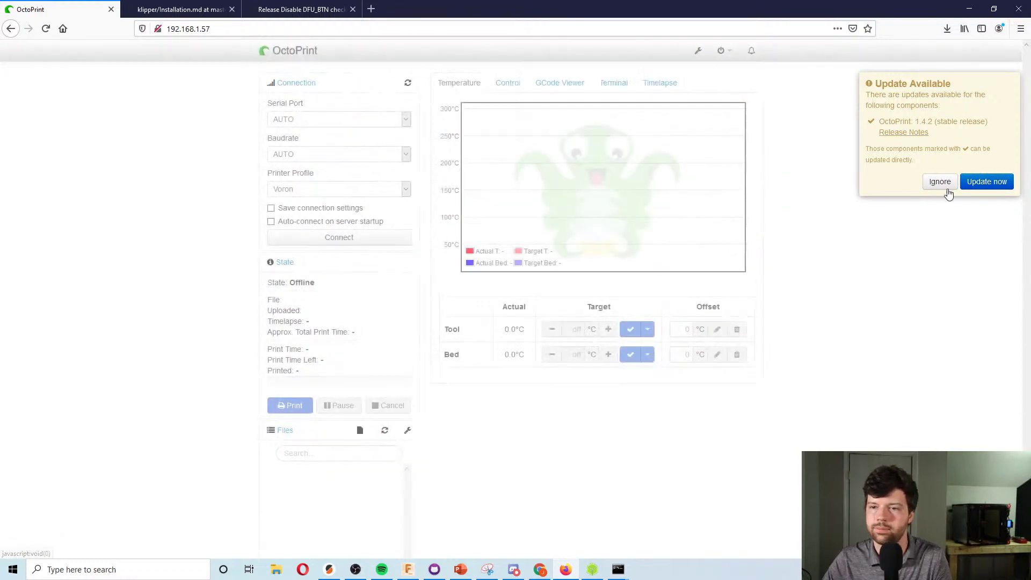
pyautogui.click(941, 183)
pyautogui.moveTo(618, 568)
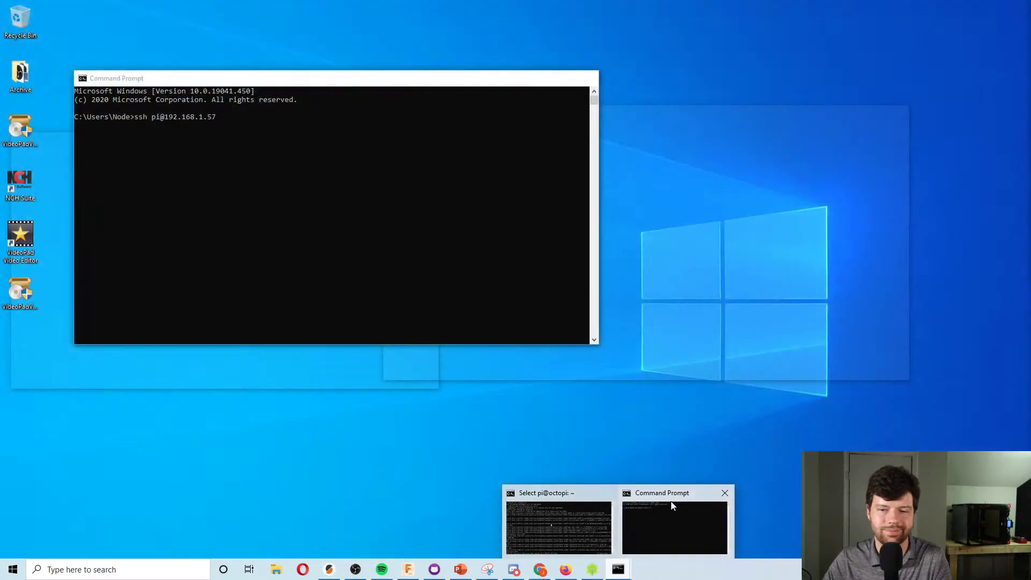
pyautogui.click(670, 506)
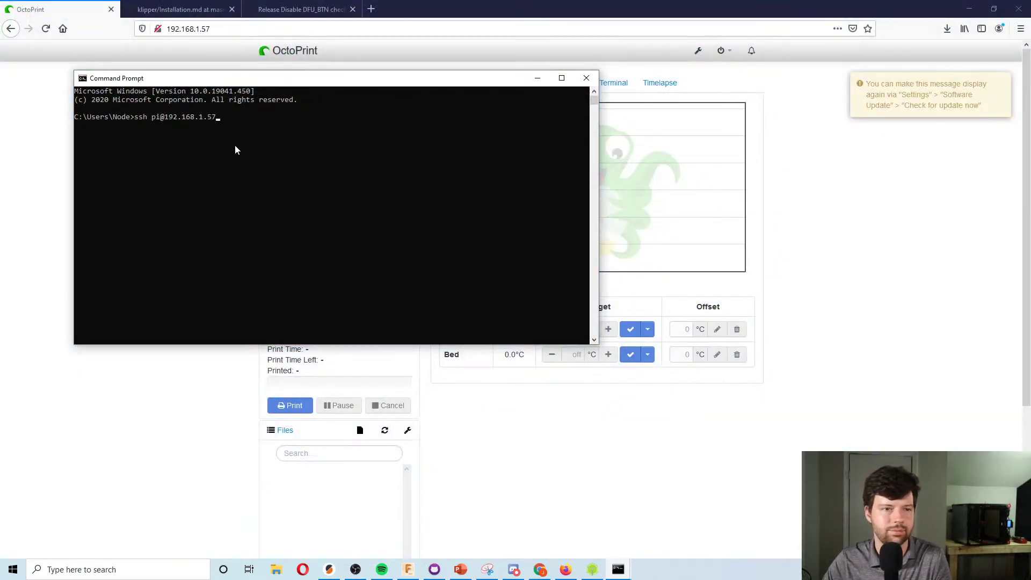
# Log into the Pi over SSH with the pi password and run top
pyautogui.moveTo(220, 83); pyautogui.dragTo(610, 249)
pyautogui.press('Return')
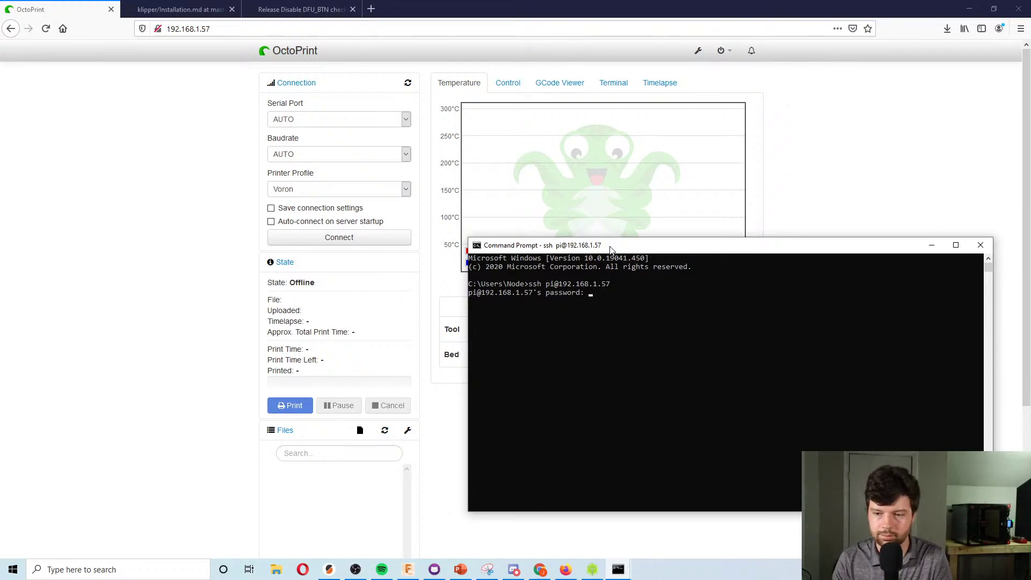
pyautogui.press('Return')
pyautogui.write('topi:~ $ top')
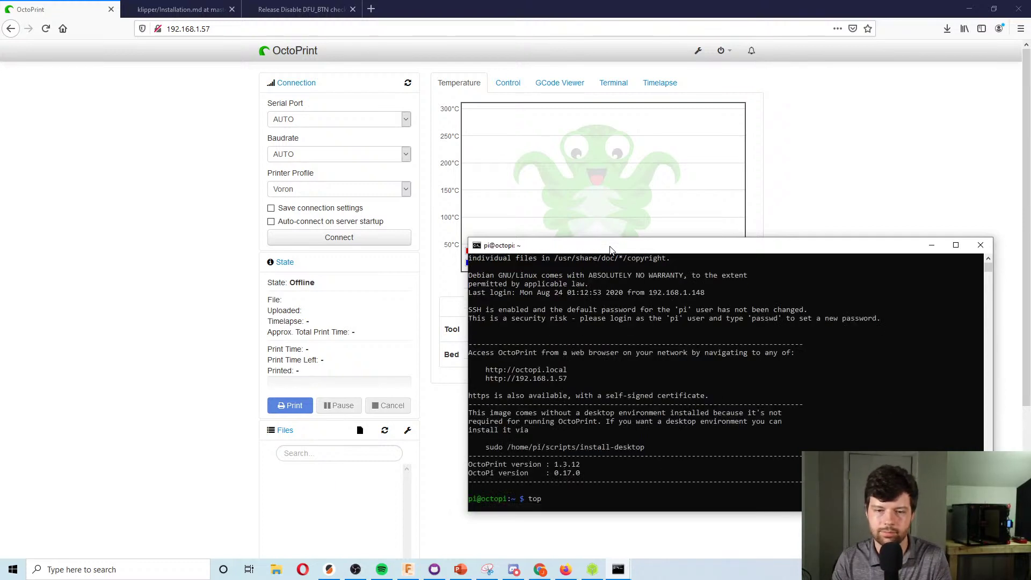
pyautogui.press('Return')
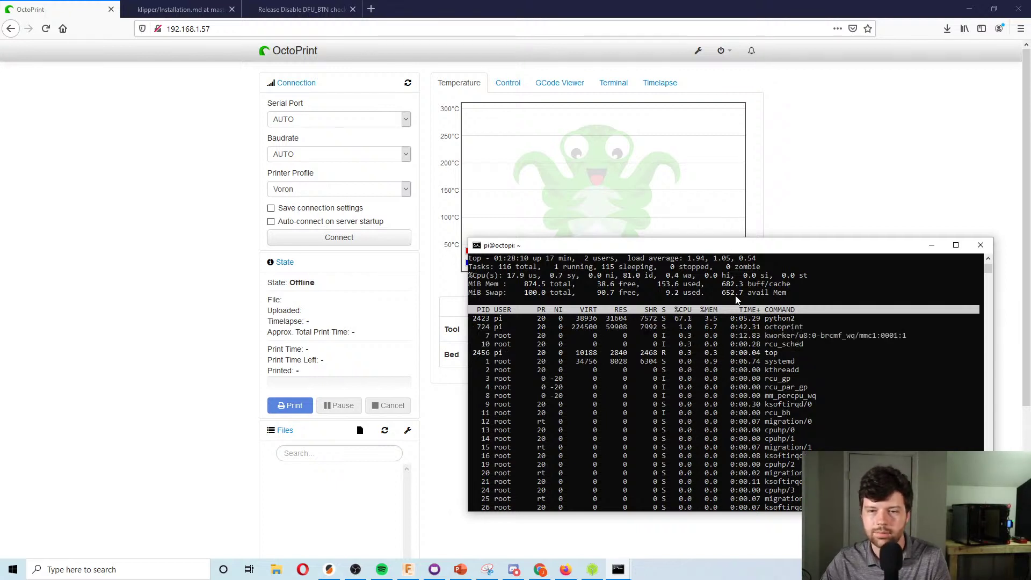
# Arrange the package-installing console top-left and the top window beside it
pyautogui.moveTo(618, 569)
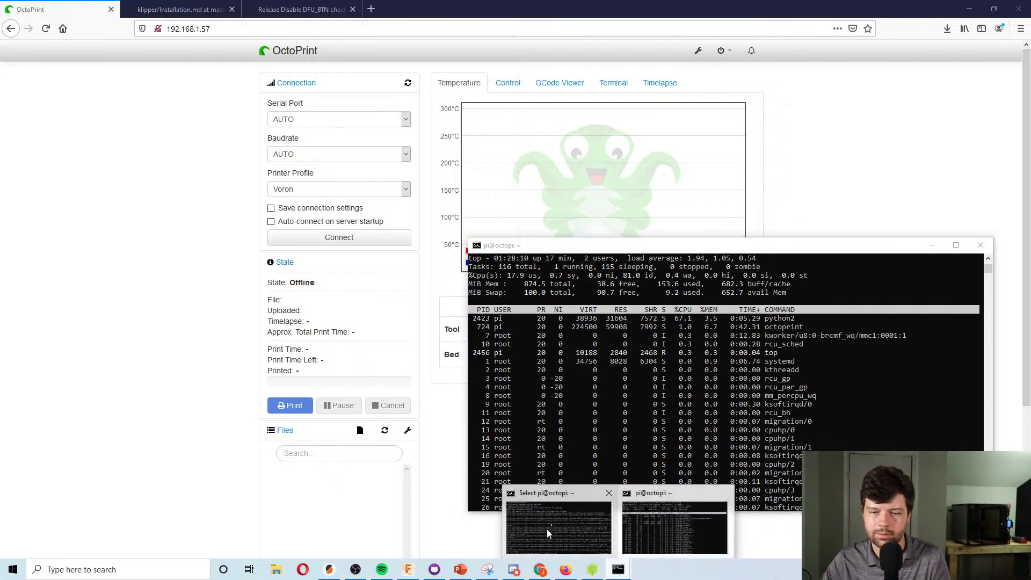
pyautogui.click(573, 498)
pyautogui.moveTo(668, 120); pyautogui.dragTo(337, 49)
pyautogui.click(635, 242)
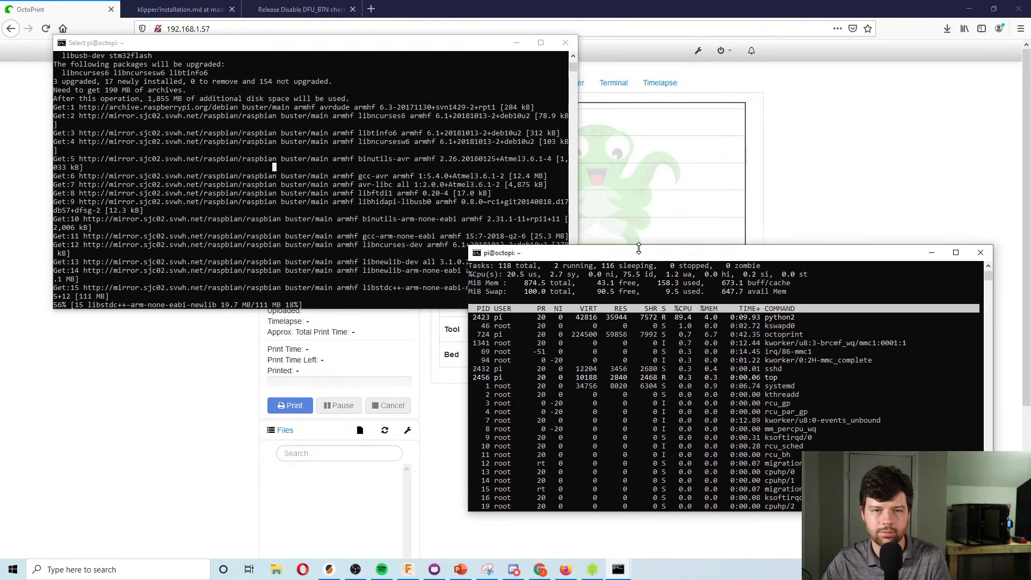
pyautogui.moveTo(635, 242); pyautogui.dragTo(629, 252)
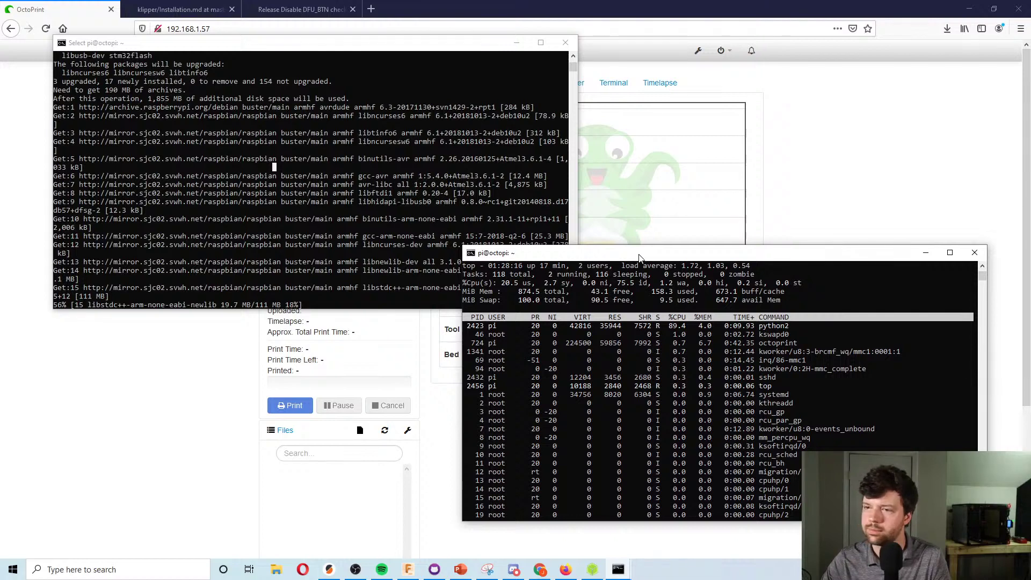
# Watch install-octopi.sh finish and restart klipper.service, then close top and snap Firefox right
pyautogui.click(388, 205)
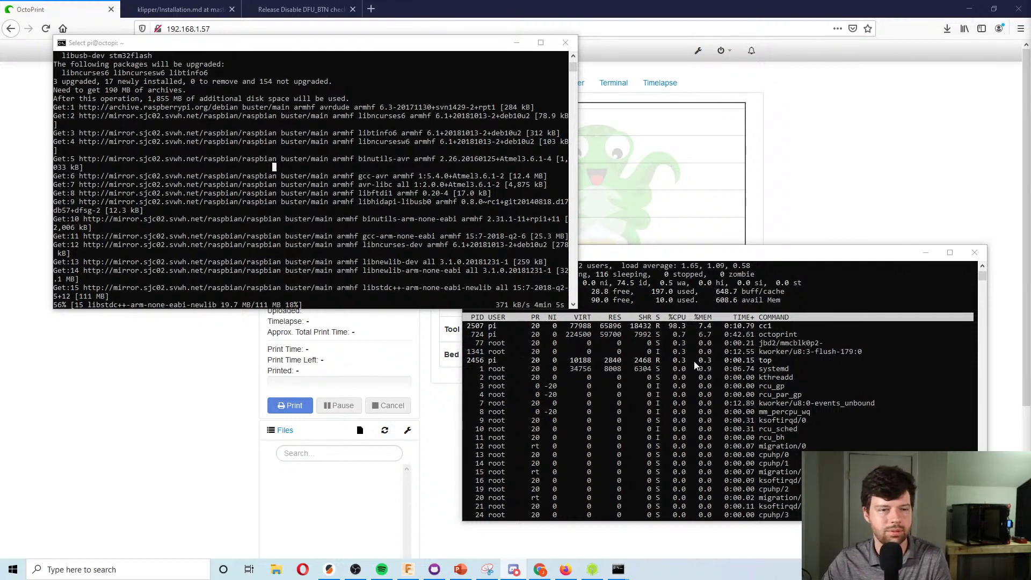
pyautogui.click(355, 197)
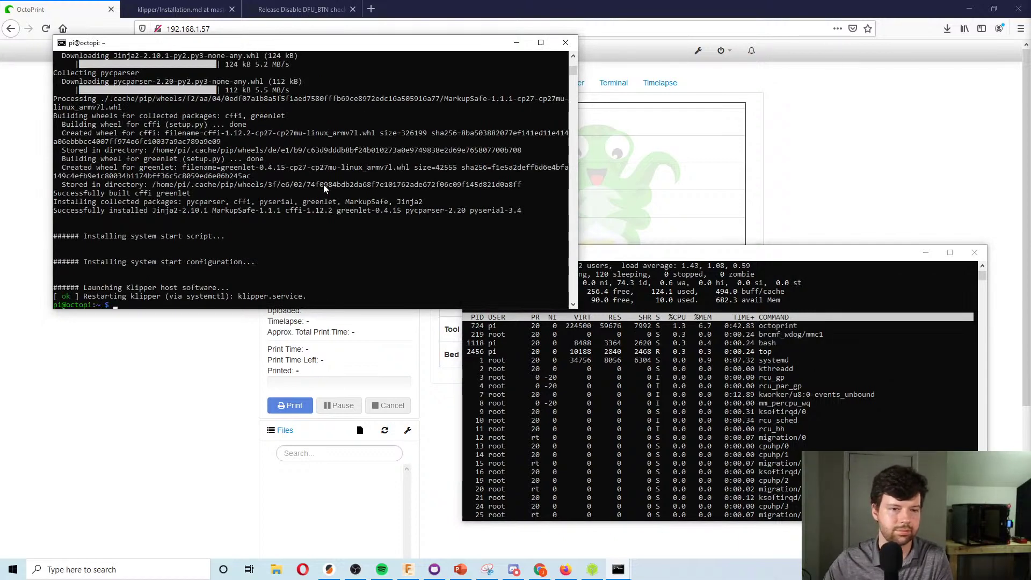
pyautogui.click(282, 256)
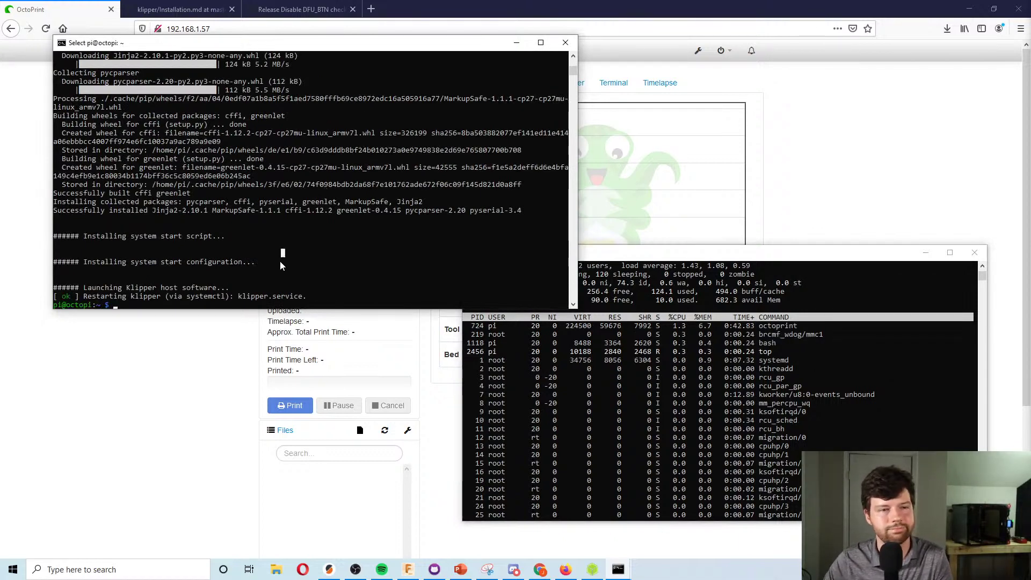
pyautogui.scroll(-6, 277, 261)
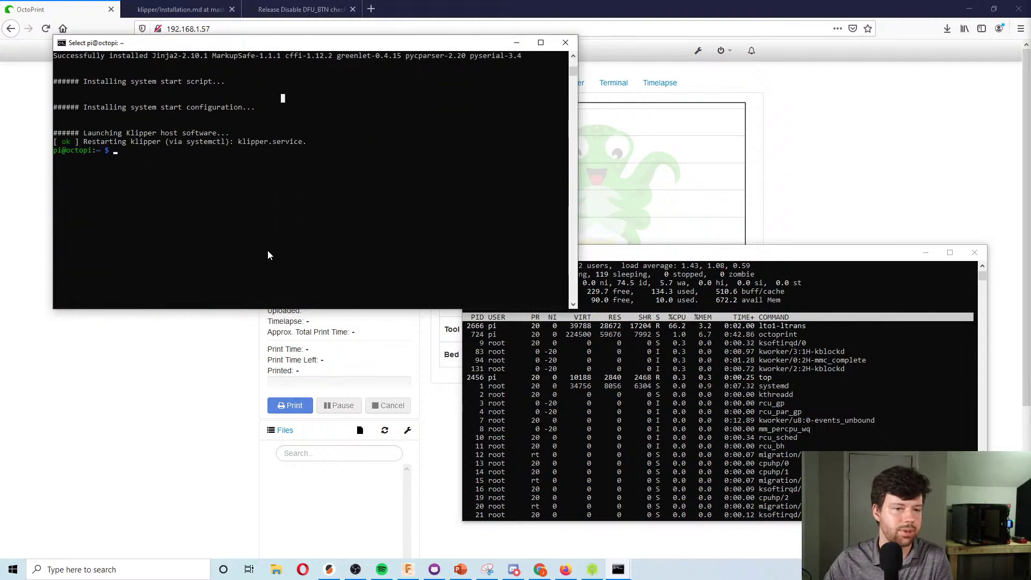
pyautogui.scroll(5, 270, 256)
pyautogui.scroll(1, 270, 255)
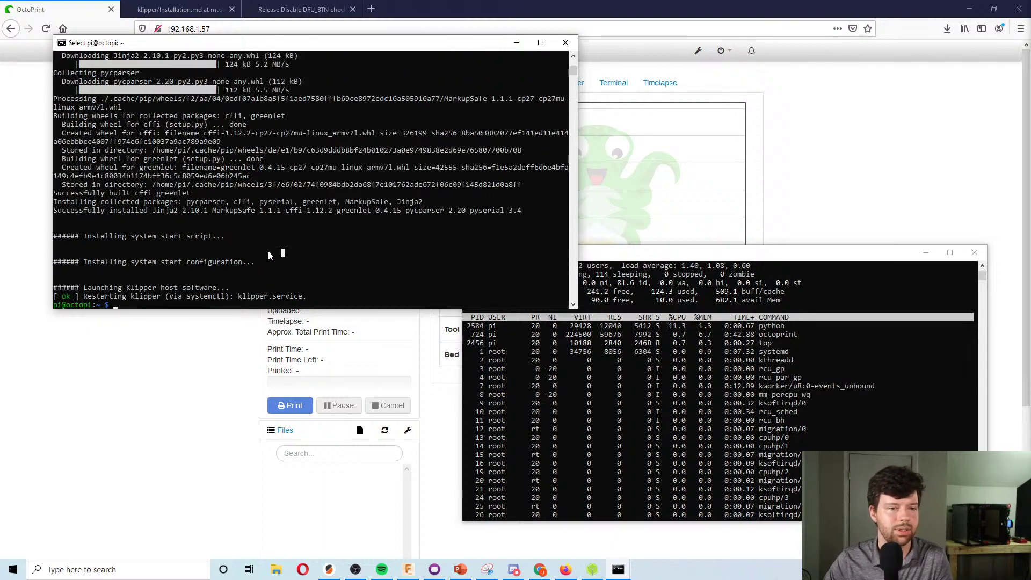
pyautogui.click(175, 305)
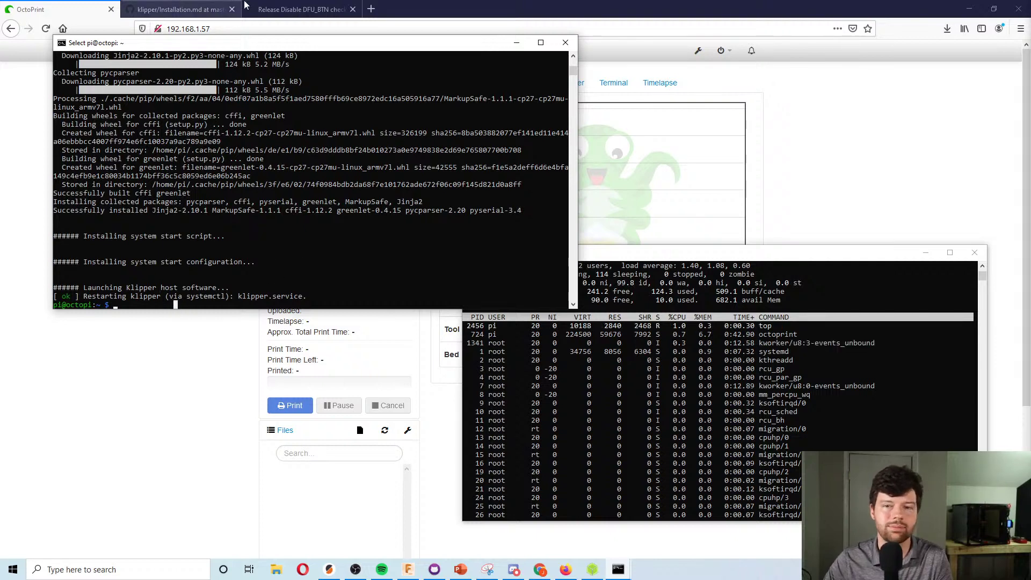
pyautogui.click(974, 250)
pyautogui.doubleClick(607, 9)
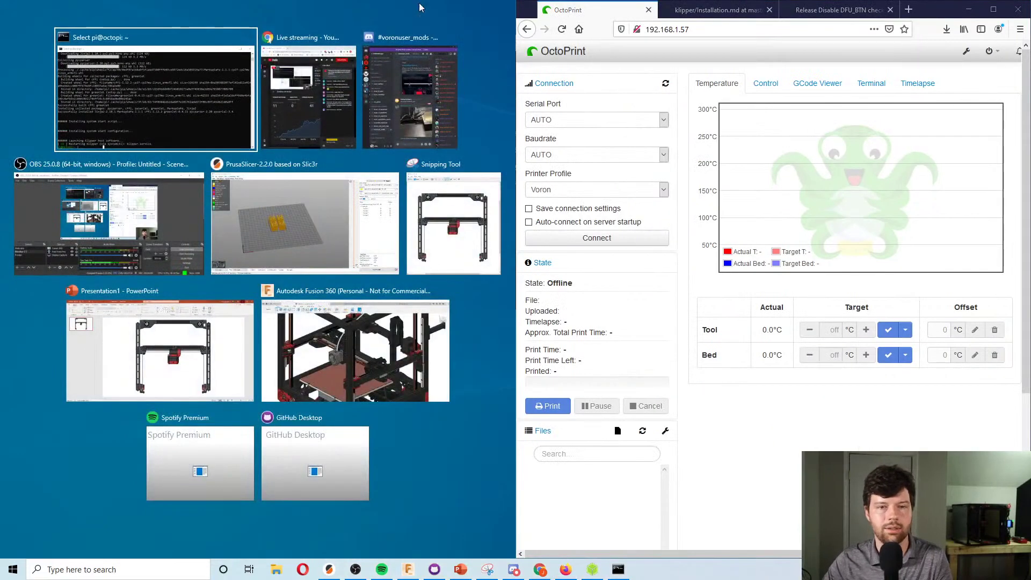
# Open the Klipper Installation.md guide in Firefox
pyautogui.click(607, 28)
pyautogui.click(700, 9)
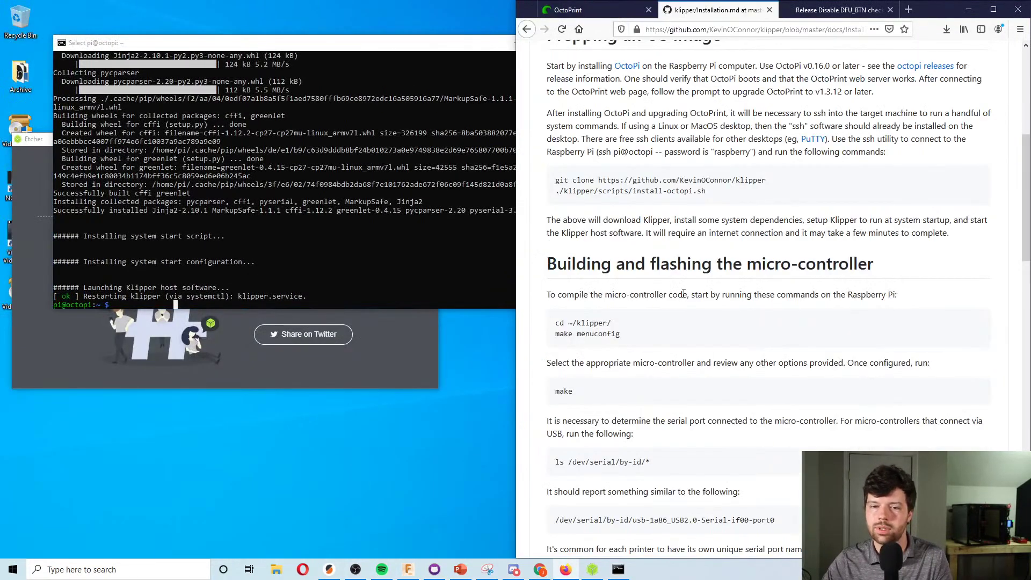
pyautogui.scroll(-3, 581, 225)
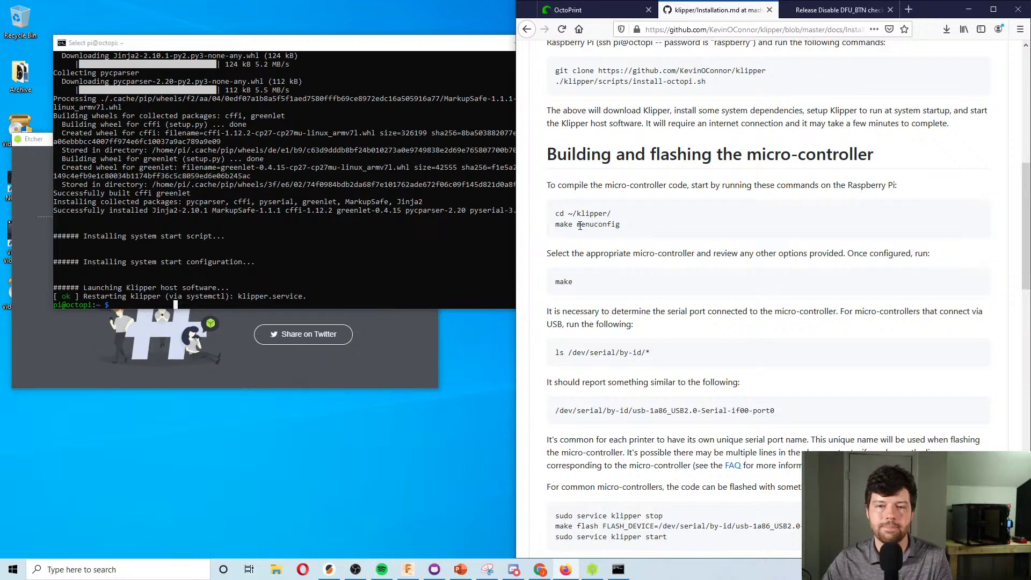
# Shut down the Pi with 'sudo shutdown -h now' in the SSH terminal
pyautogui.click(445, 230)
pyautogui.press('Escape')
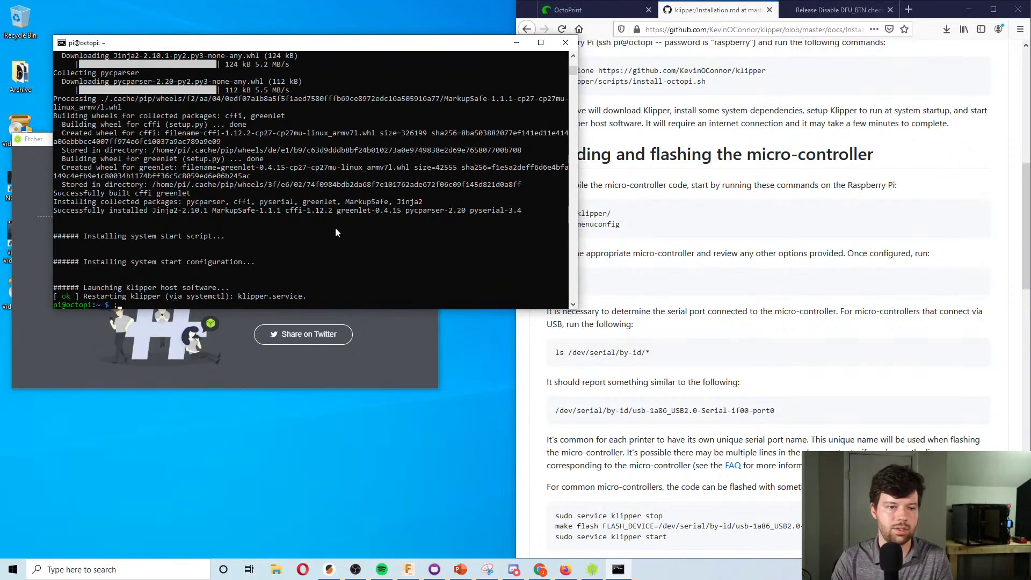
pyautogui.write('su')
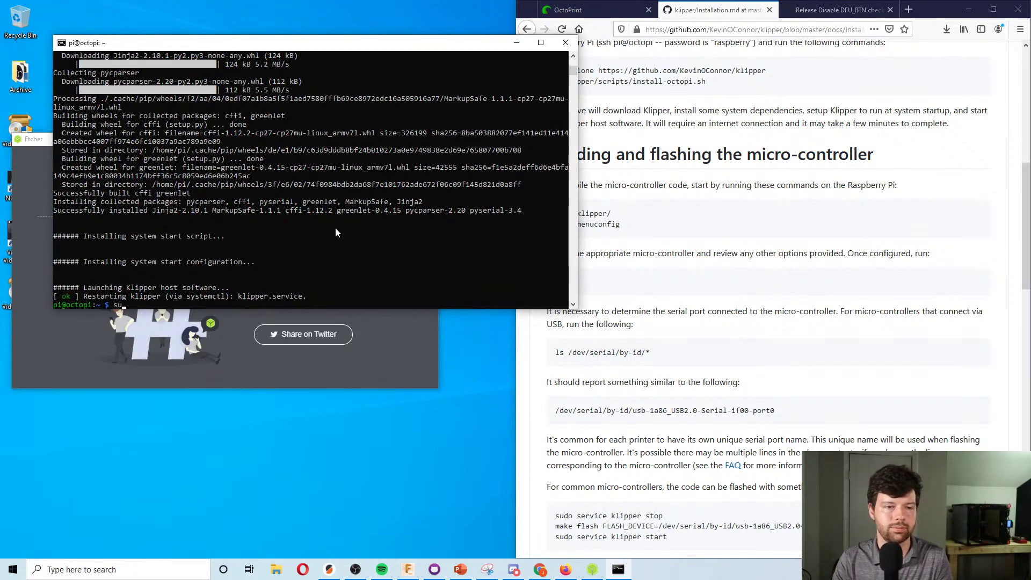
pyautogui.write('do shutdown')
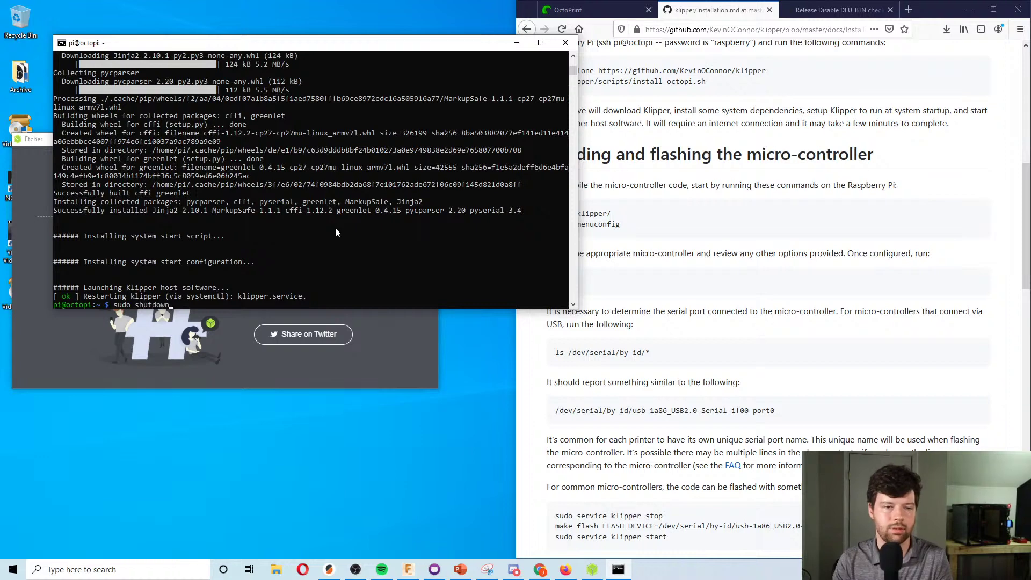
pyautogui.write(' -h now')
pyautogui.press('Return')
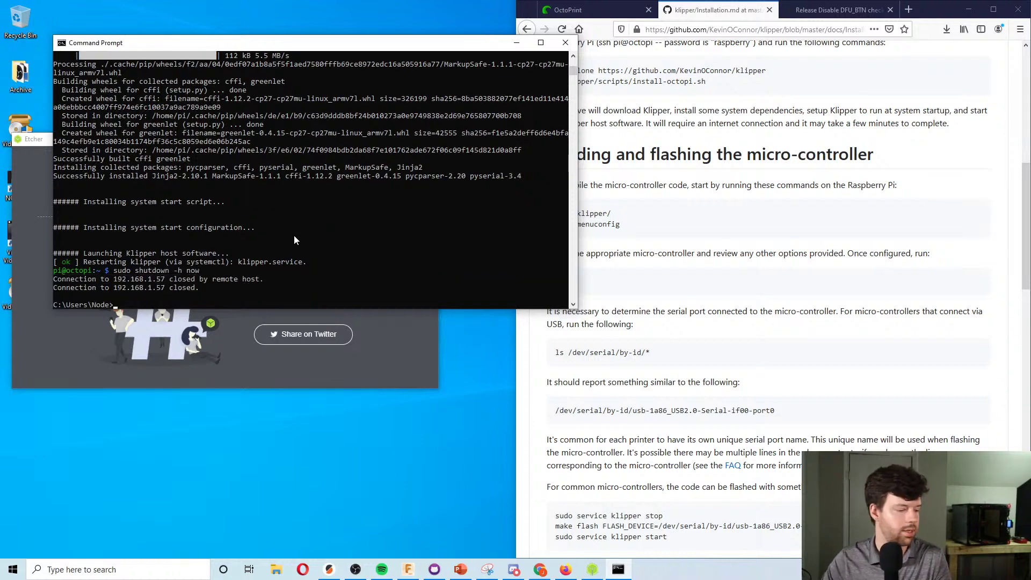
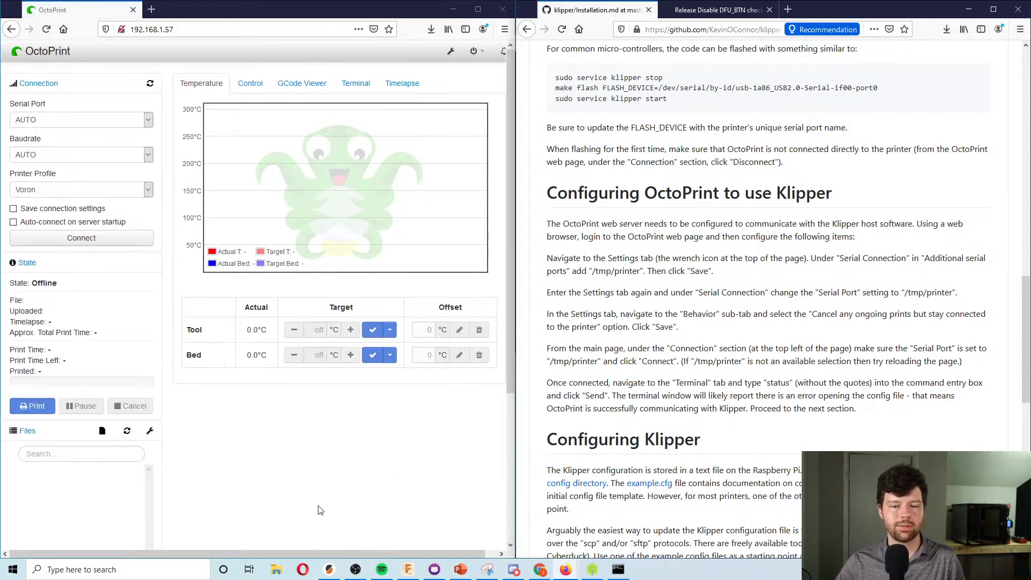
# Copy /tmp/printer from the Klipper guide into Additional serial ports and save the settings
pyautogui.click(294, 557)
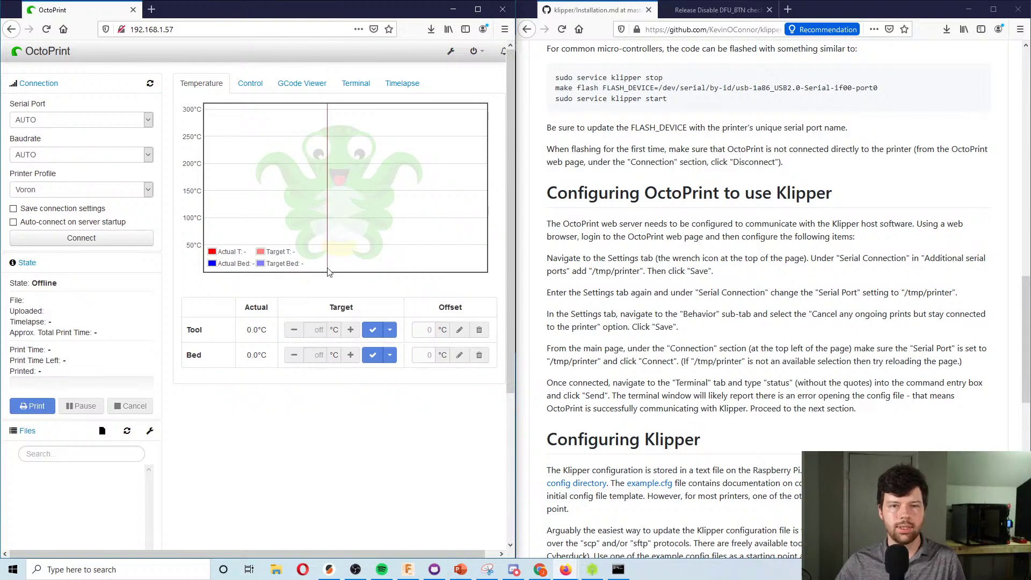
pyautogui.click(450, 52)
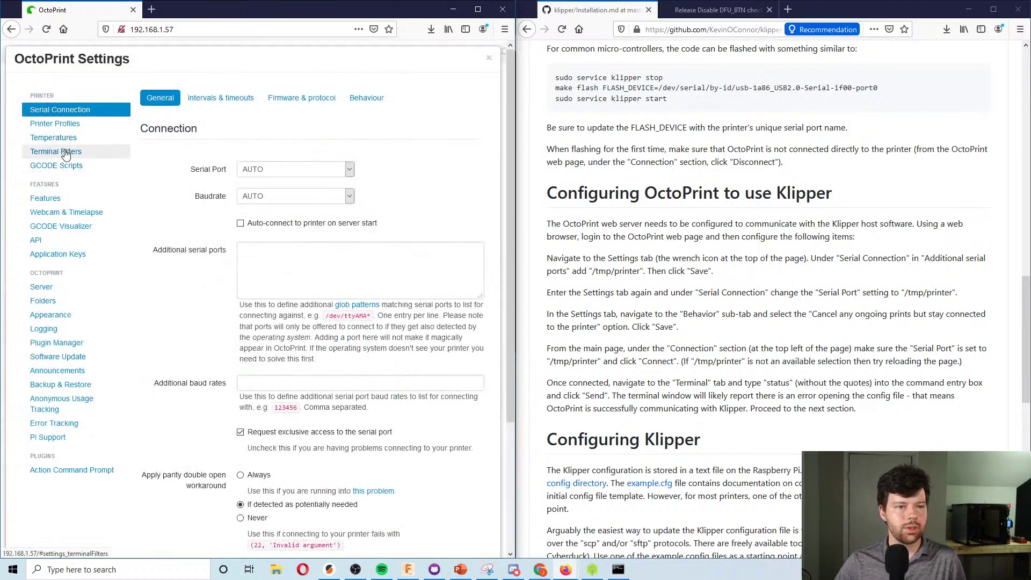
pyautogui.click(722, 297)
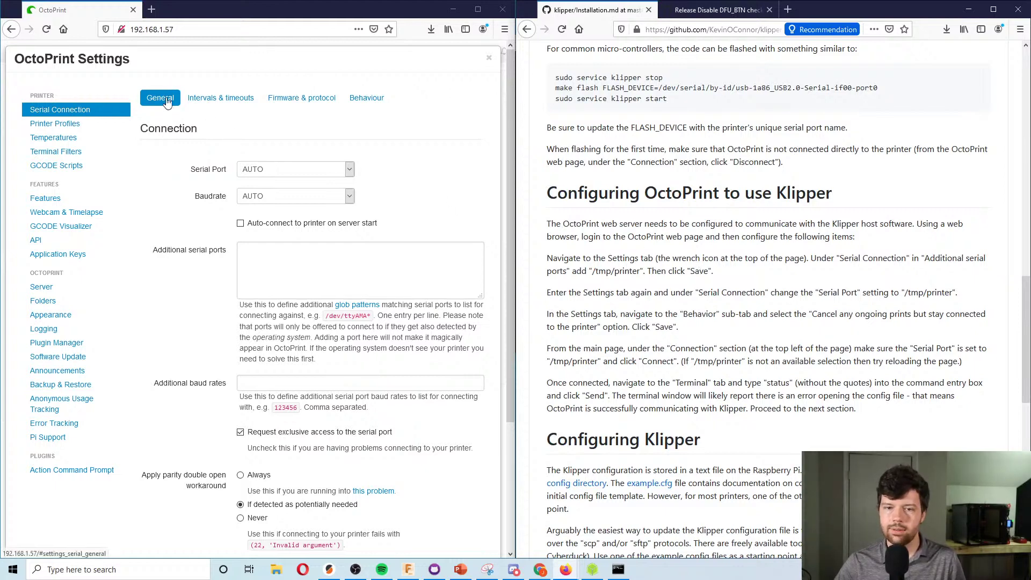
pyautogui.click(408, 271)
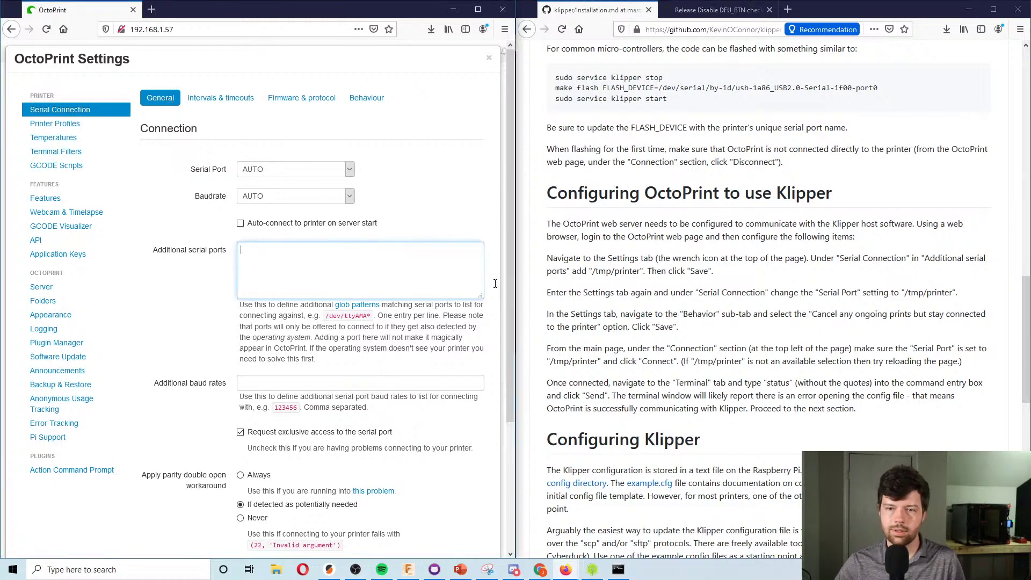
pyautogui.moveTo(592, 269); pyautogui.dragTo(640, 271)
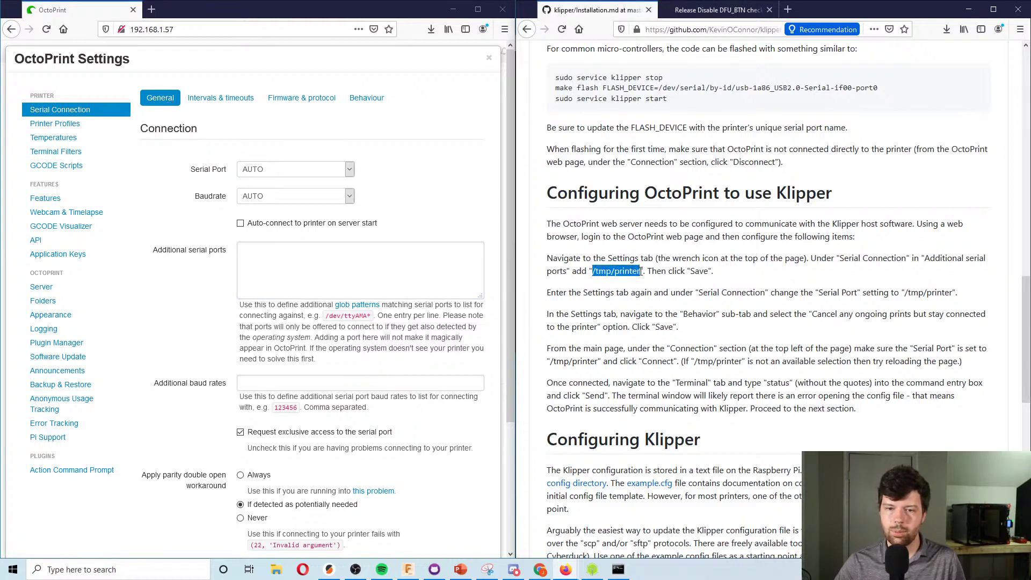
pyautogui.rightClick(638, 272)
pyautogui.click(662, 280)
pyautogui.click(351, 280)
pyautogui.rightClick(350, 280)
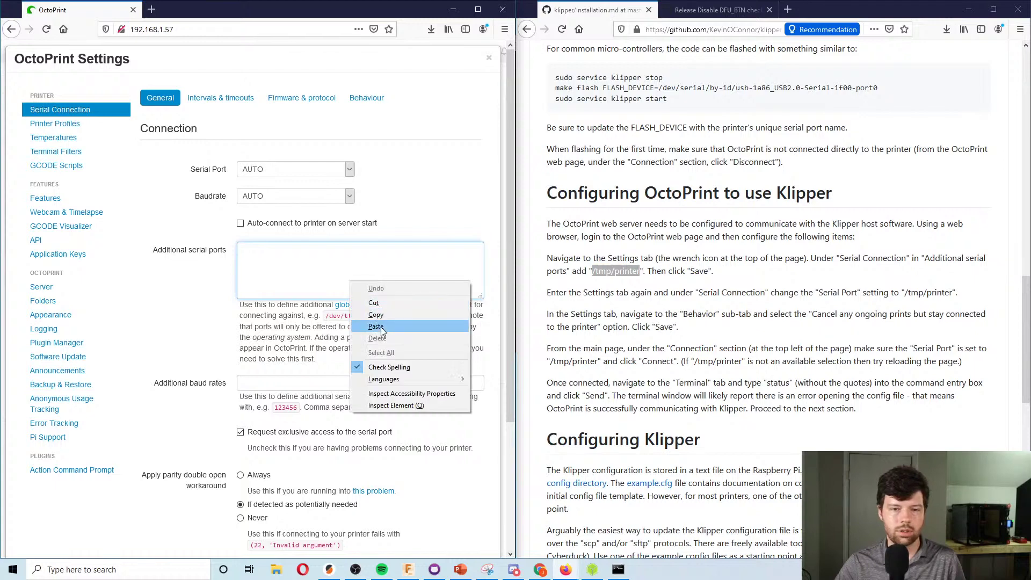
pyautogui.click(376, 326)
pyautogui.scroll(-3, 400, 456)
pyautogui.click(471, 542)
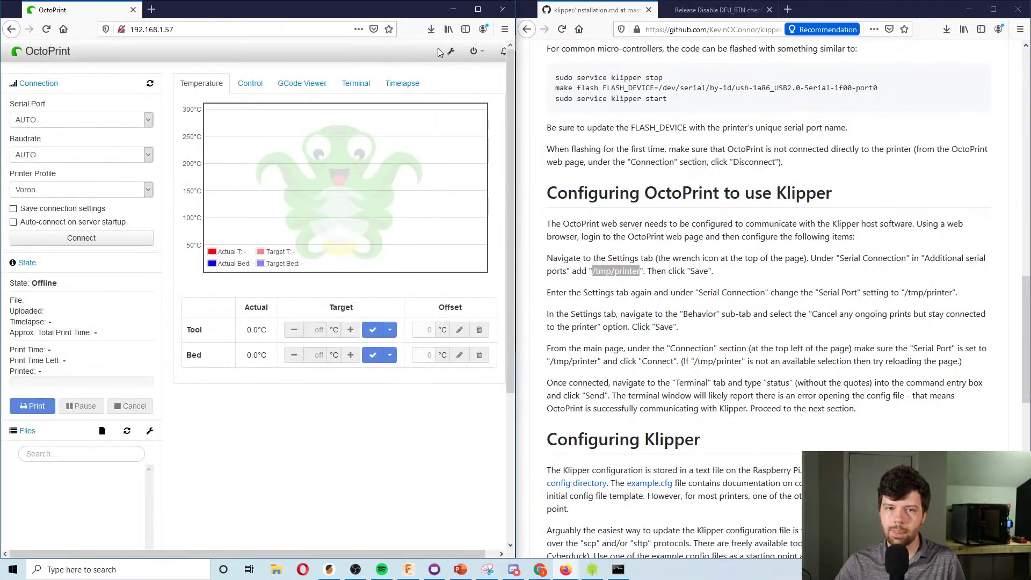
# Select /tmp/printer as the Serial Port and save the settings
pyautogui.click(451, 53)
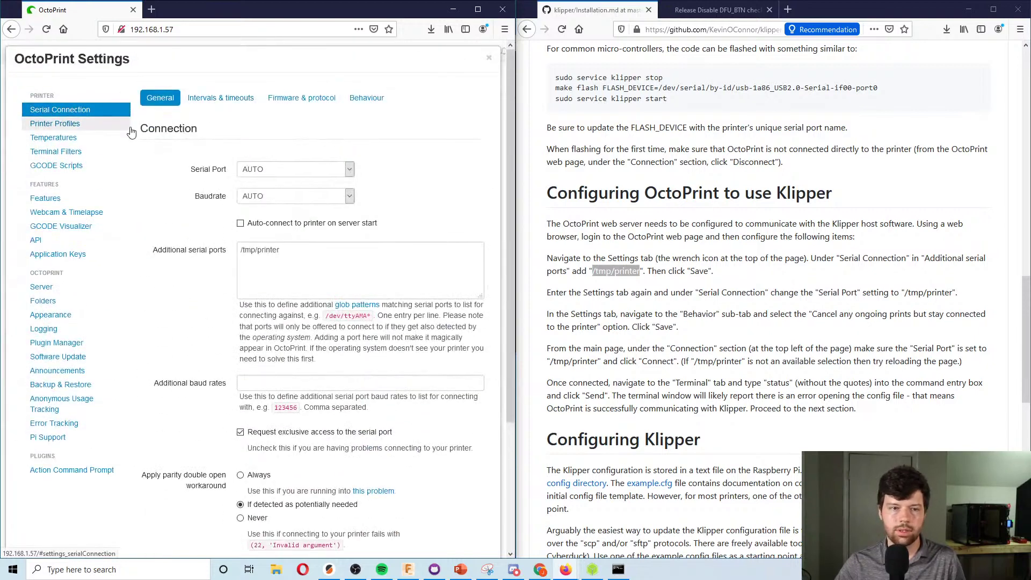
pyautogui.click(256, 170)
pyautogui.click(275, 224)
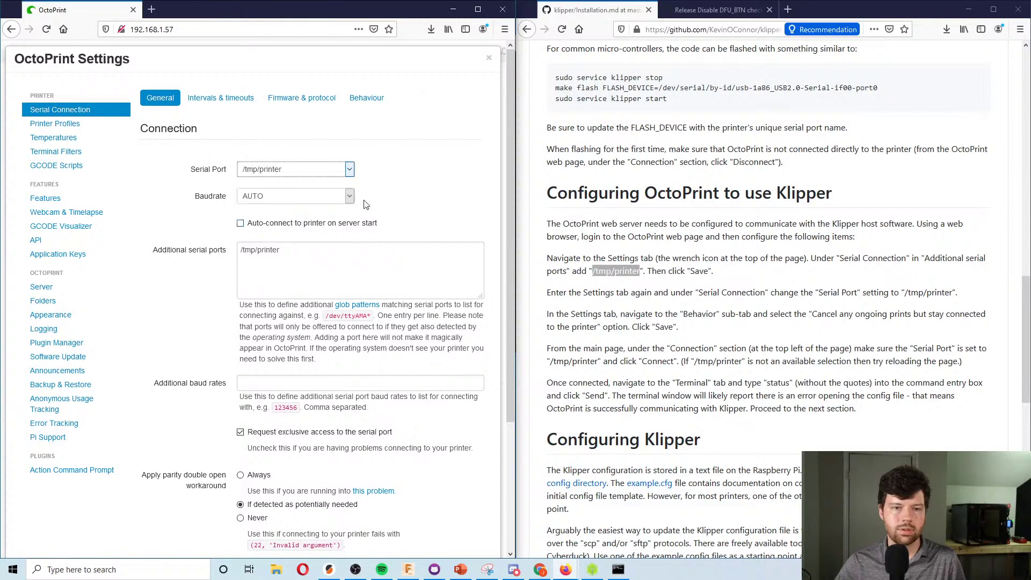
pyautogui.scroll(-3, 411, 486)
pyautogui.click(478, 542)
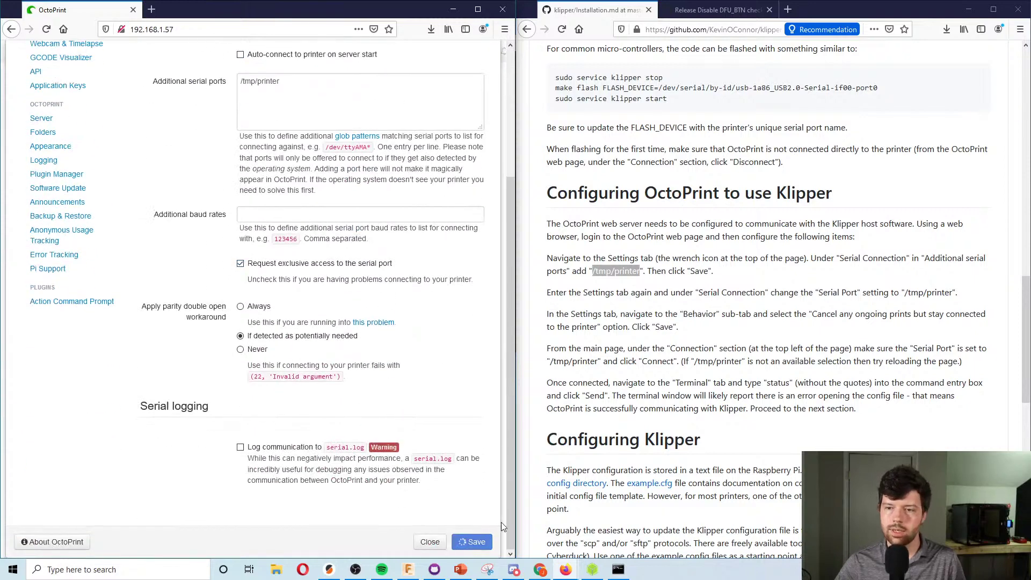
pyautogui.click(453, 56)
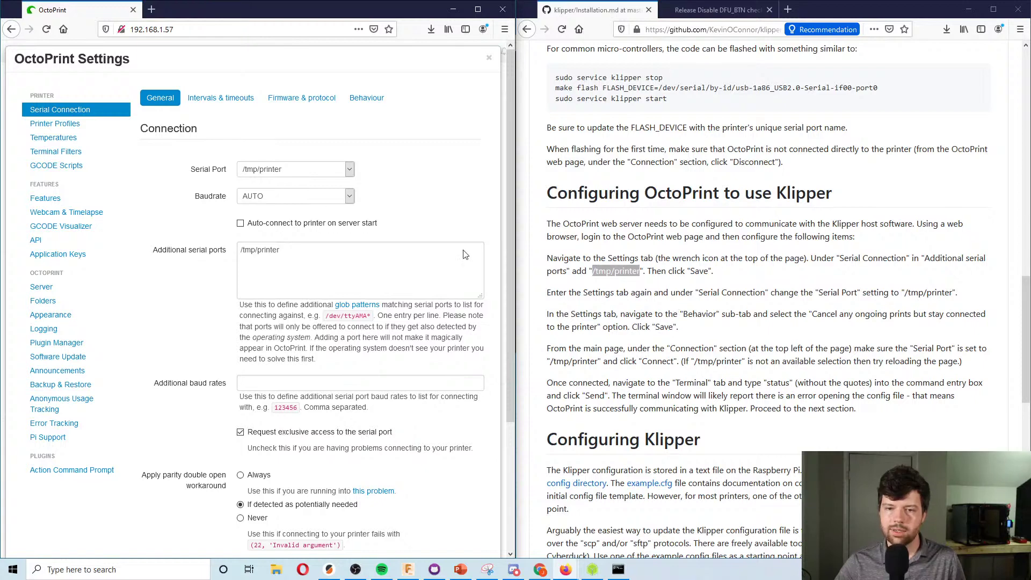
# Under Behaviour, choose 'Cancel any ongoing prints but stay connected to the printer' and save
pyautogui.click(380, 100)
pyautogui.scroll(-2, 304, 290)
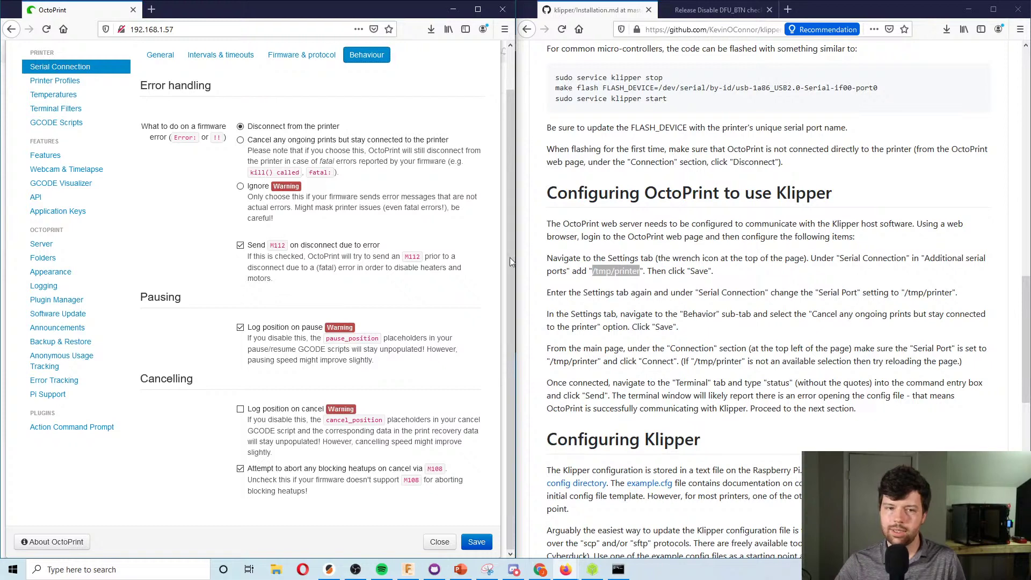
pyautogui.click(241, 140)
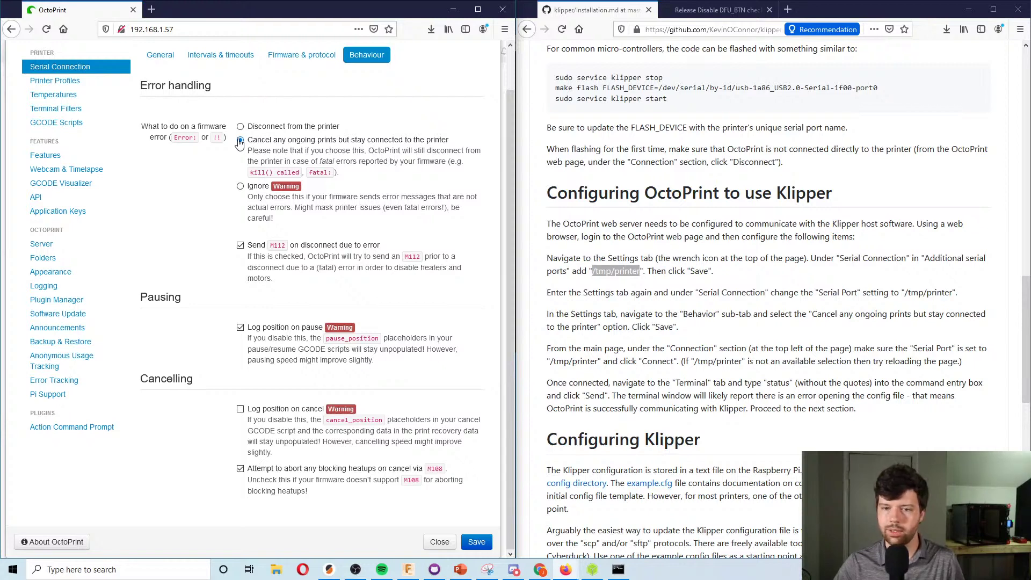
pyautogui.click(240, 140)
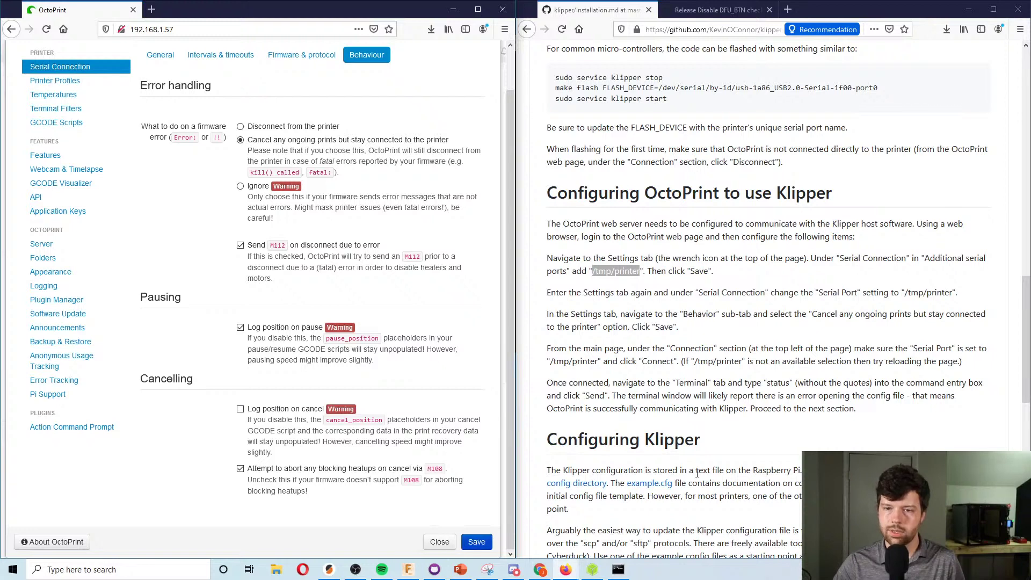
pyautogui.click(721, 331)
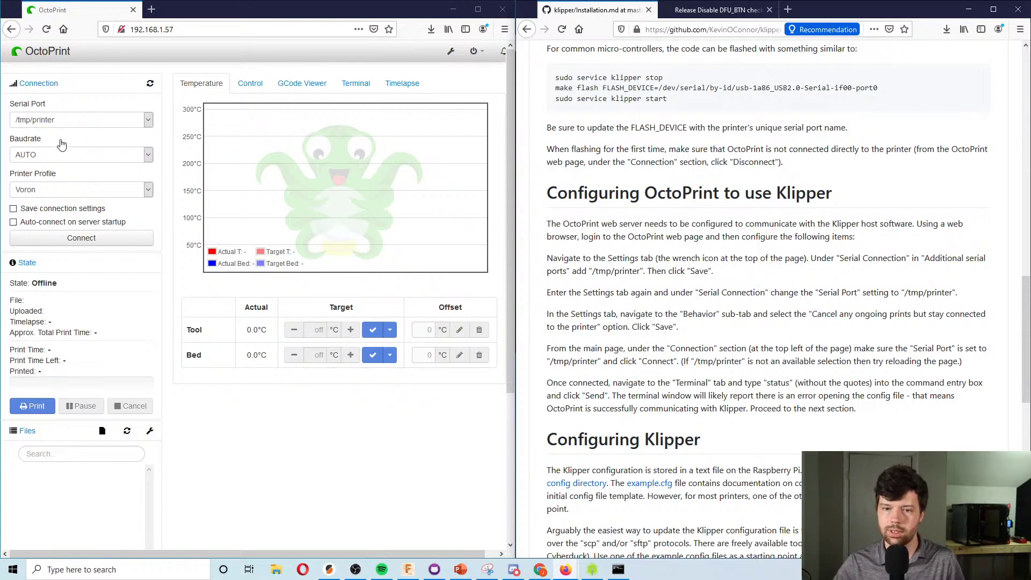
# Connect to /tmp/printer and send status in the Terminal, which can't open /home/pi/printer.cfg
pyautogui.click(60, 238)
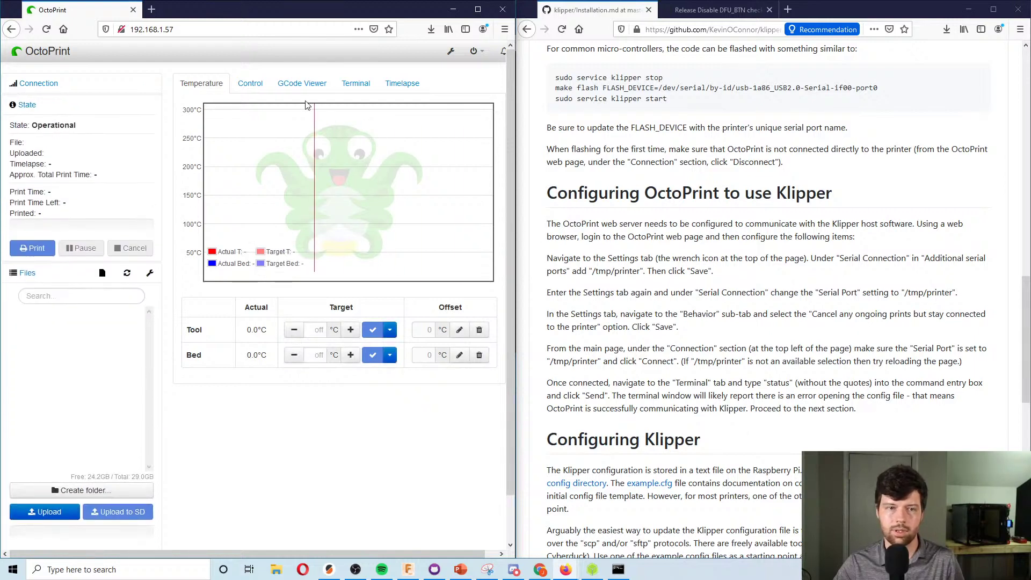
pyautogui.click(355, 83)
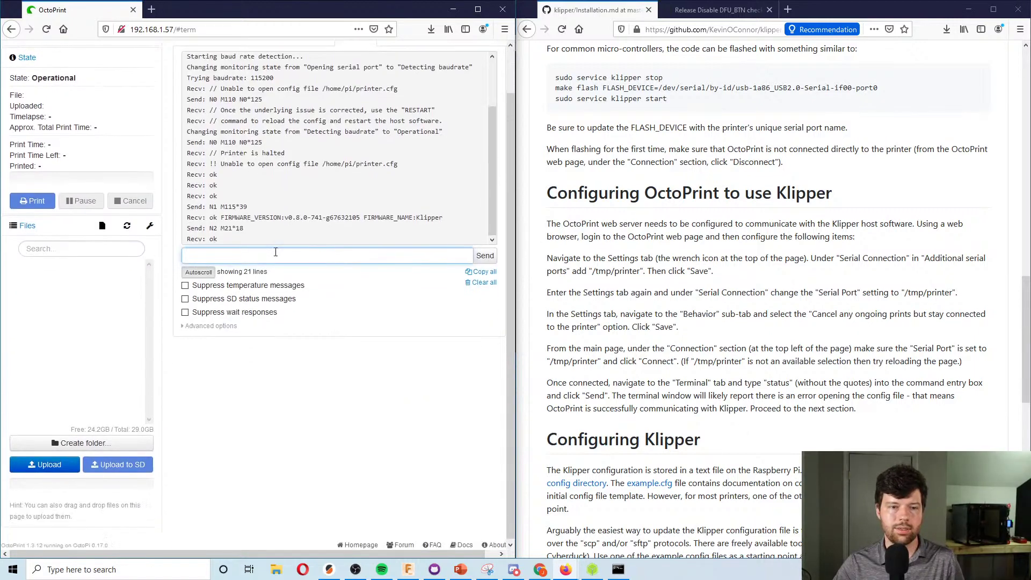
pyautogui.write('status')
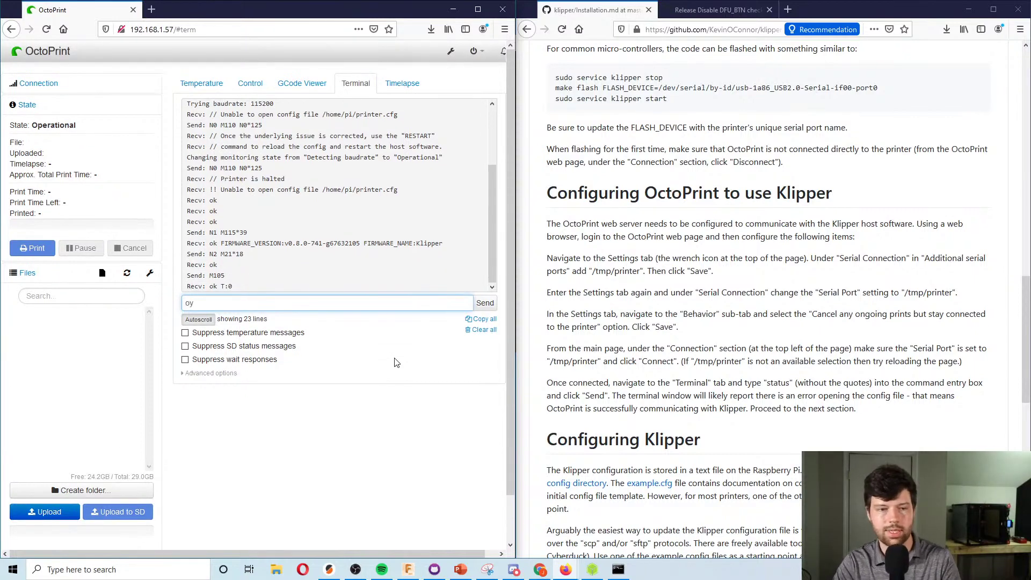
pyautogui.press('Return')
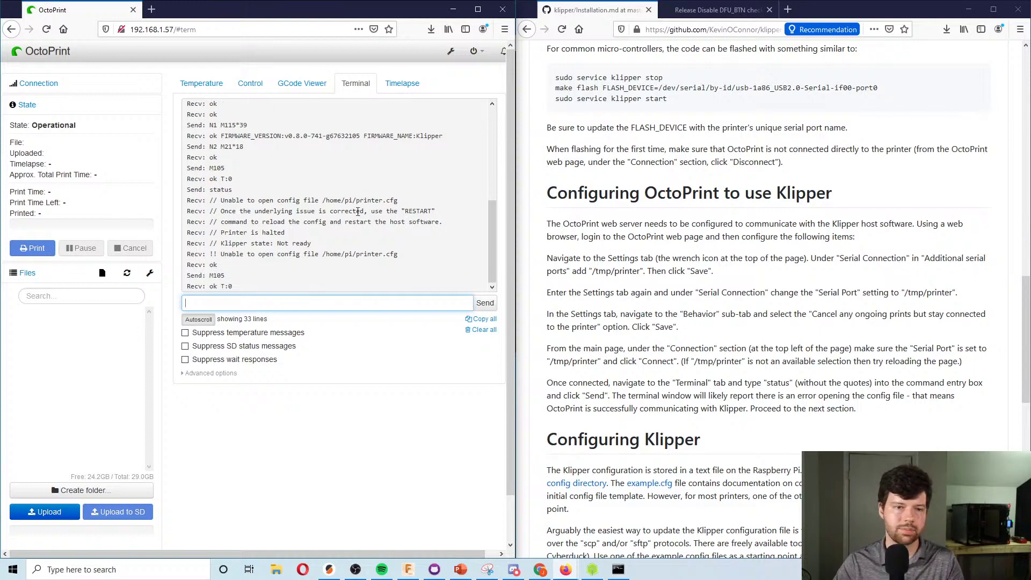
pyautogui.moveTo(187, 201); pyautogui.dragTo(398, 257)
pyautogui.click(436, 268)
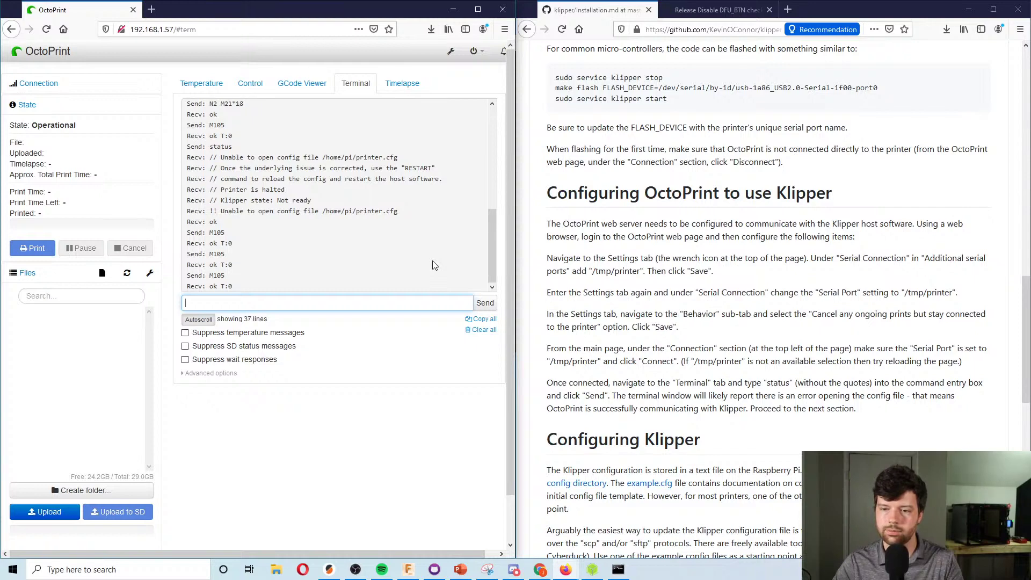
pyautogui.click(724, 293)
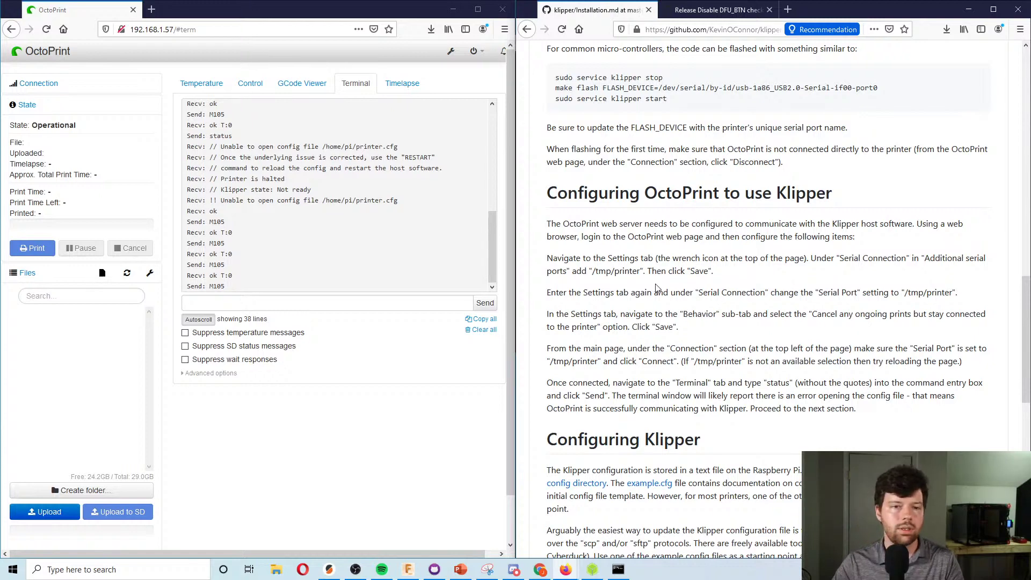
# Search Google for 'voron github' in a new tab and open the VoronDesign/Voron-2 result
pyautogui.click(791, 9)
pyautogui.write('vo')
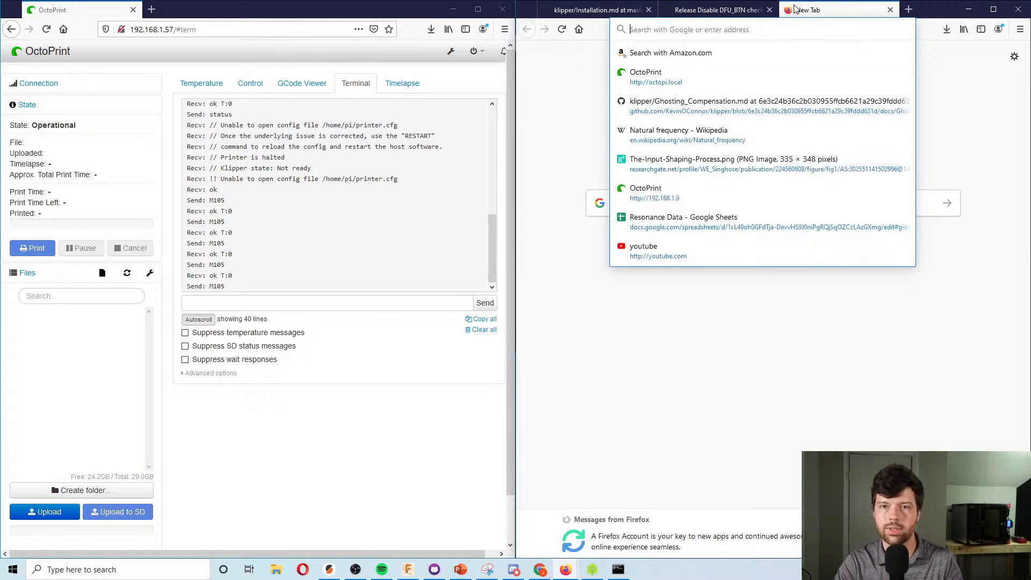
pyautogui.write('ron ')
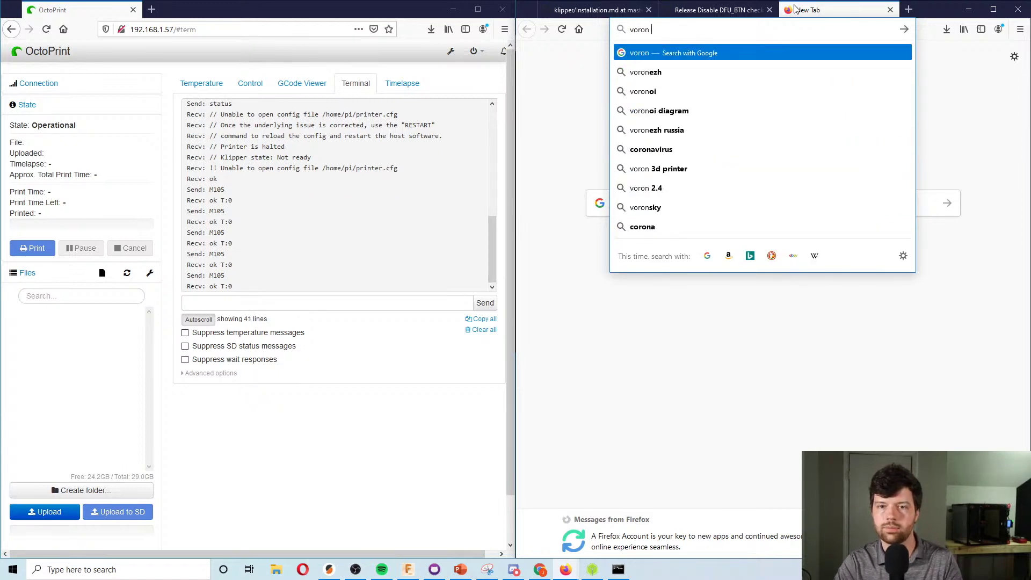
pyautogui.write('github')
pyautogui.press('Return')
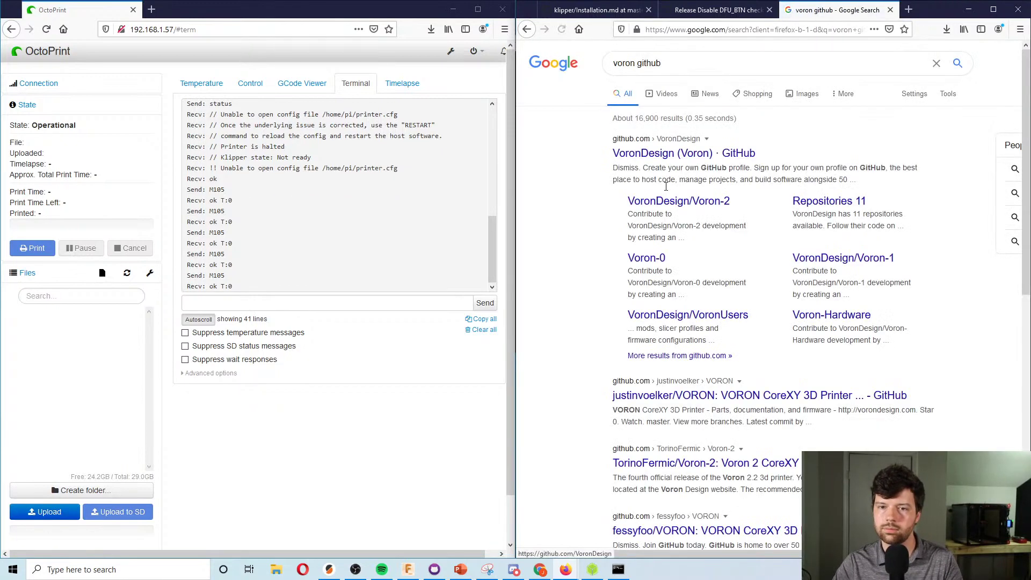
pyautogui.click(673, 202)
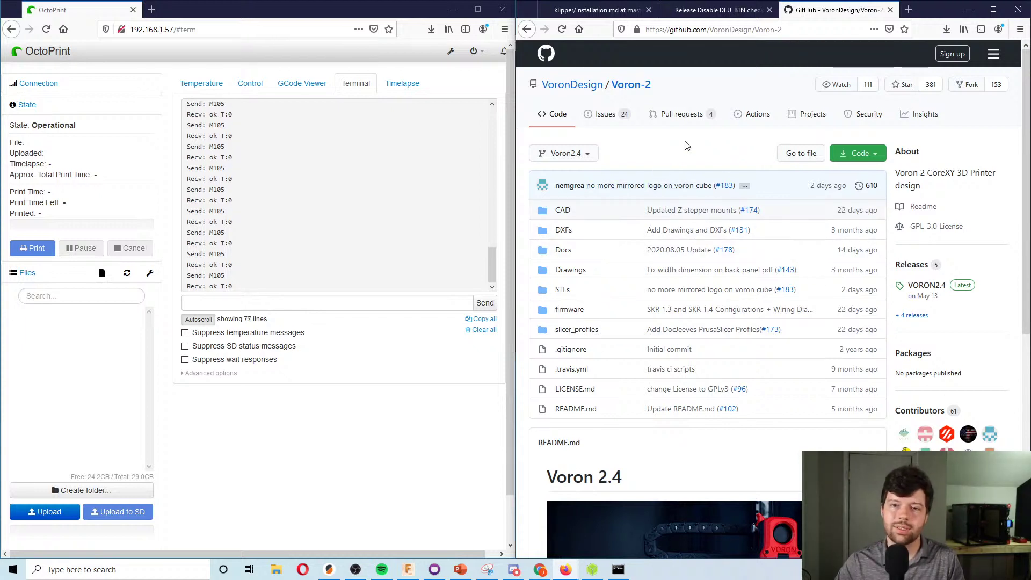
# Open firmware/klipper_configurations/SKR_1.3/Voron2_SKR_13_Config.cfg in the GitHub repository
pyautogui.click(570, 309)
pyautogui.click(591, 231)
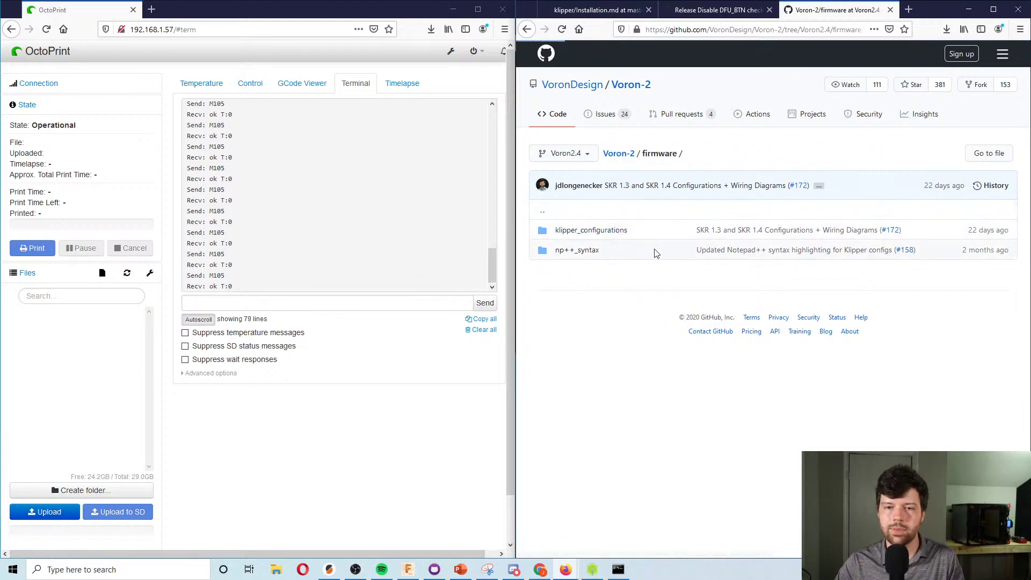
pyautogui.click(568, 250)
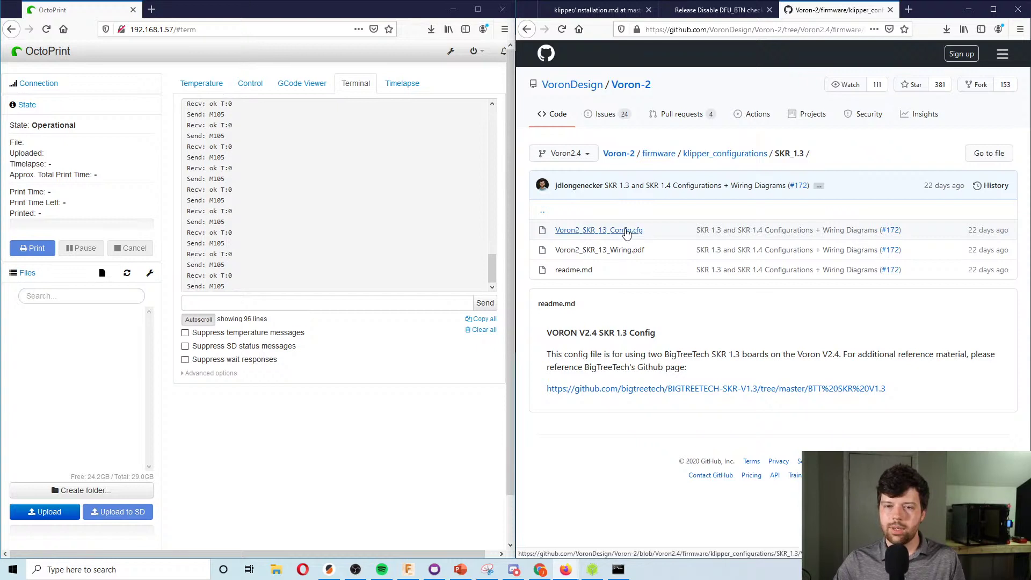
pyautogui.click(626, 230)
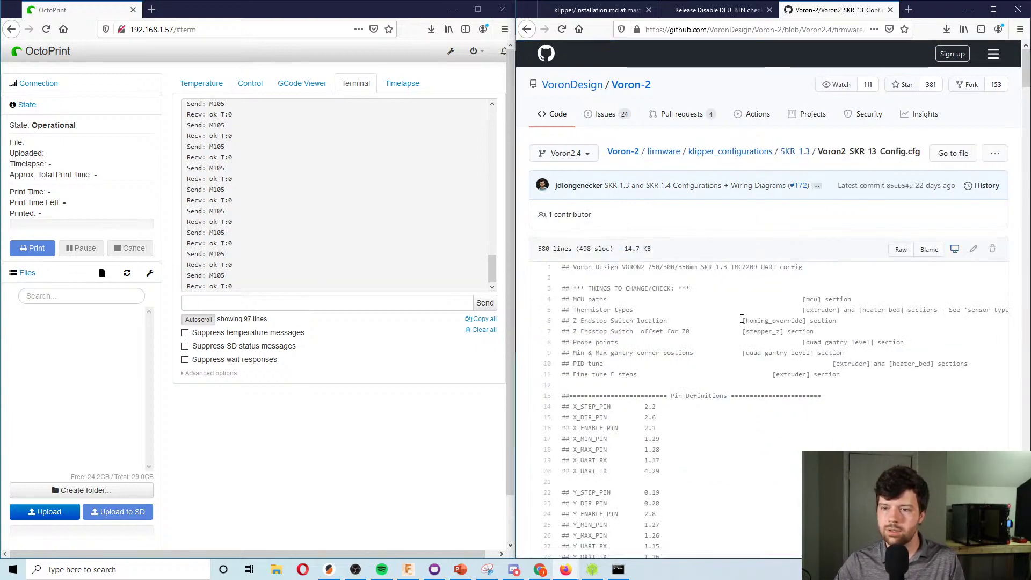
pyautogui.scroll(-1, 575, 296)
pyautogui.scroll(1, 585, 311)
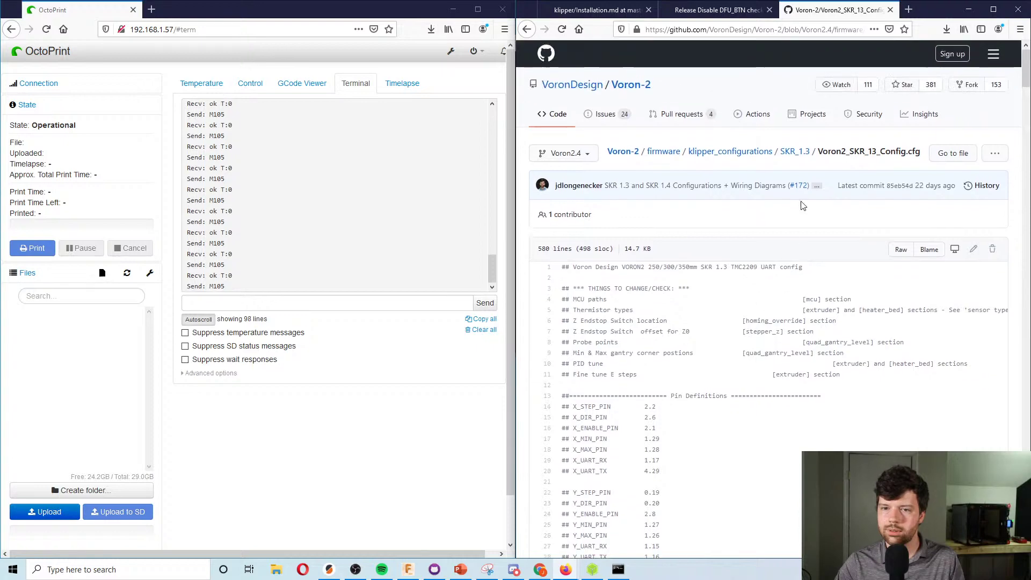
# Switch the local Voron-2 repository in GitHub Desktop to the Voron2.4 branch
pyautogui.click(435, 569)
pyautogui.click(457, 124)
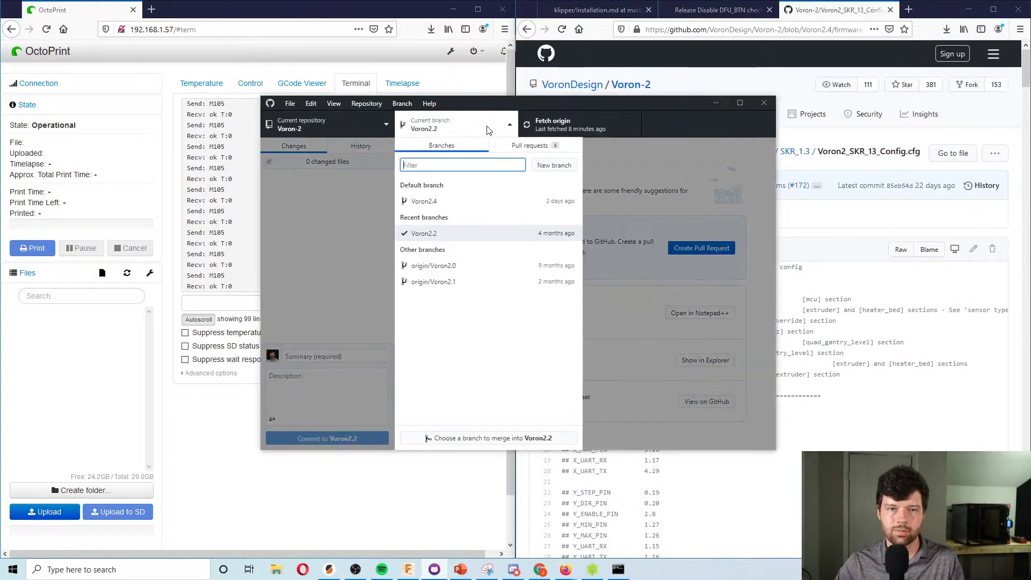
pyautogui.click(425, 202)
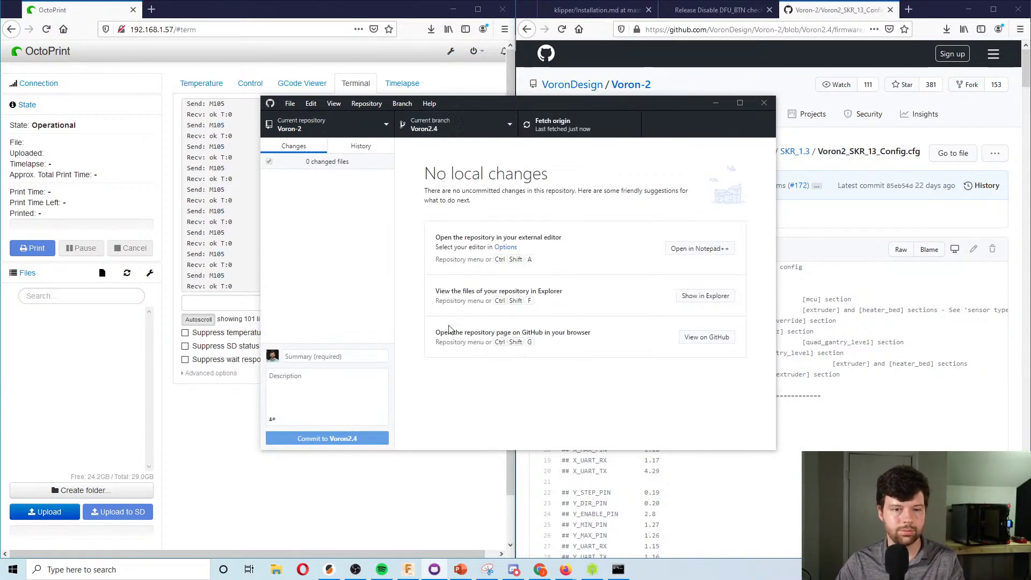
# Copy Voron2_SKR_13_Config.cfg from the local firmware/klipper_configurations/SKR_1.3 folder onto the Desktop
pyautogui.click(714, 300)
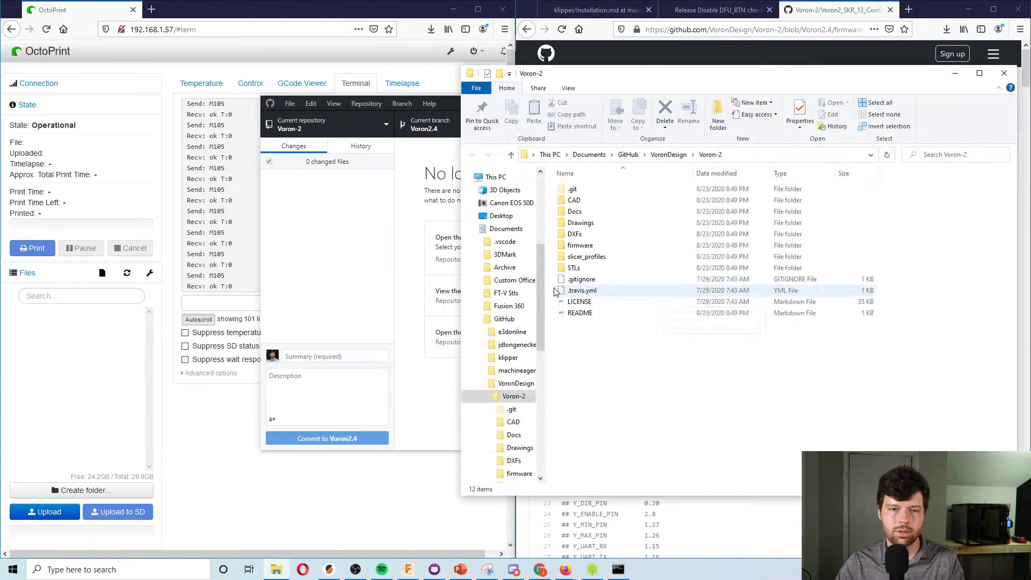
pyautogui.doubleClick(601, 243)
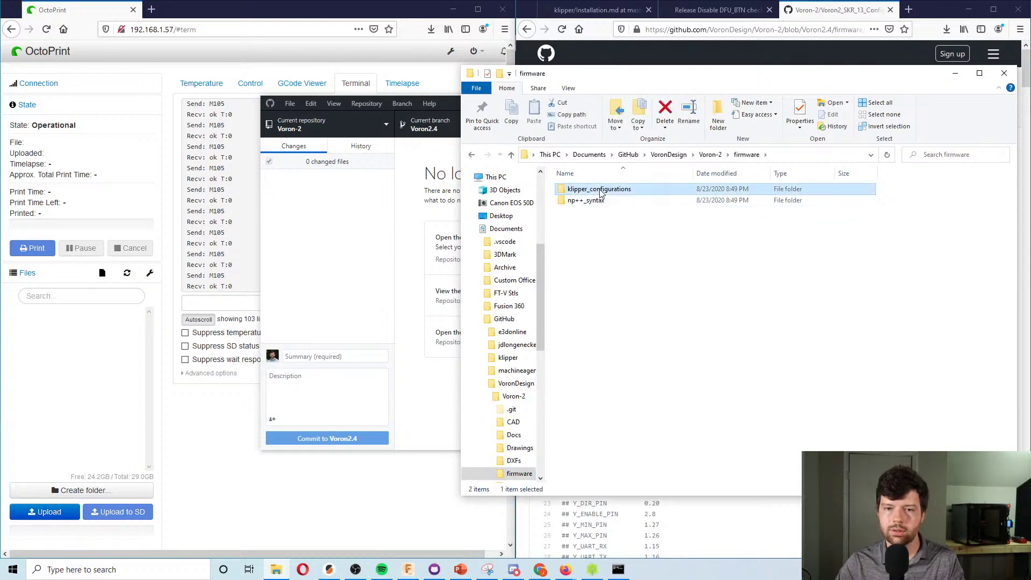
pyautogui.doubleClick(597, 189)
pyautogui.doubleClick(590, 200)
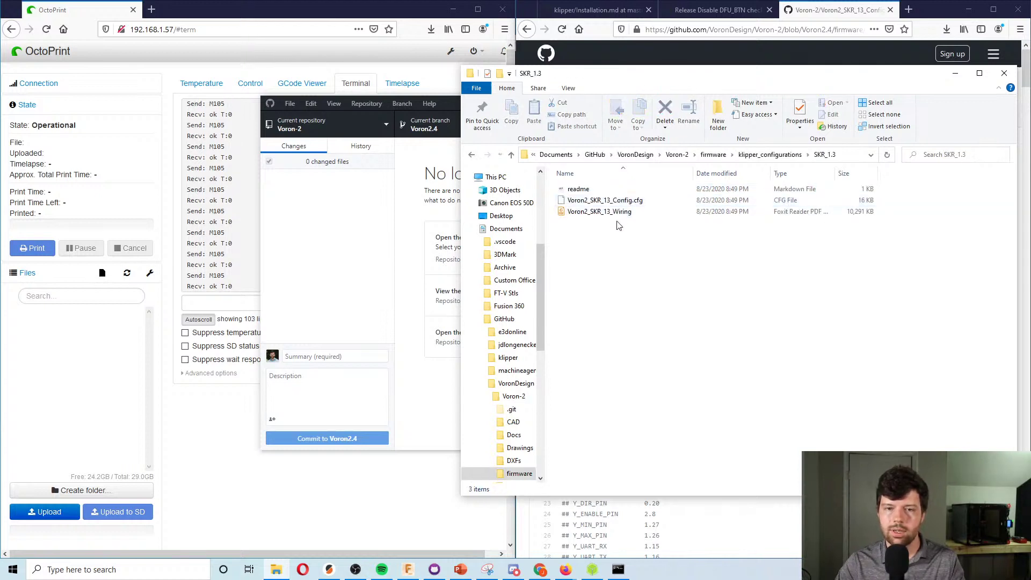
pyautogui.click(611, 200)
pyautogui.rightClick(608, 200)
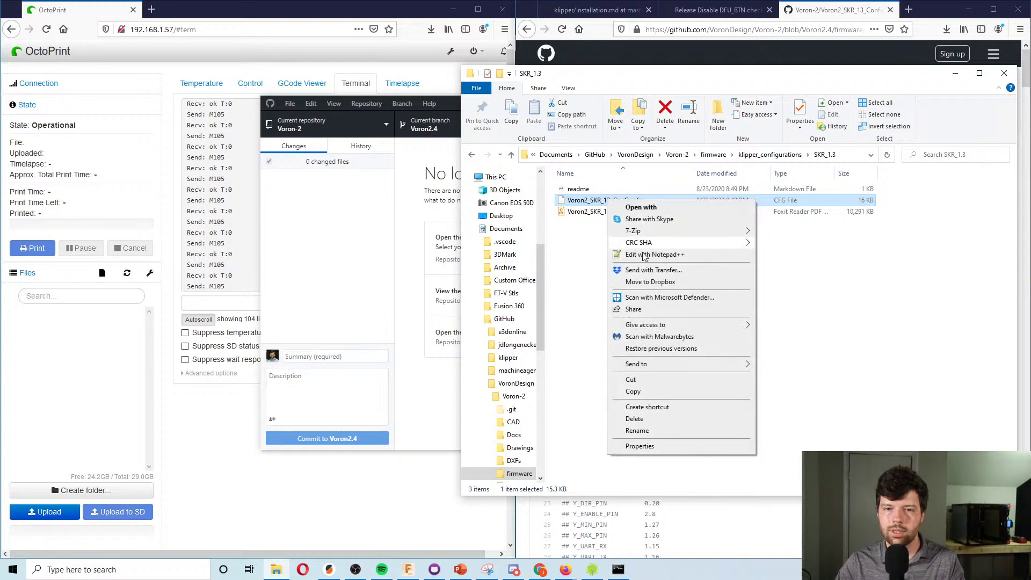
pyautogui.click(682, 392)
pyautogui.click(501, 216)
pyautogui.rightClick(644, 314)
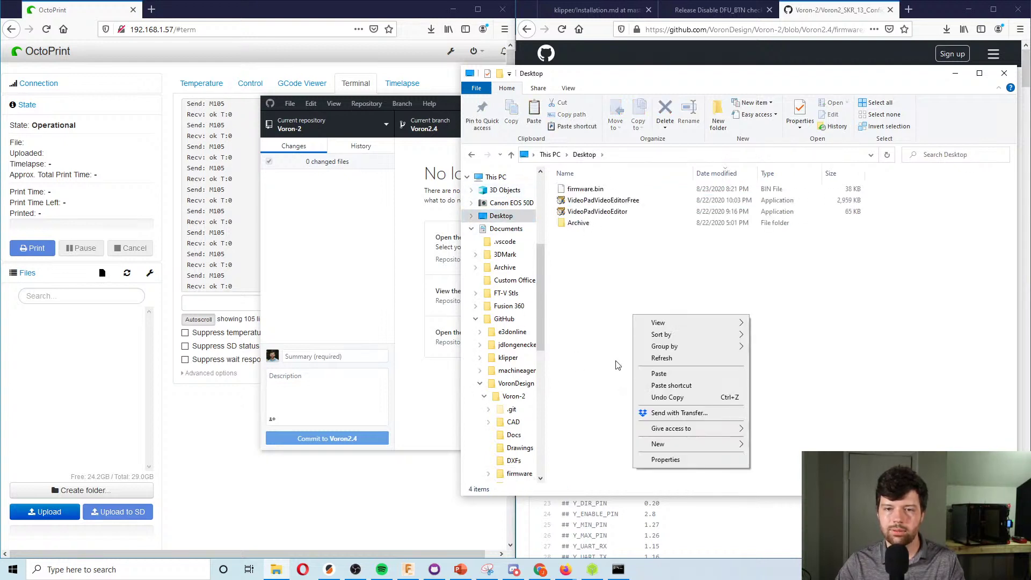
pyautogui.click(704, 384)
# Close Explorer, launch PuTTY from Start, then close its configuration window
pyautogui.click(1004, 74)
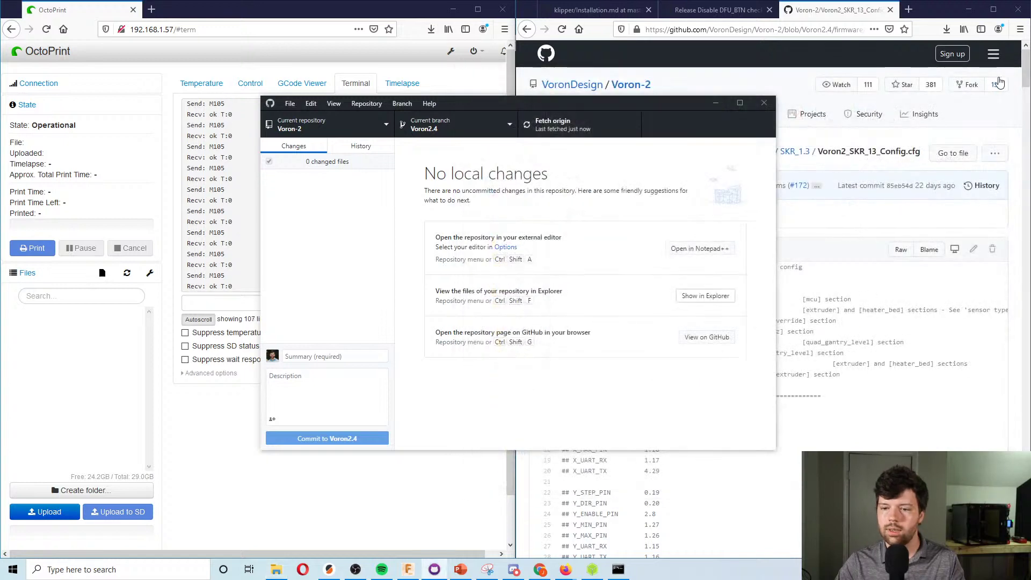
pyautogui.click(13, 569)
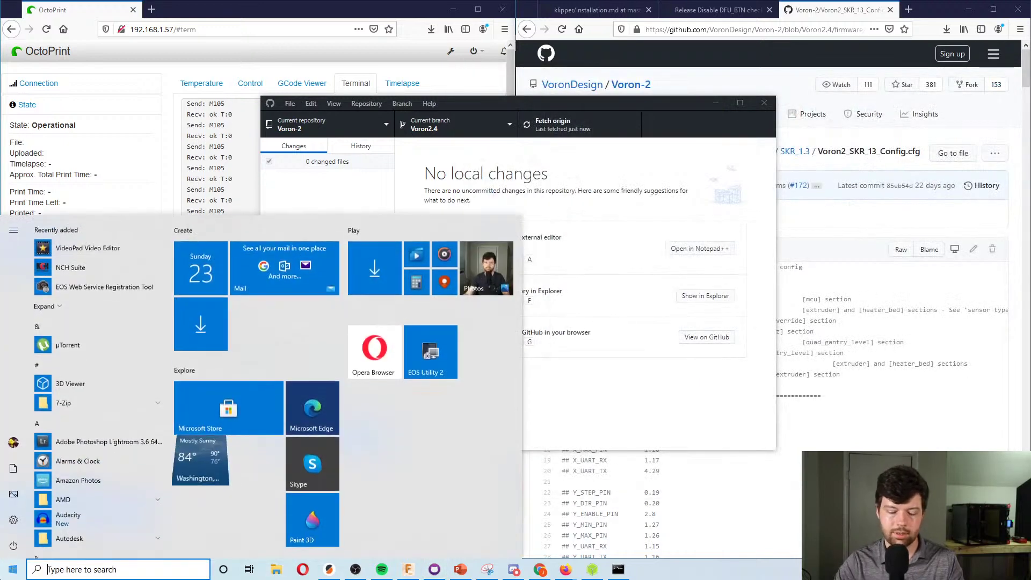
pyautogui.write('putty')
pyautogui.press('Return')
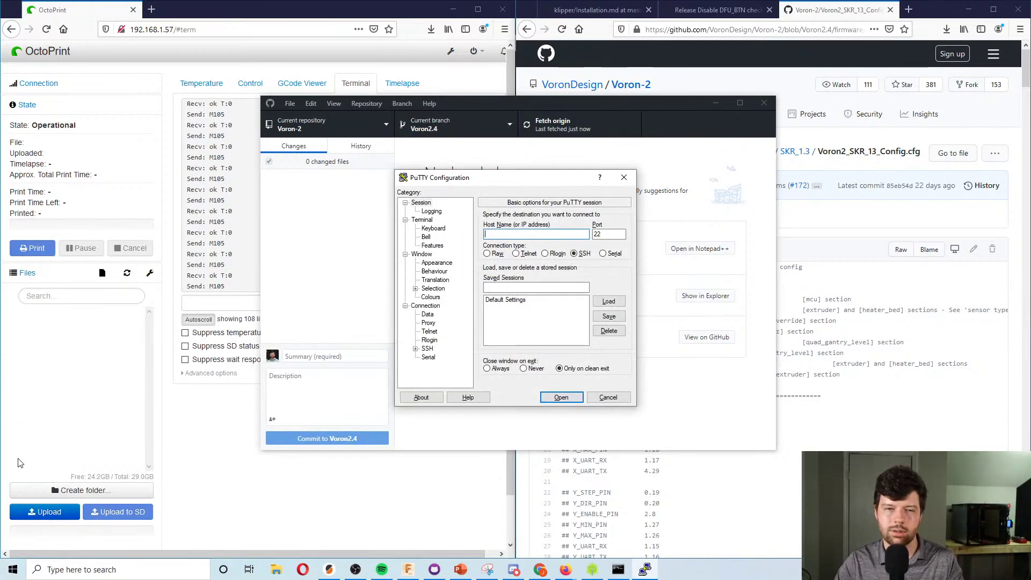
pyautogui.click(624, 178)
# Launch WinSCP from the Start menu search
pyautogui.click(13, 569)
pyautogui.write('winSCP')
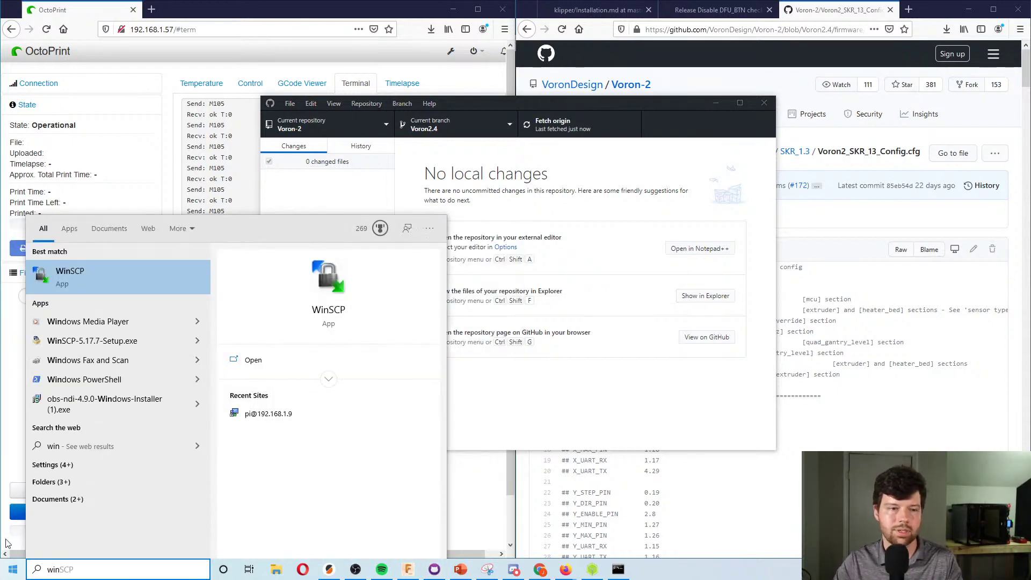
pyautogui.press('Return')
pyautogui.click(81, 269)
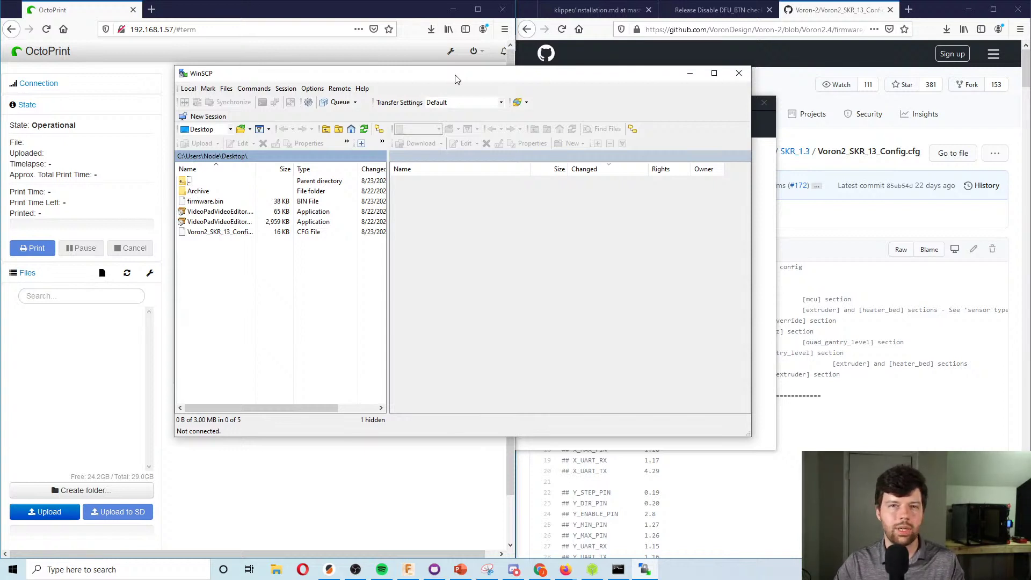
# Log in to a new SFTP site at 192.168.1.57 with the Pi's user name and password, accepting its host key
pyautogui.click(207, 116)
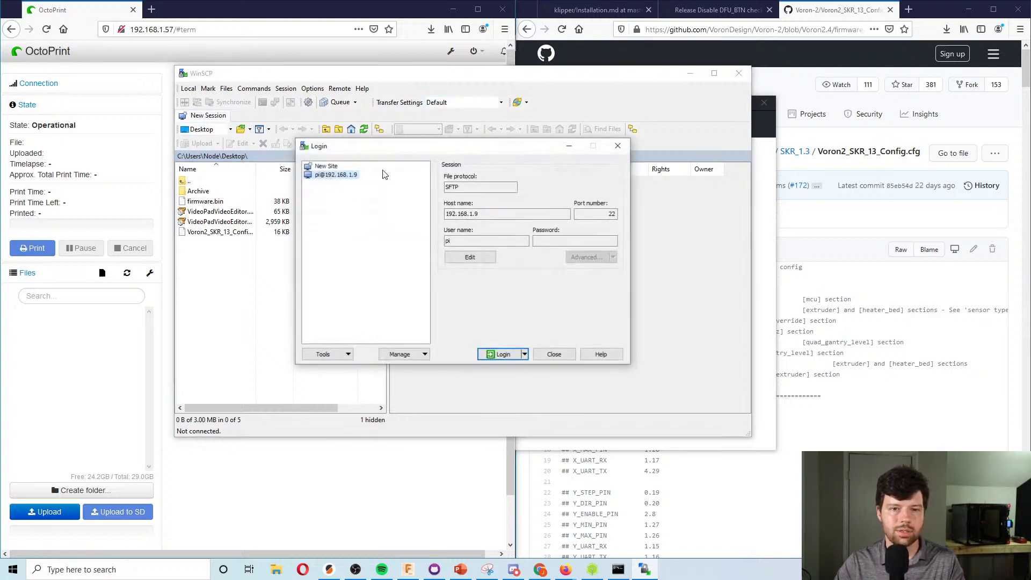
pyautogui.click(324, 167)
pyautogui.click(483, 187)
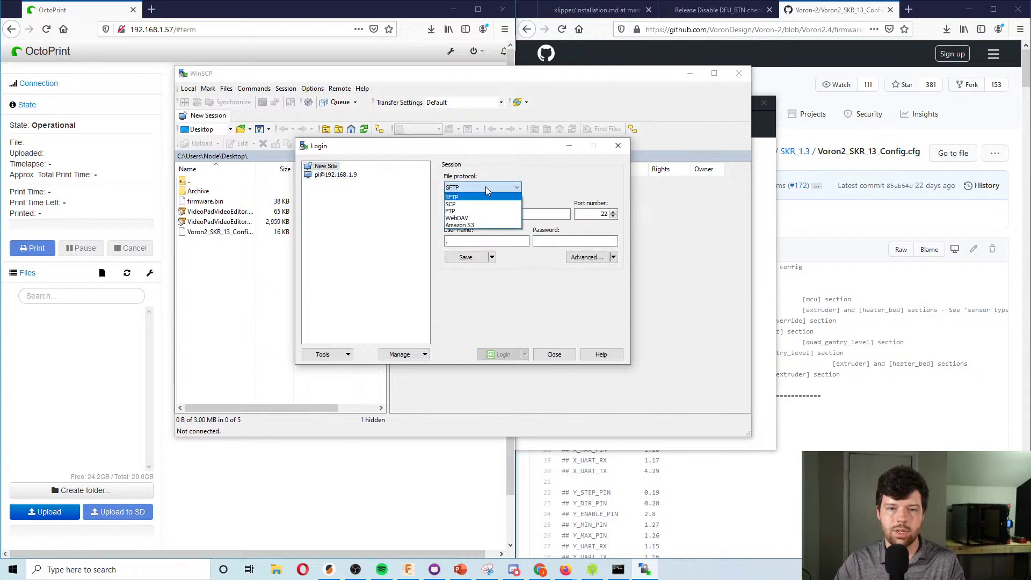
pyautogui.click(461, 197)
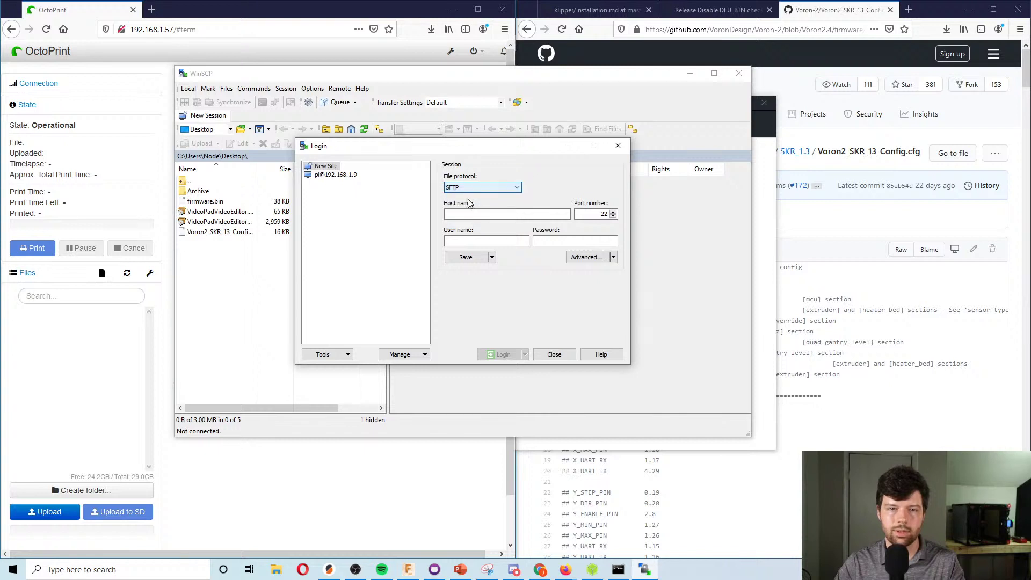
pyautogui.click(473, 214)
pyautogui.write('192.168.1.57')
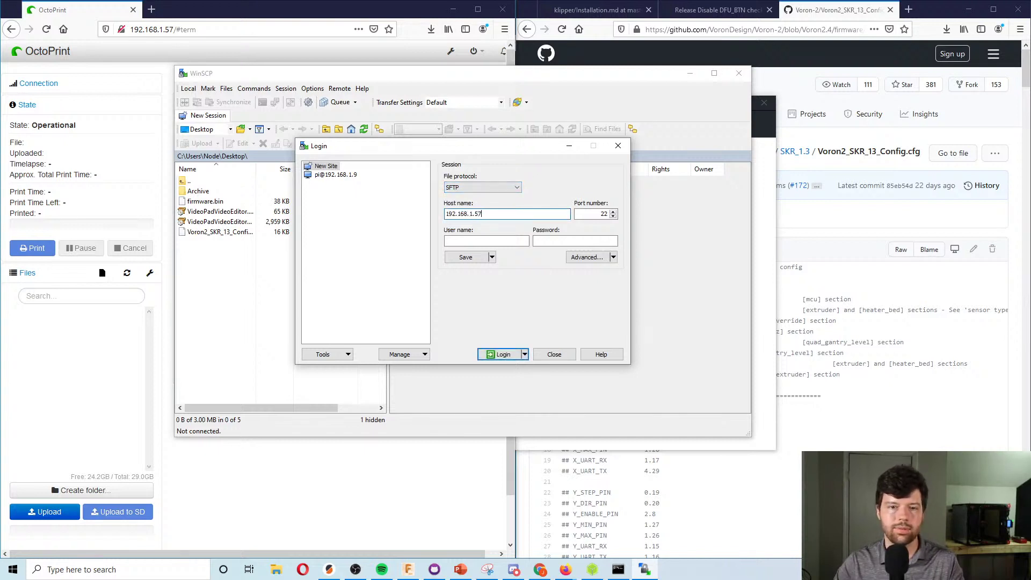
pyautogui.click(503, 240)
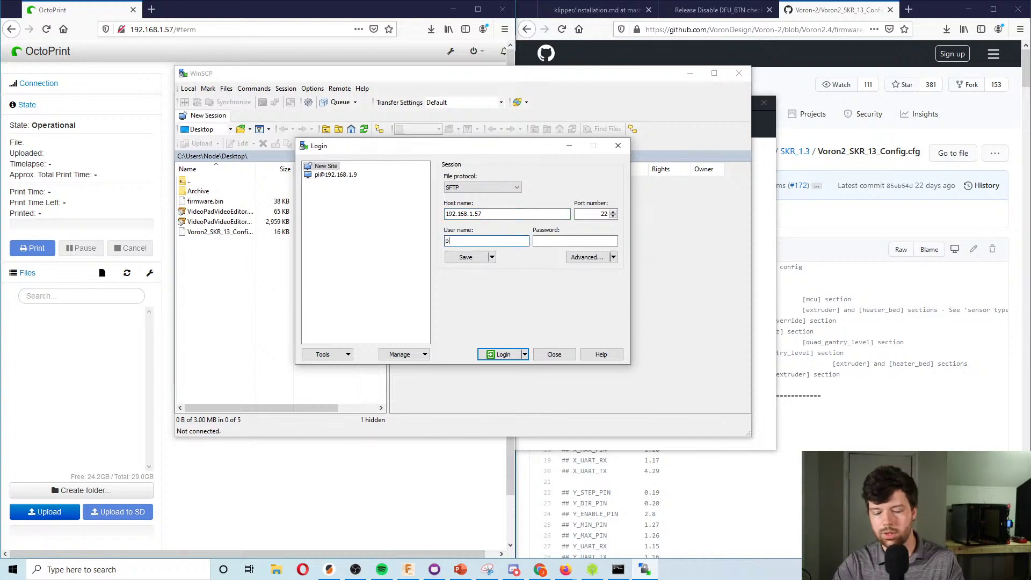
pyautogui.press('Tab')
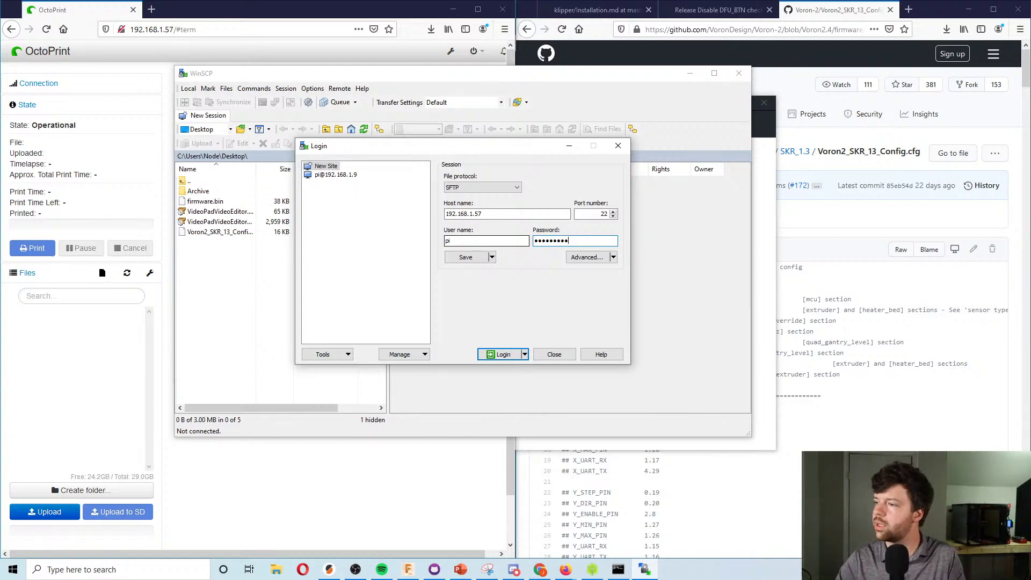
pyautogui.click(513, 354)
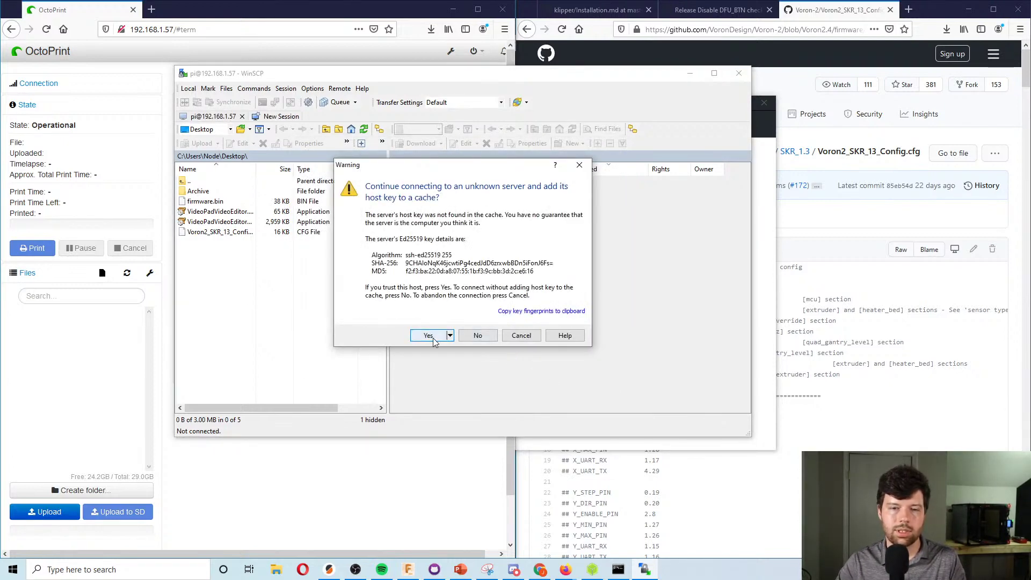
pyautogui.click(428, 335)
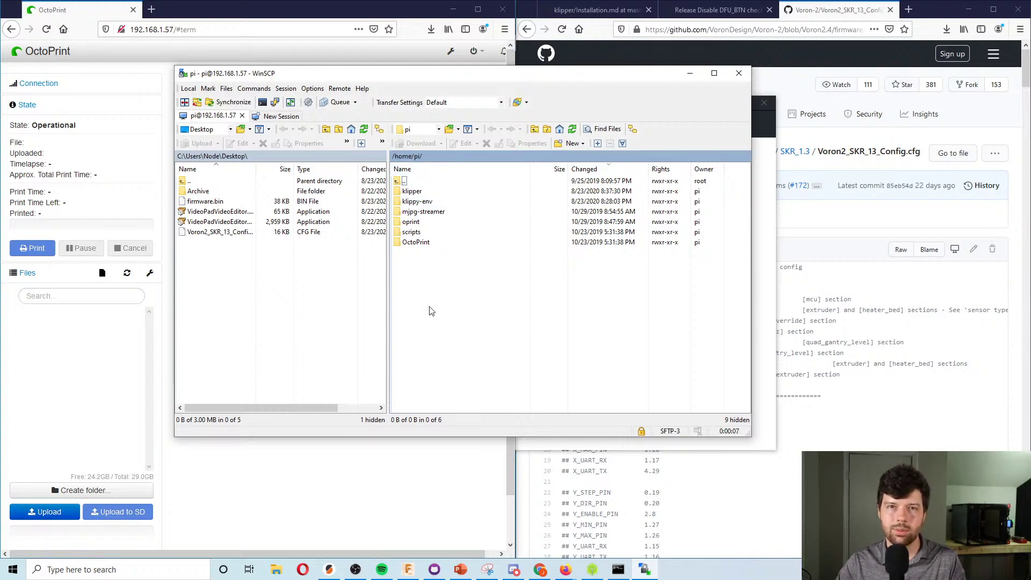
# Duplicate the local Voron2_SKR_13_Config.cfg and rename the copy to printer.cfg
pyautogui.click(208, 233)
pyautogui.rightClick(208, 236)
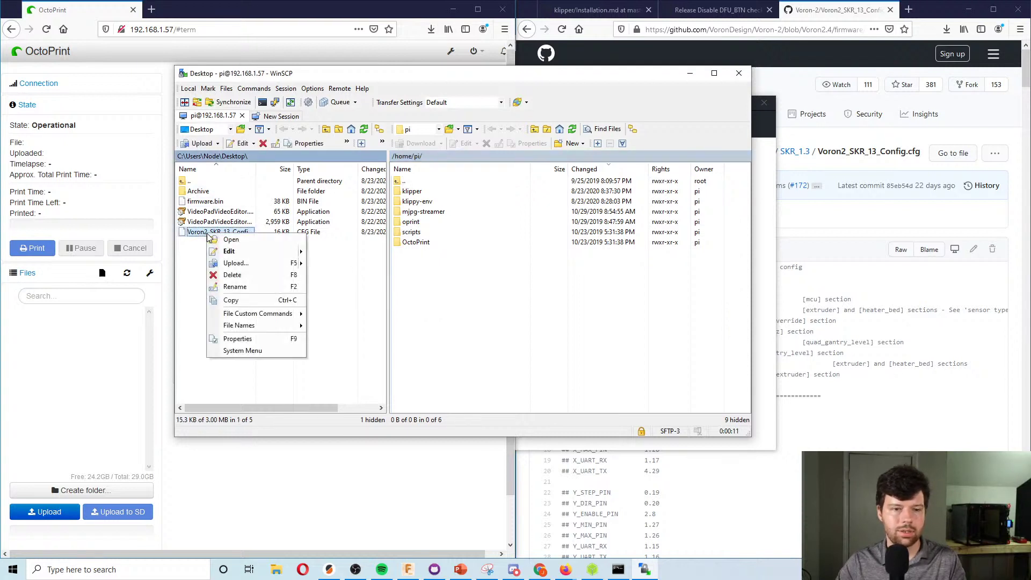
pyautogui.click(231, 299)
pyautogui.rightClick(218, 258)
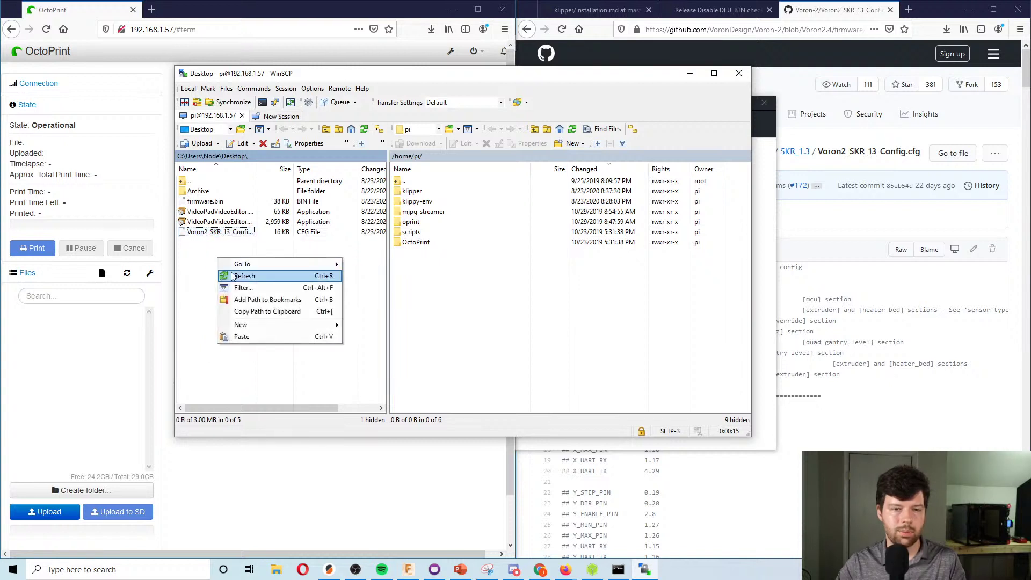
pyautogui.click(239, 308)
pyautogui.rightClick(222, 242)
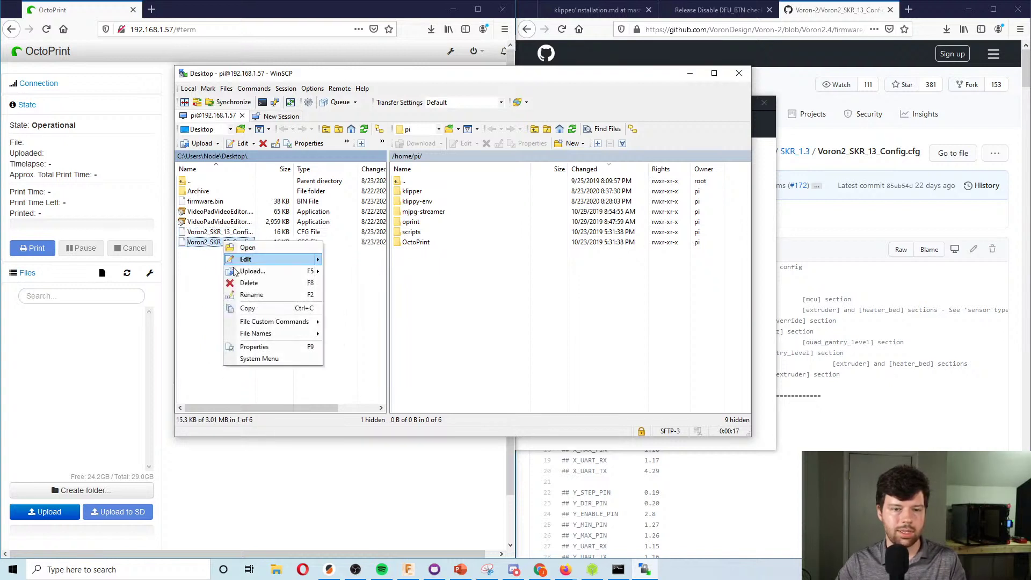
pyautogui.click(247, 295)
pyautogui.write('printer')
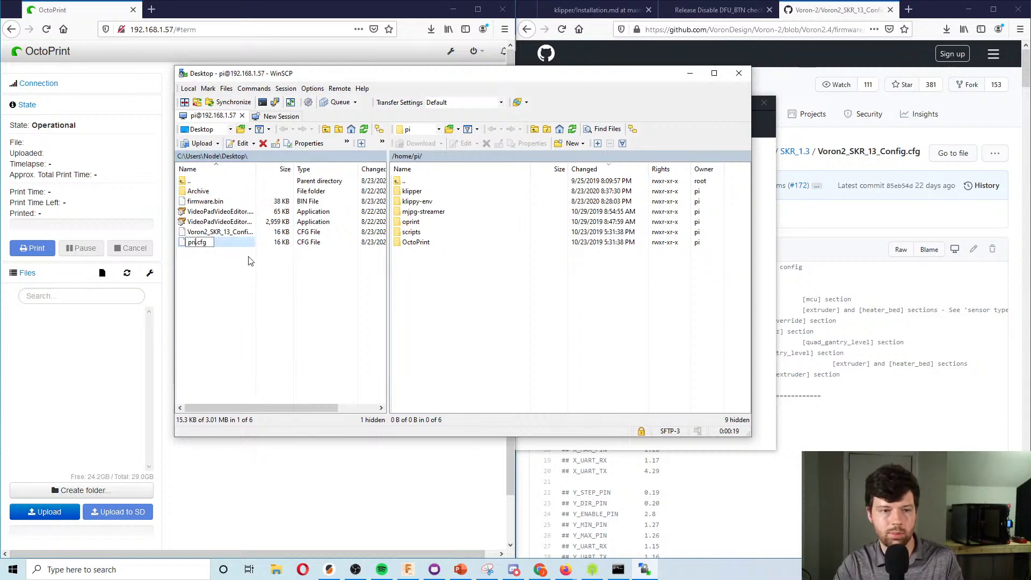
pyautogui.press('Return')
# Upload printer.cfg into the Pi's /home/pi folder
pyautogui.moveTo(215, 212); pyautogui.dragTo(514, 287)
pyautogui.click(504, 310)
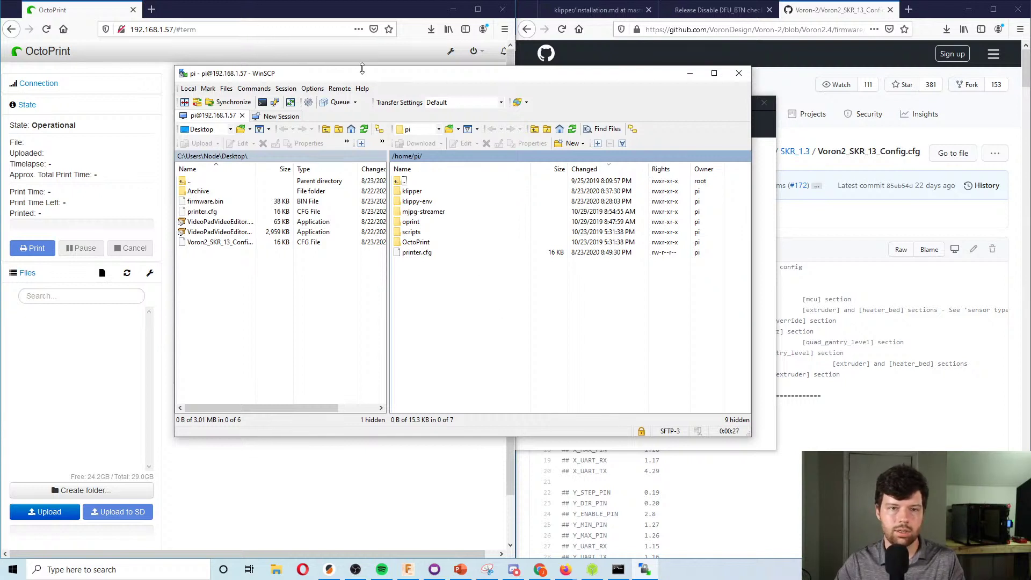
pyautogui.click(347, 12)
# Send firmware_restart to Klipper from the OctoPrint terminal
pyautogui.click(269, 299)
pyautogui.write('uc')
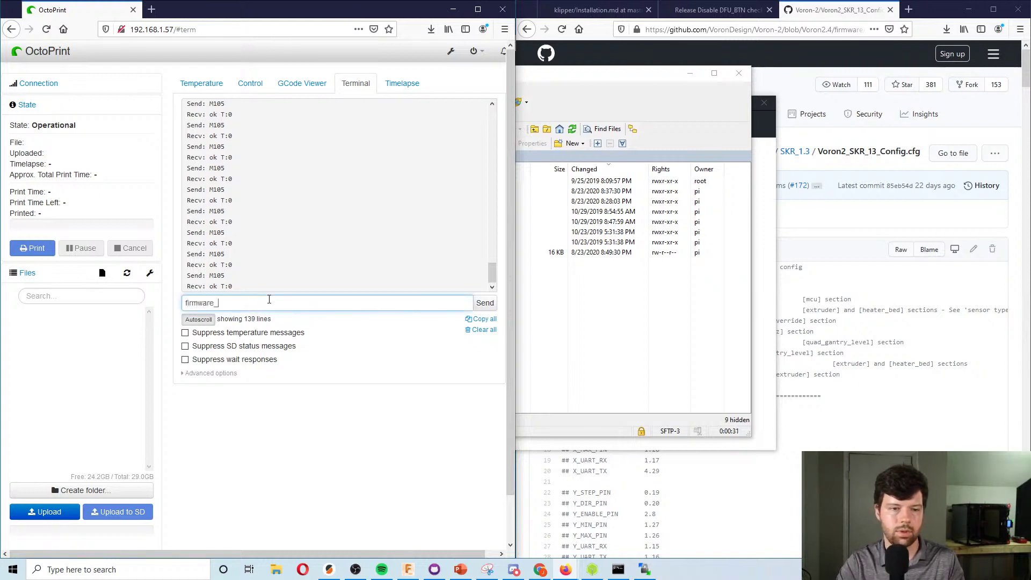
pyautogui.press('BackSpace')
pyautogui.write('tart')
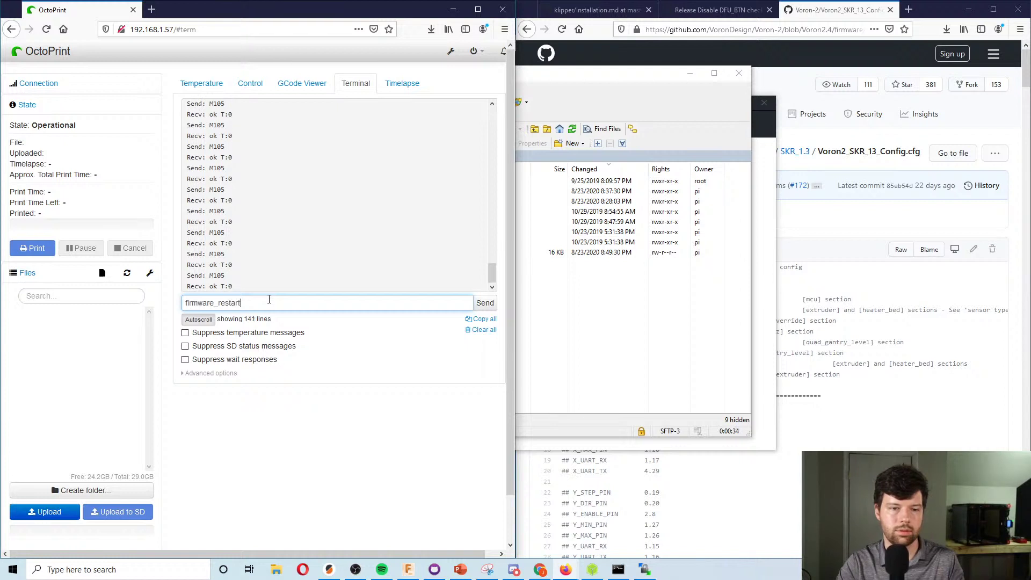
pyautogui.press('Return')
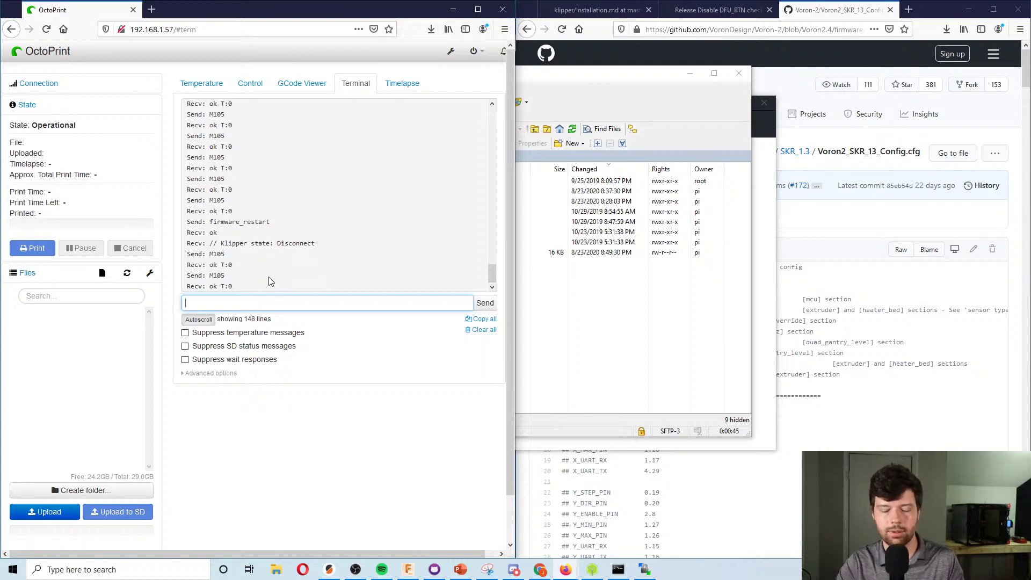
# Send status and read the missing 'points' option error in quad_gantry_level
pyautogui.press('Return')
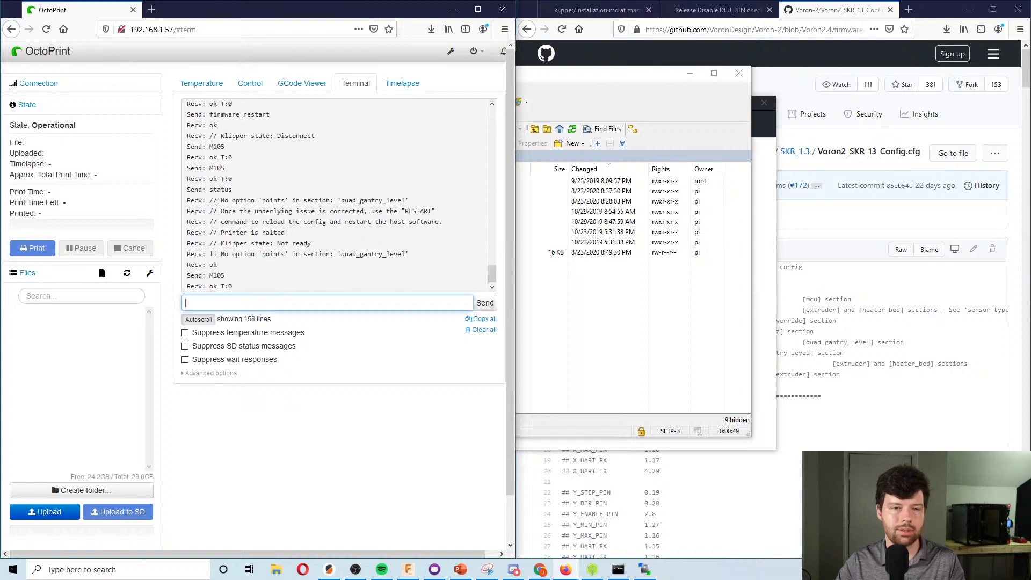
pyautogui.moveTo(217, 201); pyautogui.dragTo(444, 256)
pyautogui.click(446, 260)
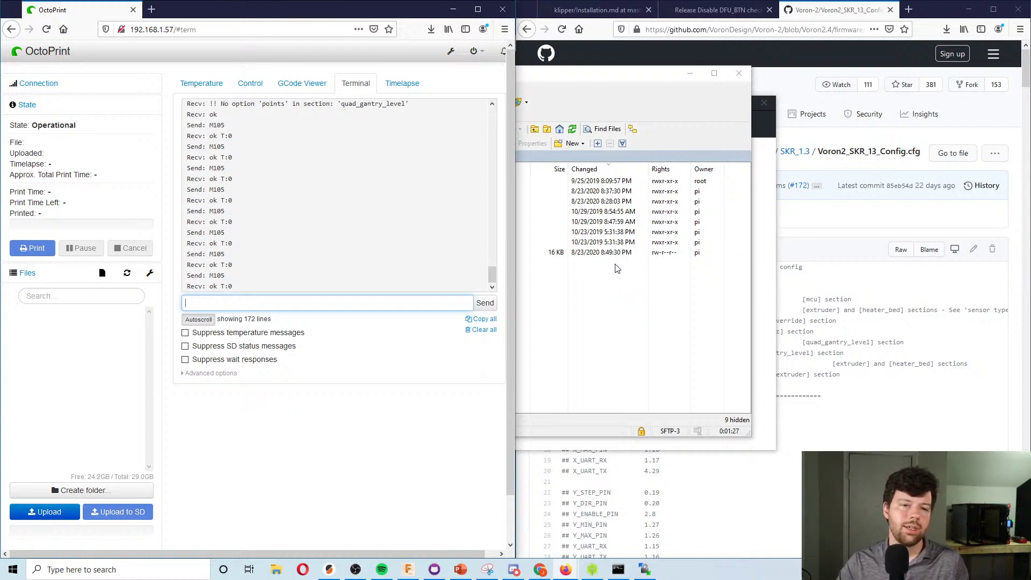
# Drag the remote printer.cfg to the Desktop, declining to overwrite the existing local copy
pyautogui.click(664, 324)
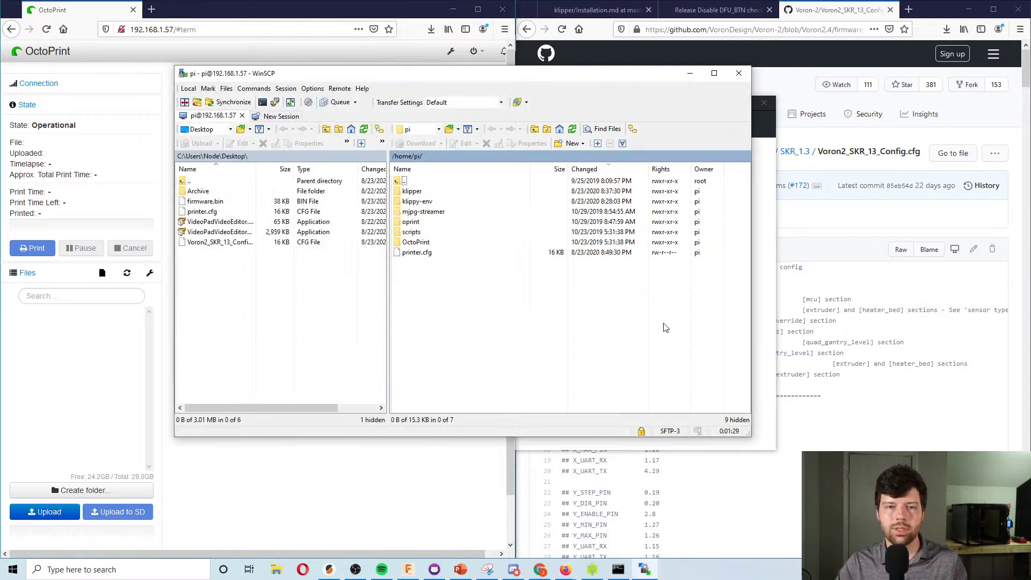
pyautogui.moveTo(455, 80); pyautogui.dragTo(651, 80)
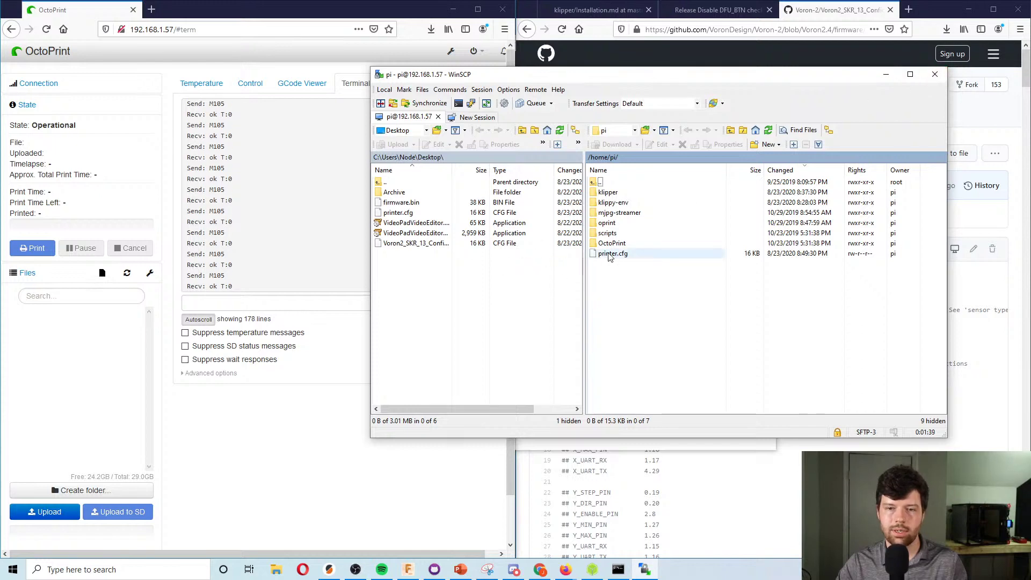
pyautogui.moveTo(610, 258); pyautogui.dragTo(447, 283)
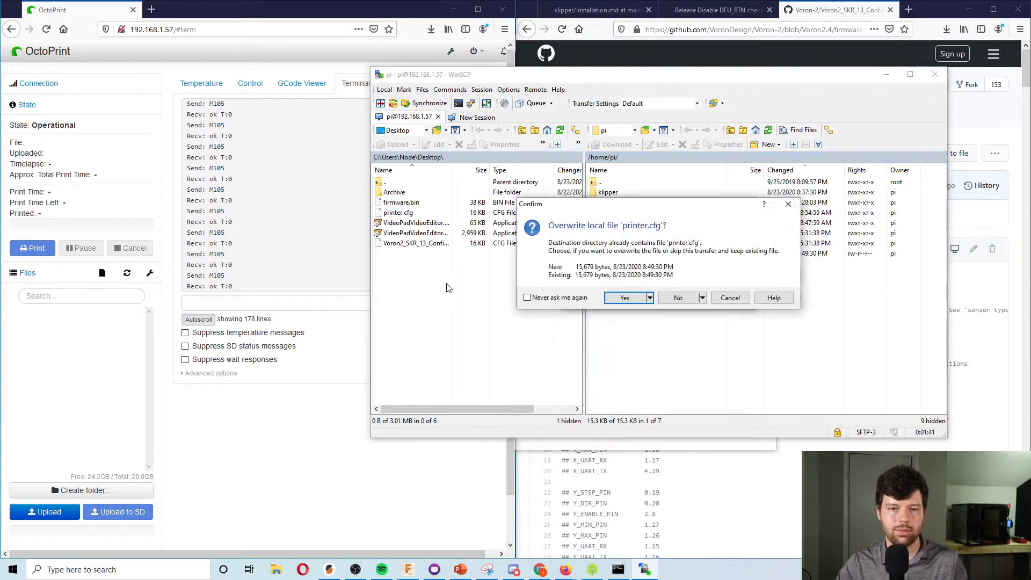
pyautogui.click(678, 297)
# Back out of closing WinSCP so the session stays connected, and bring up File Explorer
pyautogui.rightClick(398, 213)
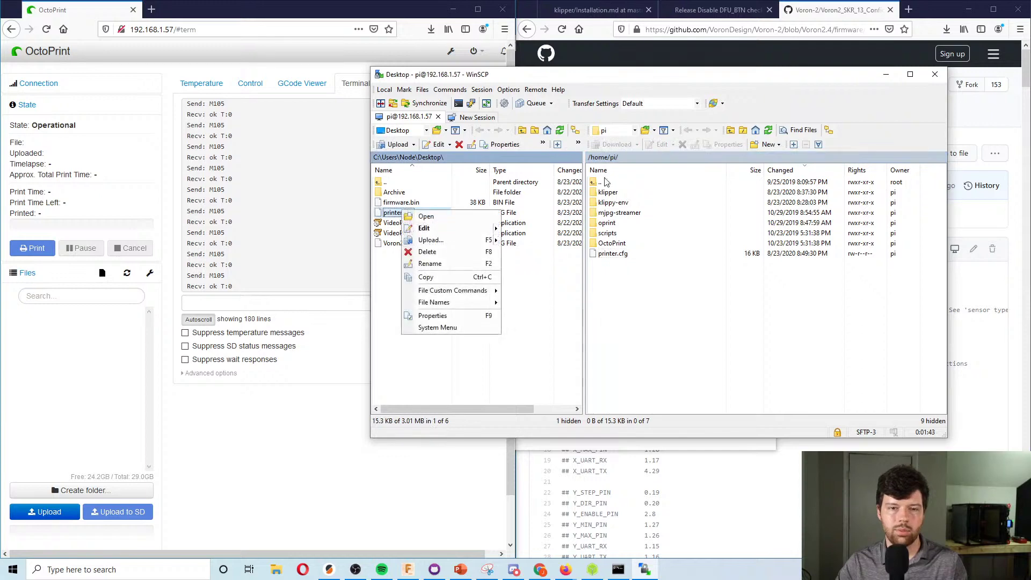
pyautogui.click(935, 74)
pyautogui.click(681, 323)
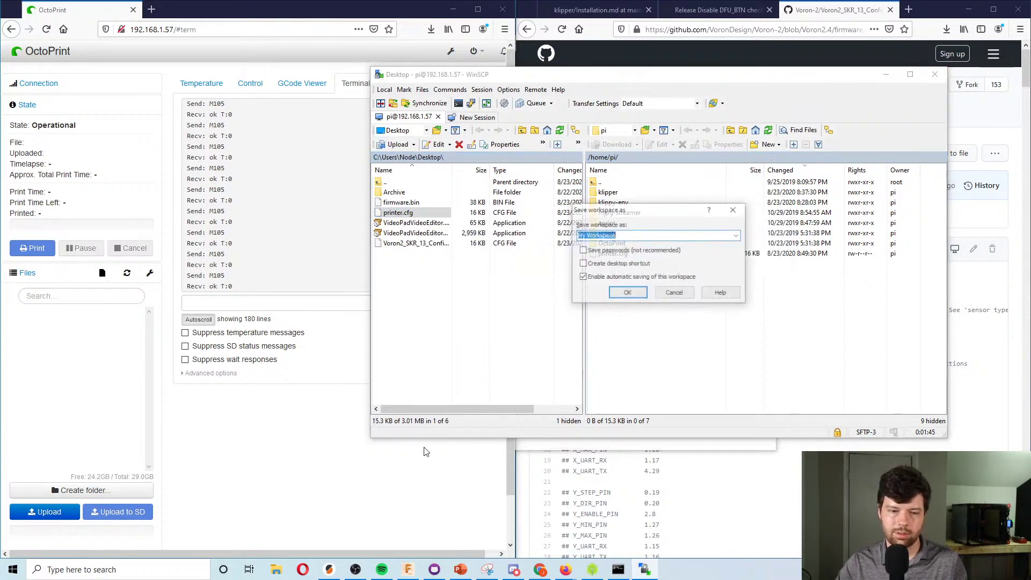
pyautogui.click(674, 292)
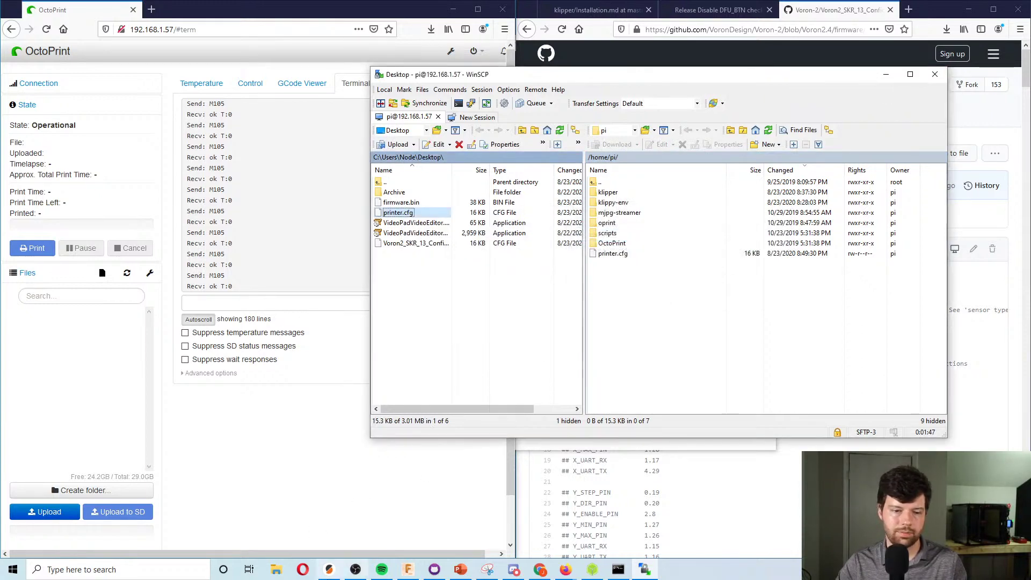
pyautogui.click(276, 570)
# Open the Desktop printer.cfg with Edit with Notepad++
pyautogui.click(510, 208)
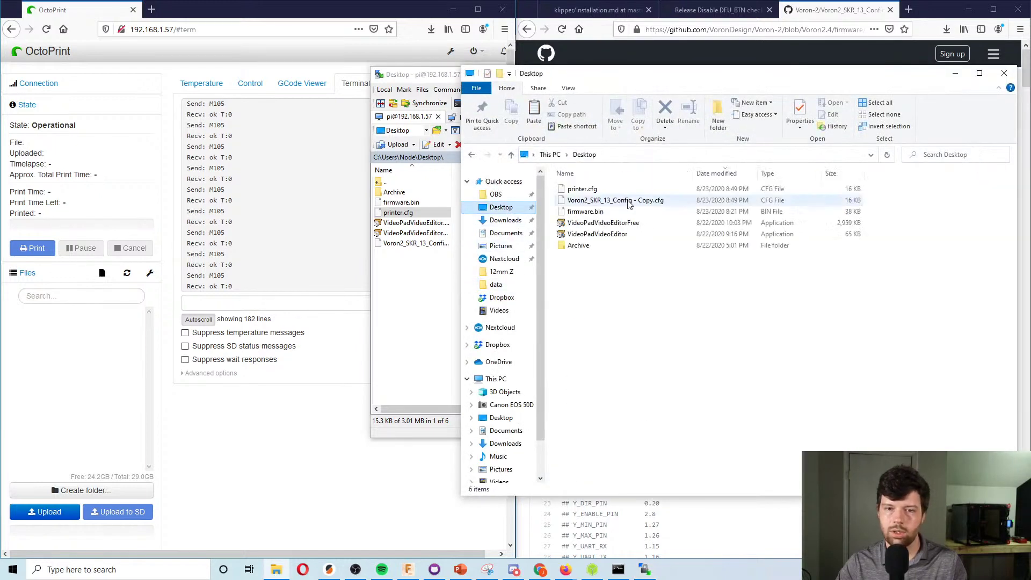
pyautogui.rightClick(594, 194)
pyautogui.click(634, 241)
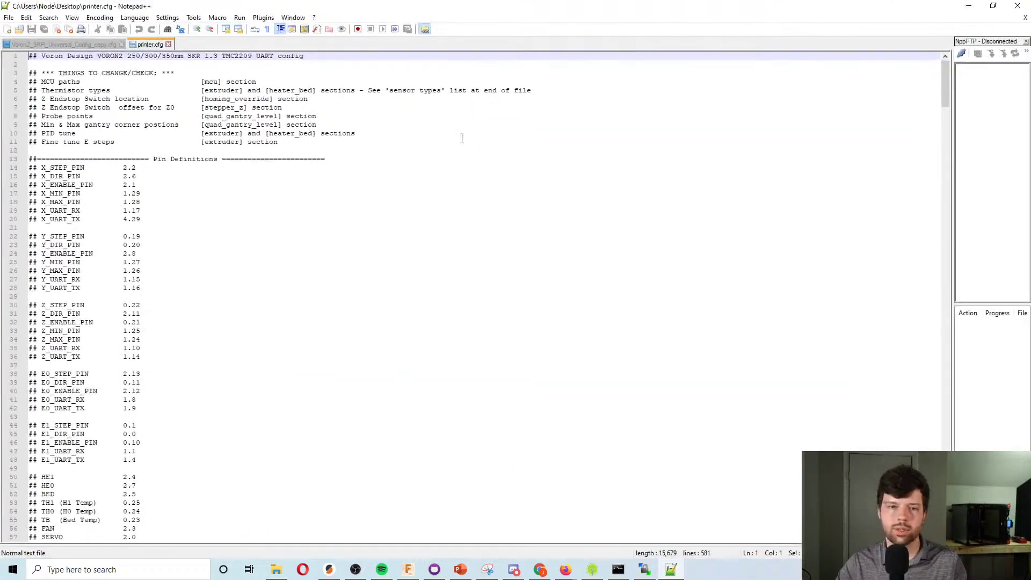
# Scroll down to line 68 and select the whole [mcu] serial path line
pyautogui.click(309, 257)
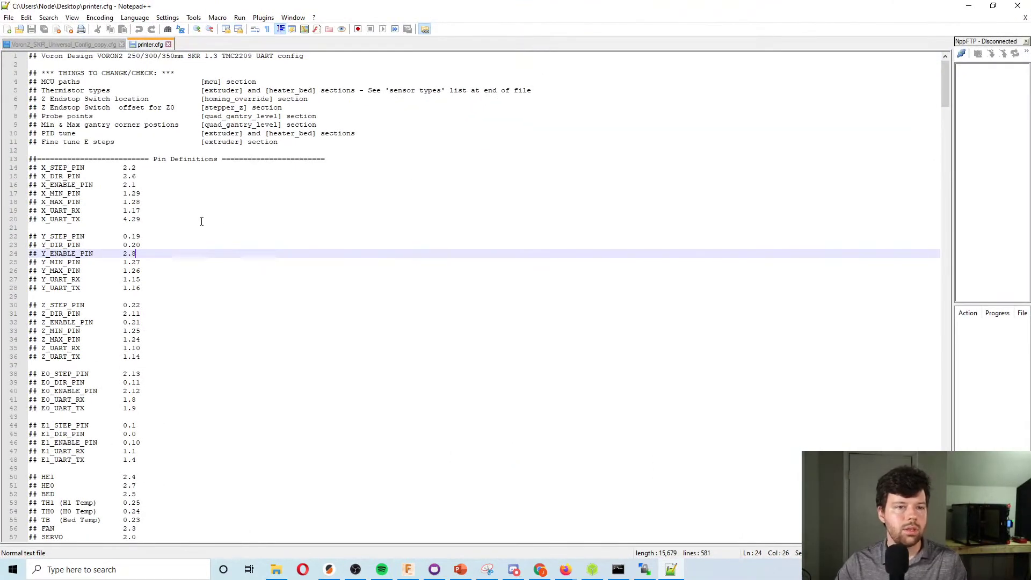
pyautogui.scroll(-9, 197, 263)
pyautogui.scroll(-6, 197, 263)
pyautogui.click(277, 244)
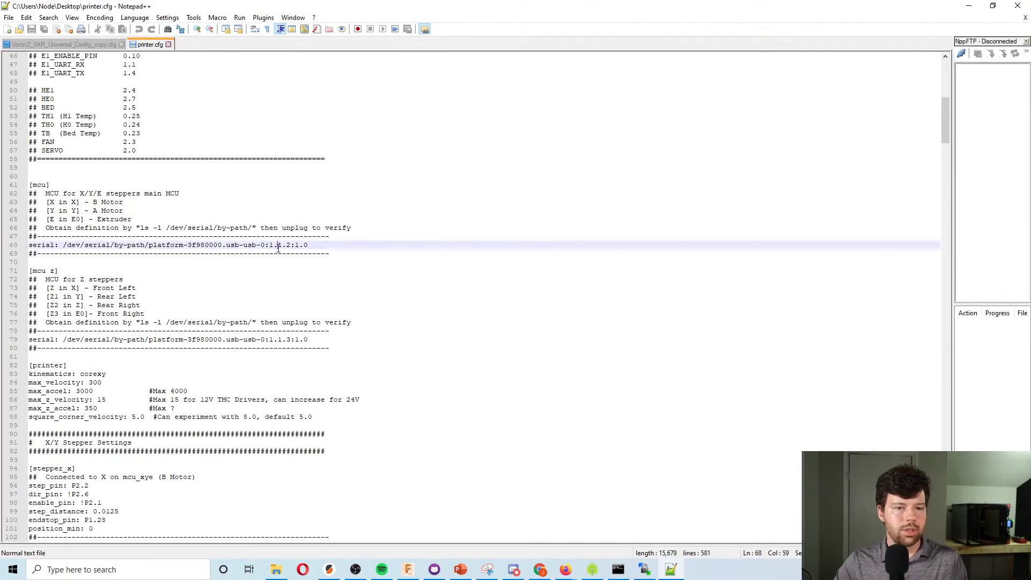
pyautogui.tripleClick(319, 247)
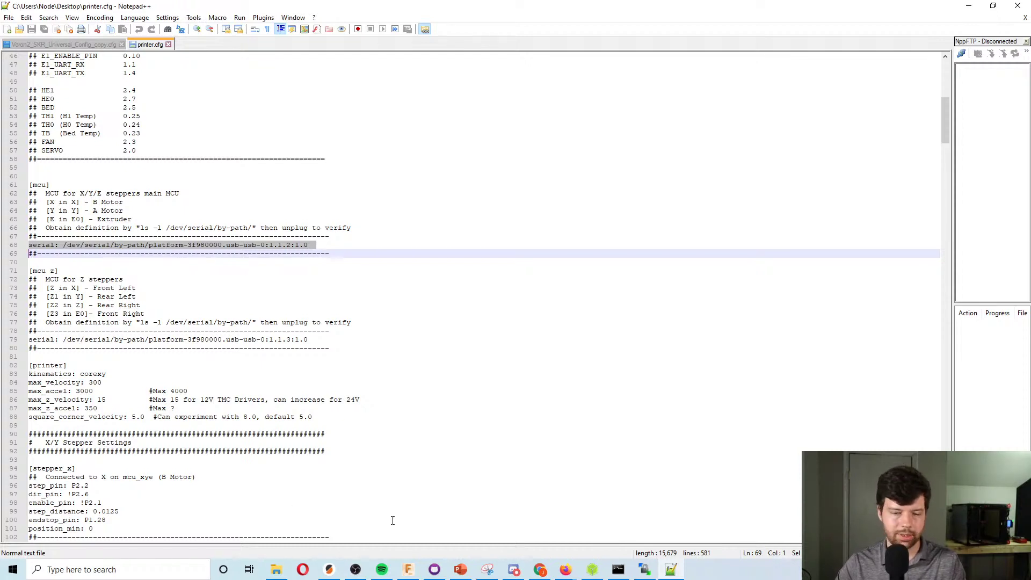
# Bring the Pi's PuTTY console forward and move it to the right side of the screen
pyautogui.click(618, 569)
pyautogui.click(347, 279)
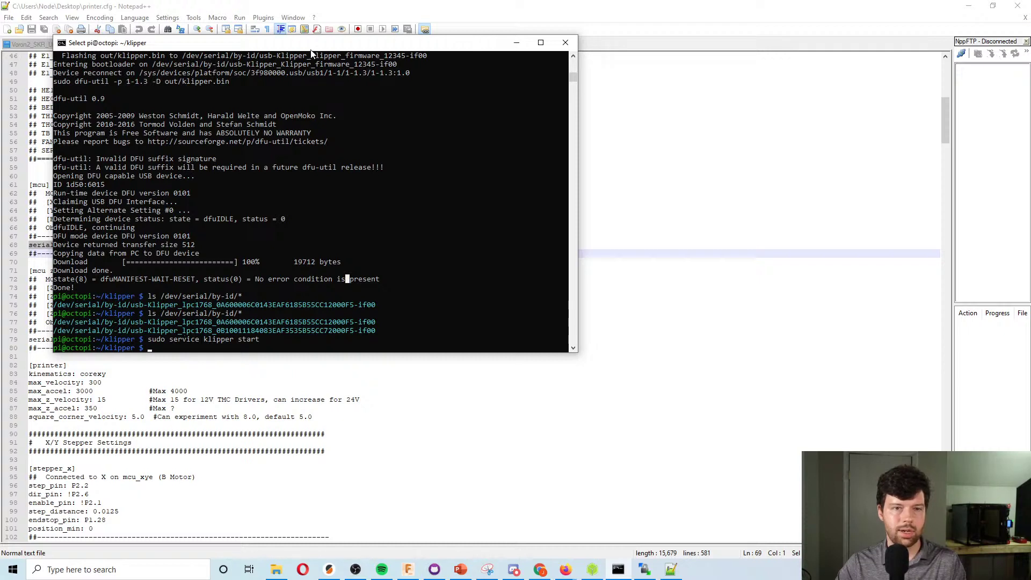
pyautogui.moveTo(258, 43); pyautogui.dragTo(614, 38)
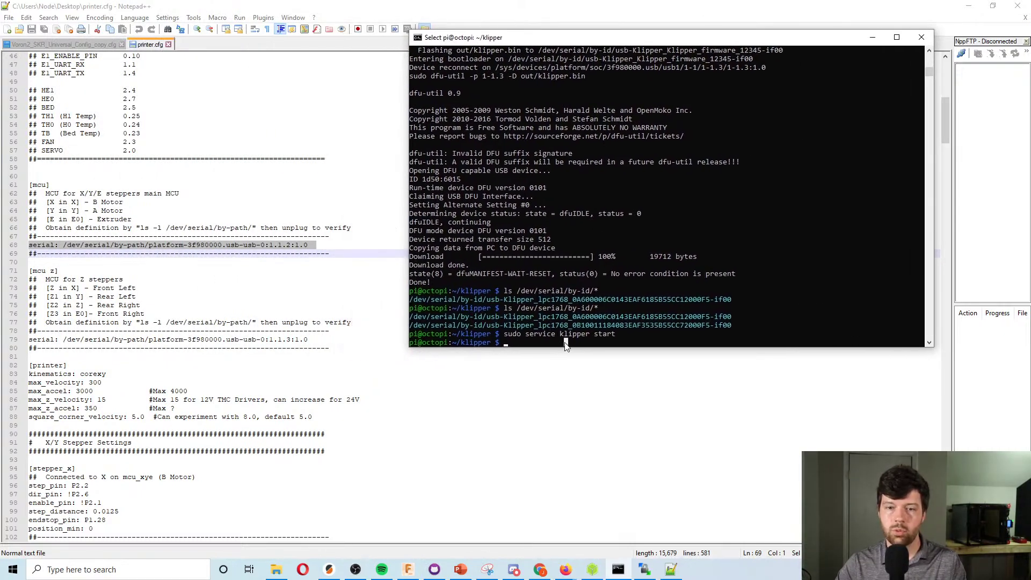
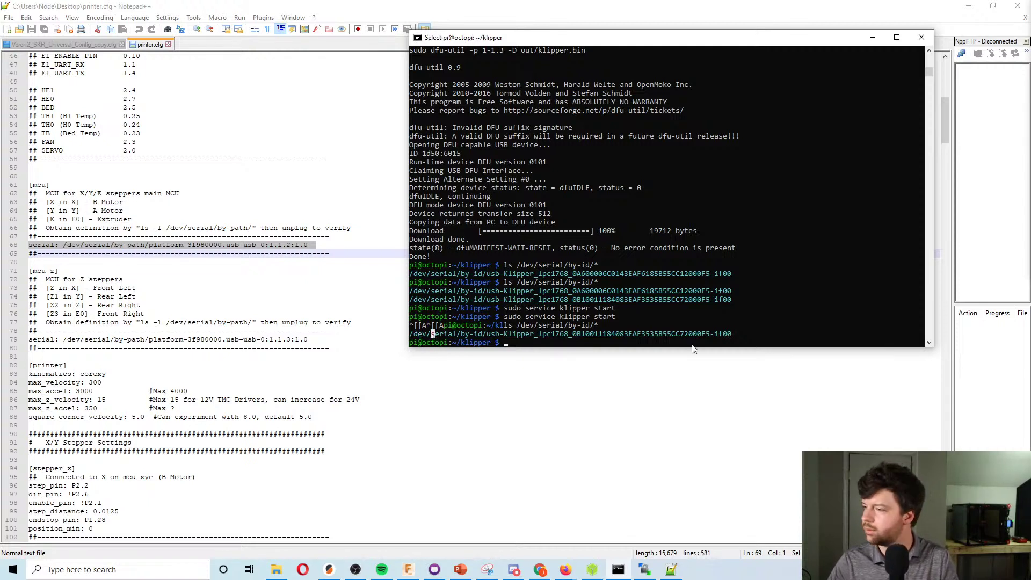
# In PuTTY, list the by-path serial devices with ls /dev/serial/by-path/*
pyautogui.click(567, 334)
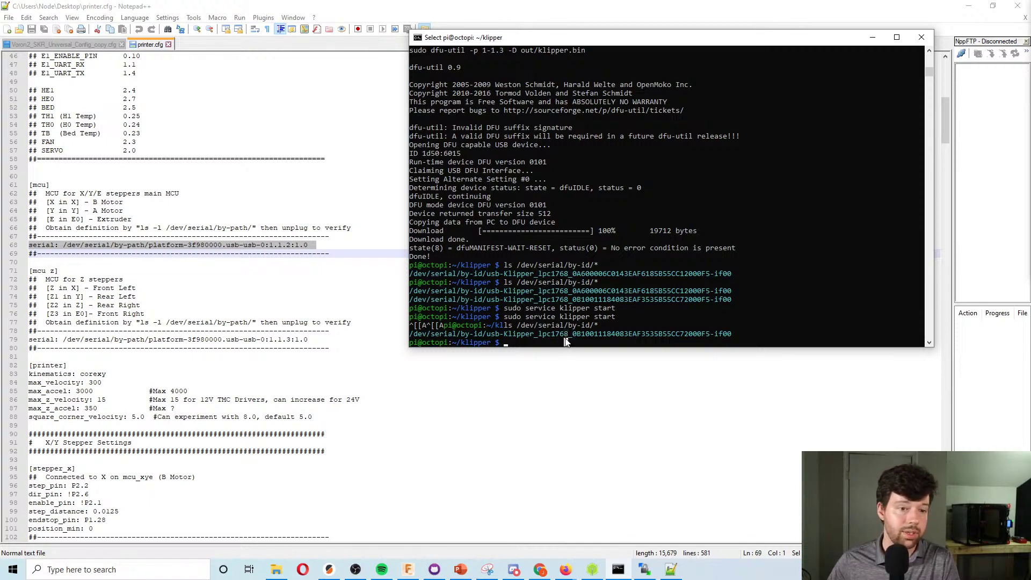
pyautogui.press('Up')
pyautogui.press('Up')
pyautogui.press('Down')
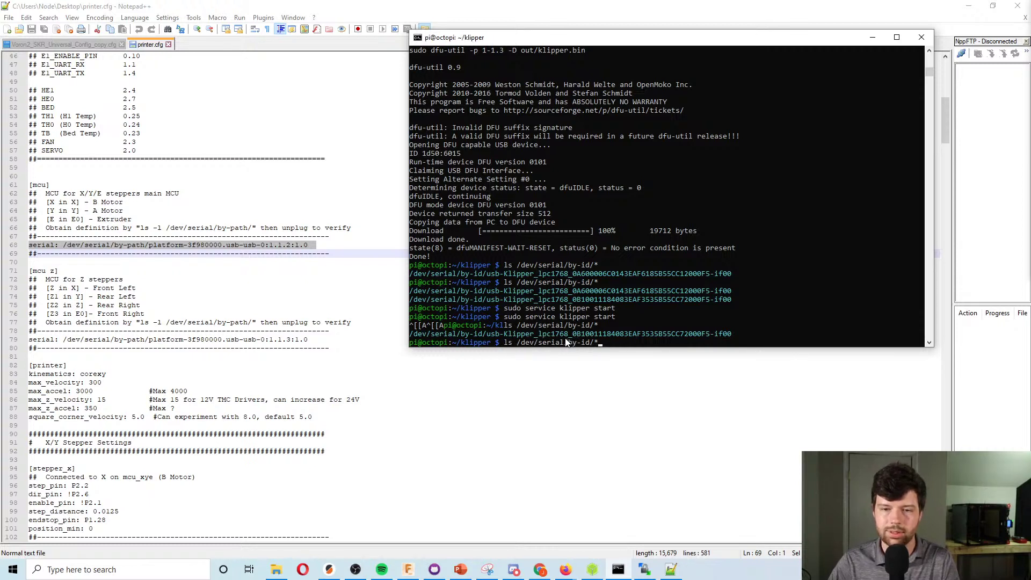
pyautogui.press('BackSpace')
pyautogui.press('BackSpace')
pyautogui.press('BackSpace')
pyautogui.press('BackSpace')
pyautogui.write('path/*')
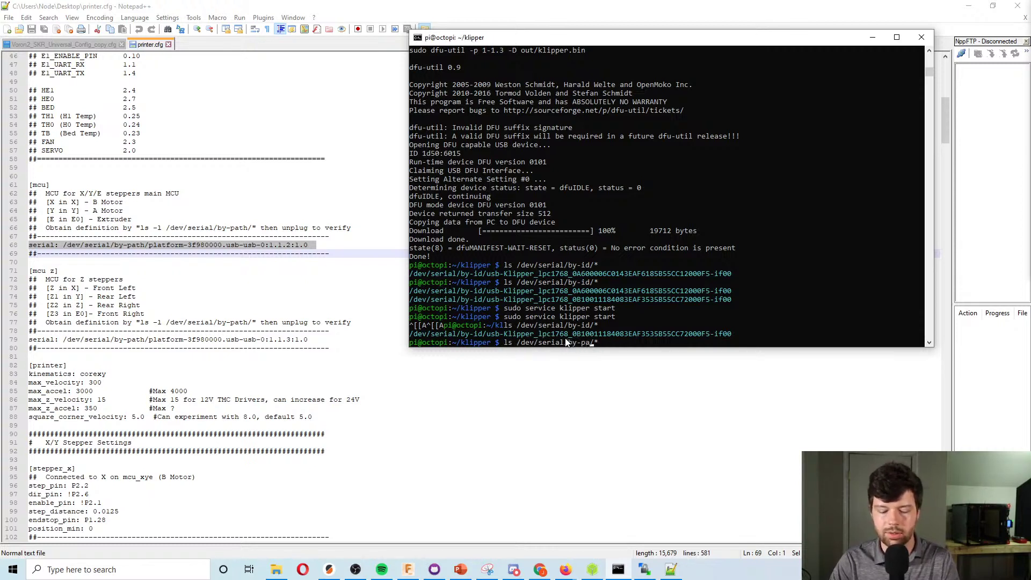
pyautogui.press('Return')
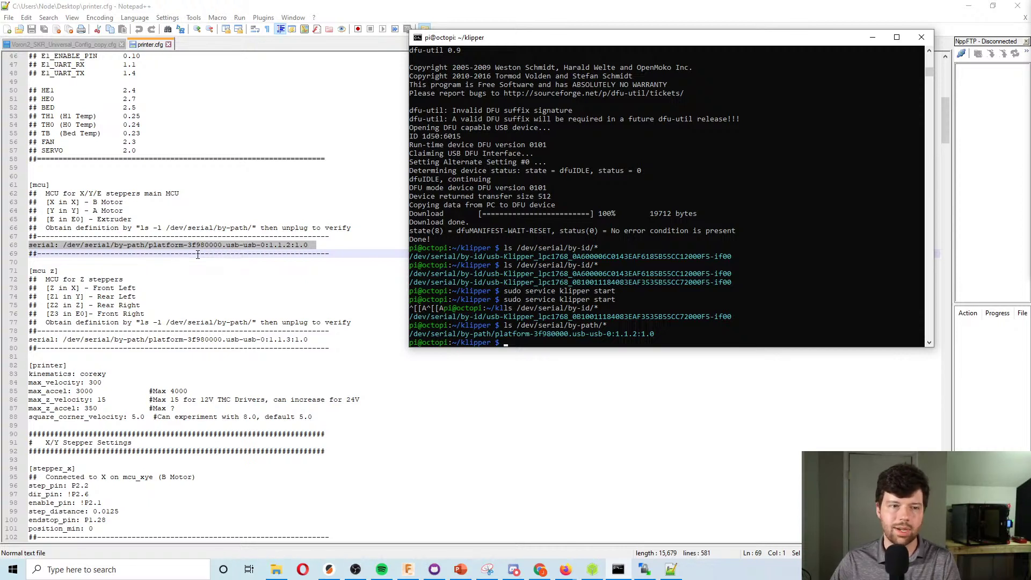
# Copy the second Klipper board's by-id serial path from the PuTTY listing
pyautogui.click(200, 245)
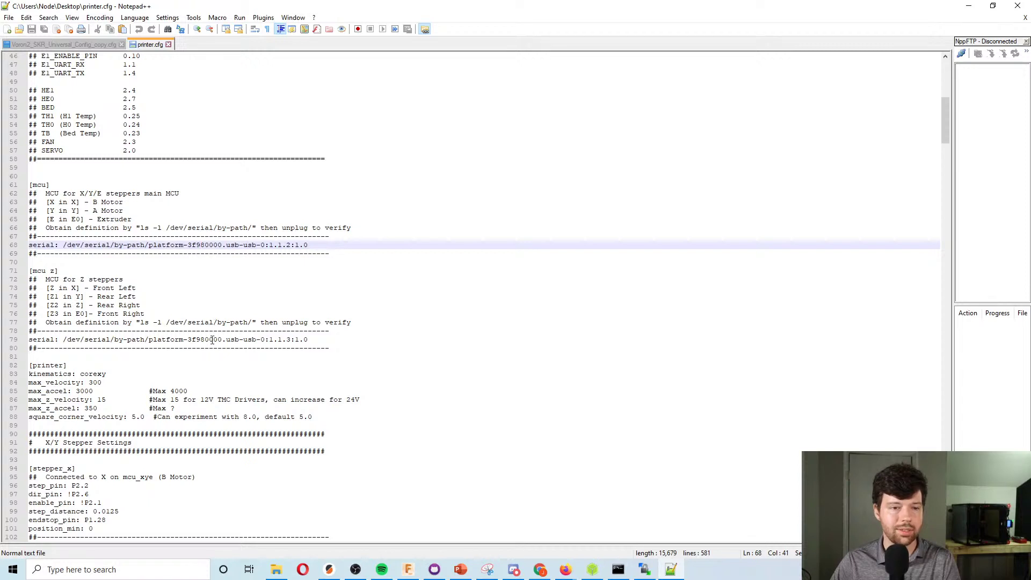
pyautogui.click(619, 570)
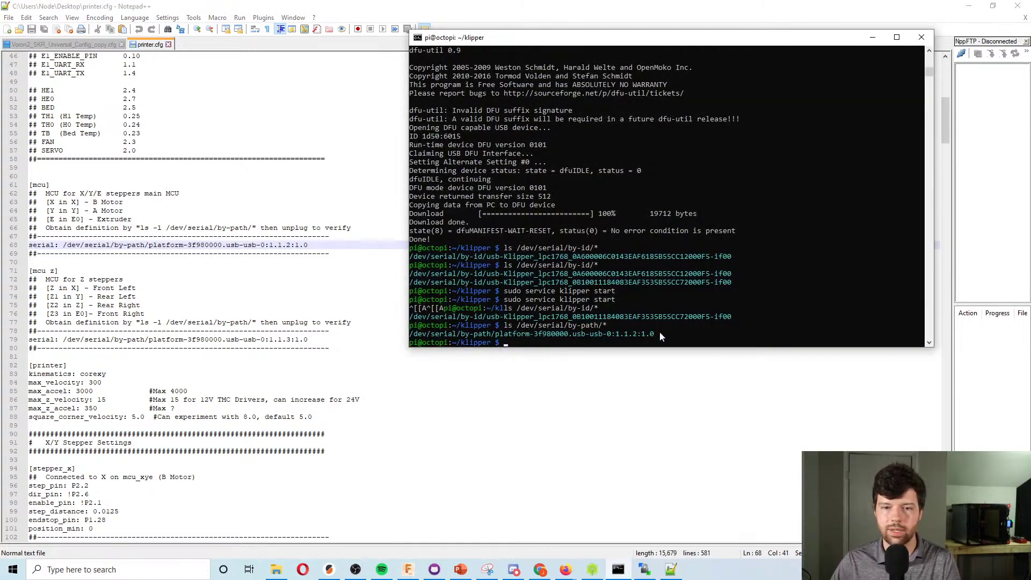
pyautogui.doubleClick(585, 316)
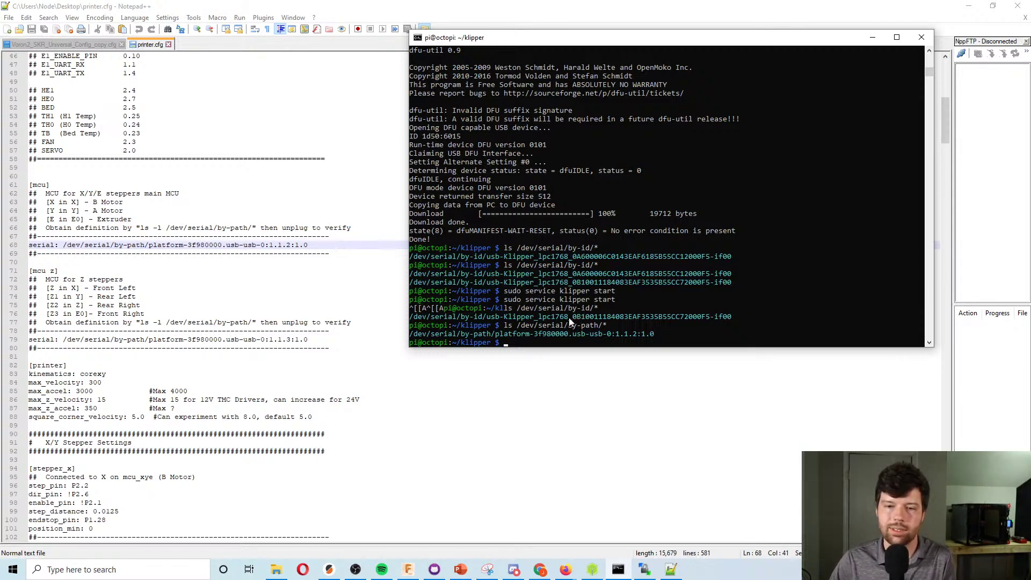
pyautogui.rightClick(585, 316)
# Erase the pasted path from the PuTTY prompt and return to printer.cfg
pyautogui.moveTo(510, 333)
pyautogui.mouseDown()
pyautogui.moveTo(921, 342)
pyautogui.moveTo(510, 342)
pyautogui.mouseUp()
pyautogui.press('Escape')
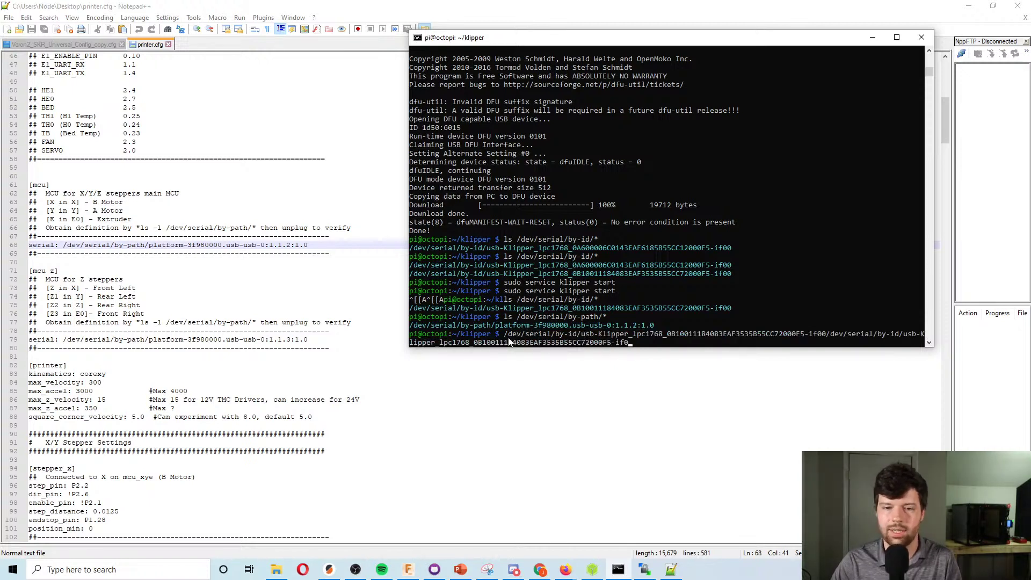
pyautogui.press('BackSpace')
pyautogui.press('BackSpace')
pyautogui.press('BackSpace')
pyautogui.press('BackSpace')
pyautogui.press('BackSpace')
pyautogui.press('BackSpace')
pyautogui.press('BackSpace')
pyautogui.press('BackSpace')
pyautogui.press('BackSpace')
pyautogui.press('BackSpace')
pyautogui.press('BackSpace')
pyautogui.press('BackSpace')
pyautogui.press('BackSpace')
pyautogui.press('BackSpace')
pyautogui.press('BackSpace')
pyautogui.press('BackSpace')
pyautogui.press('BackSpace')
pyautogui.press('BackSpace')
pyautogui.press('BackSpace')
pyautogui.press('BackSpace')
pyautogui.press('BackSpace')
pyautogui.press('BackSpace')
pyautogui.press('BackSpace')
pyautogui.press('BackSpace')
pyautogui.press('BackSpace')
pyautogui.press('BackSpace')
pyautogui.press('BackSpace')
pyautogui.press('BackSpace')
pyautogui.press('BackSpace')
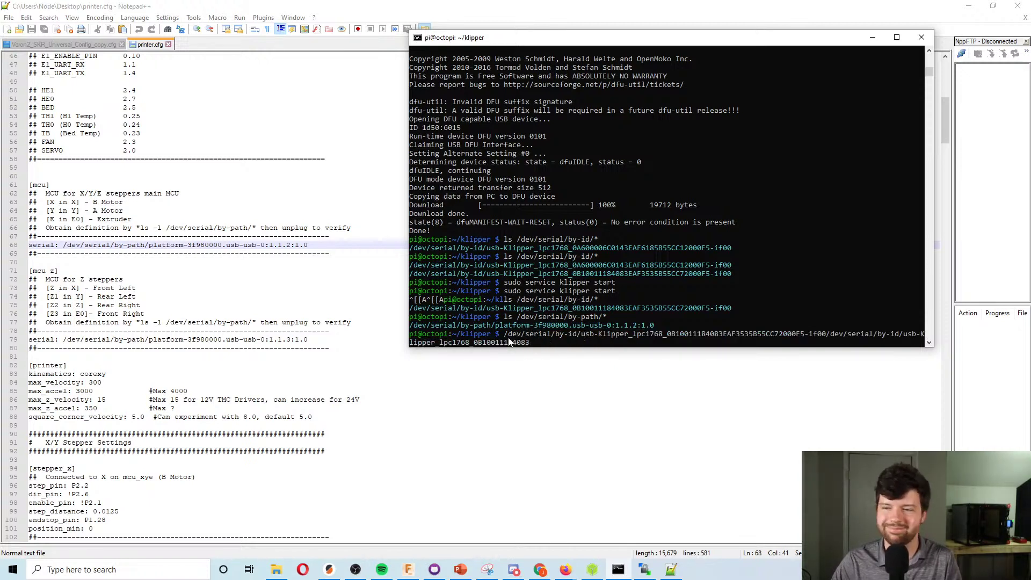
pyautogui.press('BackSpace')
pyautogui.press('BackSpace')
pyautogui.press('BackSpace')
pyautogui.press('BackSpace')
pyautogui.press('BackSpace')
pyautogui.press('BackSpace')
pyautogui.press('BackSpace')
pyautogui.press('BackSpace')
pyautogui.press('BackSpace')
pyautogui.press('BackSpace')
pyautogui.press('BackSpace')
pyautogui.press('BackSpace')
pyautogui.press('BackSpace')
pyautogui.press('BackSpace')
pyautogui.press('BackSpace')
pyautogui.press('BackSpace')
pyautogui.press('BackSpace')
pyautogui.press('BackSpace')
pyautogui.press('BackSpace')
pyautogui.press('BackSpace')
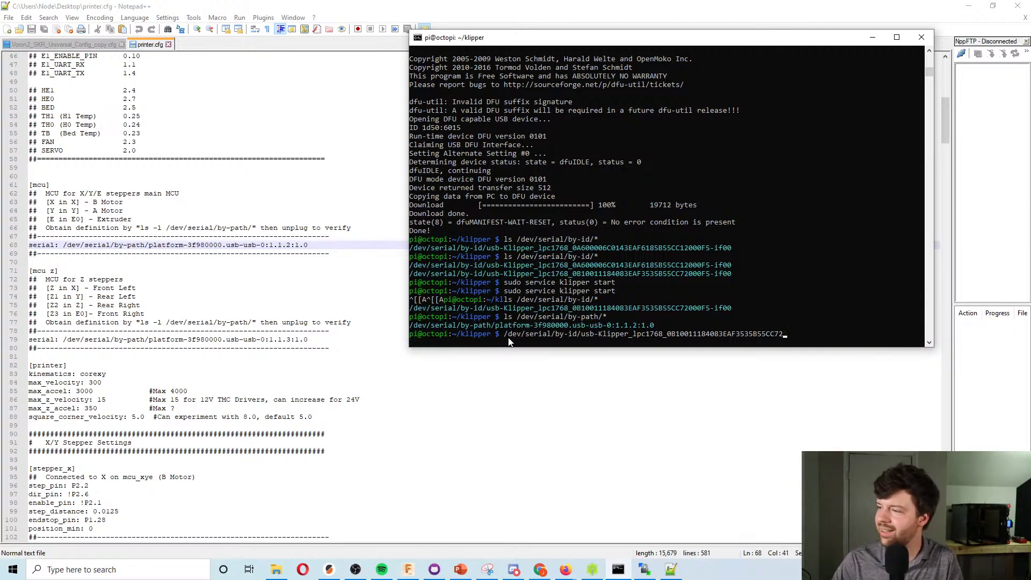
pyautogui.press('BackSpace')
pyautogui.press('BackSpace')
pyautogui.press('BackSpace')
pyautogui.press('BackSpace')
pyautogui.press('BackSpace')
pyautogui.press('BackSpace')
pyautogui.press('BackSpace')
pyautogui.press('BackSpace')
pyautogui.press('BackSpace')
pyautogui.press('BackSpace')
pyautogui.press('BackSpace')
pyautogui.press('BackSpace')
pyautogui.press('BackSpace')
pyautogui.press('BackSpace')
pyautogui.press('BackSpace')
pyautogui.press('BackSpace')
pyautogui.press('BackSpace')
pyautogui.press('BackSpace')
pyautogui.press('BackSpace')
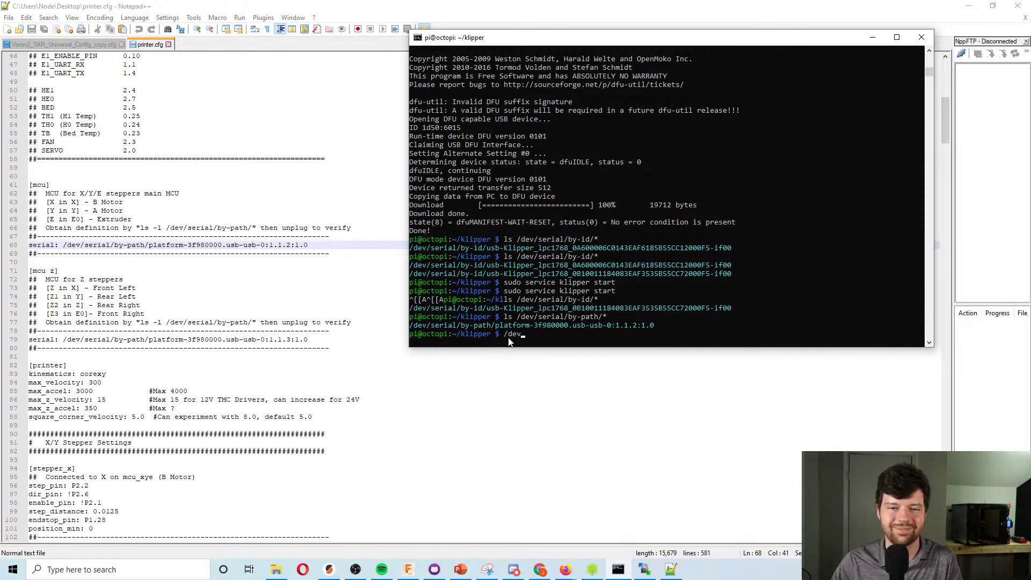
pyautogui.click(226, 237)
# Replace line 68's by-path serial value with the pasted by-id usb-Klipper_lpc1768 path
pyautogui.click(314, 245)
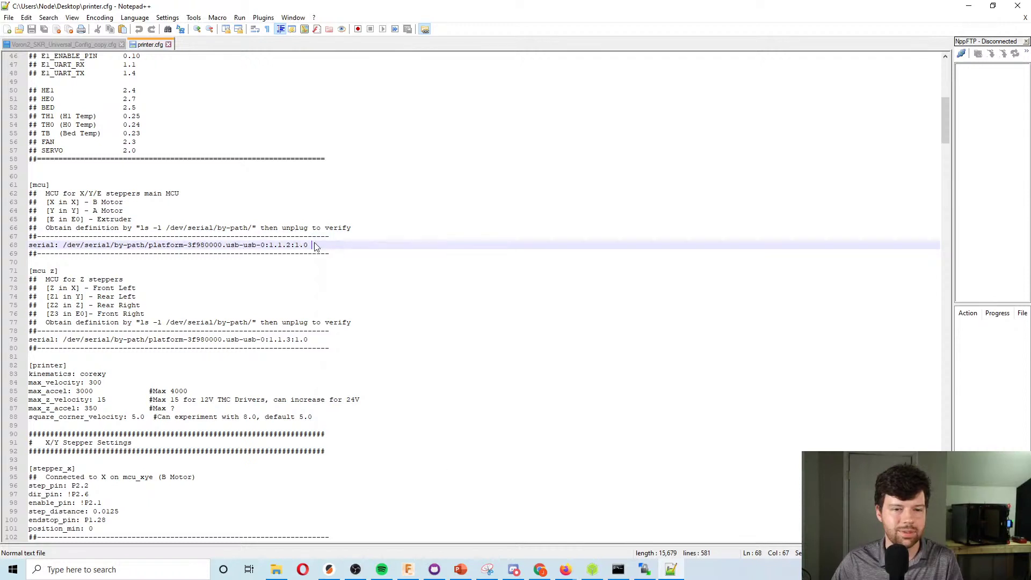
pyautogui.rightClick(314, 245)
pyautogui.click(333, 274)
pyautogui.moveTo(314, 246); pyautogui.dragTo(64, 246)
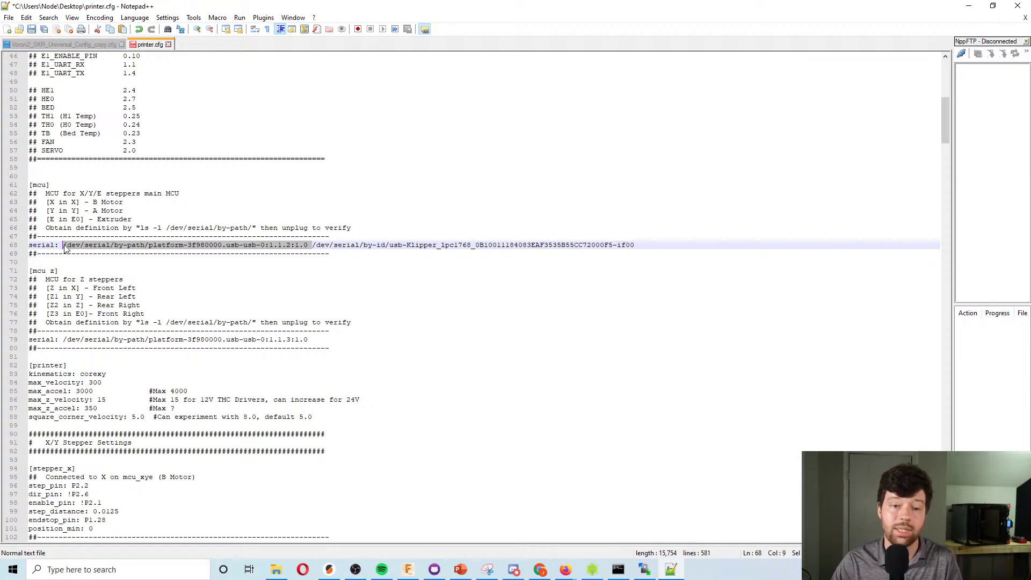
pyautogui.press('Delete')
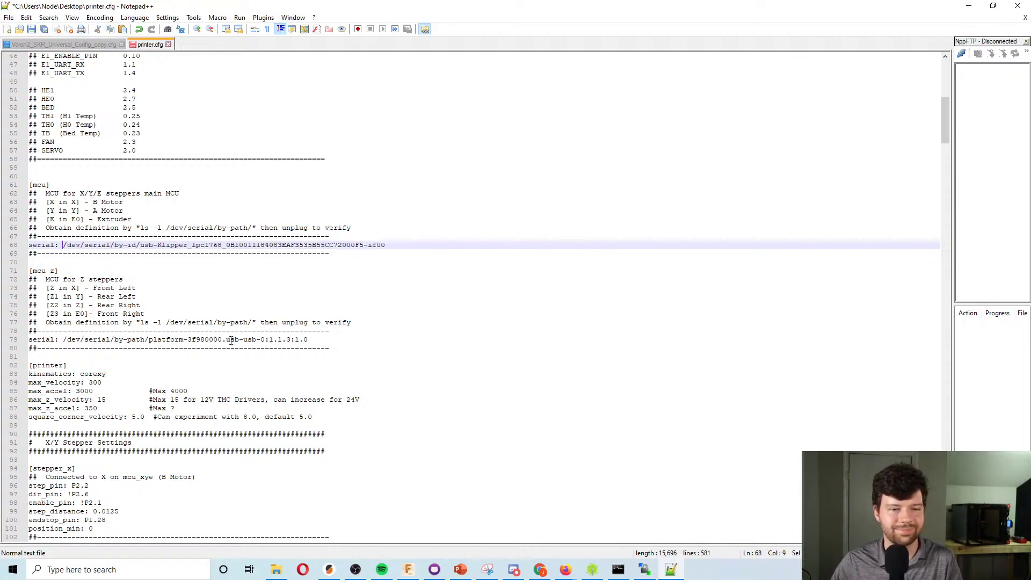
pyautogui.click(242, 340)
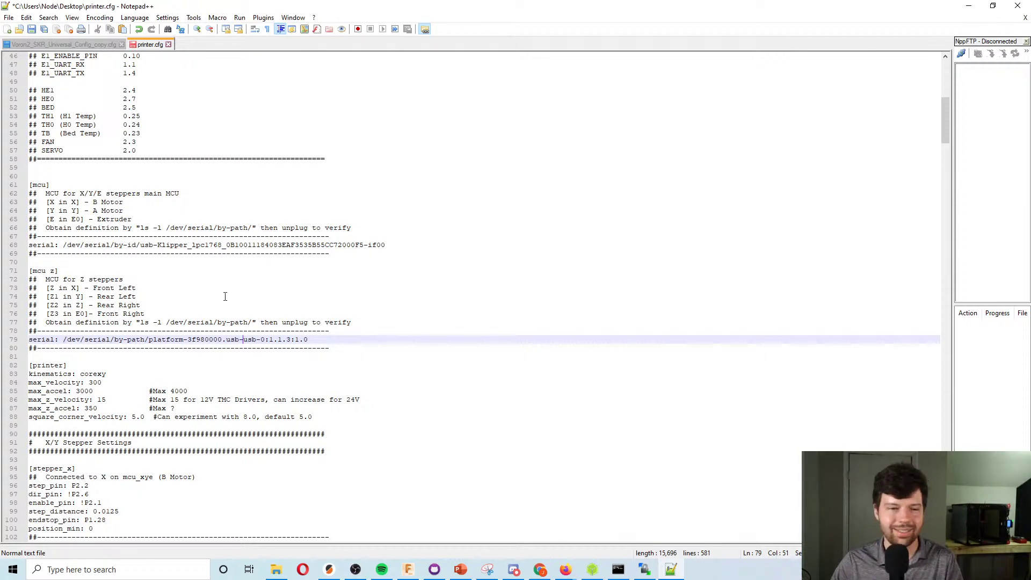
pyautogui.click(219, 245)
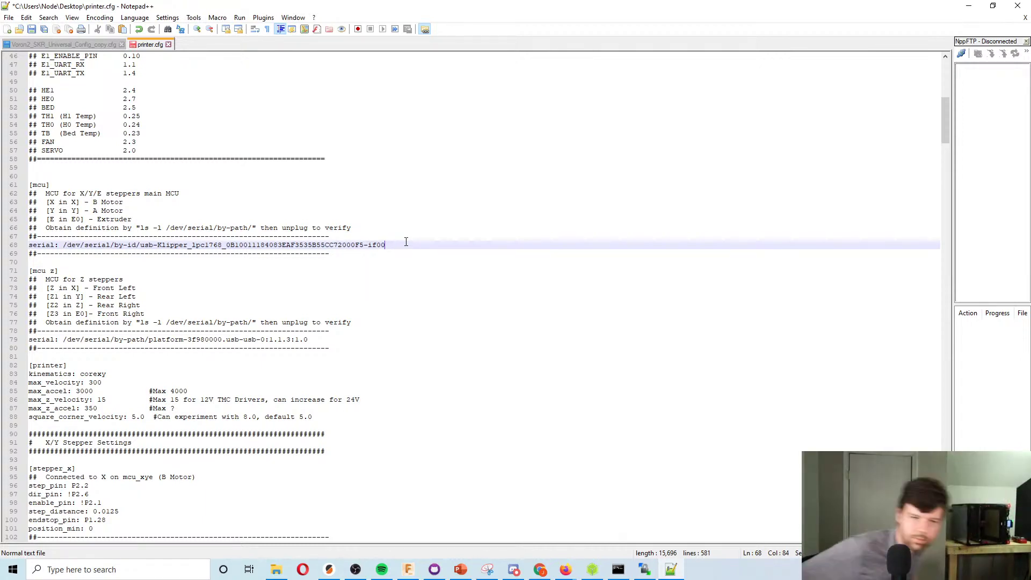
# Rerun ls /dev/serial/by-id/* in PuTTY to list both lpc1768 boards
pyautogui.click(618, 569)
pyautogui.press('Up')
pyautogui.press('Up')
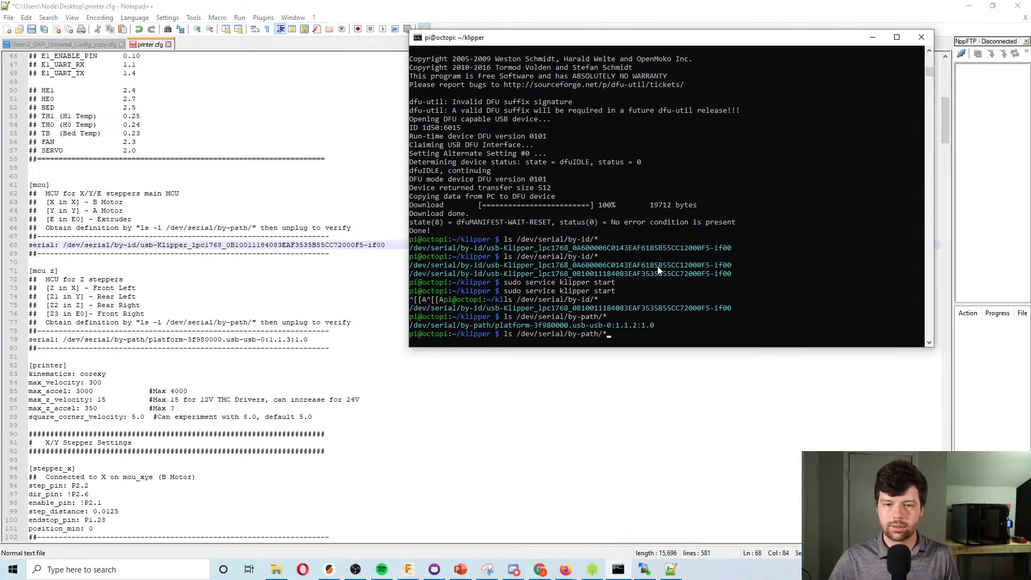
pyautogui.press('Return')
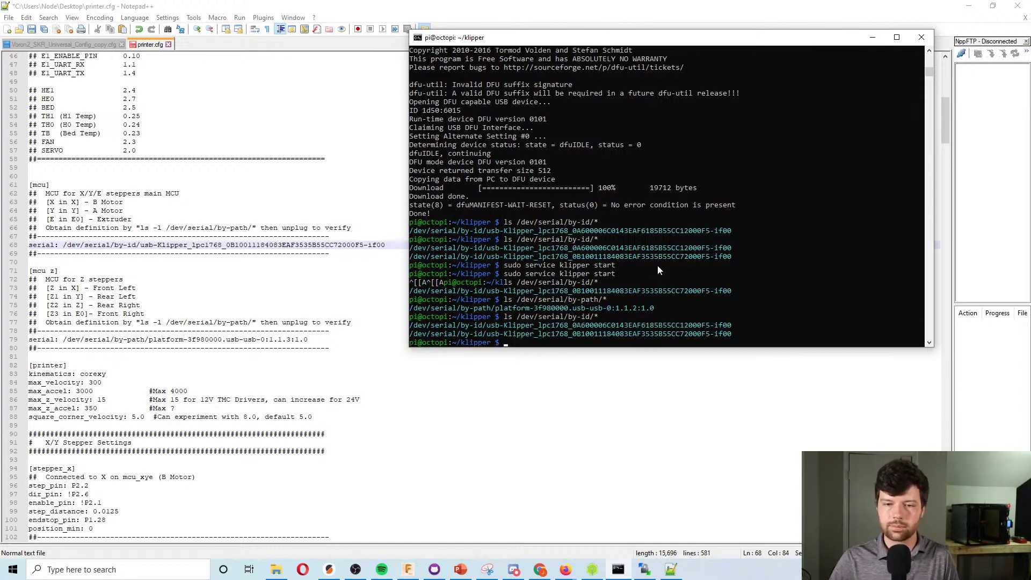
# Copy the first board's by-id path and select line 79's by-path serial value
pyautogui.doubleClick(572, 326)
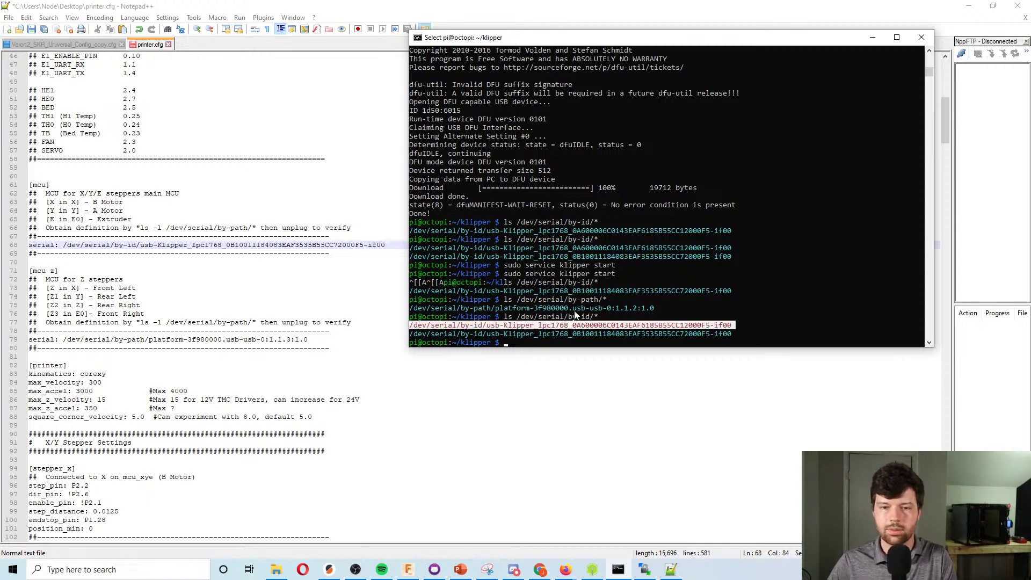
pyautogui.rightClick(573, 326)
pyautogui.click(573, 325)
pyautogui.doubleClick(573, 326)
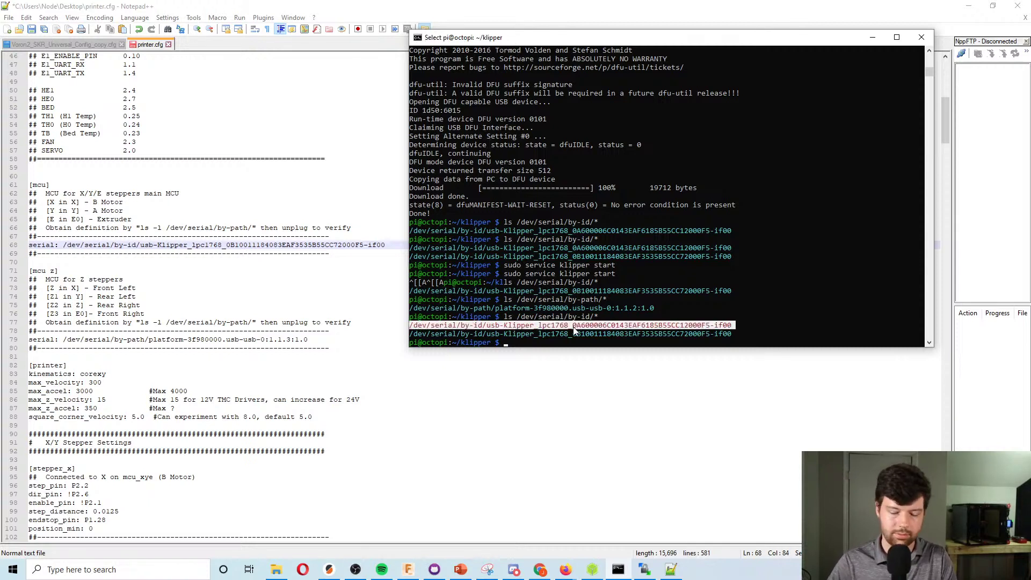
pyautogui.rightClick(573, 327)
pyautogui.doubleClick(572, 327)
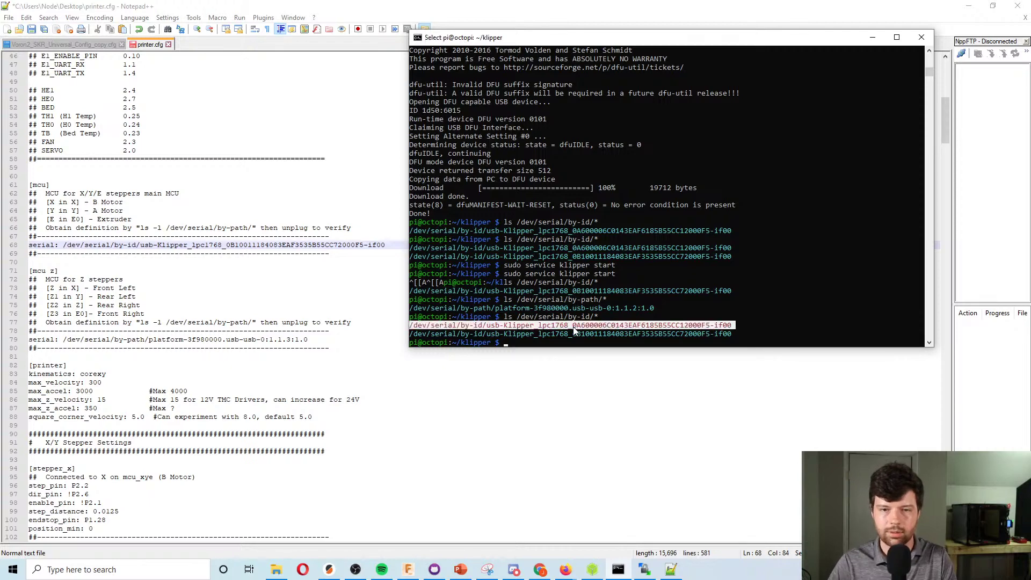
pyautogui.click(260, 253)
pyautogui.moveTo(308, 339); pyautogui.dragTo(28, 340)
# Replace line 79's [mcu z] serial value with the first board's by-id path, keeping 'serial:'
pyautogui.rightClick(41, 340)
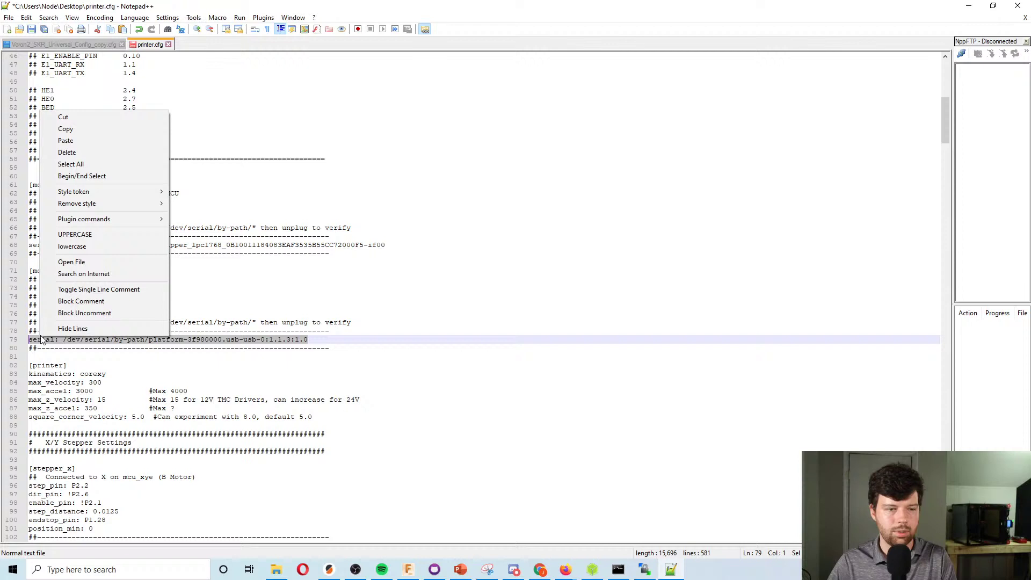
pyautogui.click(84, 141)
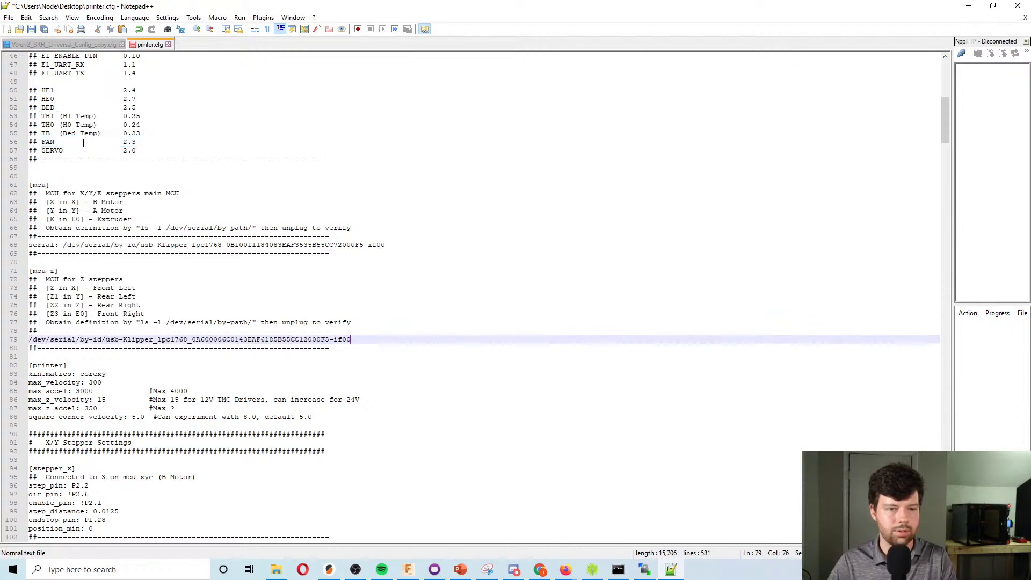
pyautogui.press('Home')
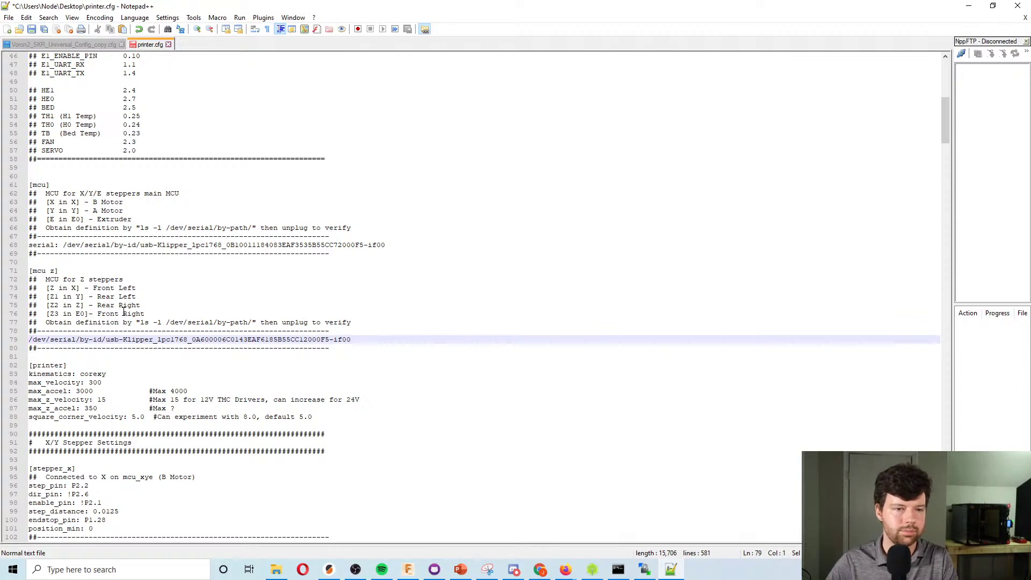
pyautogui.write('serial:')
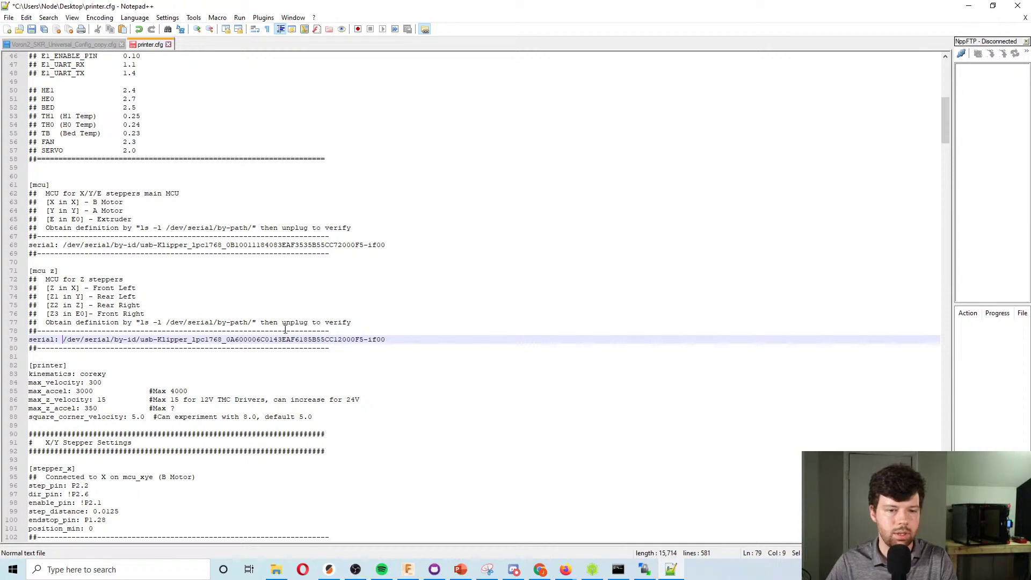
pyautogui.click(395, 339)
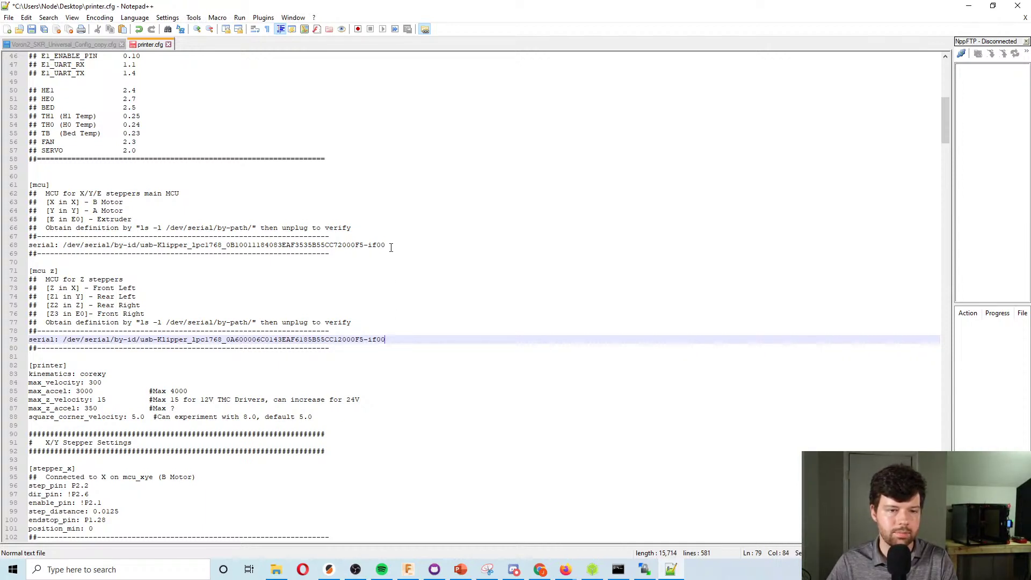
pyautogui.click(387, 322)
# Clear the PuTTY selection and bring printer.cfg back in front
pyautogui.click(618, 569)
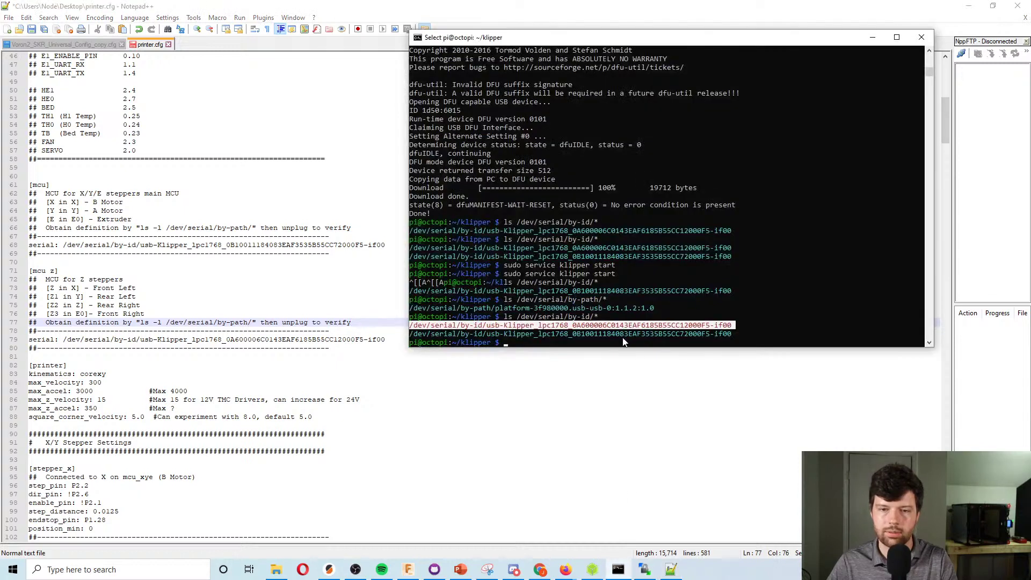
pyautogui.click(622, 336)
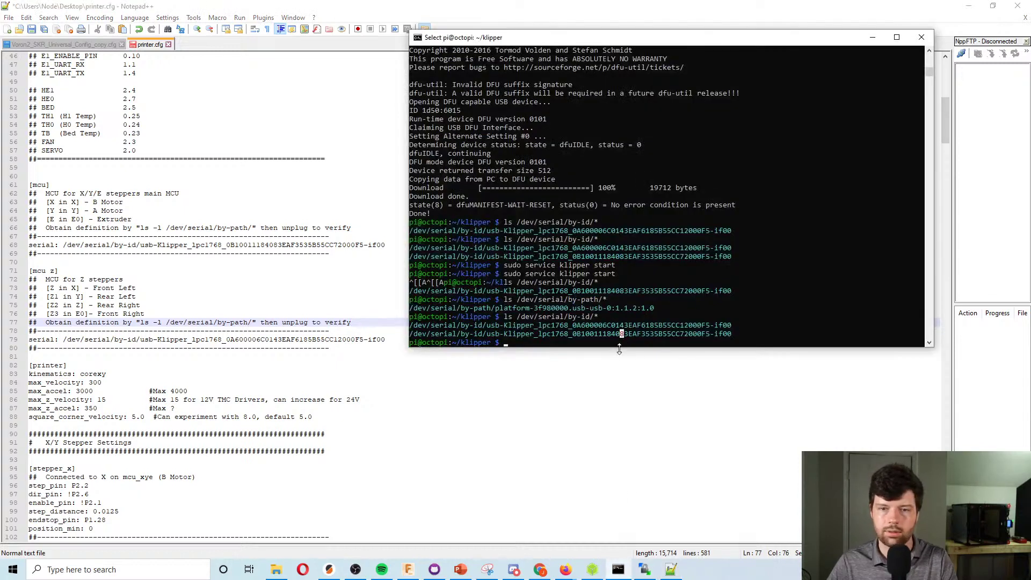
pyautogui.click(610, 380)
# Delete the comment after square_corner_velocity: 5.0 on line 88
pyautogui.scroll(-3, 175, 354)
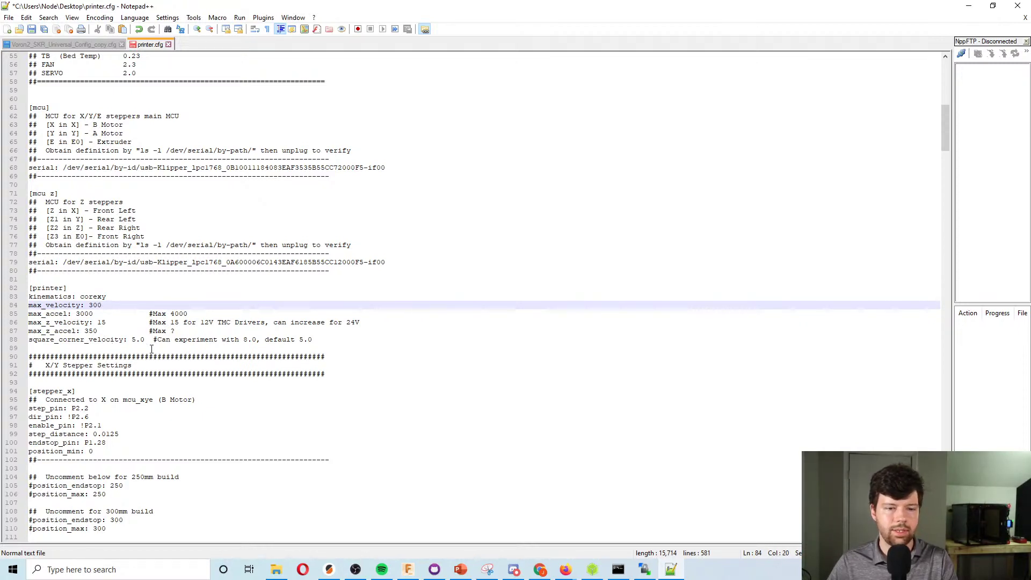
pyautogui.moveTo(153, 339); pyautogui.dragTo(332, 339)
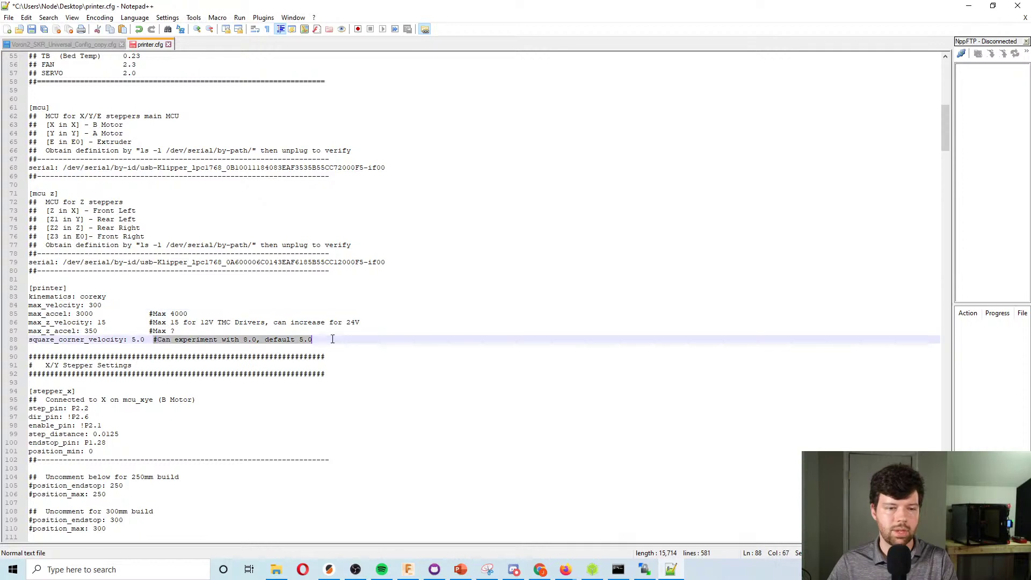
pyautogui.press('Delete')
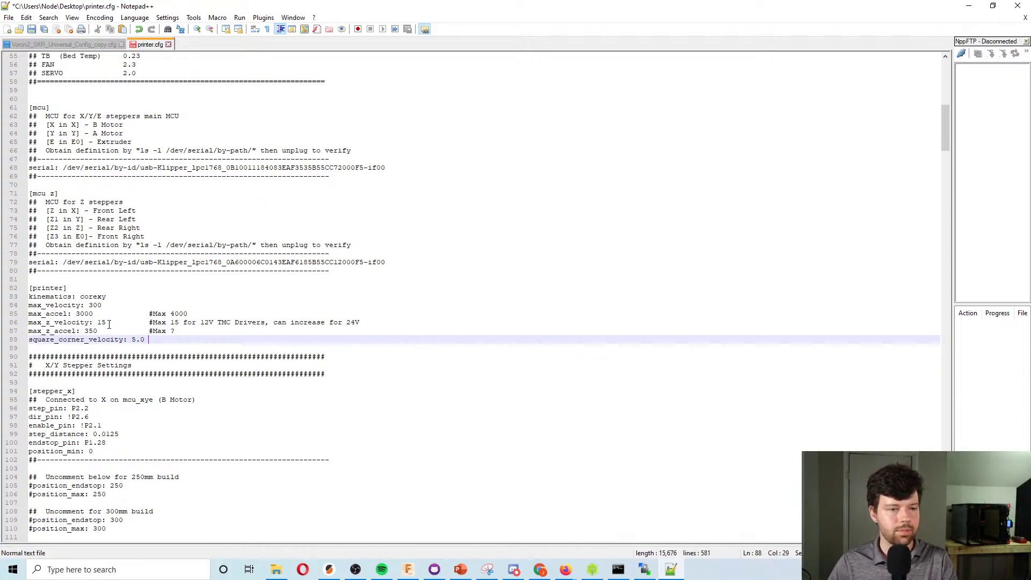
pyautogui.moveTo(109, 324); pyautogui.dragTo(98, 325)
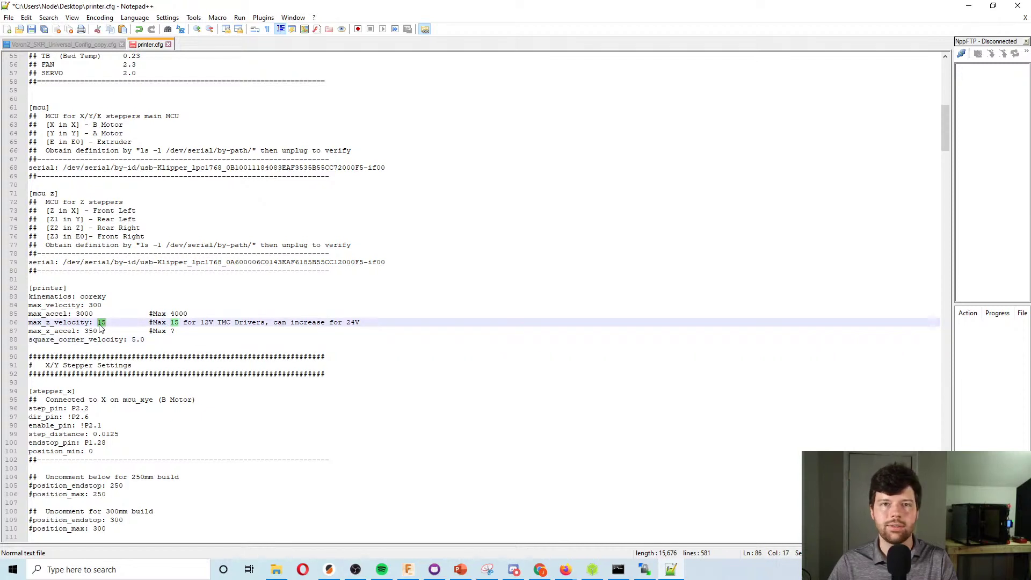
pyautogui.click(99, 325)
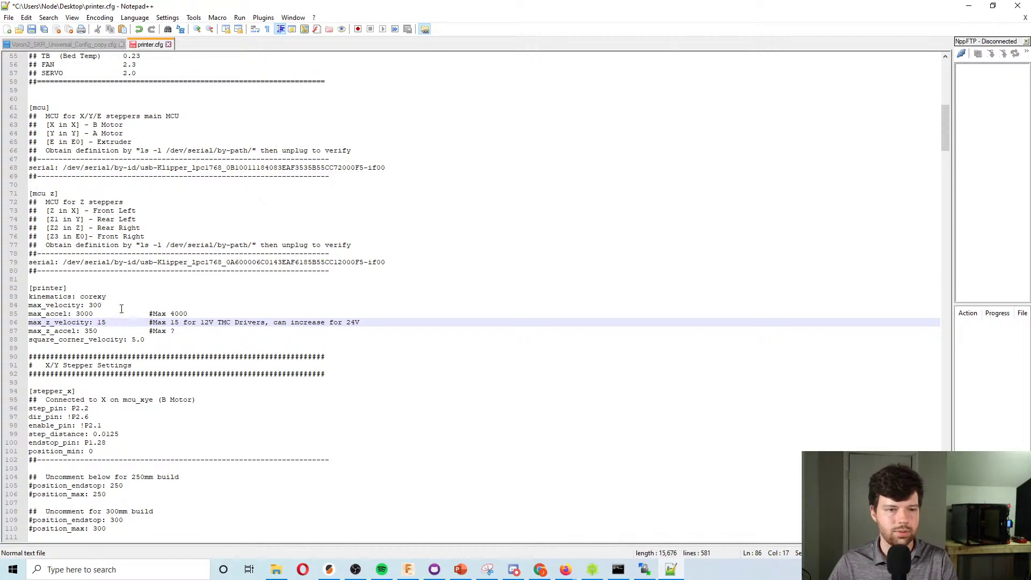
pyautogui.click(106, 322)
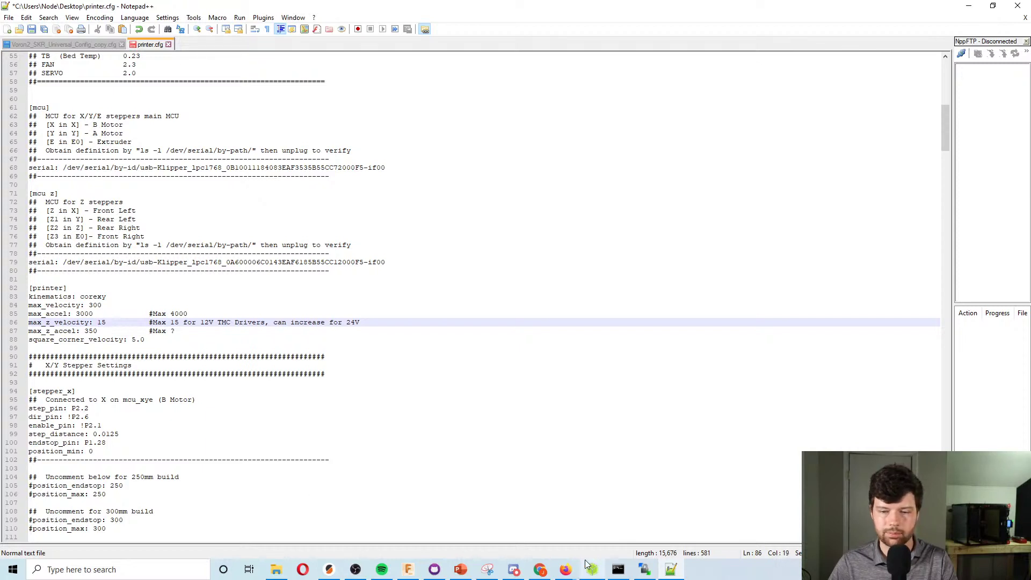
pyautogui.press('super')
pyautogui.write('e')
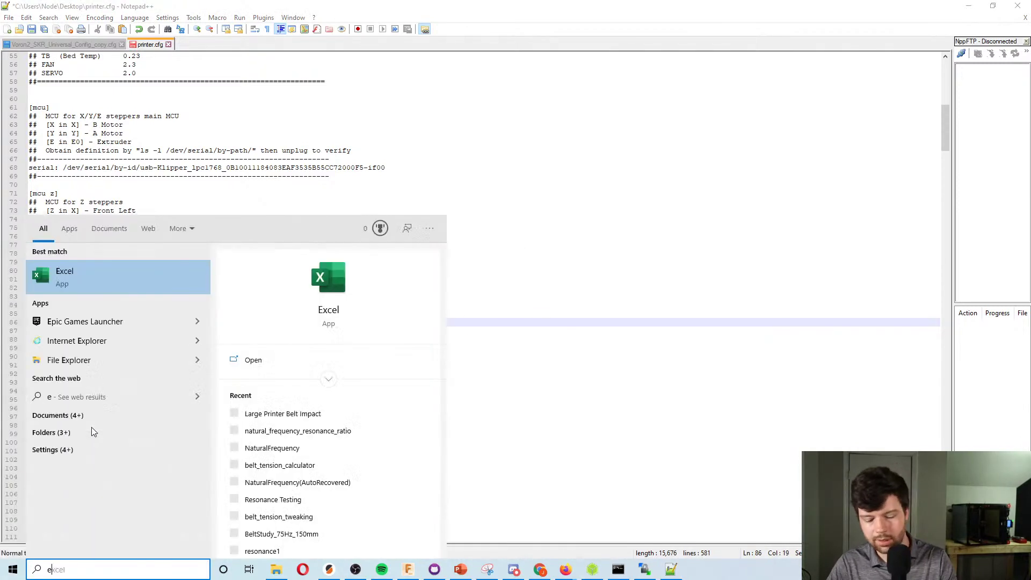
pyautogui.write('xcel')
pyautogui.press('Down')
pyautogui.press('Down')
pyautogui.press('Down')
pyautogui.press('Down')
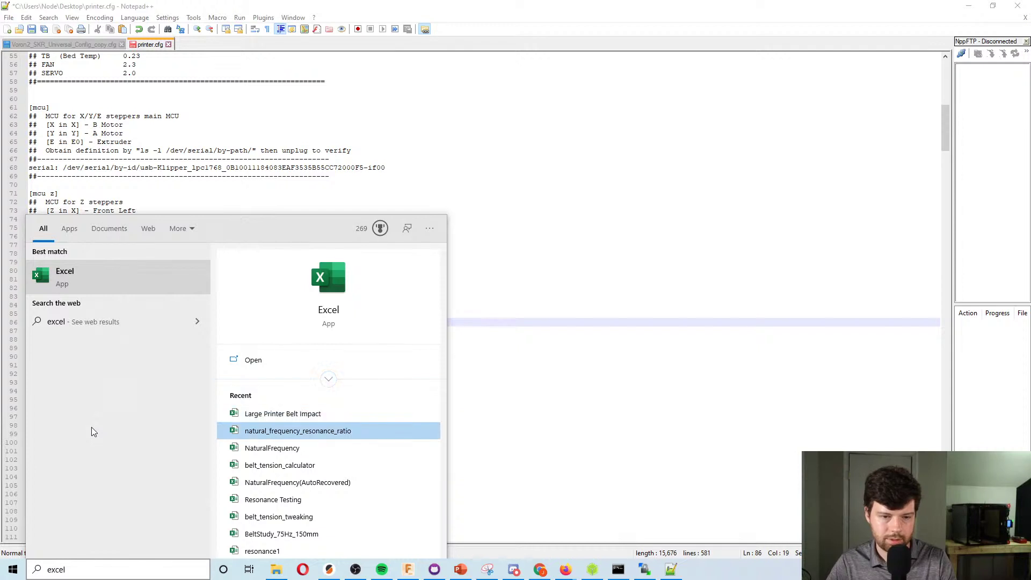
pyautogui.press('Down')
pyautogui.press('Down')
pyautogui.press('Down')
pyautogui.press('Down')
pyautogui.press('Down')
pyautogui.press('Down')
pyautogui.press('Down')
pyautogui.press('Down')
pyautogui.click(579, 439)
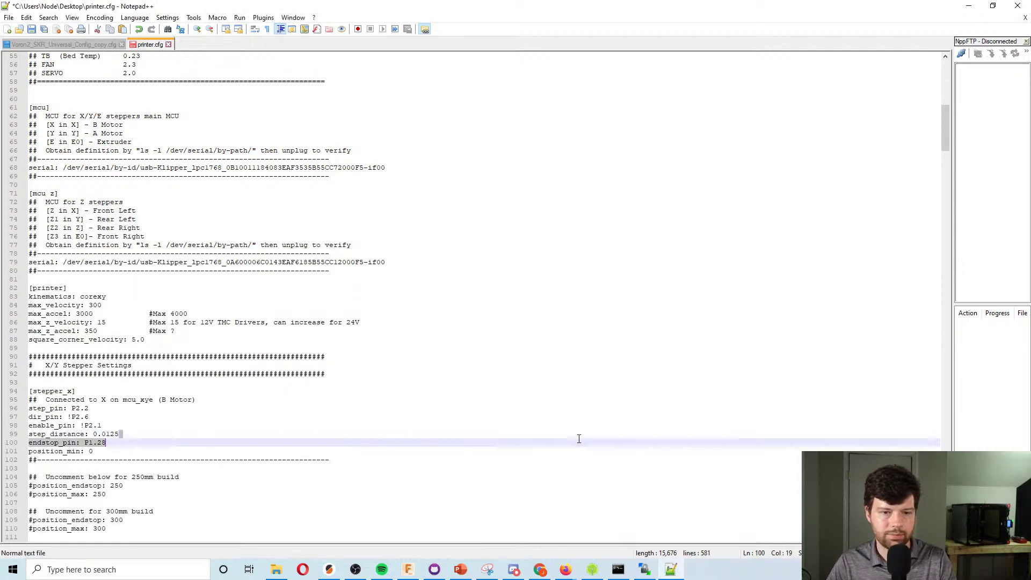
pyautogui.click(195, 339)
# Uncomment [stepper_x]'s 350mm lines position_endstop: 350 and position_max: 350
pyautogui.scroll(-3, 204, 342)
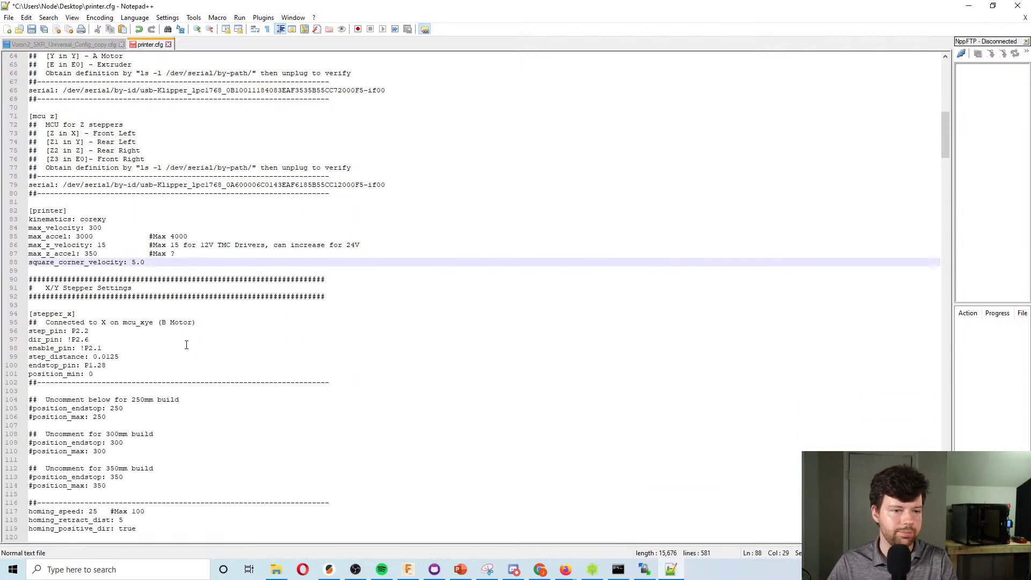
pyautogui.scroll(-3, 127, 278)
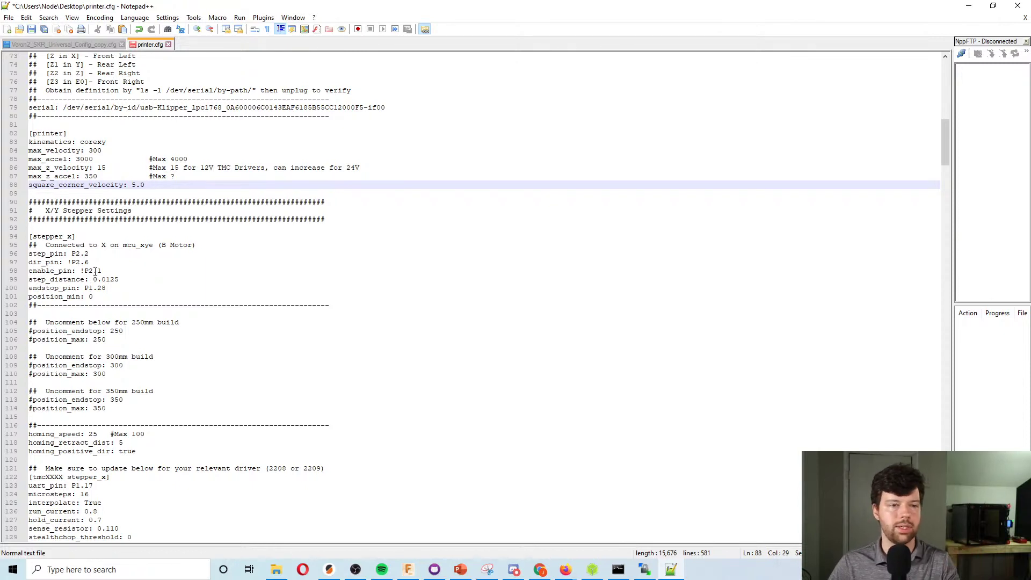
pyautogui.click(34, 408)
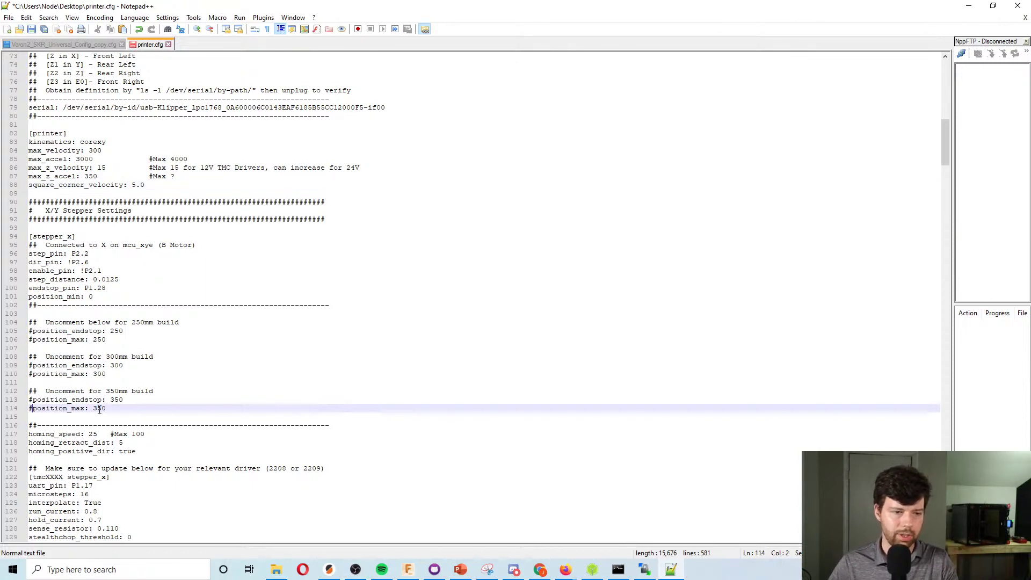
pyautogui.press('BackSpace')
pyautogui.press('Up')
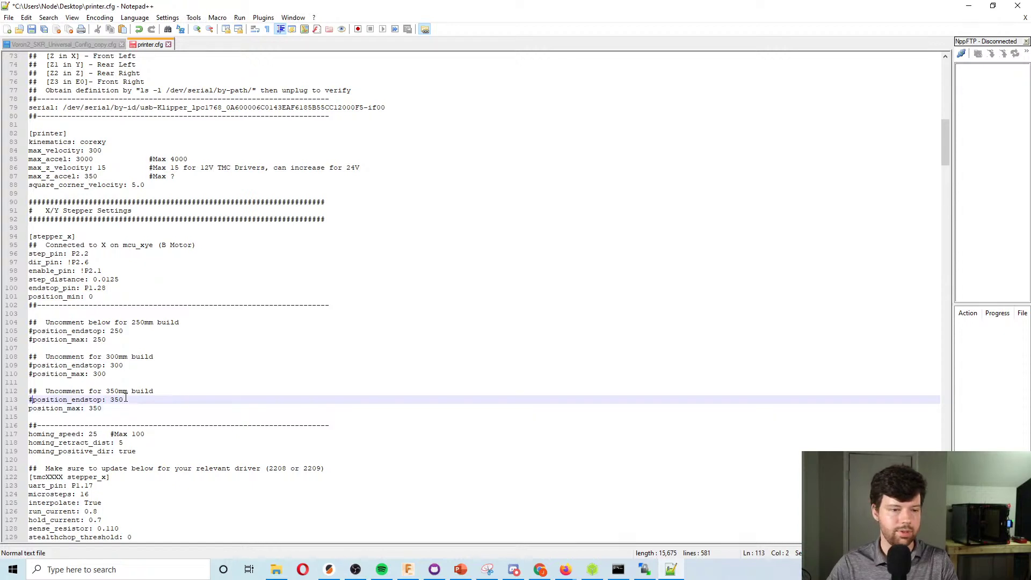
pyautogui.press('Delete')
pyautogui.scroll(-1, 190, 363)
pyautogui.scroll(-6, 192, 363)
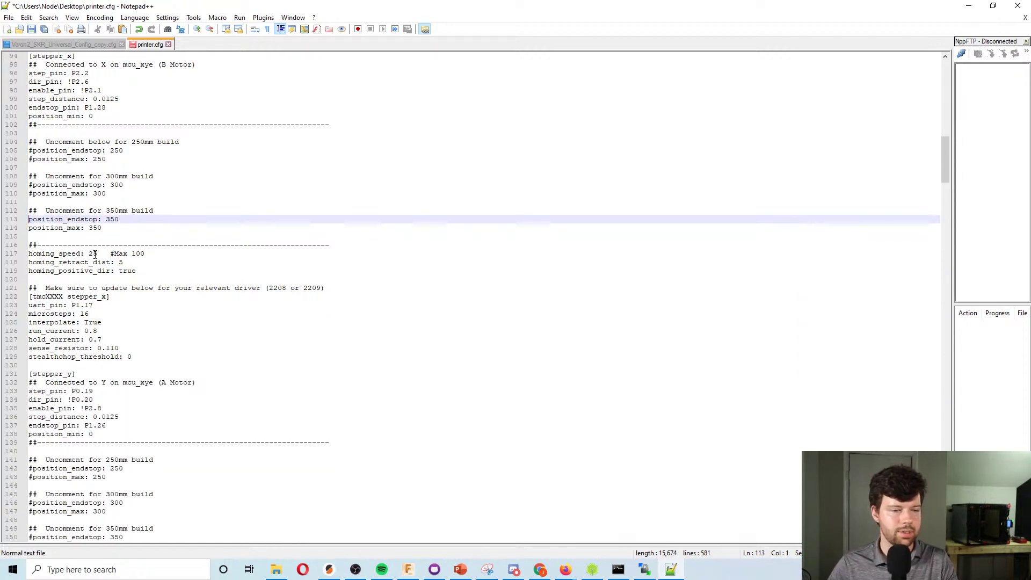
pyautogui.scroll(4, 95, 255)
pyautogui.scroll(-5, 96, 256)
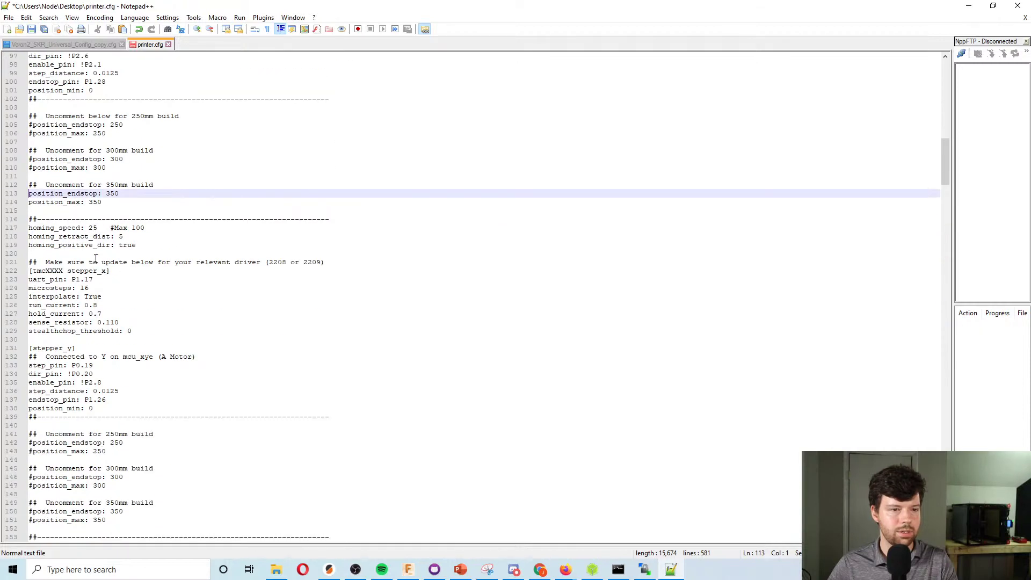
# Change the [tmcXXXX stepper_x] header on line 122 to [tmc2209 stepper_x]
pyautogui.click(51, 273)
pyautogui.tripleClick(63, 274)
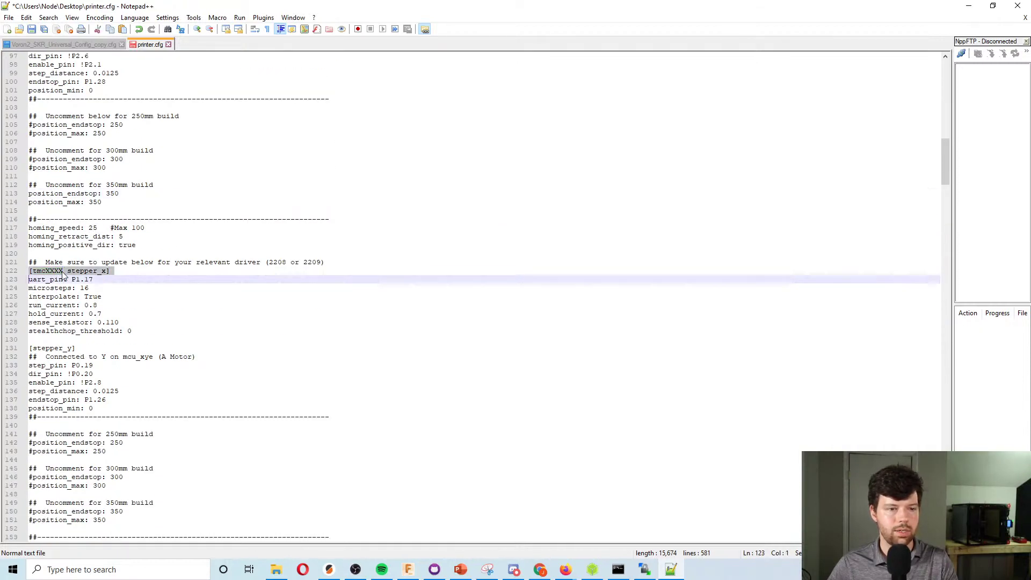
pyautogui.moveTo(46, 270); pyautogui.dragTo(65, 271)
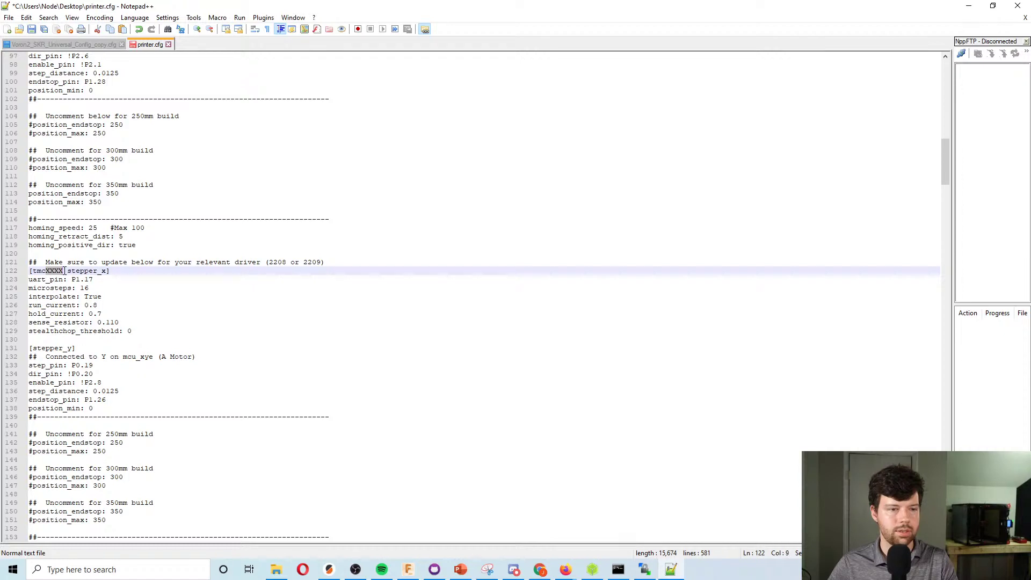
pyautogui.write('2209')
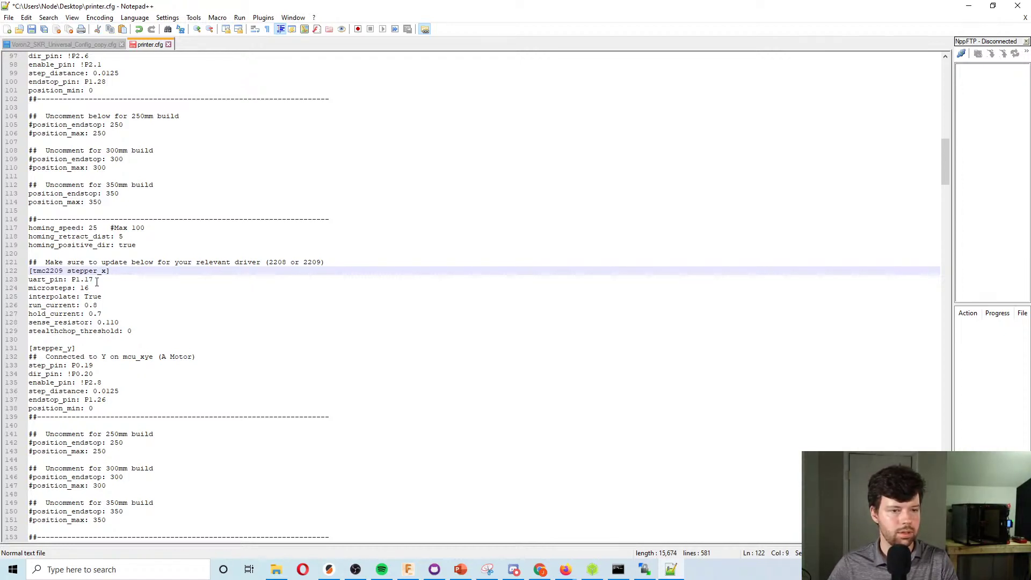
pyautogui.click(112, 314)
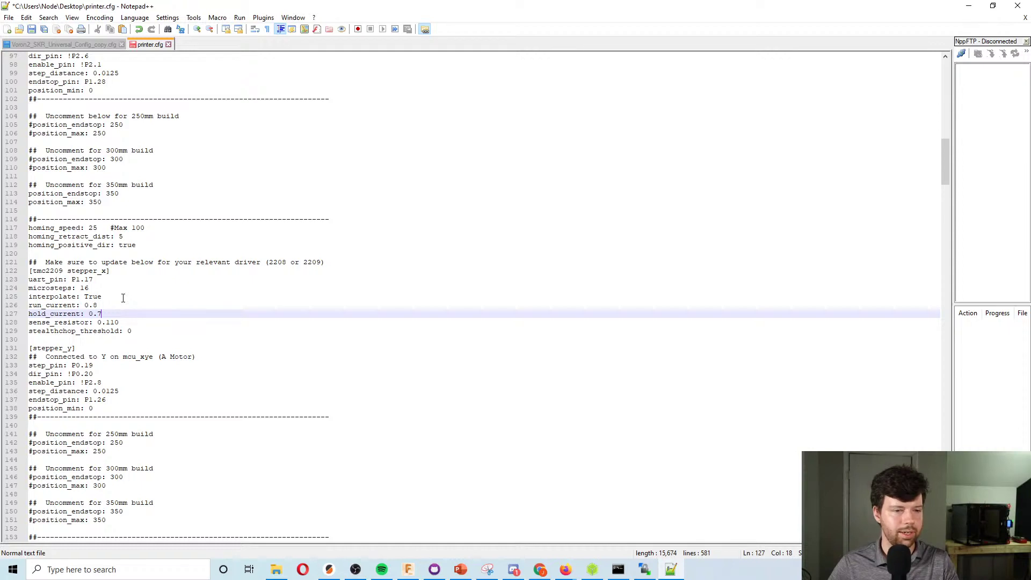
pyautogui.scroll(-2, 123, 298)
pyautogui.click(100, 250)
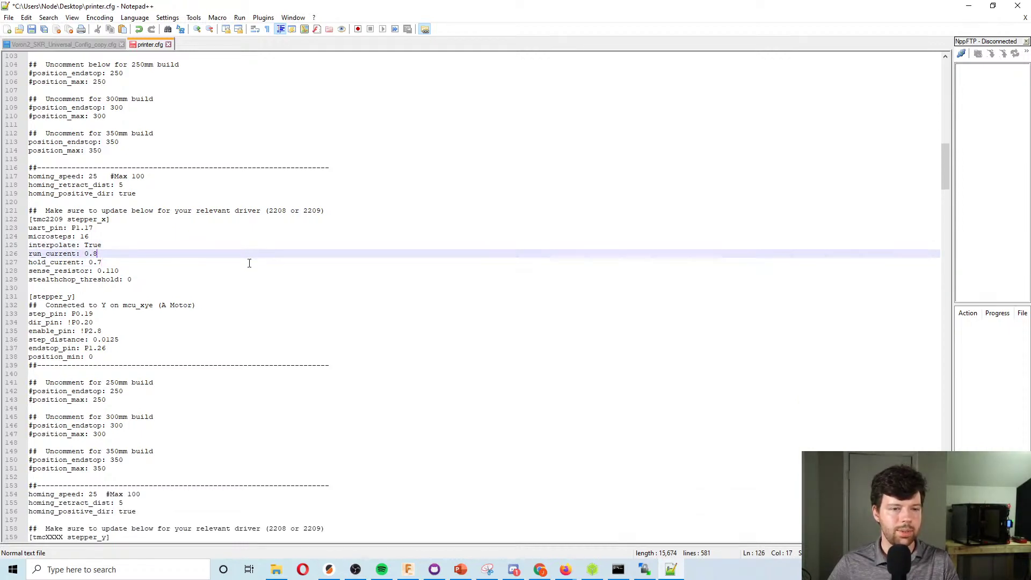
# Uncomment stepper_y's 350mm position_endstop and position_max lines 150 and 151
pyautogui.scroll(-3, 165, 279)
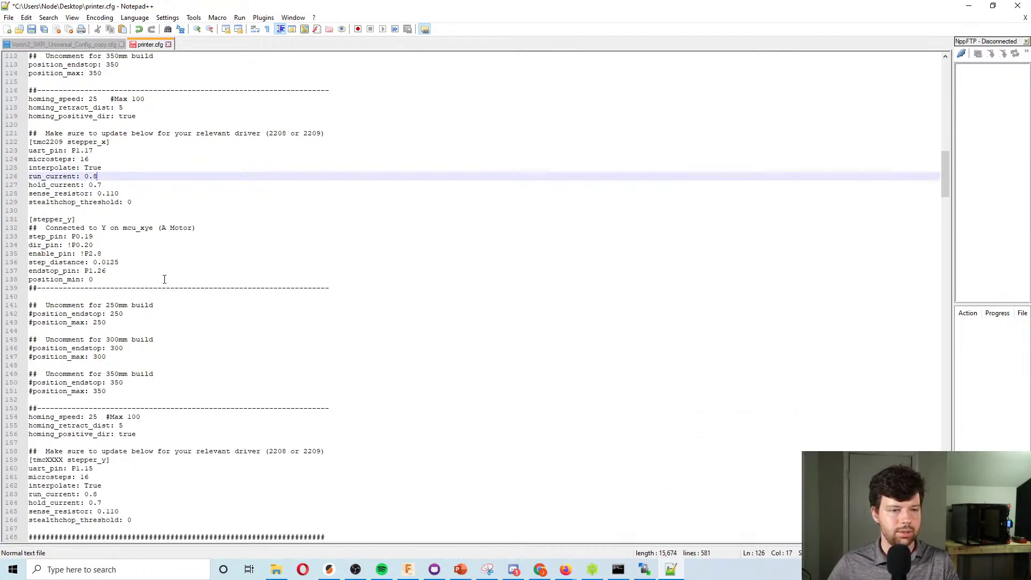
pyautogui.click(32, 382)
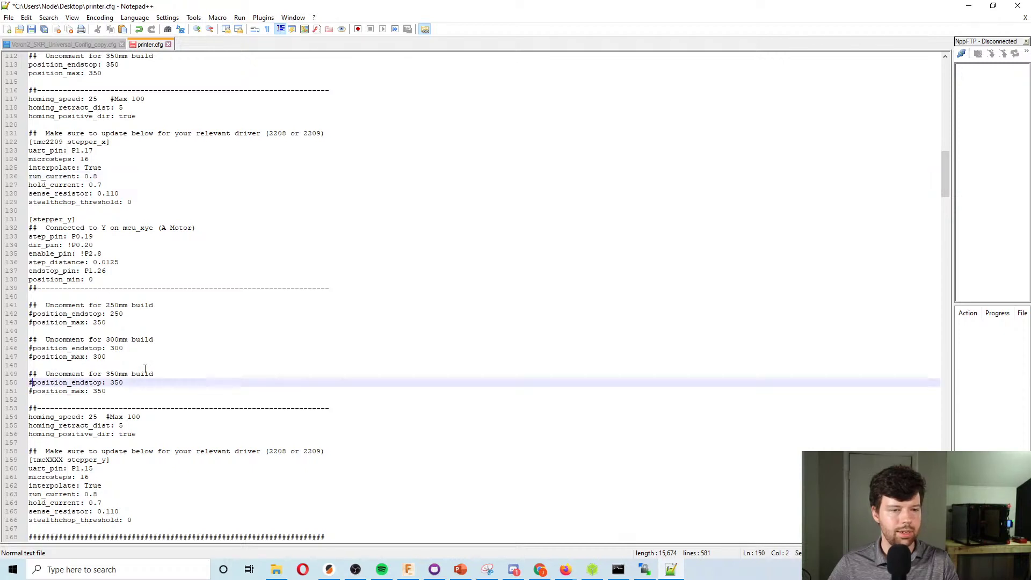
pyautogui.press('BackSpace')
pyautogui.press('Down')
pyautogui.press('BackSpace')
# Change the [tmcXXXX stepper_y] header to [tmc2209 stepper_y]
pyautogui.scroll(-6, 151, 365)
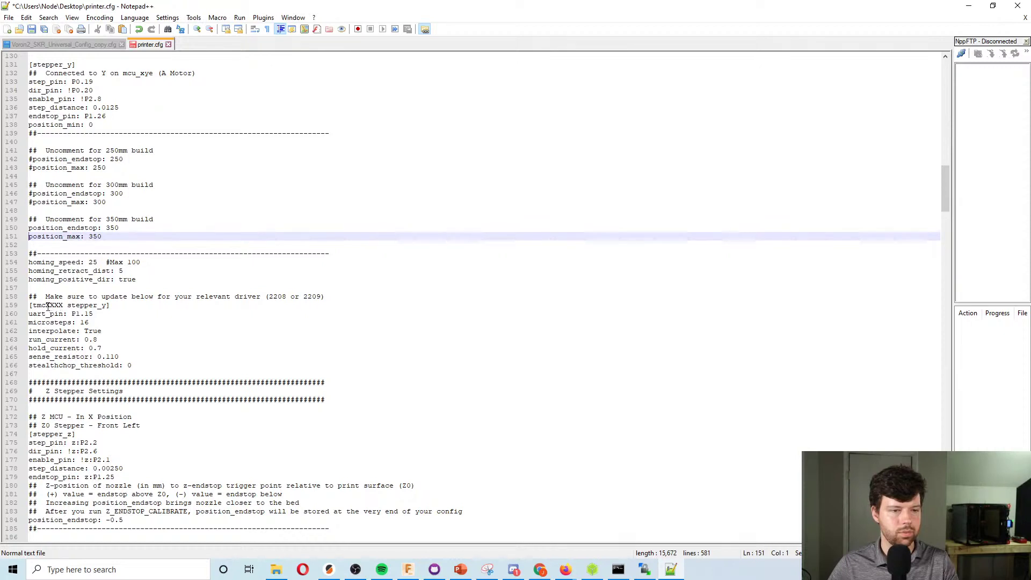
pyautogui.moveTo(46, 305); pyautogui.dragTo(63, 309)
pyautogui.write('2209')
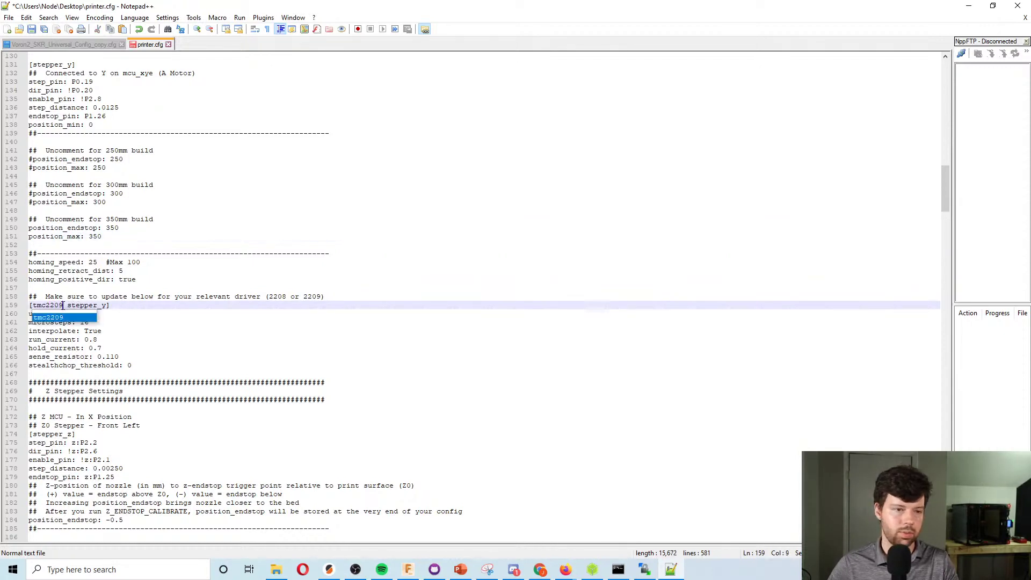
pyautogui.click(131, 328)
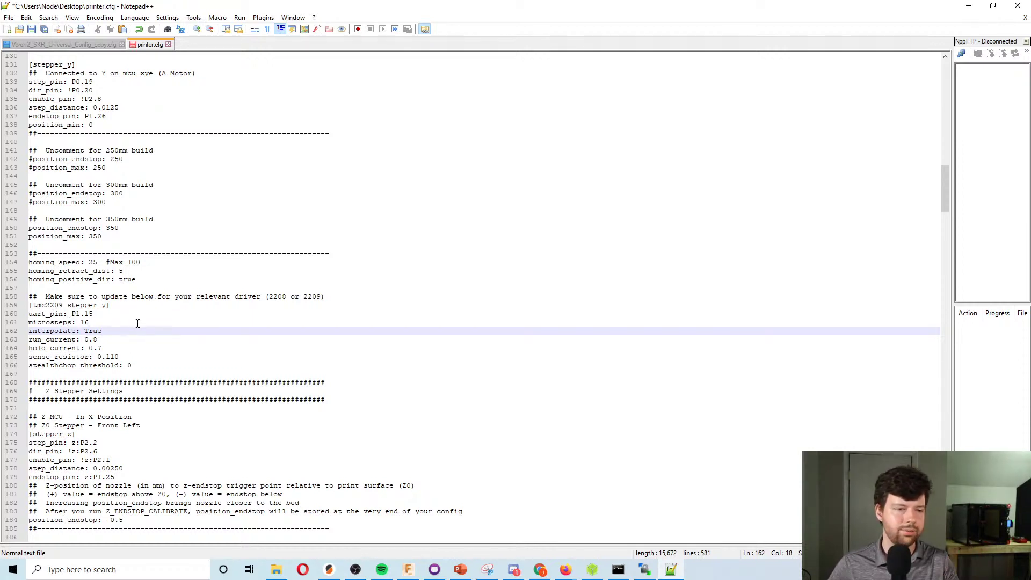
pyautogui.scroll(-3, 113, 357)
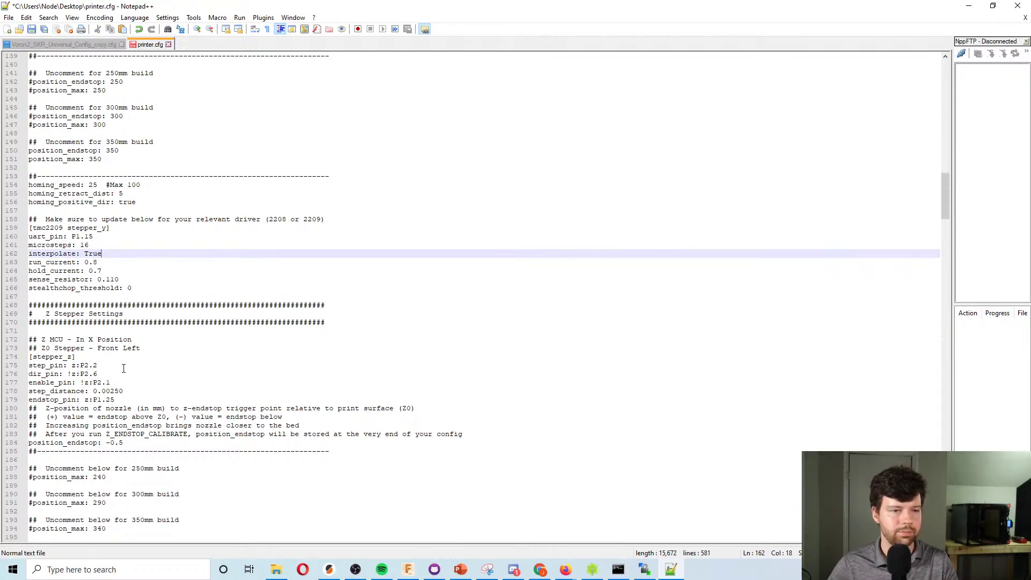
pyautogui.scroll(-4, 124, 368)
pyautogui.scroll(-3, 134, 301)
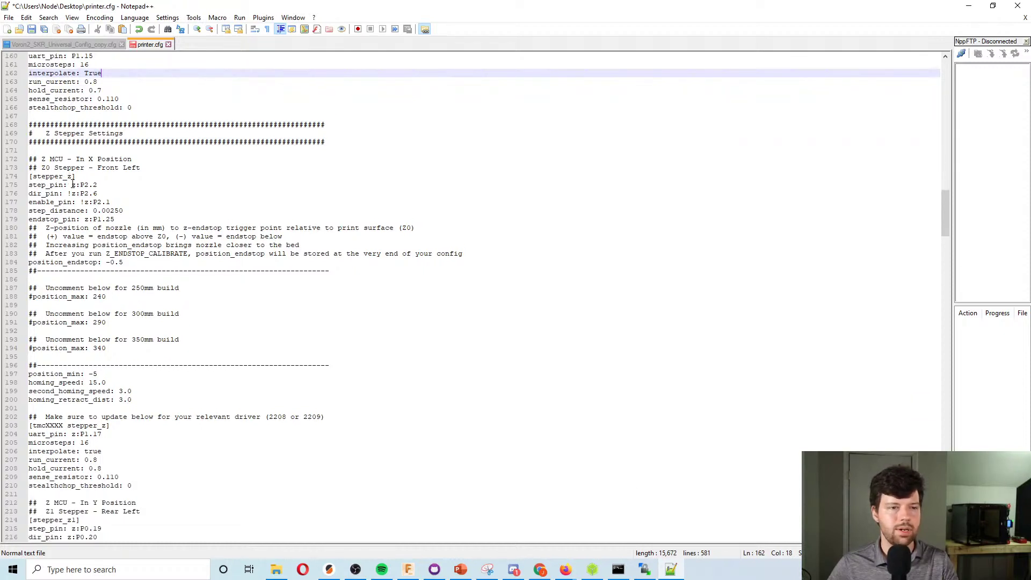
pyautogui.scroll(19, 162, 263)
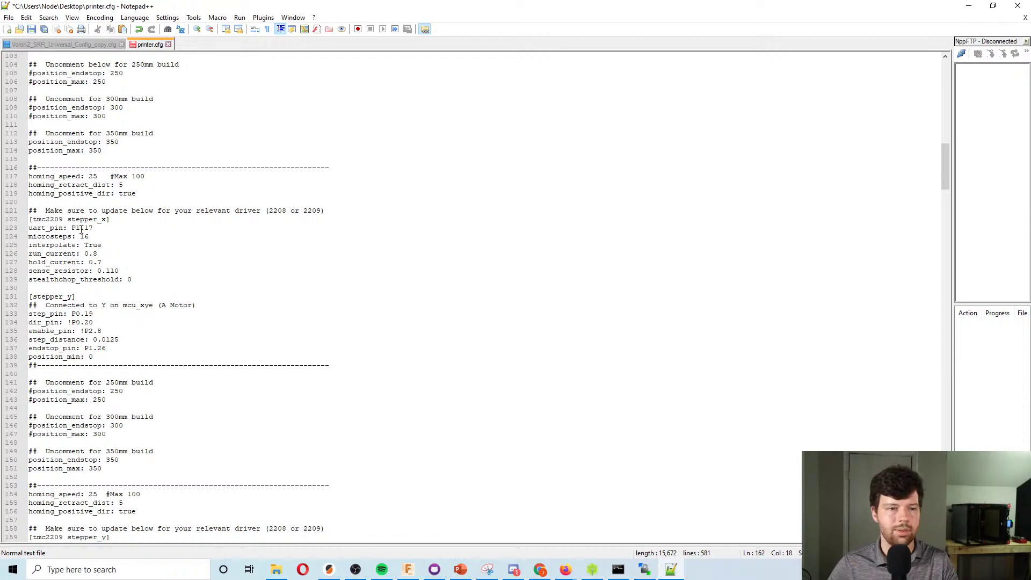
pyautogui.click(94, 230)
pyautogui.scroll(8, 188, 257)
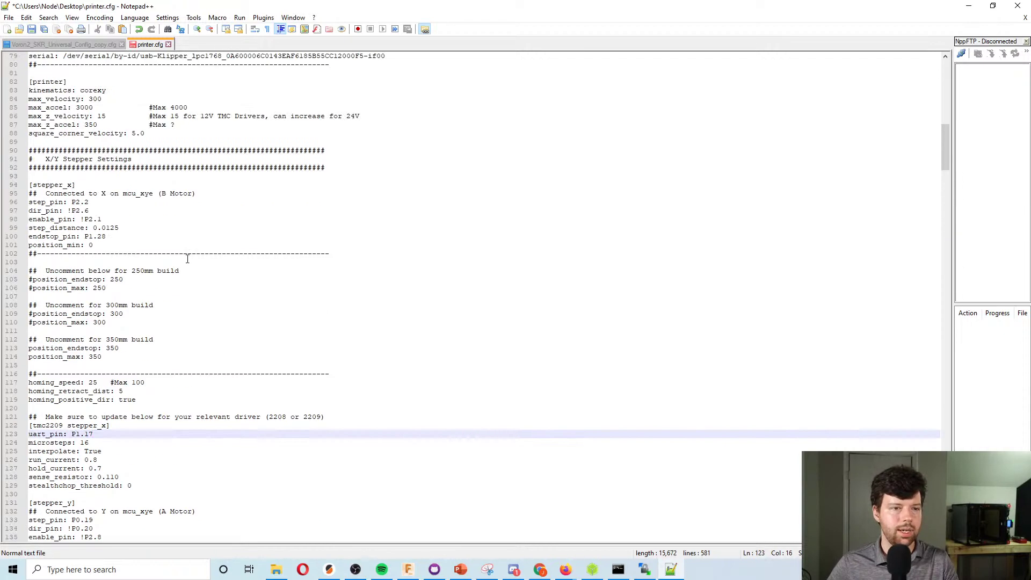
pyautogui.scroll(11, 187, 259)
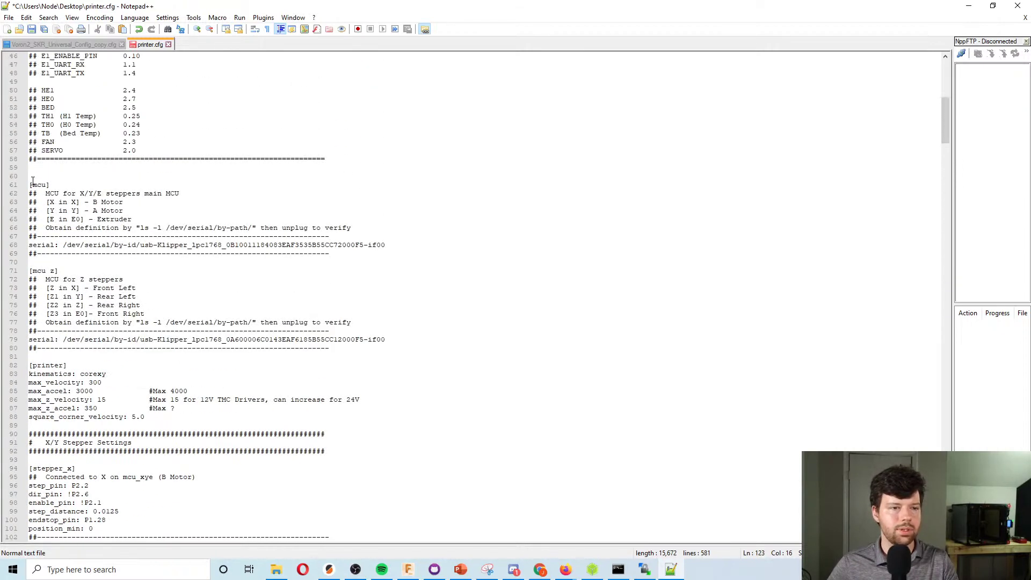
pyautogui.moveTo(31, 184); pyautogui.dragTo(50, 184)
pyautogui.click(52, 185)
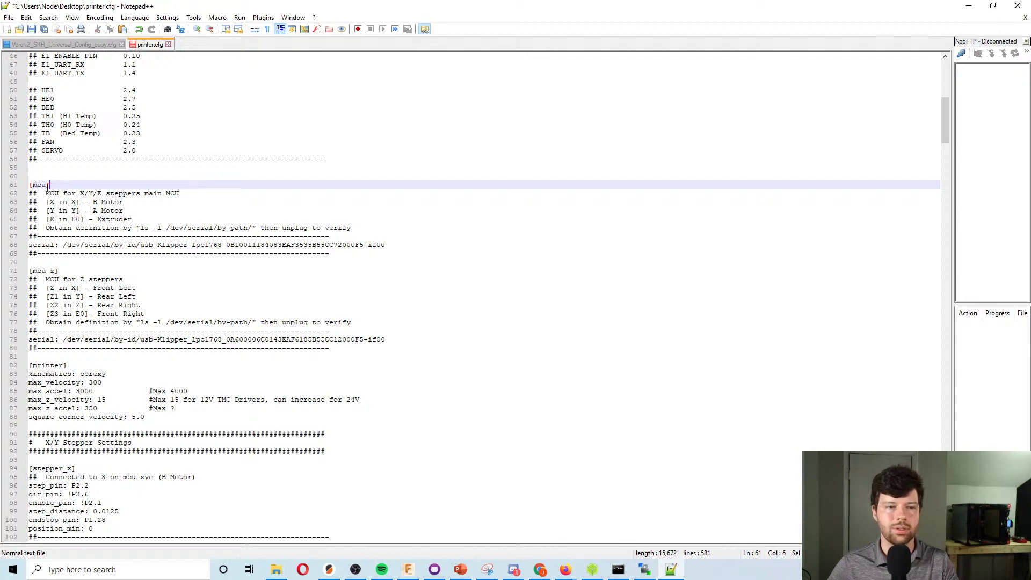
pyautogui.click(54, 272)
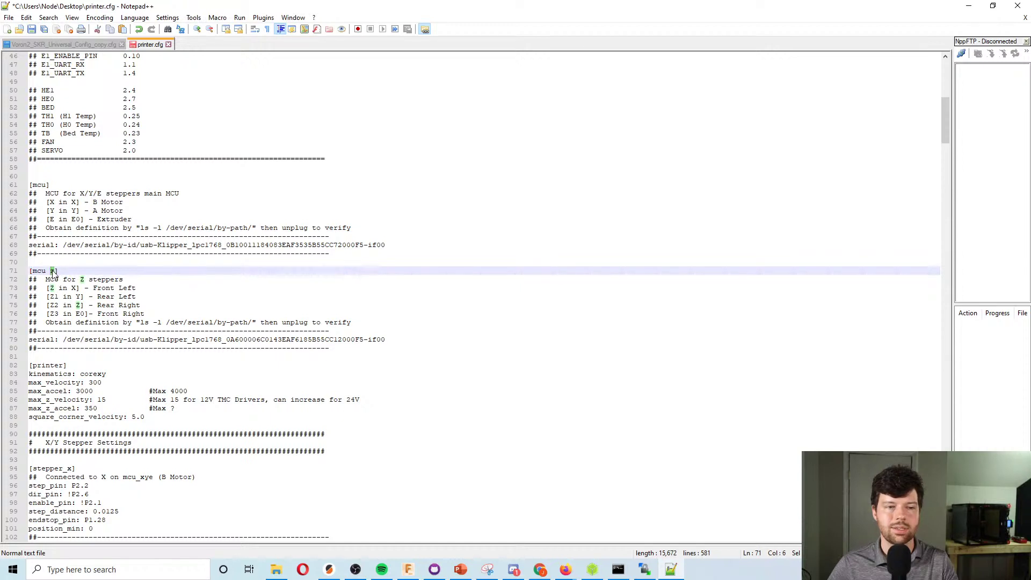
pyautogui.click(42, 185)
pyautogui.click(96, 184)
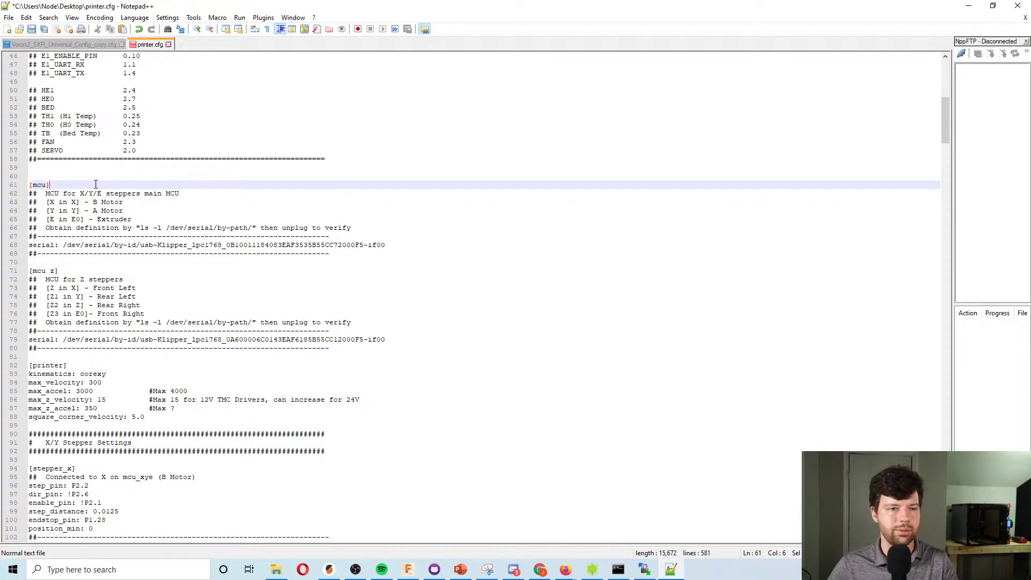
pyautogui.click(62, 271)
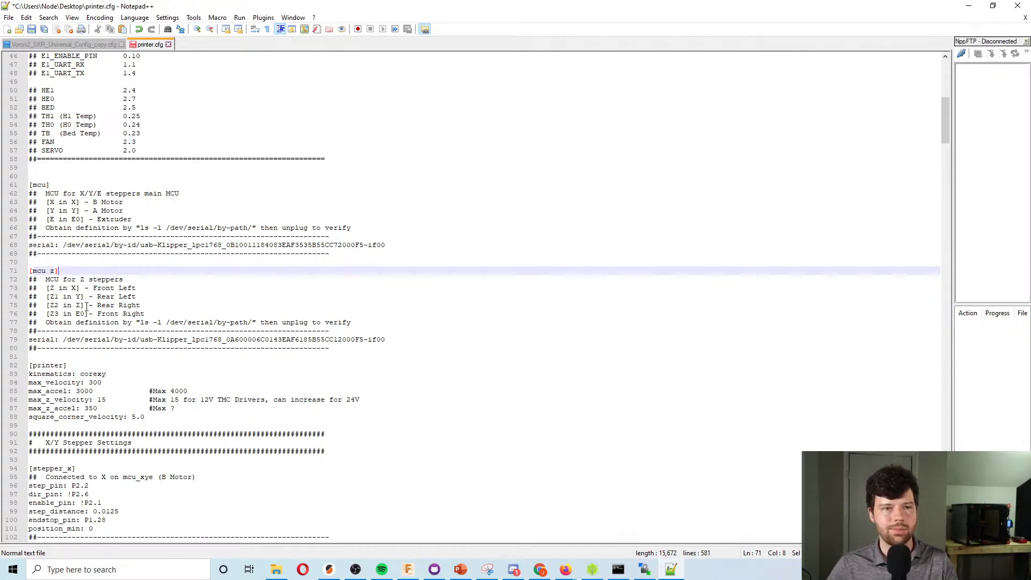
pyautogui.doubleClick(53, 271)
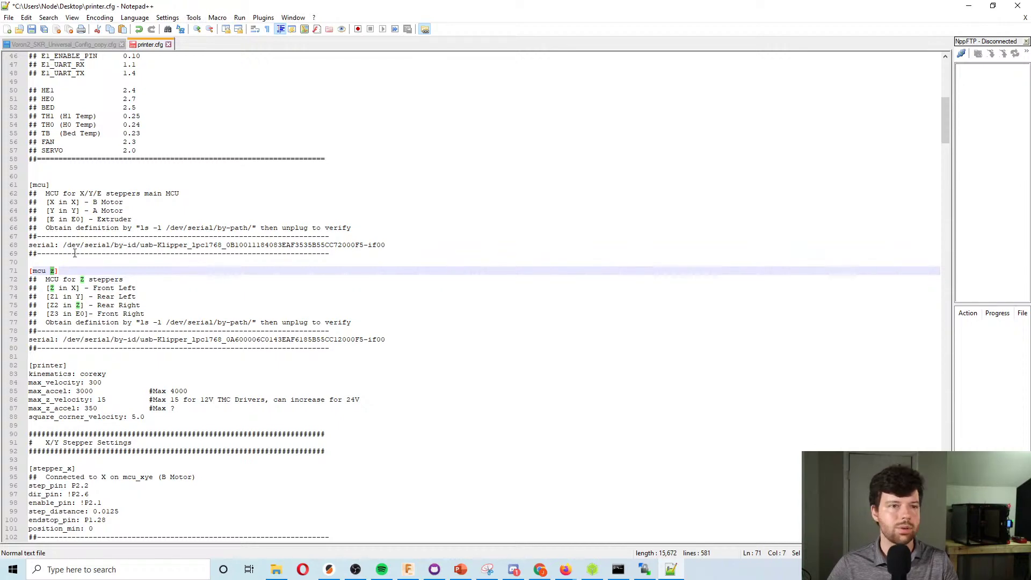
pyautogui.scroll(-7, 91, 356)
pyautogui.scroll(-15, 92, 356)
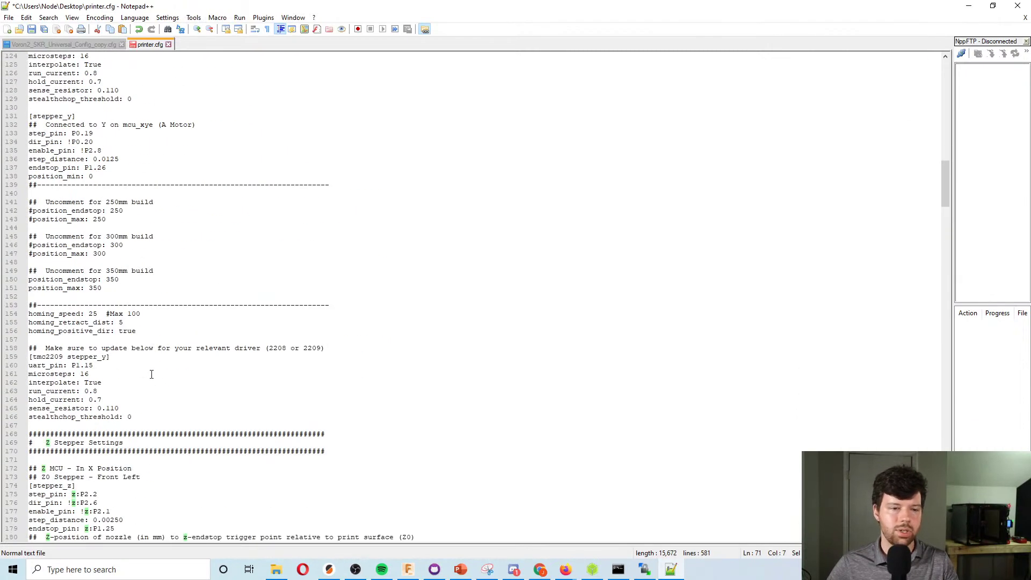
pyautogui.scroll(12, 150, 369)
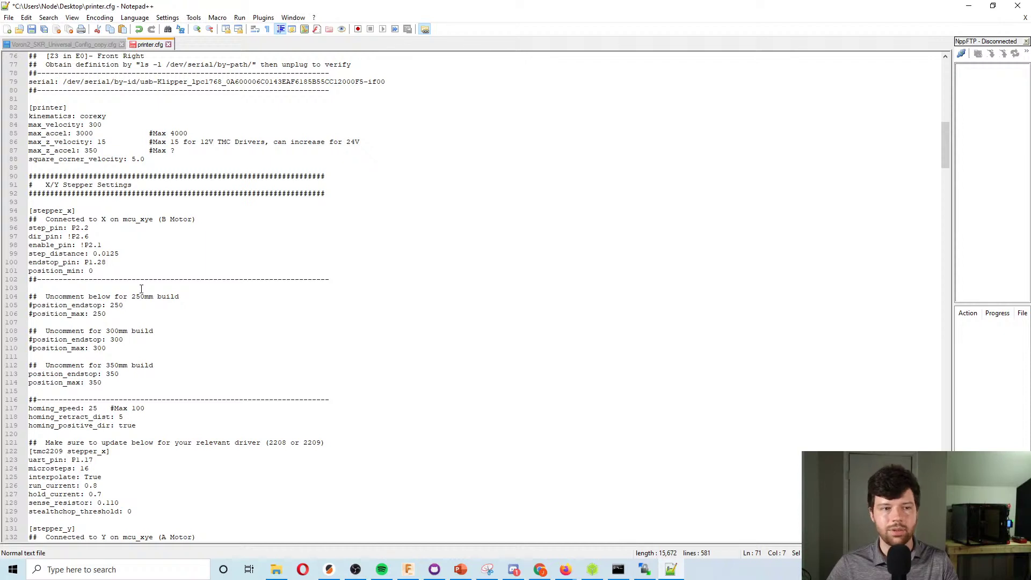
pyautogui.scroll(-14, 162, 301)
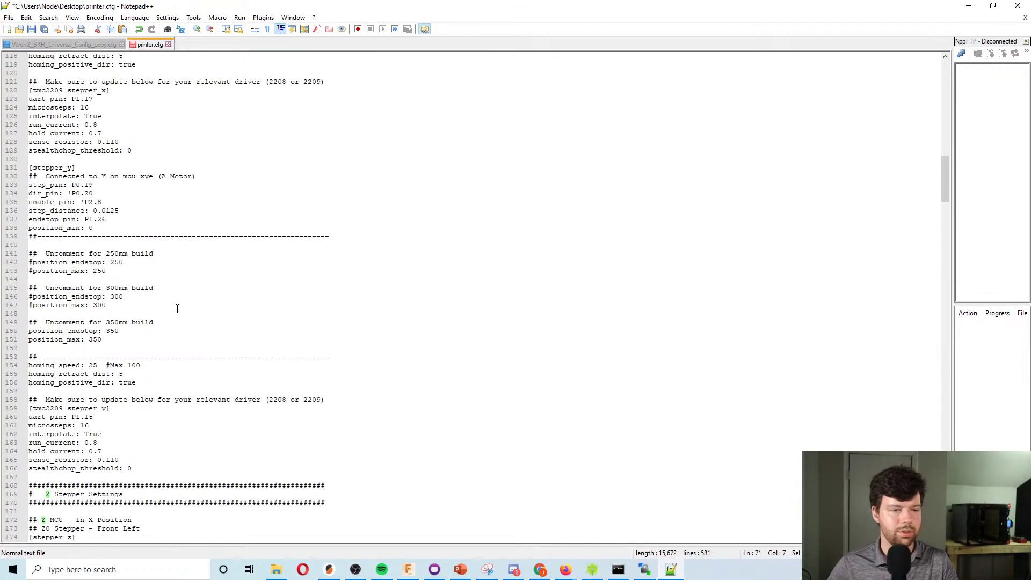
pyautogui.scroll(-9, 169, 307)
pyautogui.moveTo(71, 314); pyautogui.dragTo(80, 313)
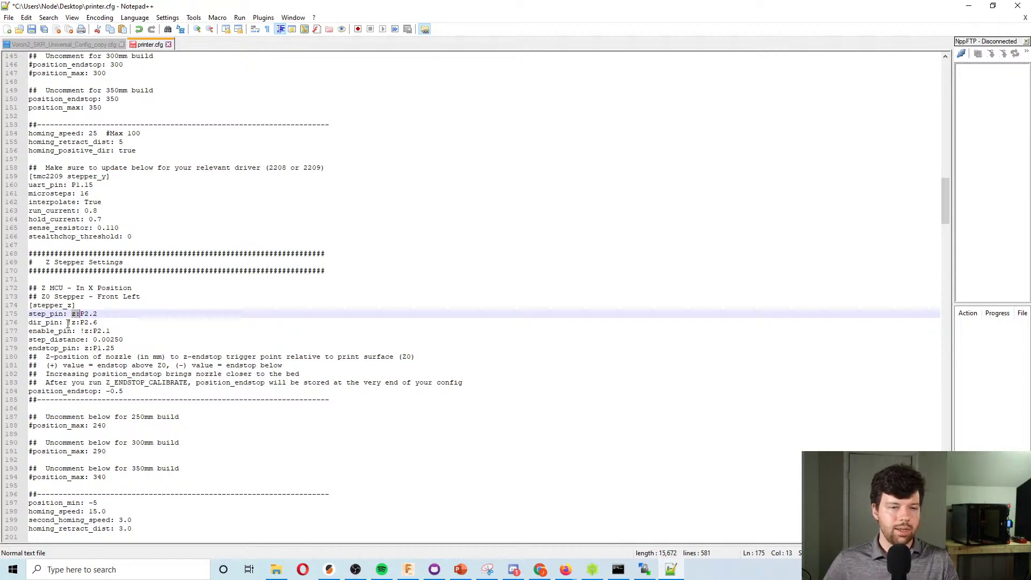
pyautogui.click(175, 320)
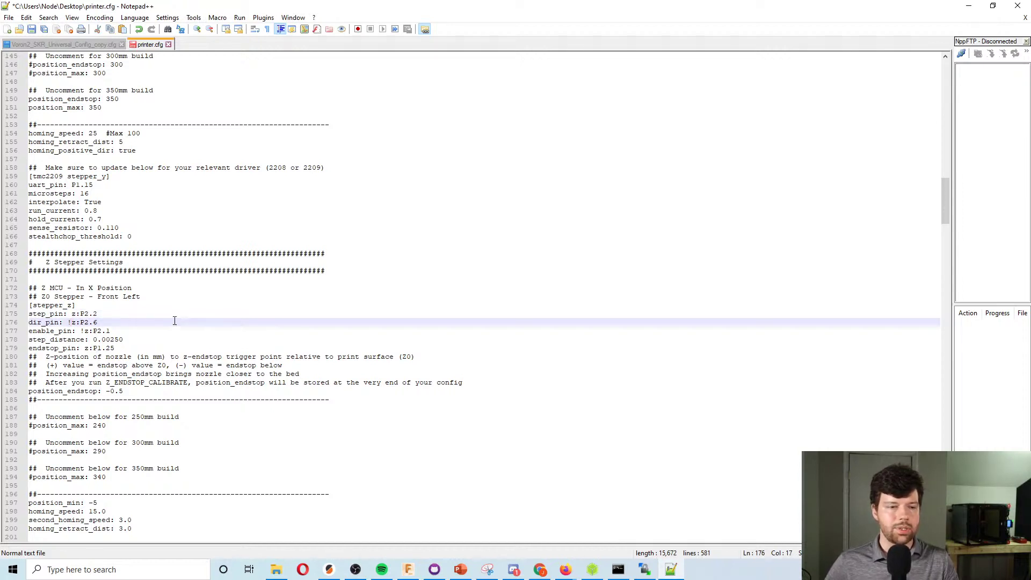
pyautogui.scroll(-3, 132, 289)
pyautogui.click(68, 247)
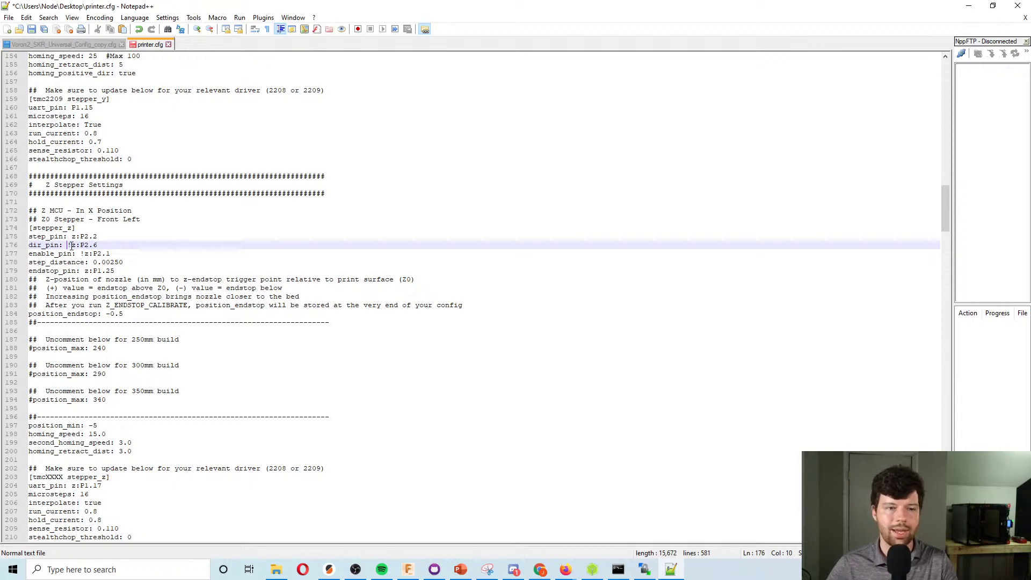
pyautogui.scroll(-5, 274, 263)
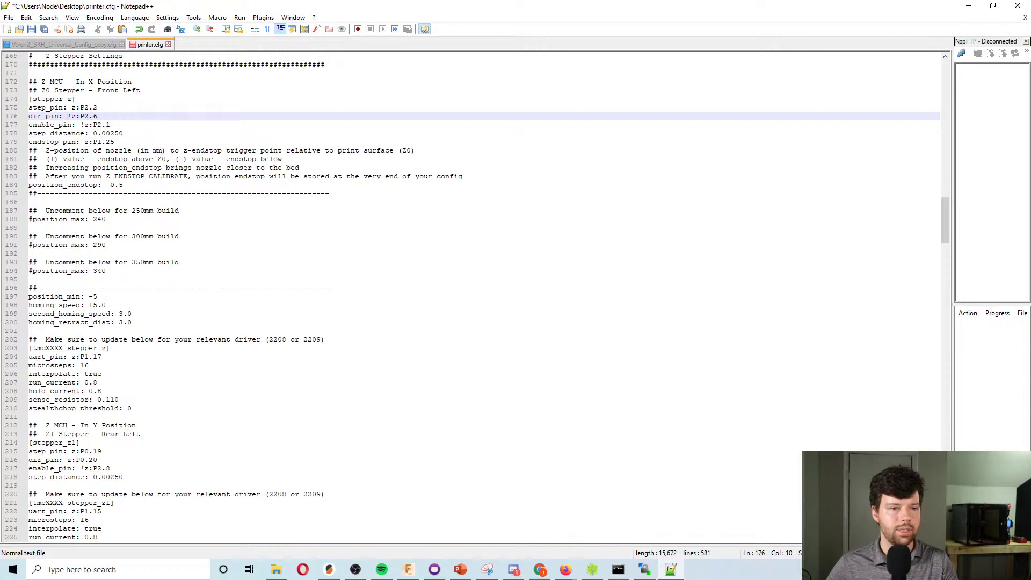
# Uncomment stepper_z's 350mm position_max line and change its value from 340 to 330
pyautogui.click(29, 271)
pyautogui.press('Delete')
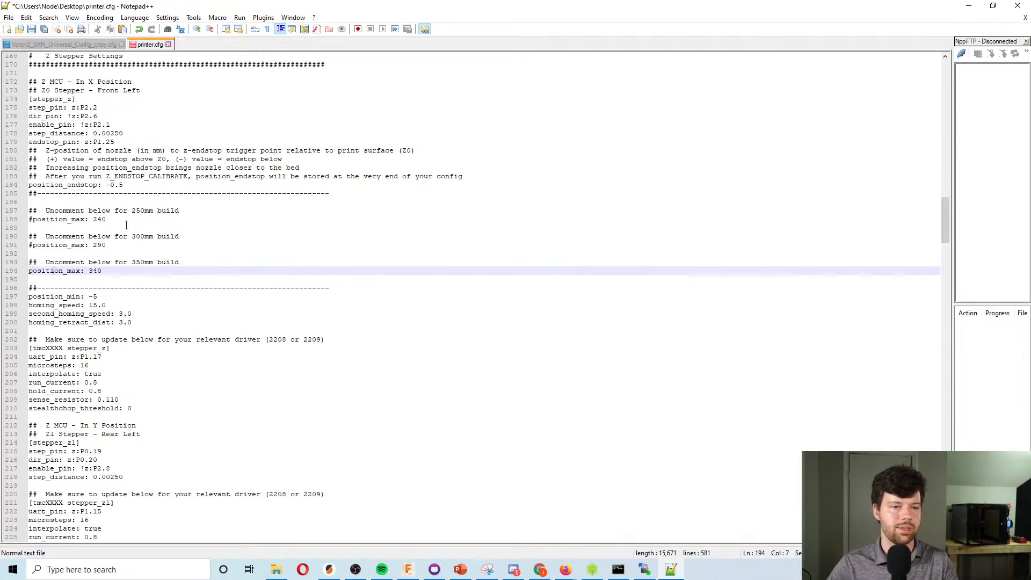
pyautogui.press('Right')
pyautogui.press('Right')
pyautogui.press('Right')
pyautogui.press('Right')
pyautogui.press('Right')
pyautogui.press('Right')
pyautogui.press('Right')
pyautogui.press('Delete')
pyautogui.write('3')
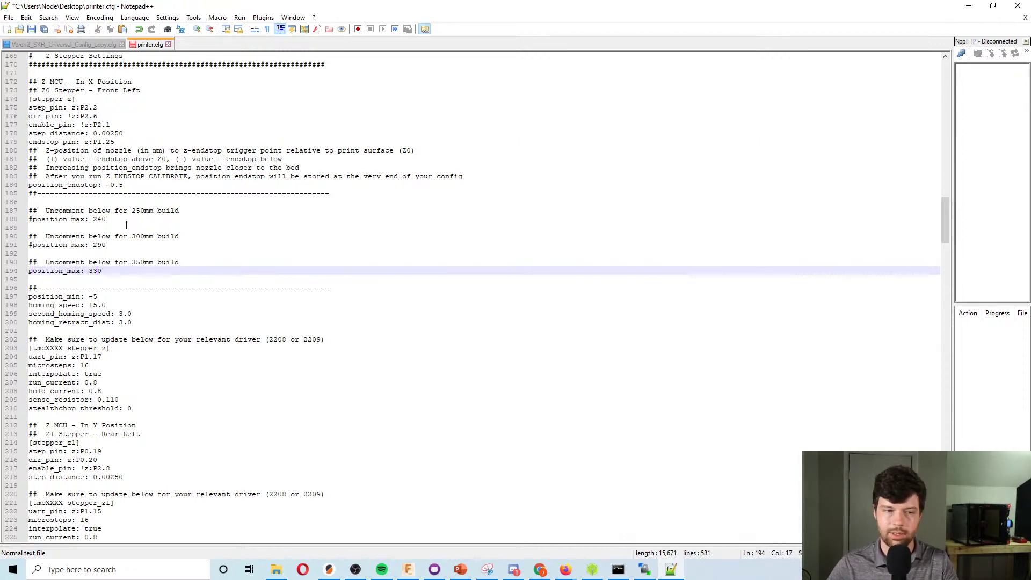
pyautogui.click(154, 297)
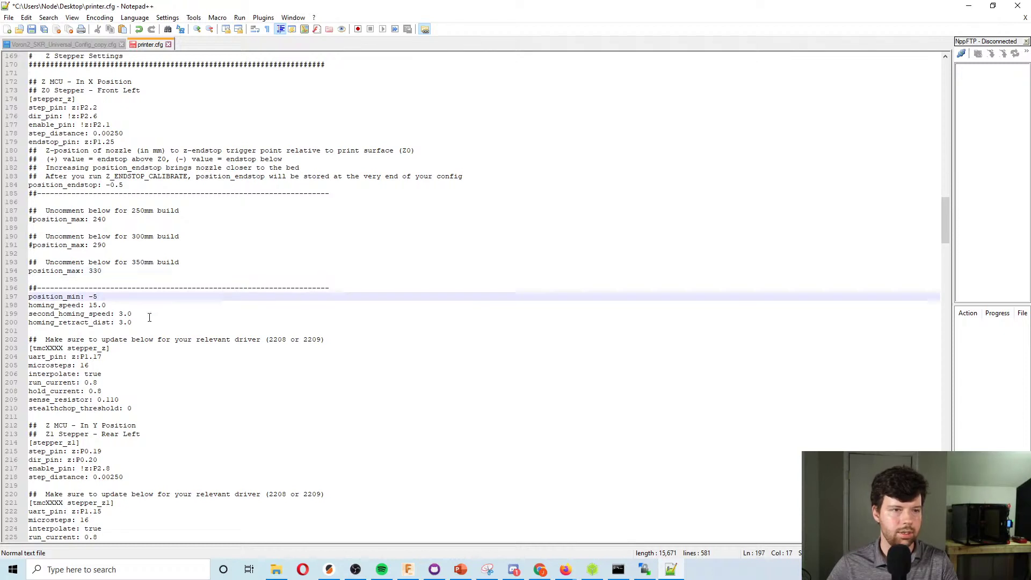
# Change the [tmcXXXX stepper_z] header to [tmc2209 stepper_z]
pyautogui.moveTo(45, 348); pyautogui.dragTo(64, 350)
pyautogui.write('2209')
pyautogui.click(145, 382)
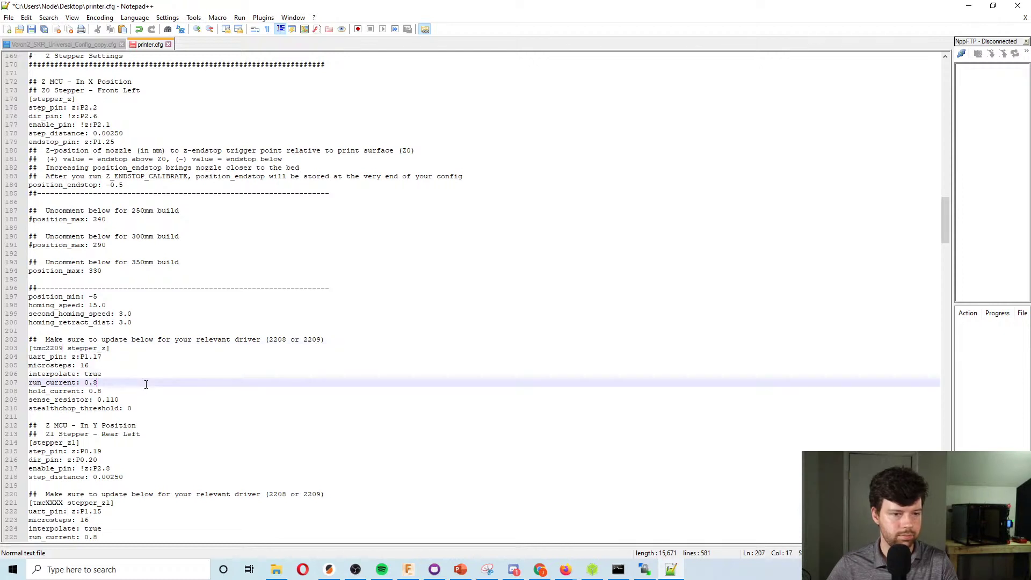
pyautogui.scroll(-5, 104, 371)
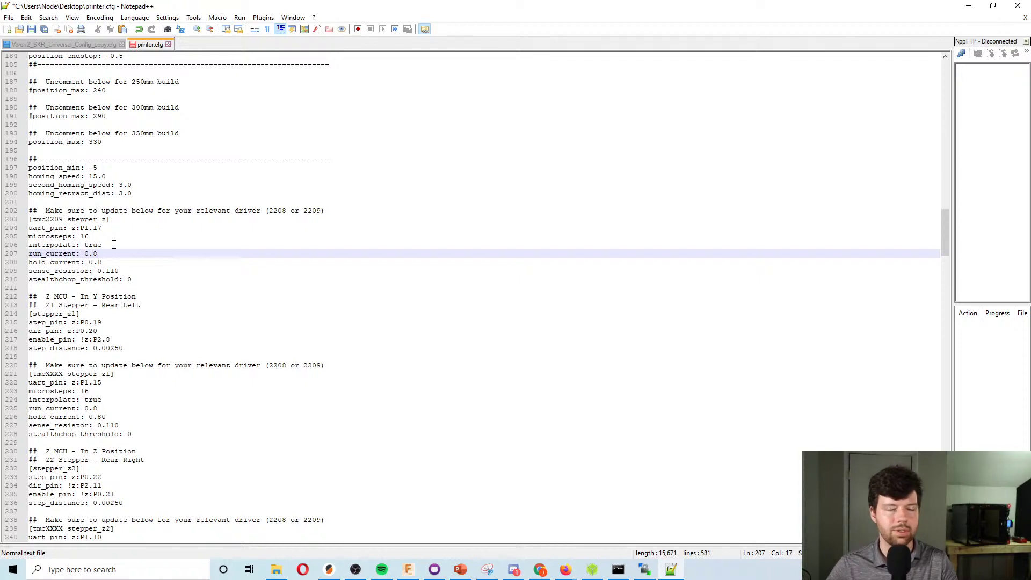
pyautogui.moveTo(102, 244); pyautogui.dragTo(86, 246)
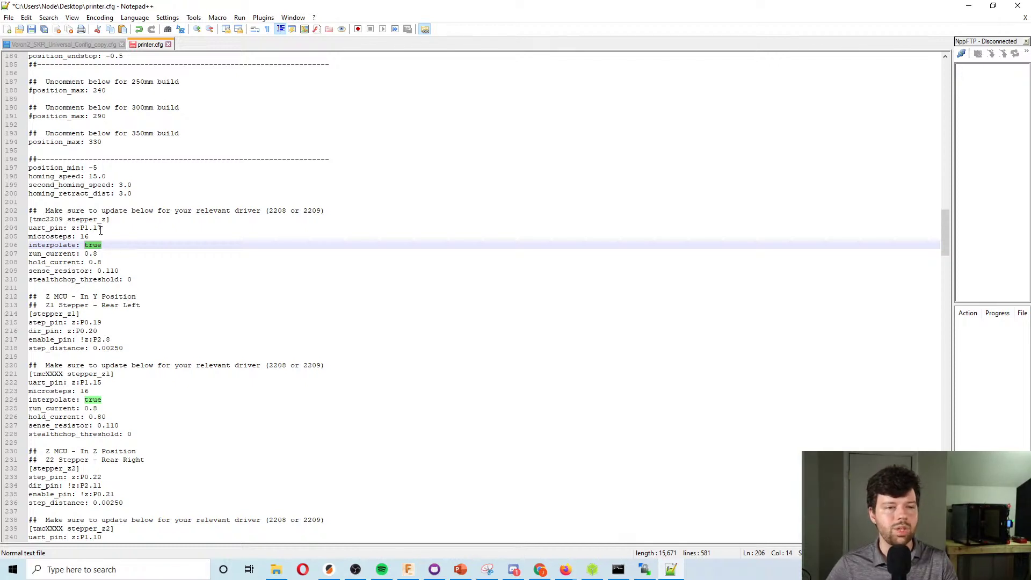
pyautogui.click(129, 244)
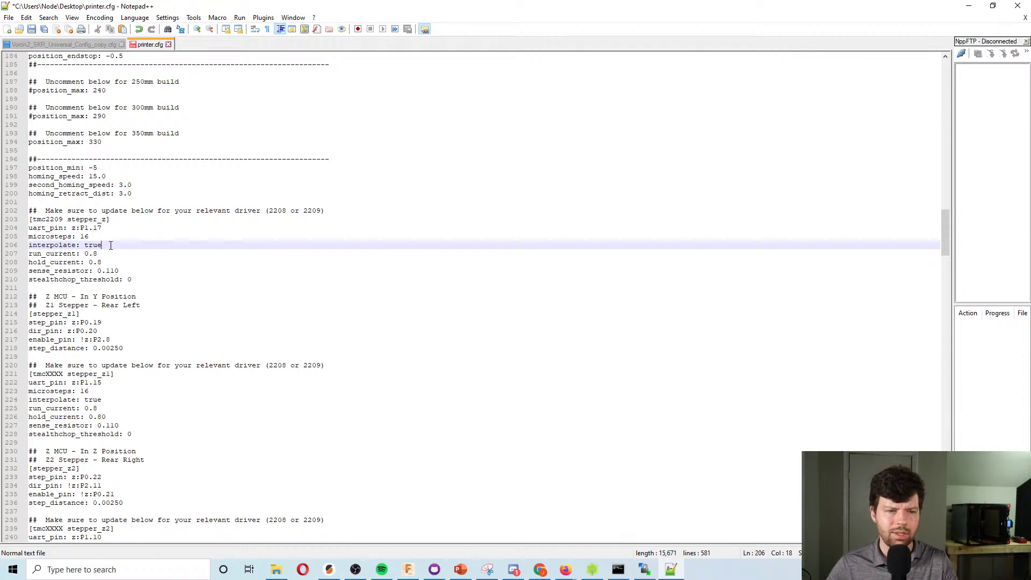
pyautogui.click(140, 283)
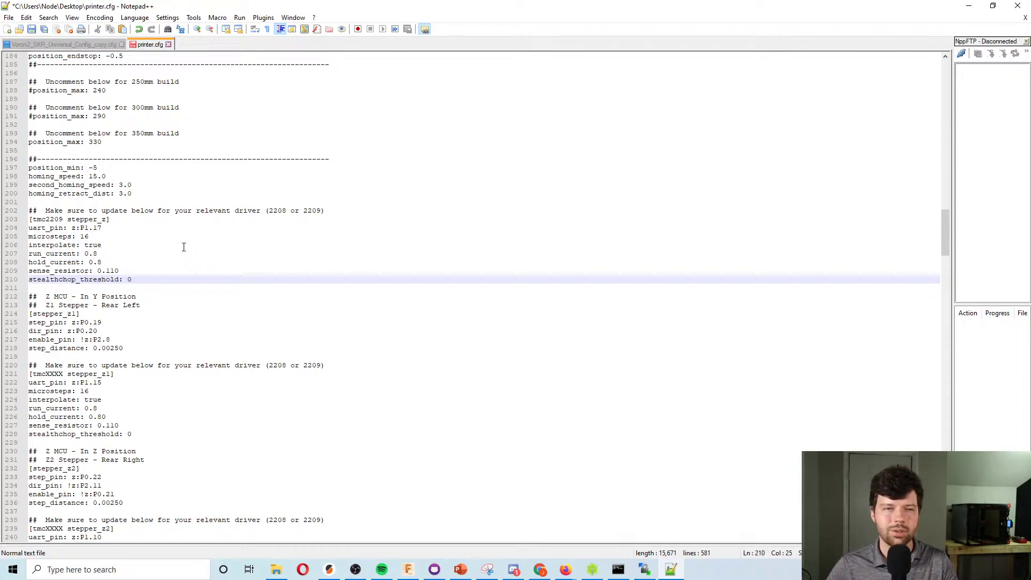
# Change the stepper_z1 and stepper_z2 driver headers from tmcXXXX to tmc2209
pyautogui.scroll(-2, 209, 290)
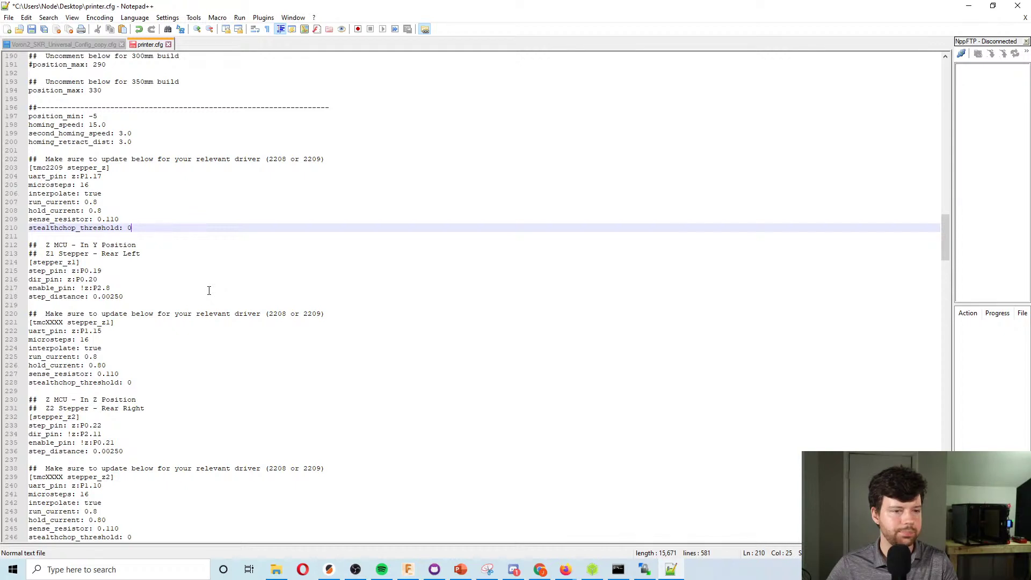
pyautogui.moveTo(46, 322); pyautogui.dragTo(63, 322)
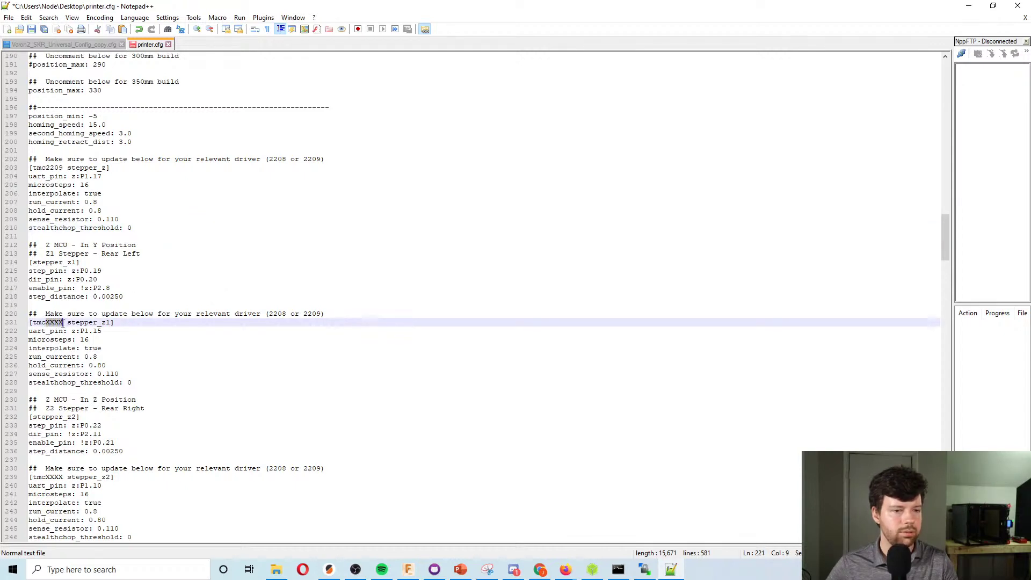
pyautogui.write('2209')
pyautogui.click(124, 365)
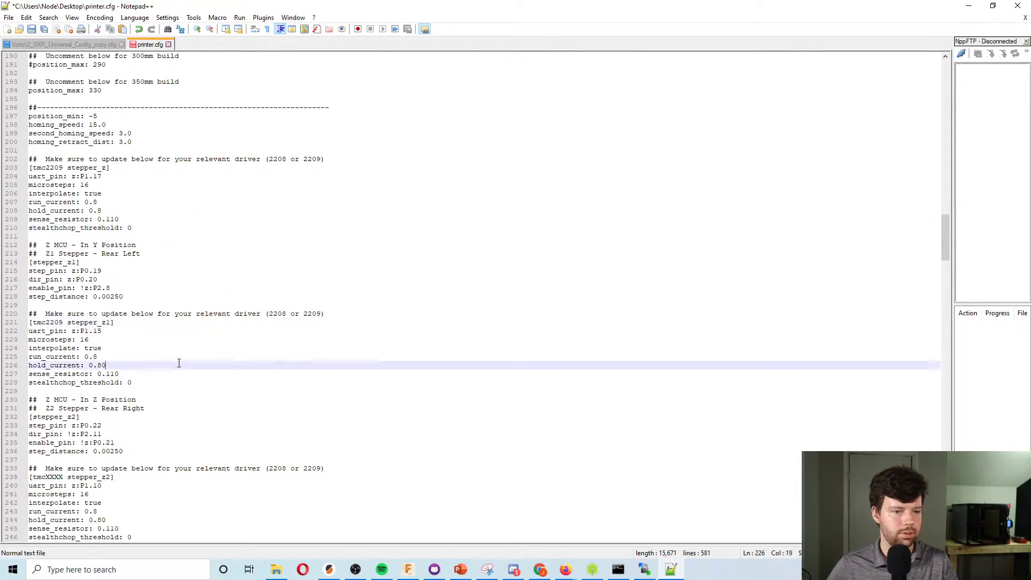
pyautogui.scroll(-5, 56, 340)
pyautogui.moveTo(47, 348); pyautogui.dragTo(63, 348)
pyautogui.write('2209')
pyautogui.click(154, 382)
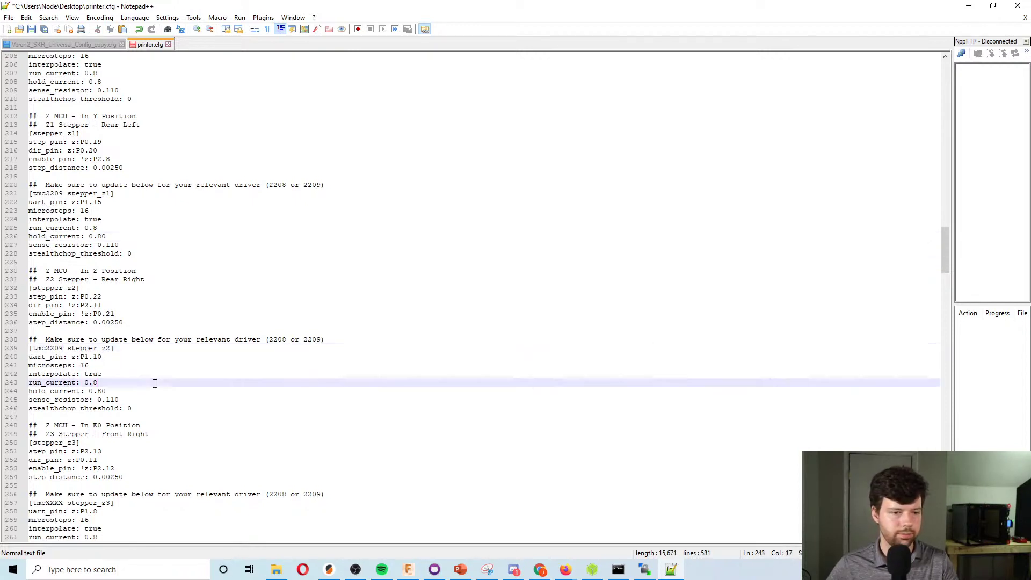
# Replace the XXXX placeholder in the stepper_z3 driver header with 2209
pyautogui.scroll(-4, 156, 375)
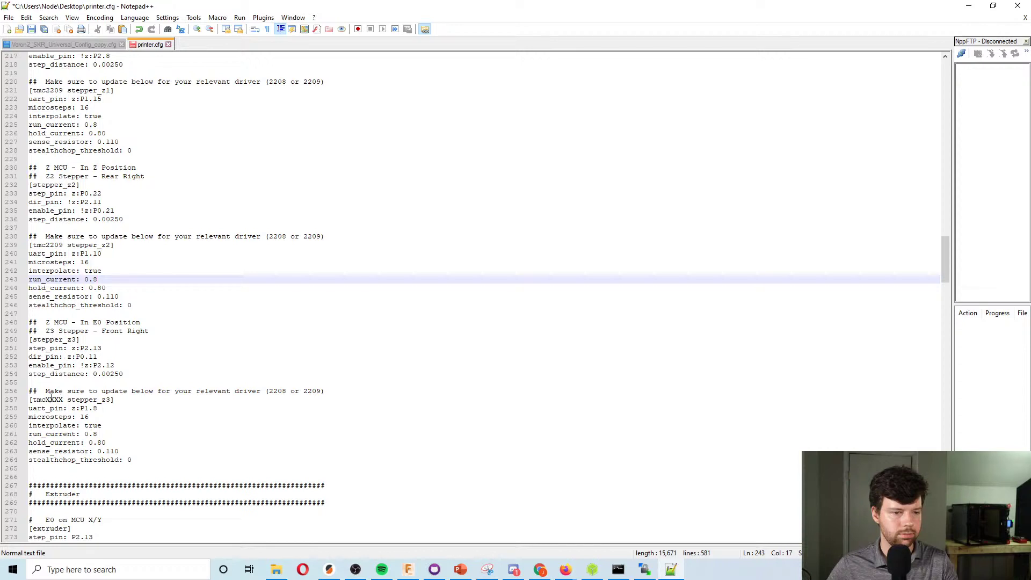
pyautogui.moveTo(46, 399); pyautogui.dragTo(63, 401)
pyautogui.write('220')
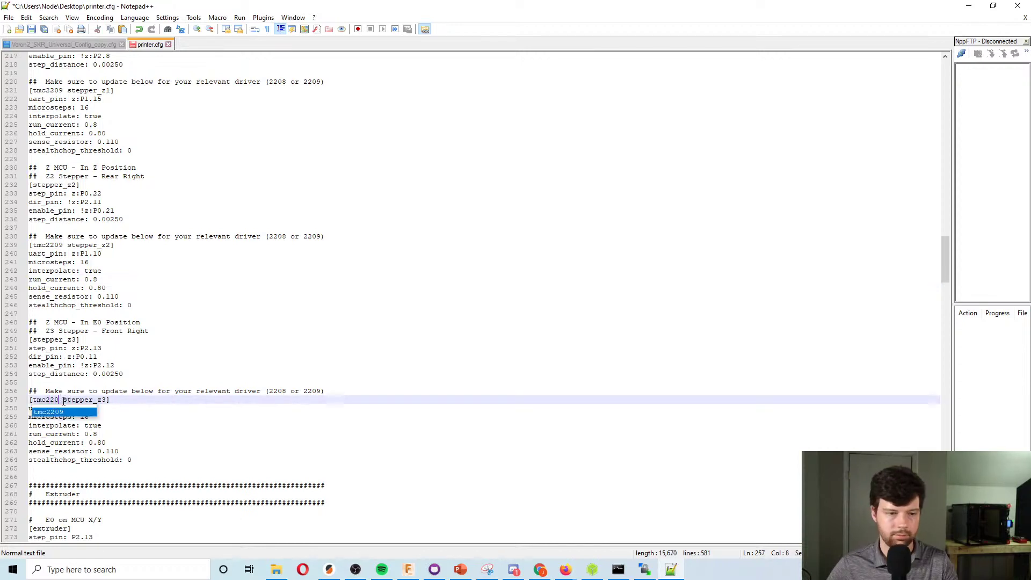
pyautogui.write('9')
pyautogui.click(209, 445)
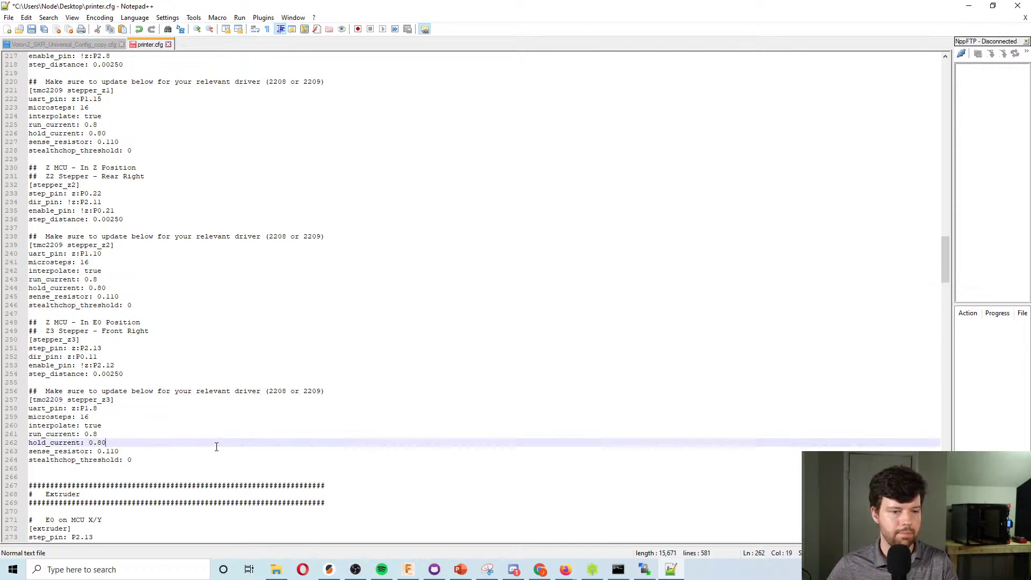
pyautogui.scroll(-7, 216, 447)
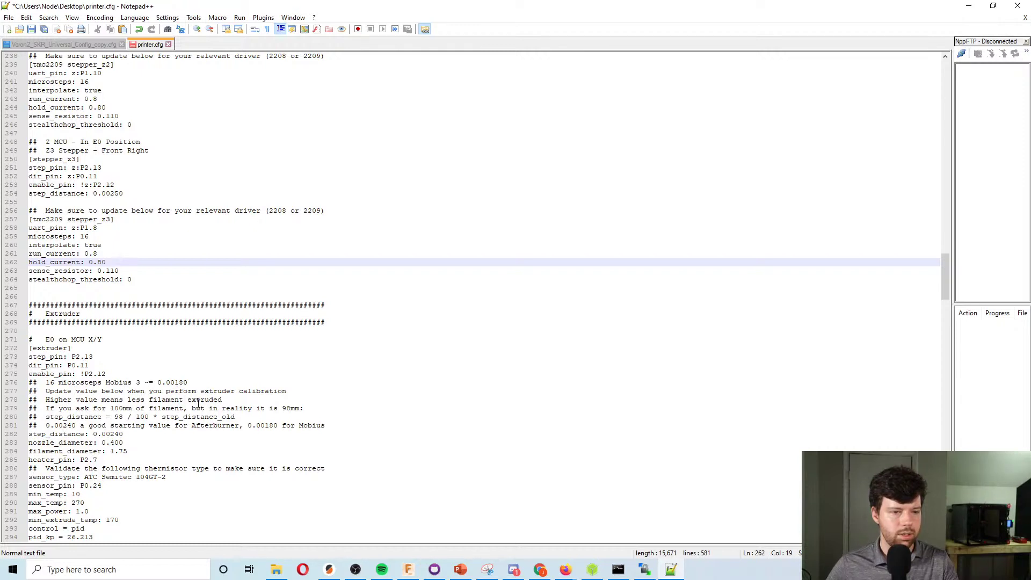
pyautogui.scroll(-3, 204, 398)
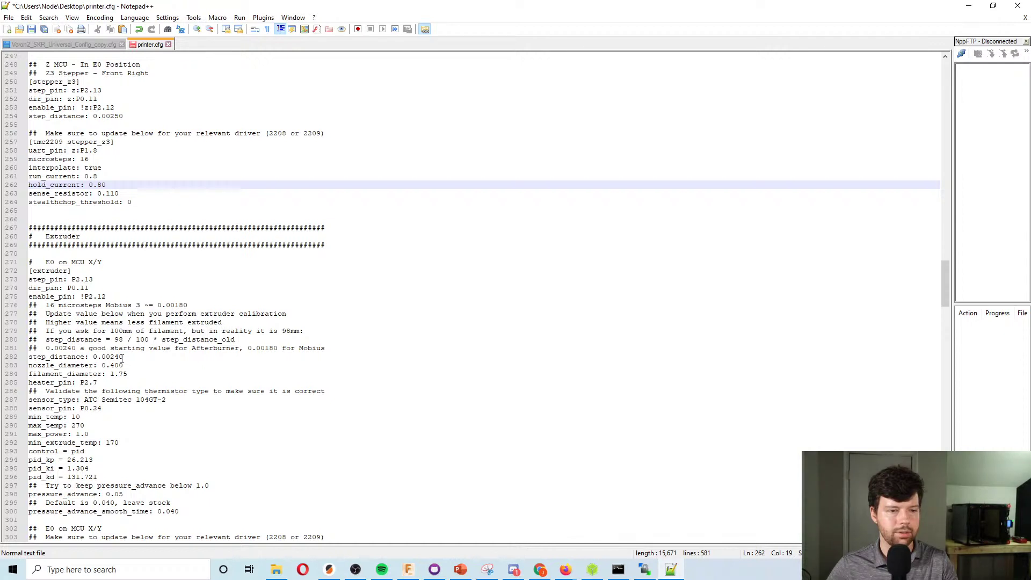
pyautogui.click(127, 356)
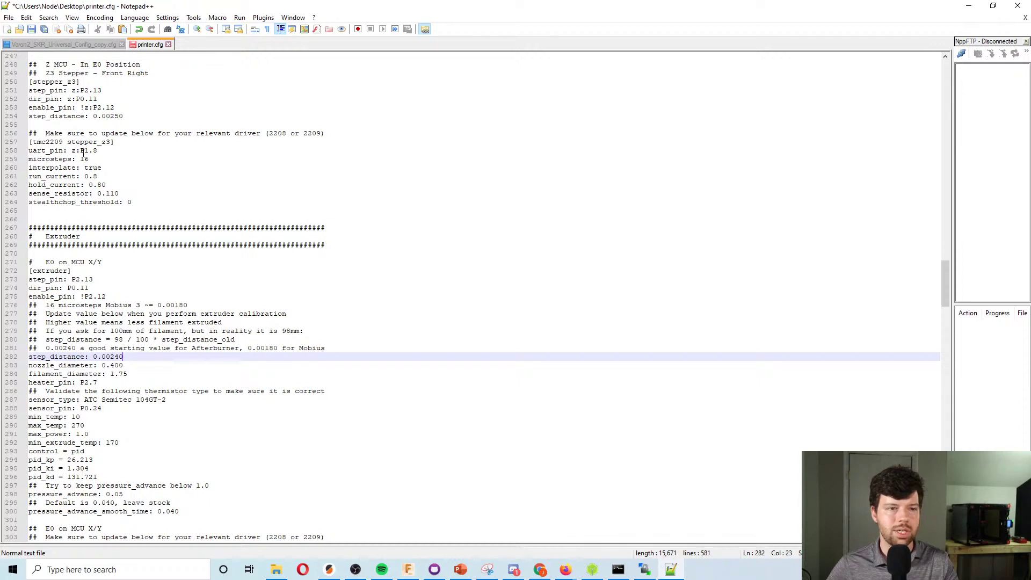
pyautogui.doubleClick(84, 158)
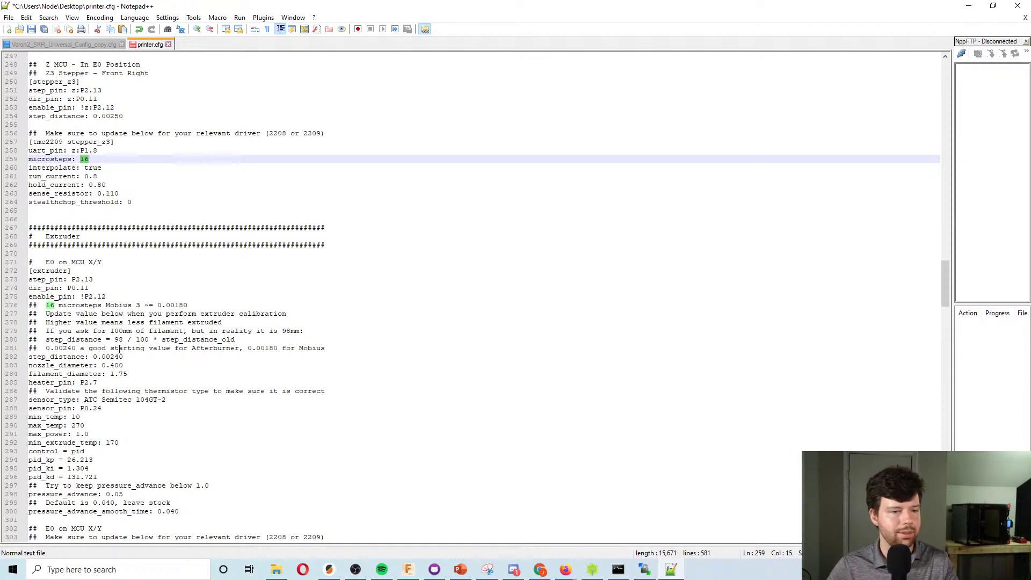
pyautogui.click(125, 358)
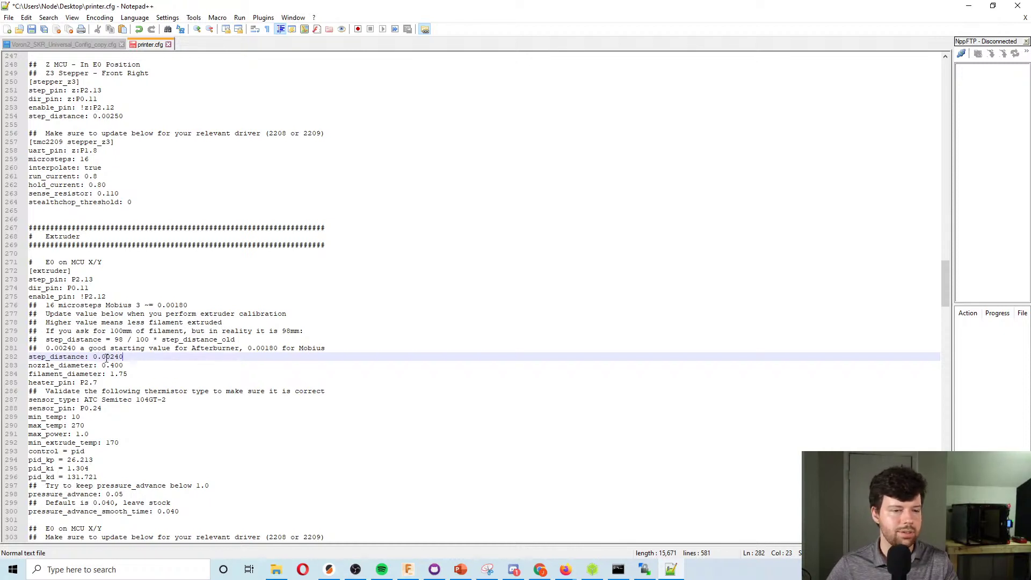
pyautogui.scroll(-2, 178, 379)
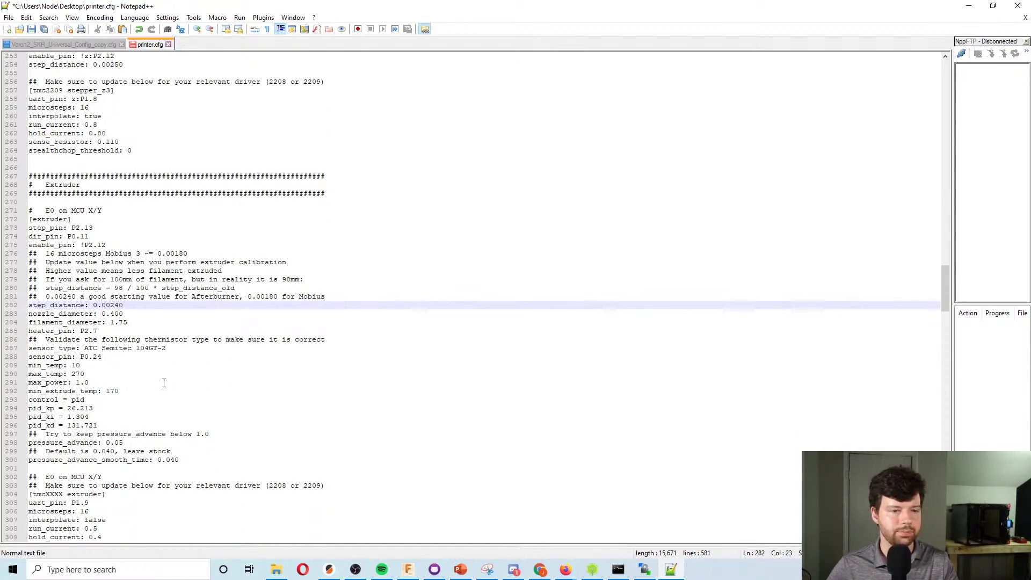
pyautogui.moveTo(168, 348); pyautogui.dragTo(84, 348)
pyautogui.click(175, 350)
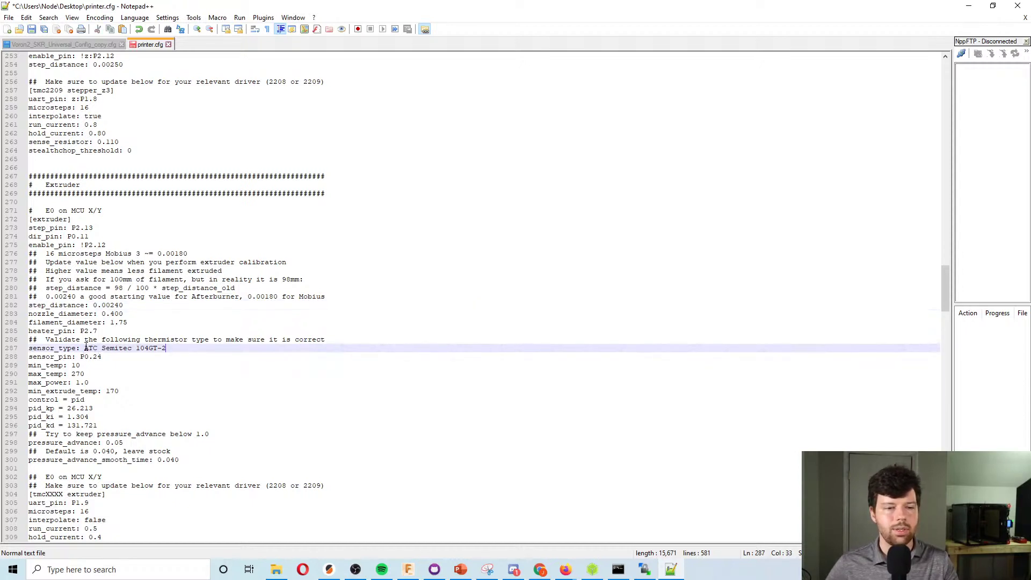
pyautogui.moveTo(85, 348); pyautogui.dragTo(172, 349)
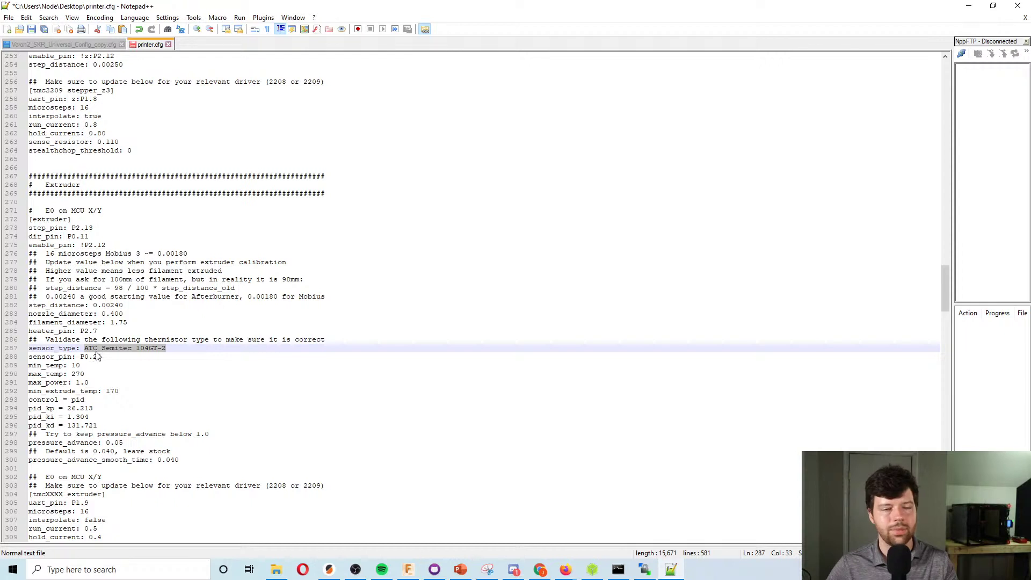
pyautogui.click(176, 351)
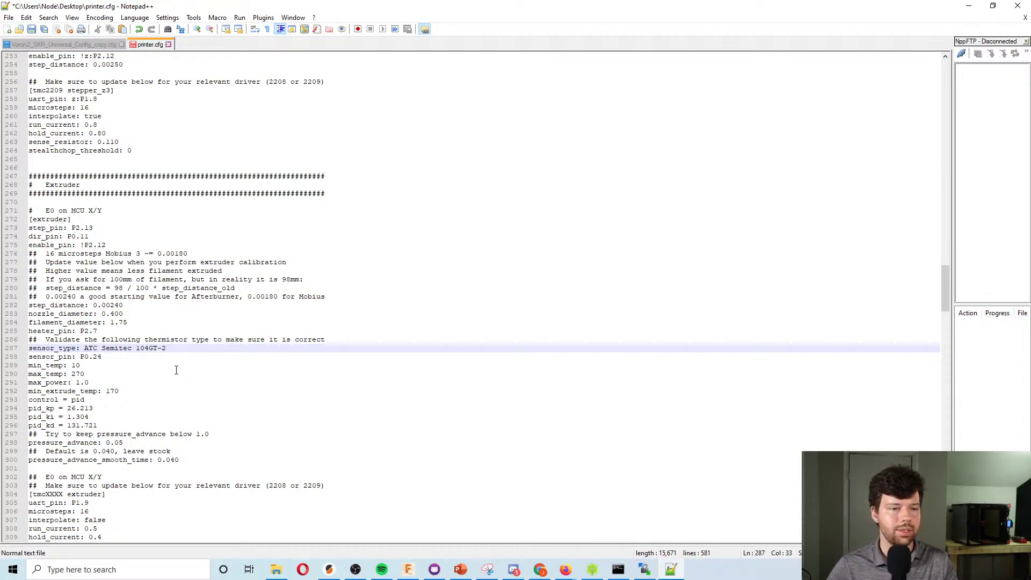
pyautogui.click(125, 375)
pyautogui.click(121, 362)
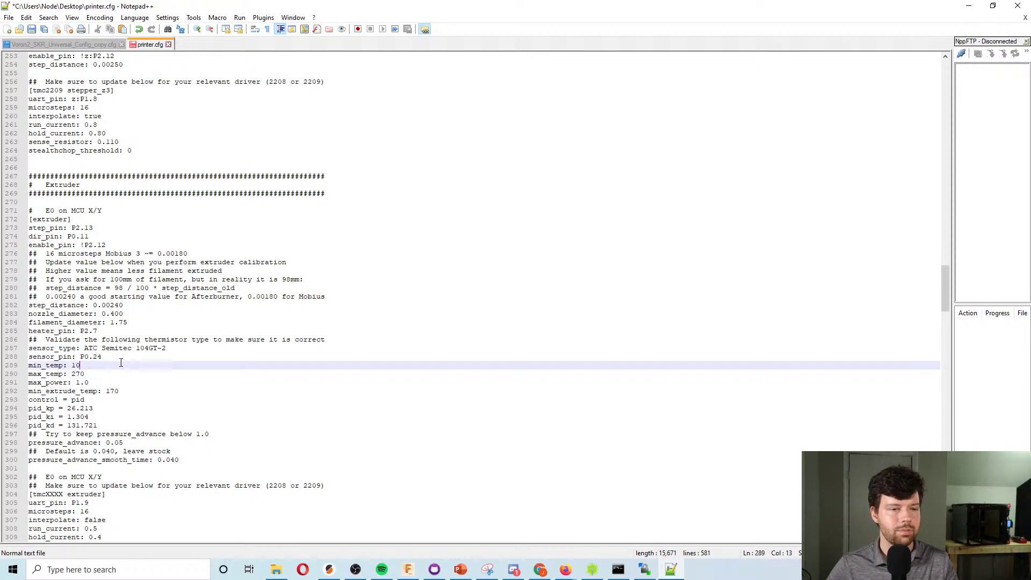
pyautogui.moveTo(28, 366); pyautogui.dragTo(89, 366)
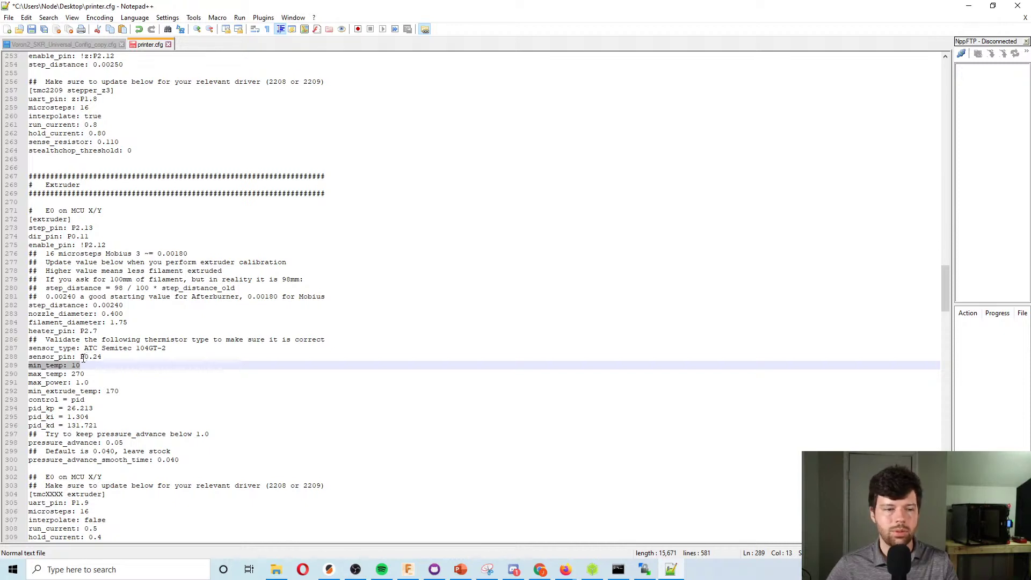
pyautogui.moveTo(102, 357); pyautogui.dragTo(32, 356)
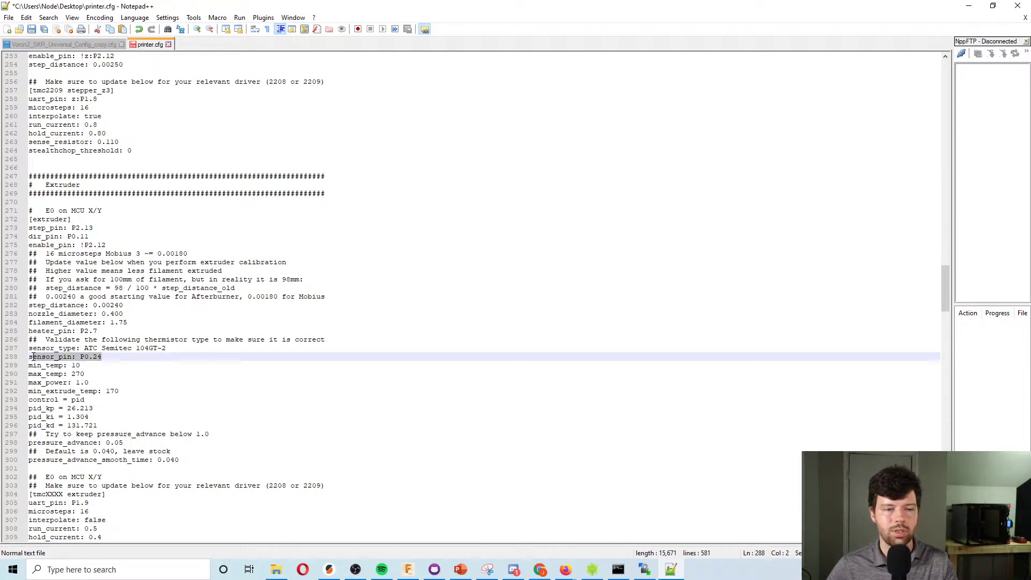
pyautogui.click(96, 366)
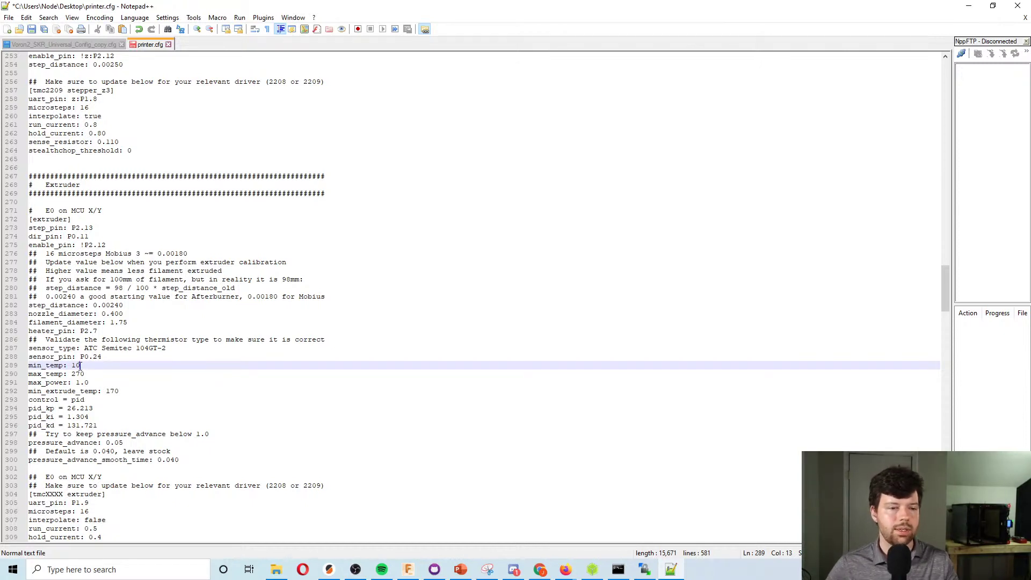
pyautogui.write('000')
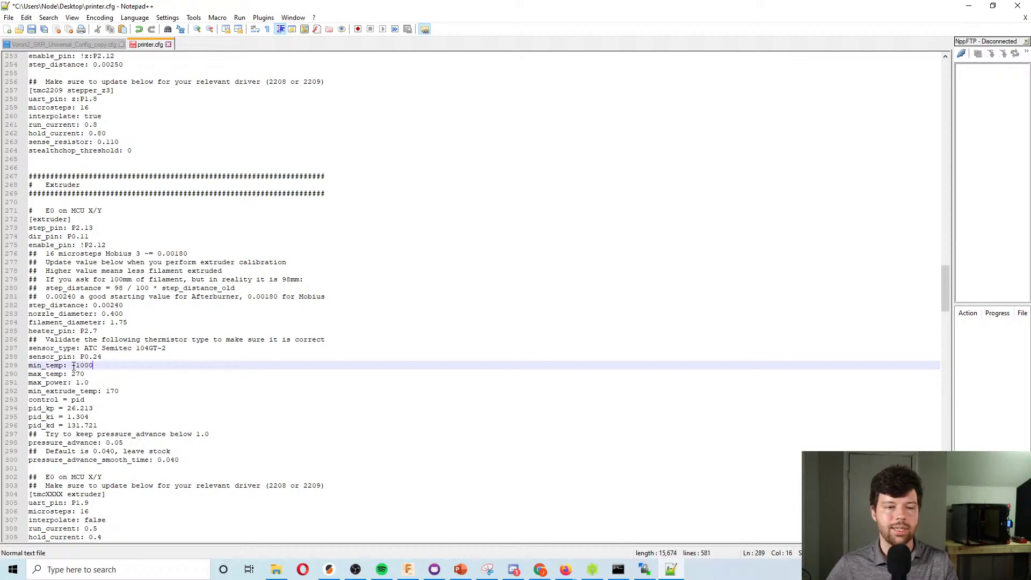
pyautogui.click(123, 379)
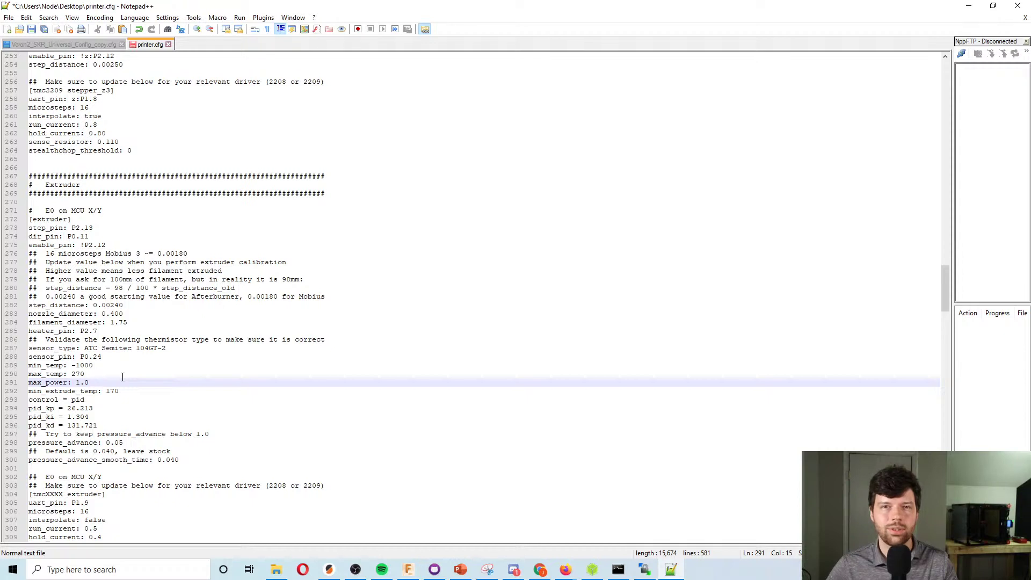
pyautogui.moveTo(72, 365); pyautogui.dragTo(96, 367)
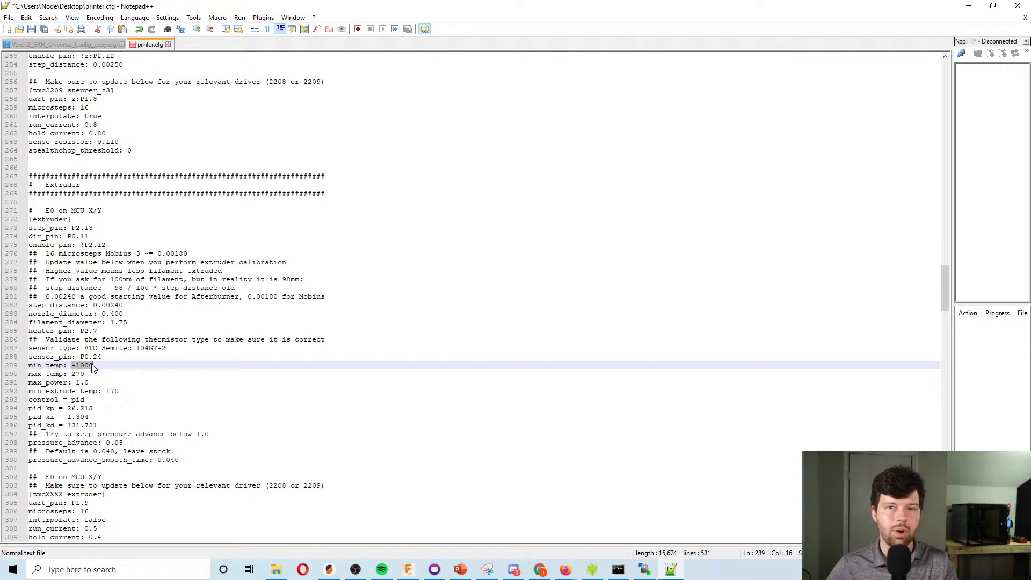
pyautogui.write('10')
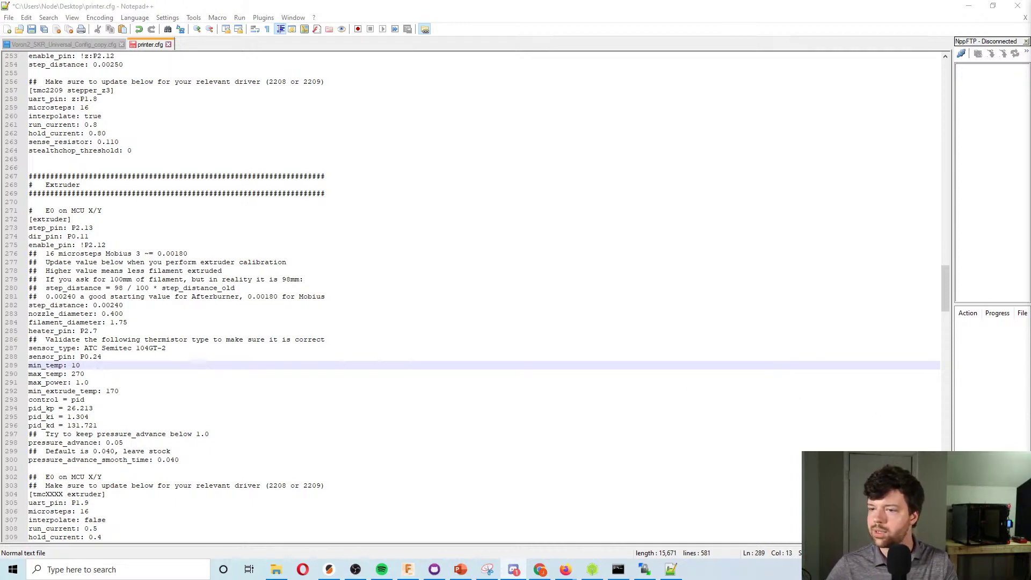
pyautogui.click(87, 373)
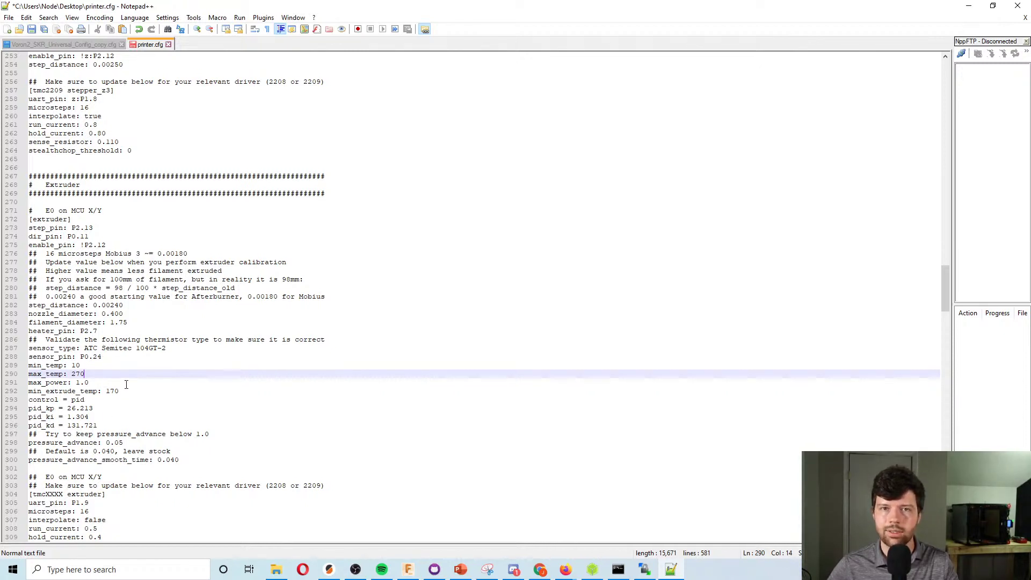
pyautogui.click(79, 374)
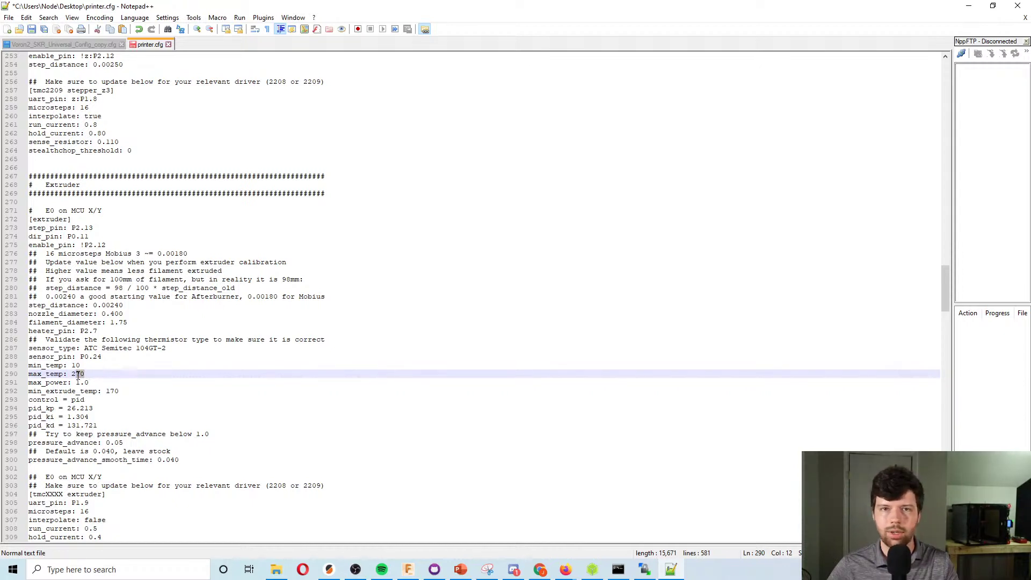
pyautogui.click(93, 376)
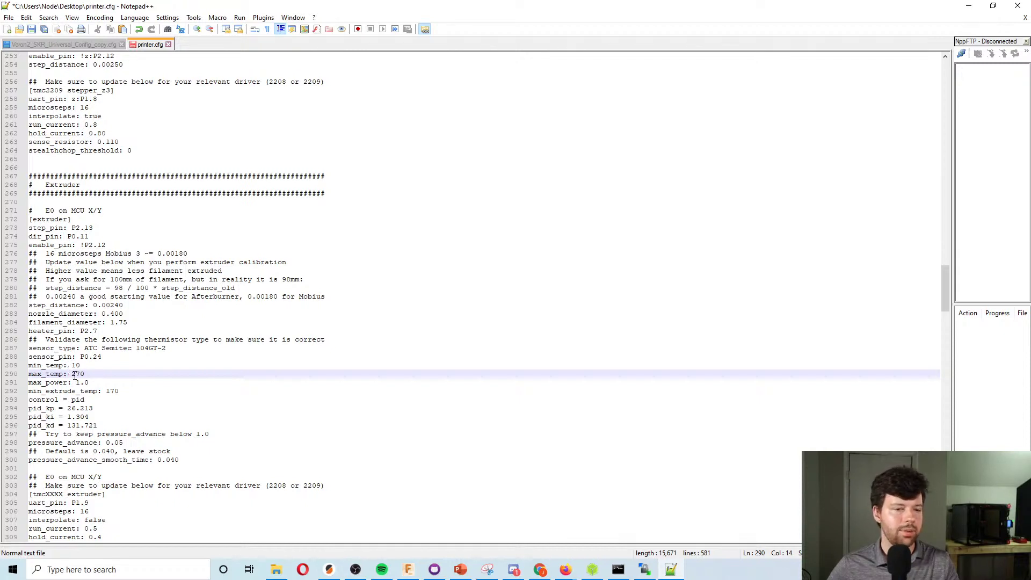
pyautogui.moveTo(167, 348); pyautogui.dragTo(83, 348)
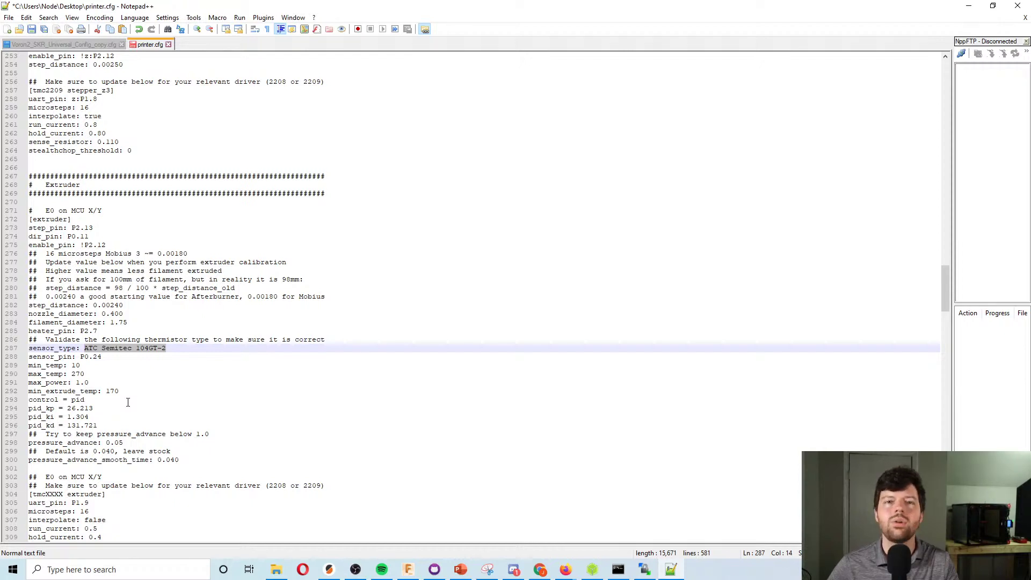
pyautogui.moveTo(90, 375); pyautogui.dragTo(72, 375)
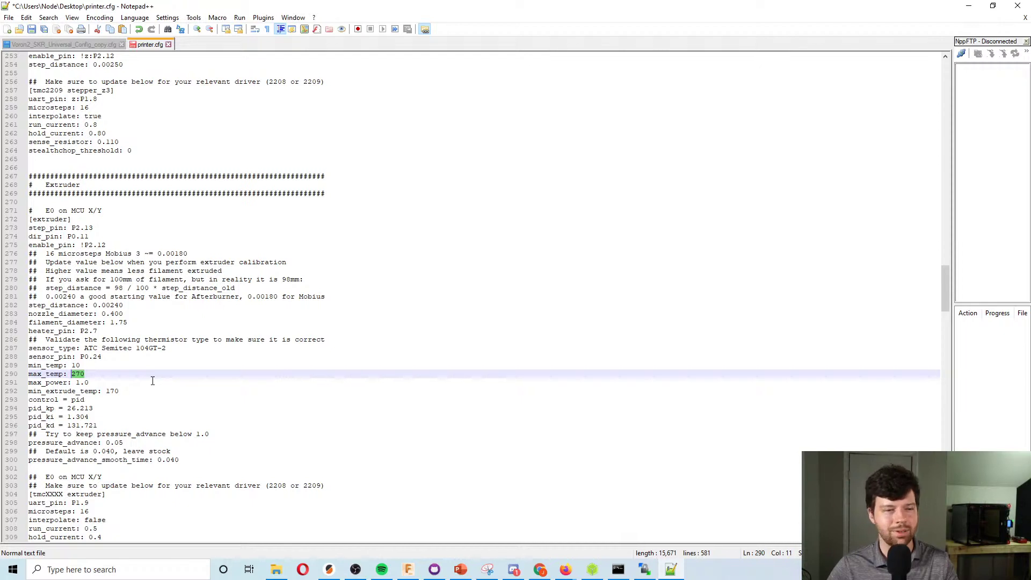
pyautogui.click(129, 371)
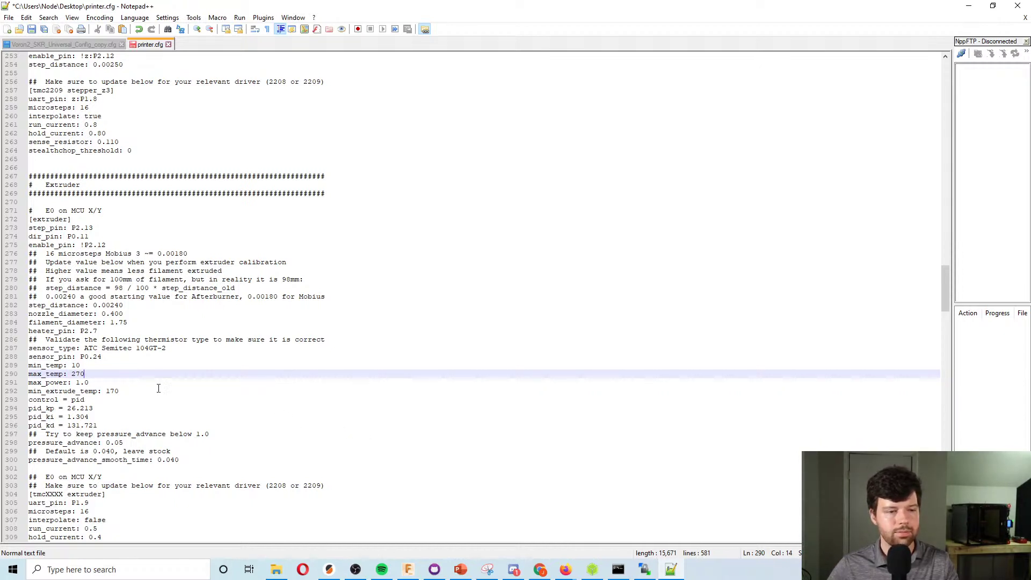
pyautogui.click(120, 383)
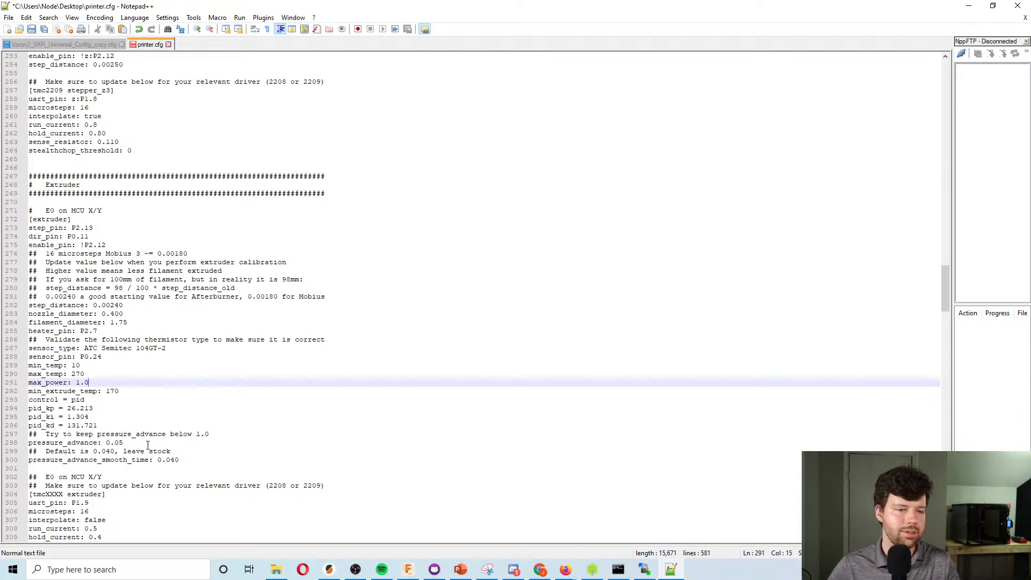
# Check the [extruder] pressure_advance value of 0.05 against the 0.040 pressure_advance_smooth_time
pyautogui.click(147, 396)
pyautogui.scroll(-4, 195, 473)
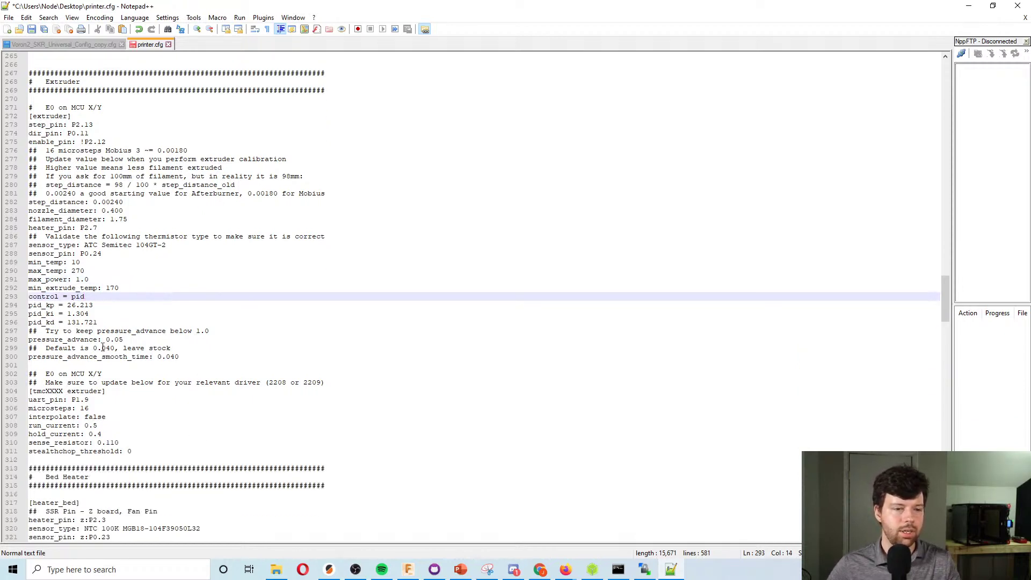
pyautogui.click(142, 339)
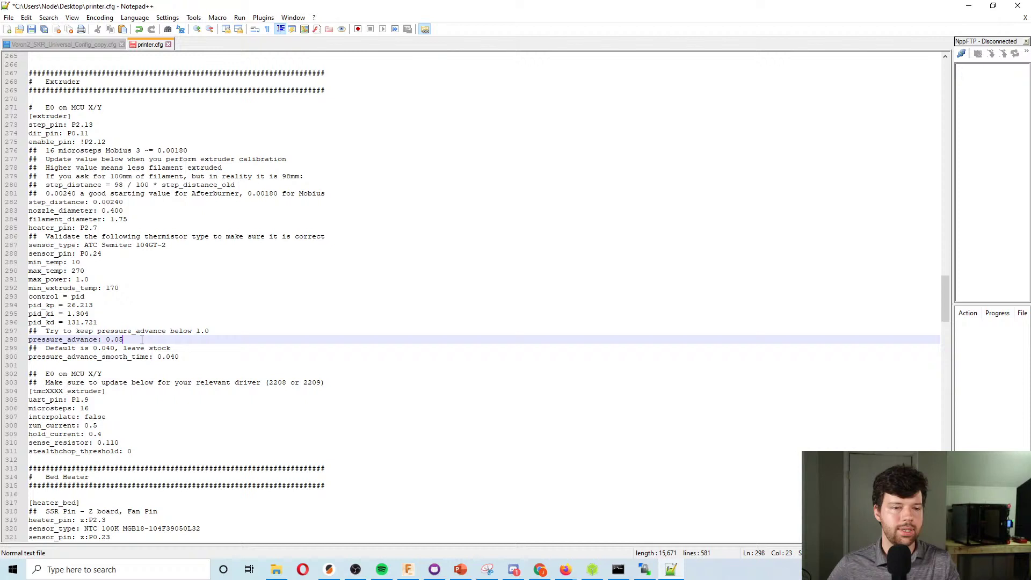
pyautogui.click(186, 359)
pyautogui.click(179, 341)
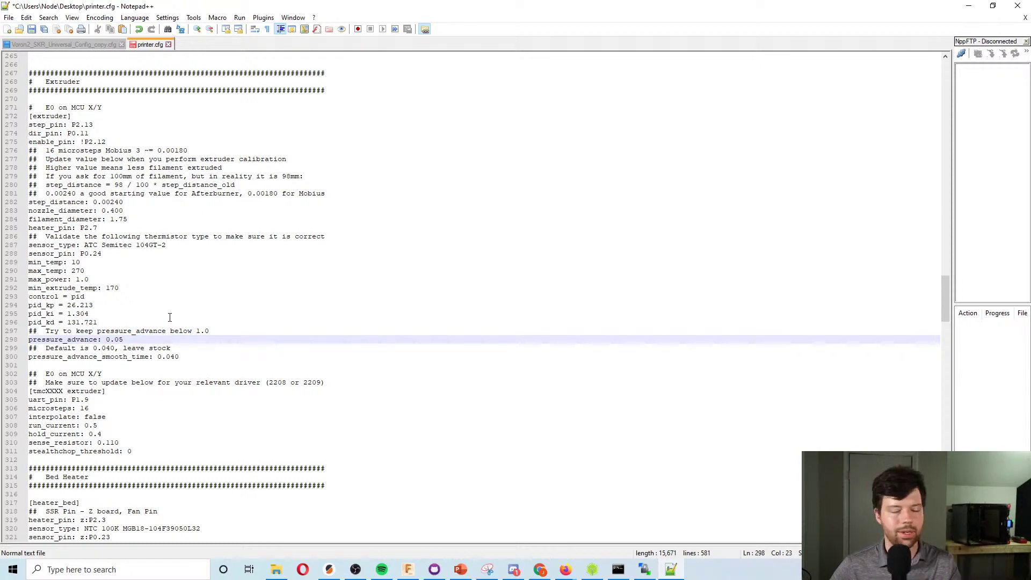
# Change the extruder driver header to [tmc2209 extruder] and check its run_current of 0.5
pyautogui.scroll(-3, 249, 373)
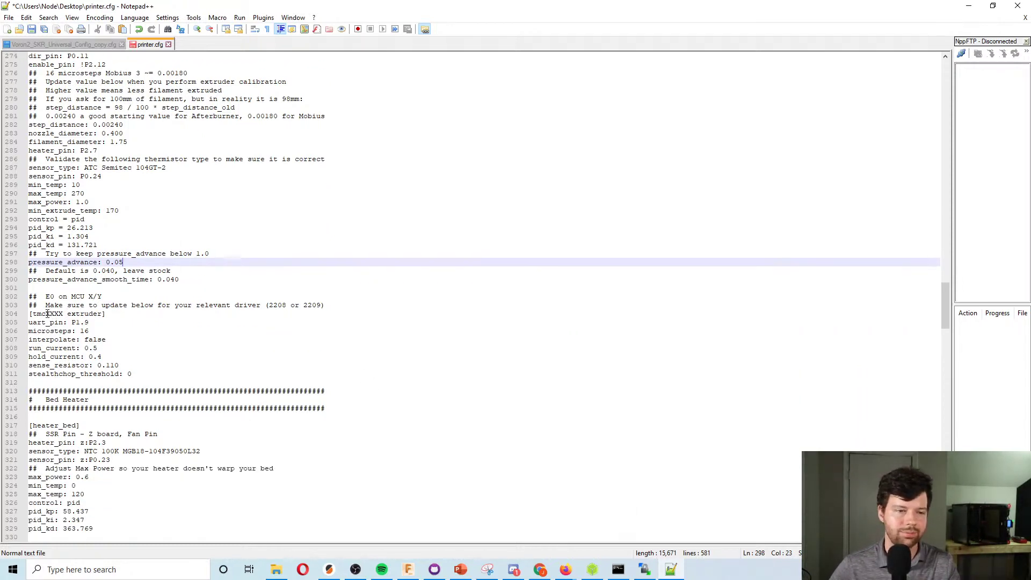
pyautogui.moveTo(46, 313); pyautogui.dragTo(63, 316)
pyautogui.write('2209')
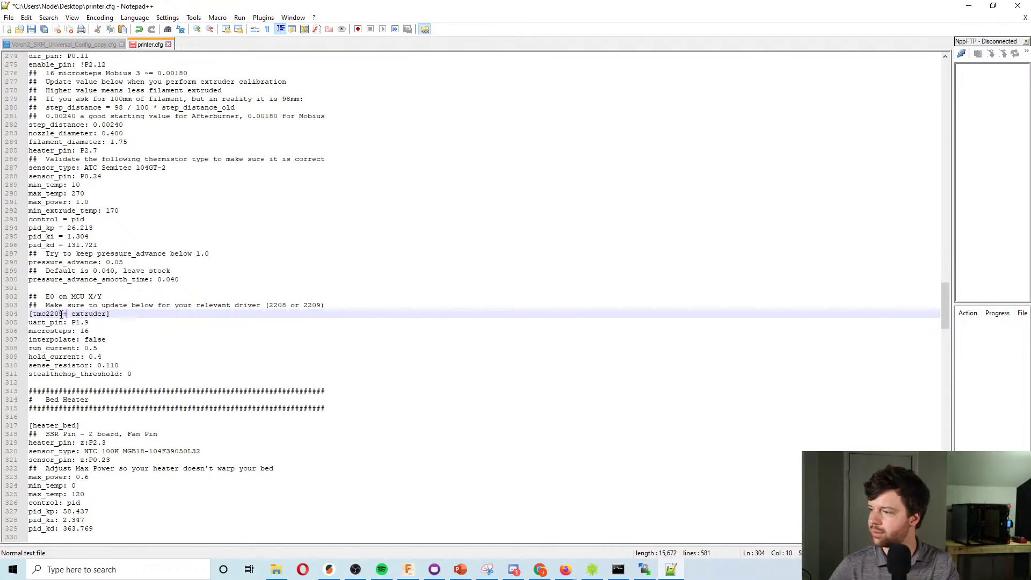
pyautogui.press('BackSpace')
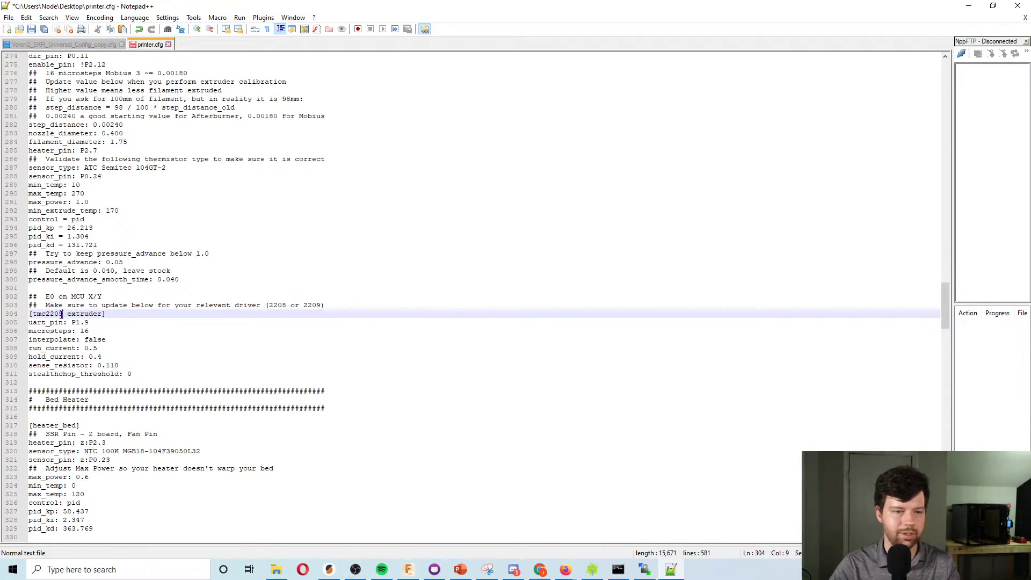
pyautogui.click(142, 339)
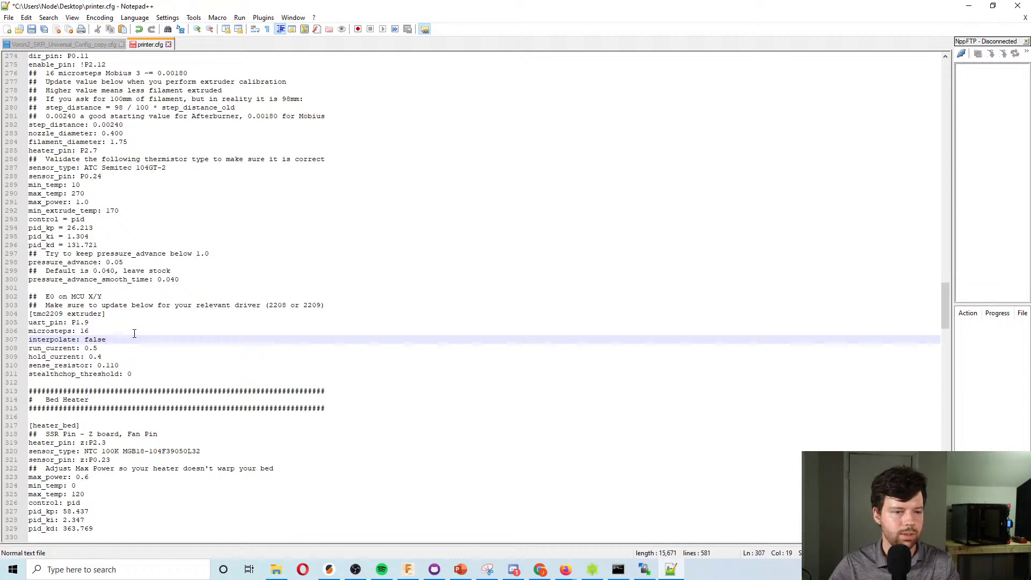
pyautogui.click(122, 349)
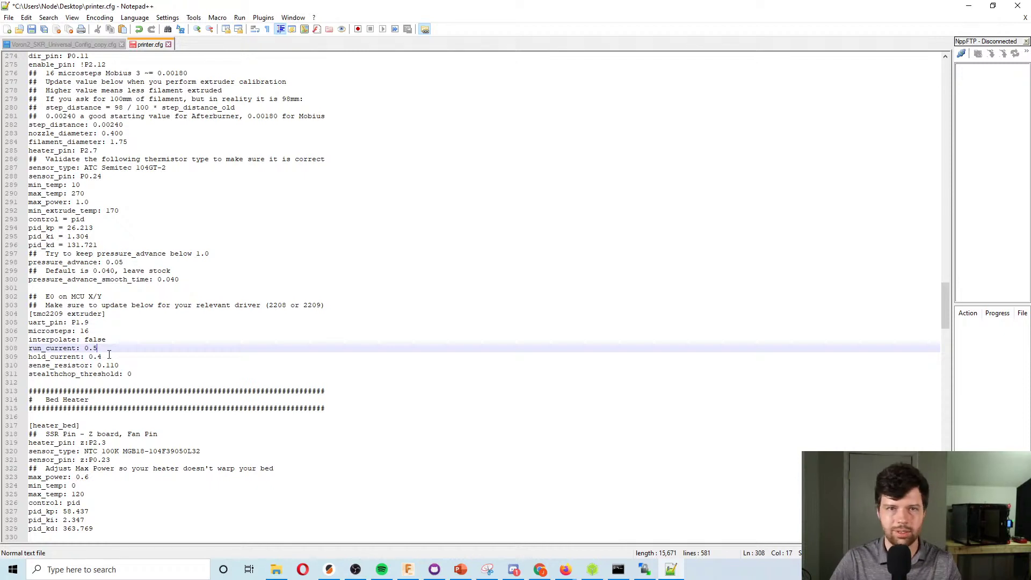
pyautogui.click(109, 355)
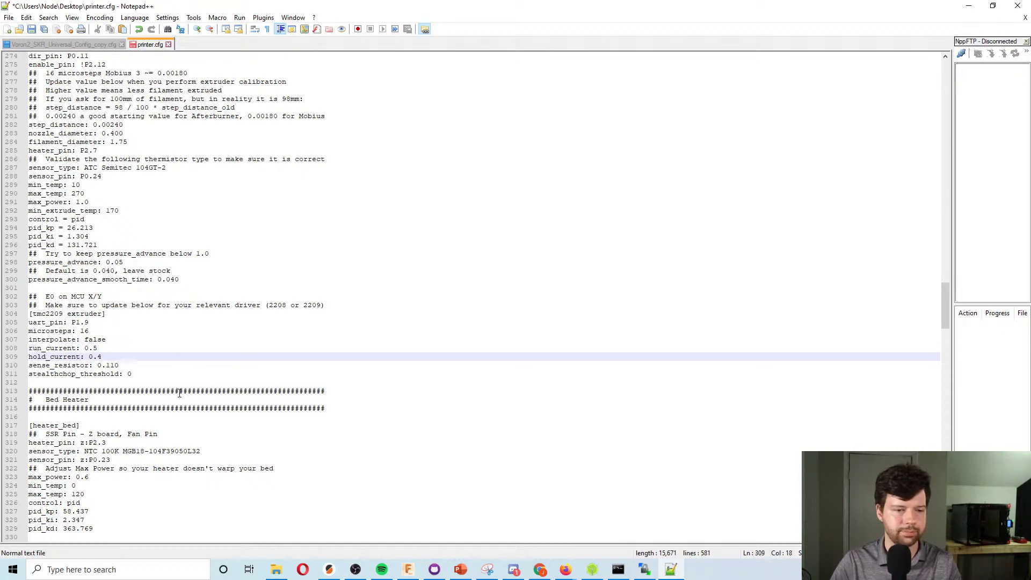
pyautogui.scroll(-6, 182, 389)
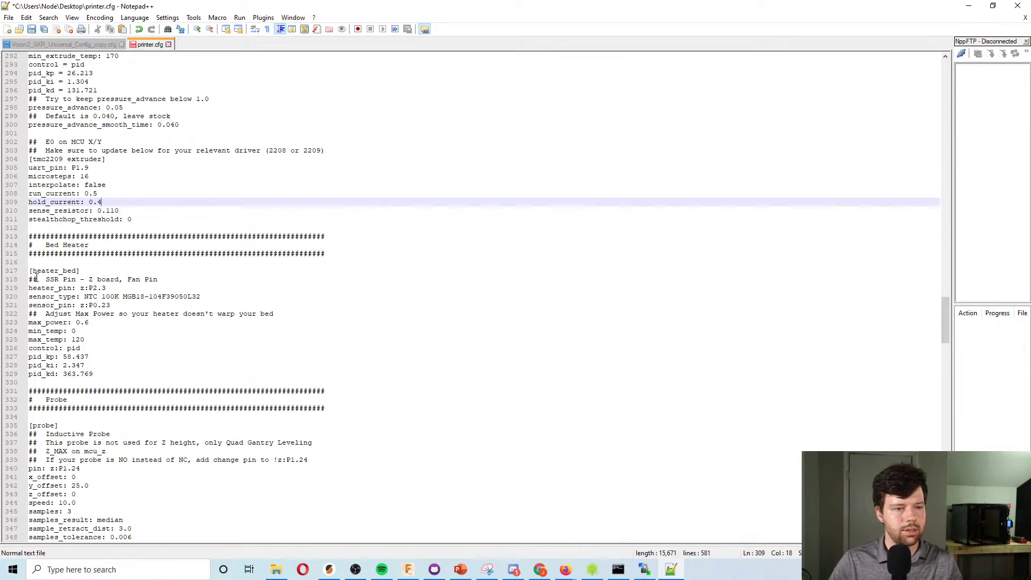
pyautogui.click(93, 322)
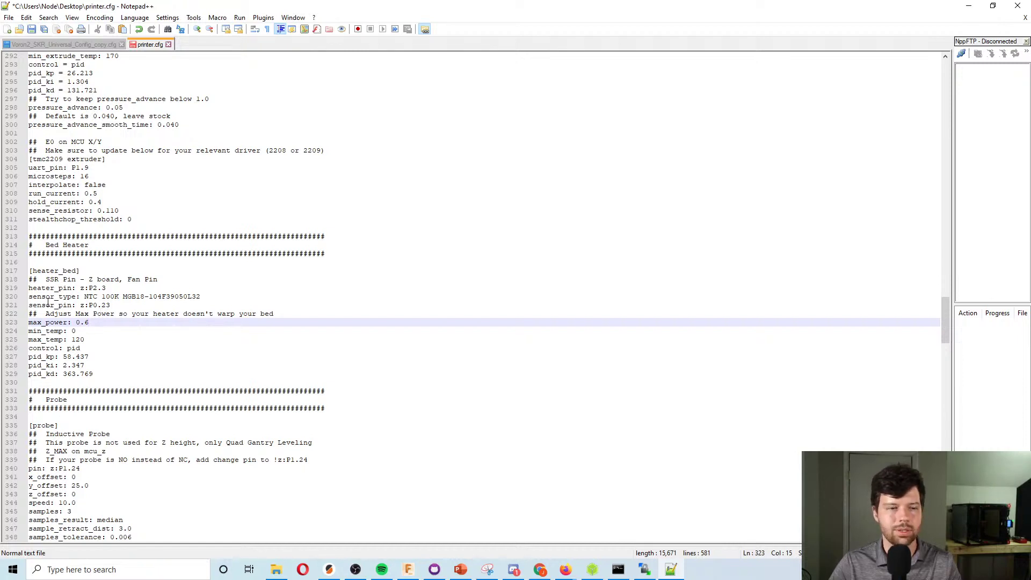
pyautogui.moveTo(75, 322); pyautogui.dragTo(93, 323)
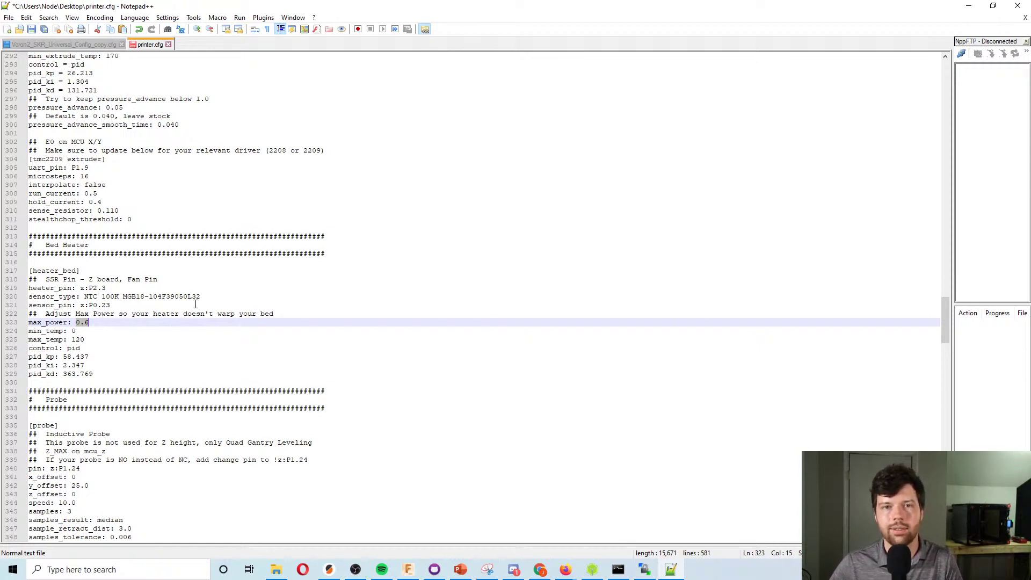
pyautogui.click(153, 321)
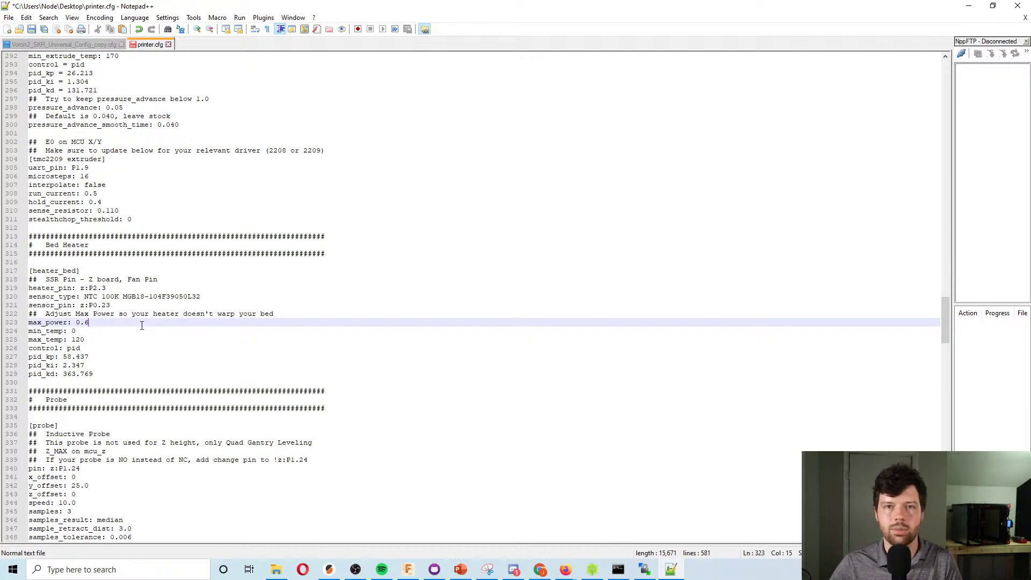
pyautogui.click(131, 340)
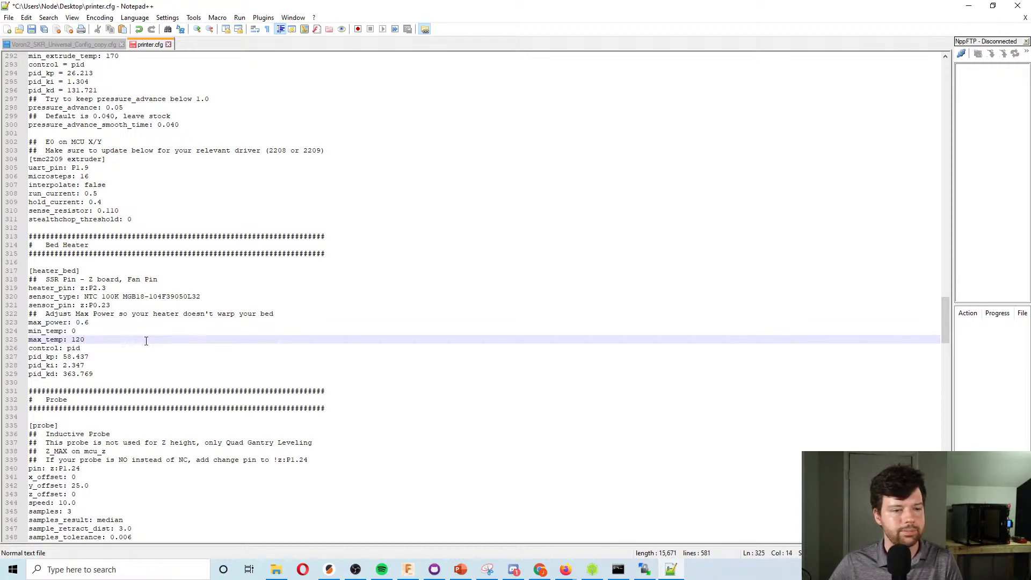
pyautogui.scroll(-7, 139, 358)
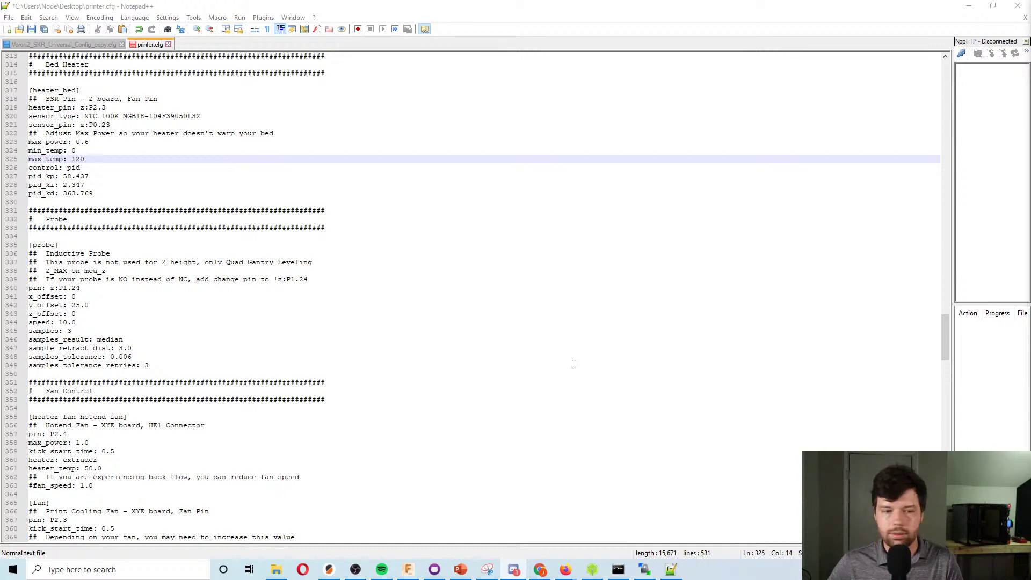
pyautogui.click(244, 313)
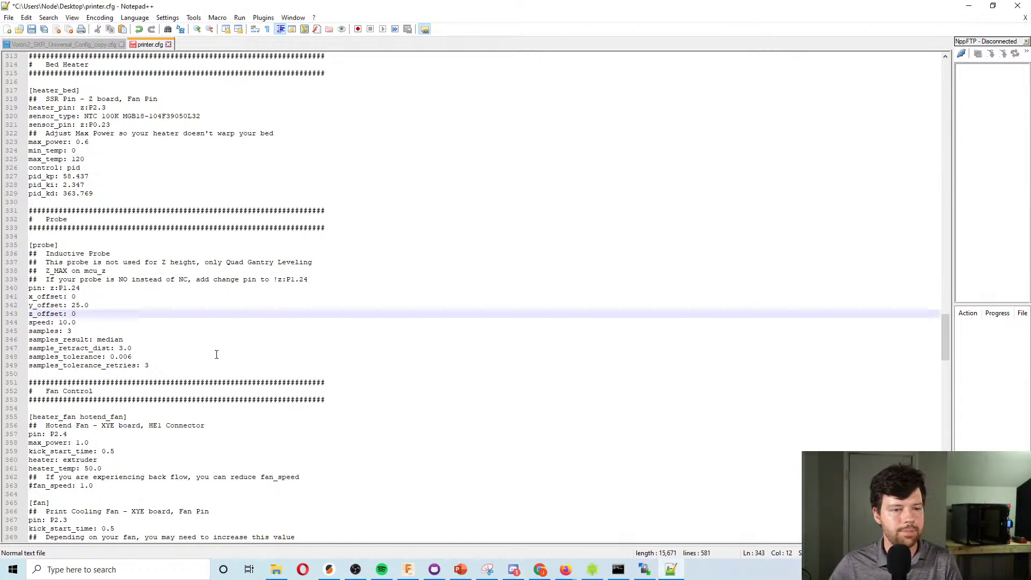
pyautogui.click(141, 331)
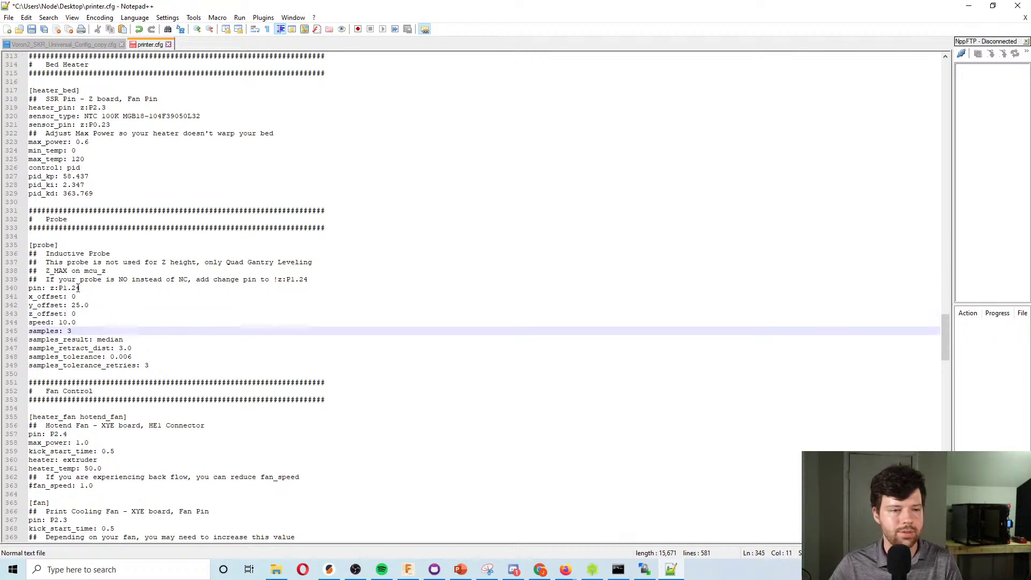
pyautogui.moveTo(80, 289); pyautogui.dragTo(50, 289)
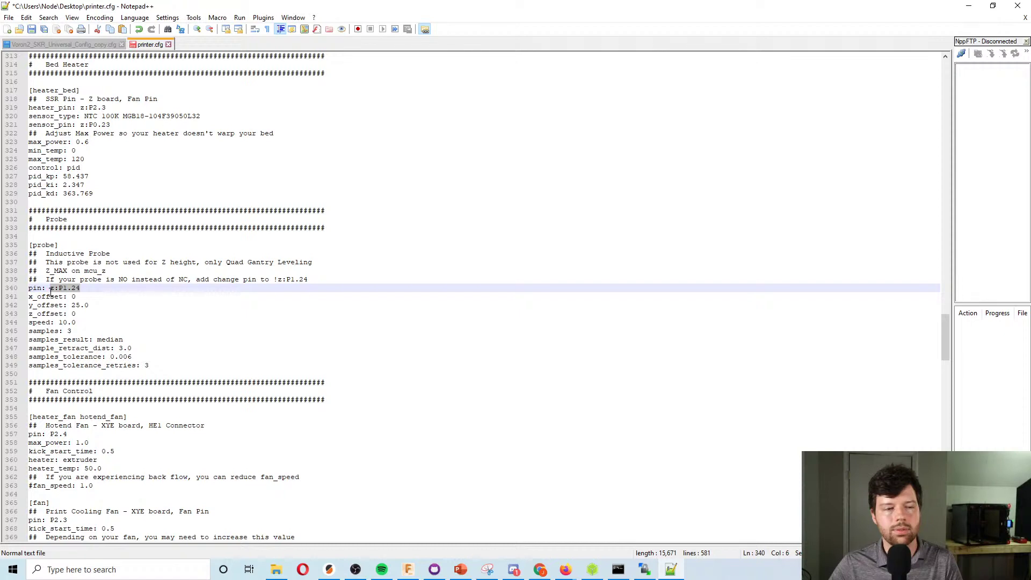
pyautogui.click(83, 291)
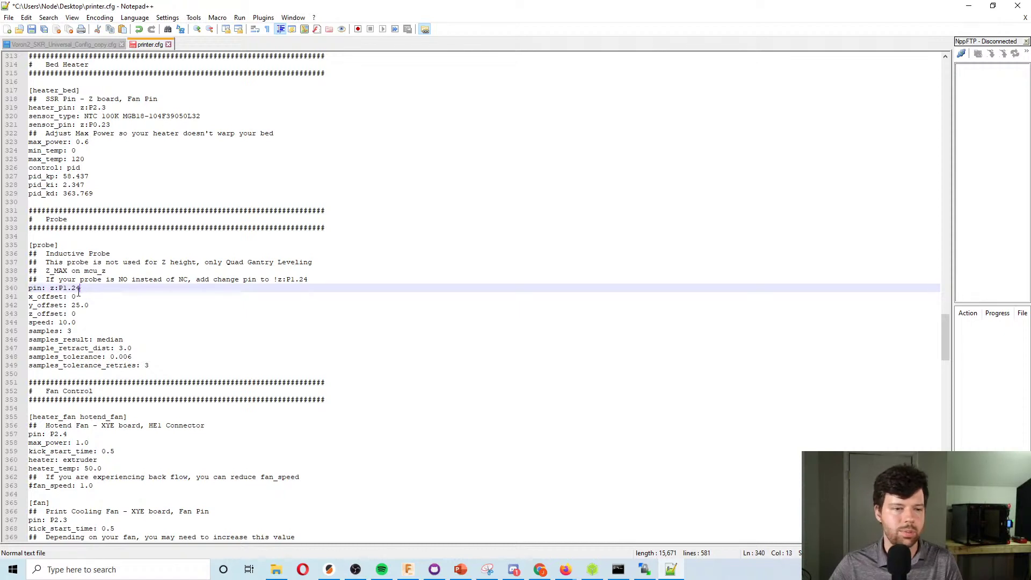
pyautogui.moveTo(83, 291); pyautogui.dragTo(54, 291)
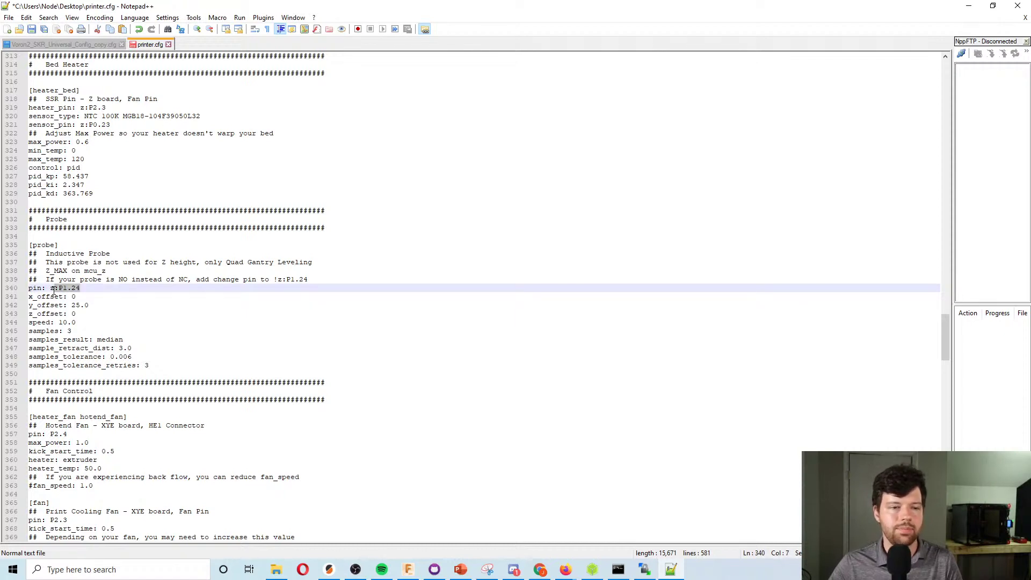
pyautogui.click(99, 286)
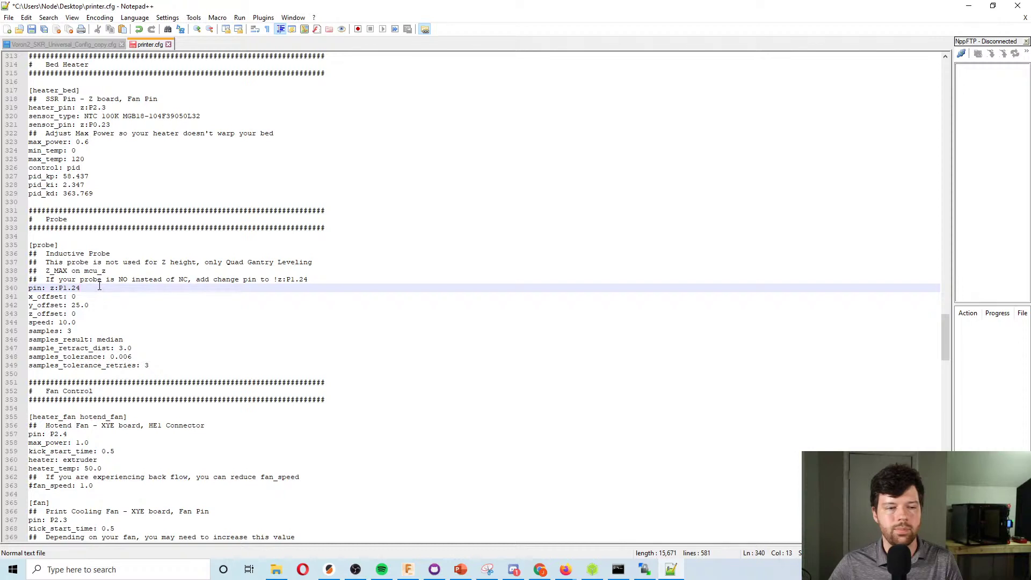
pyautogui.moveTo(28, 305); pyautogui.dragTo(97, 306)
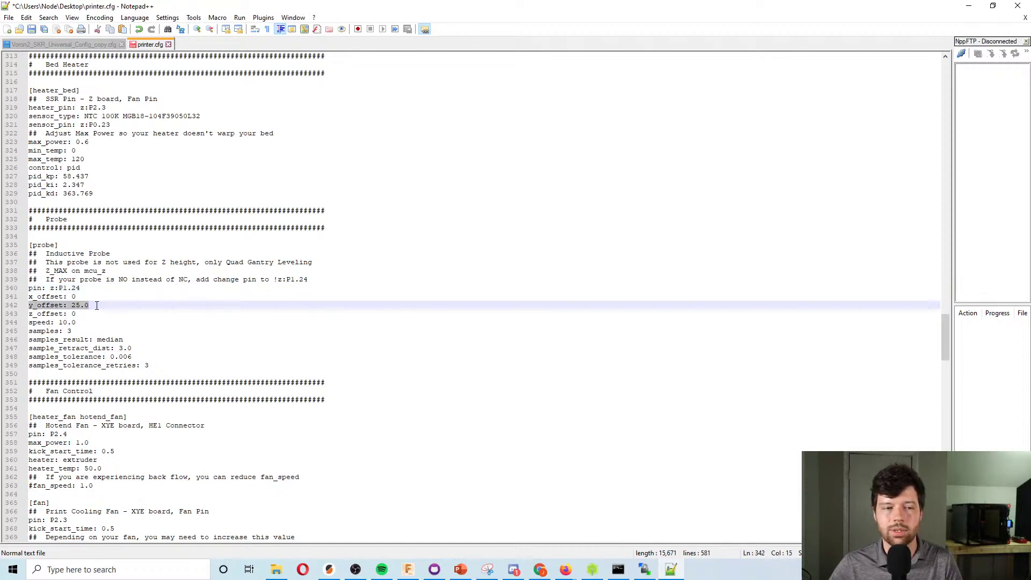
pyautogui.click(97, 305)
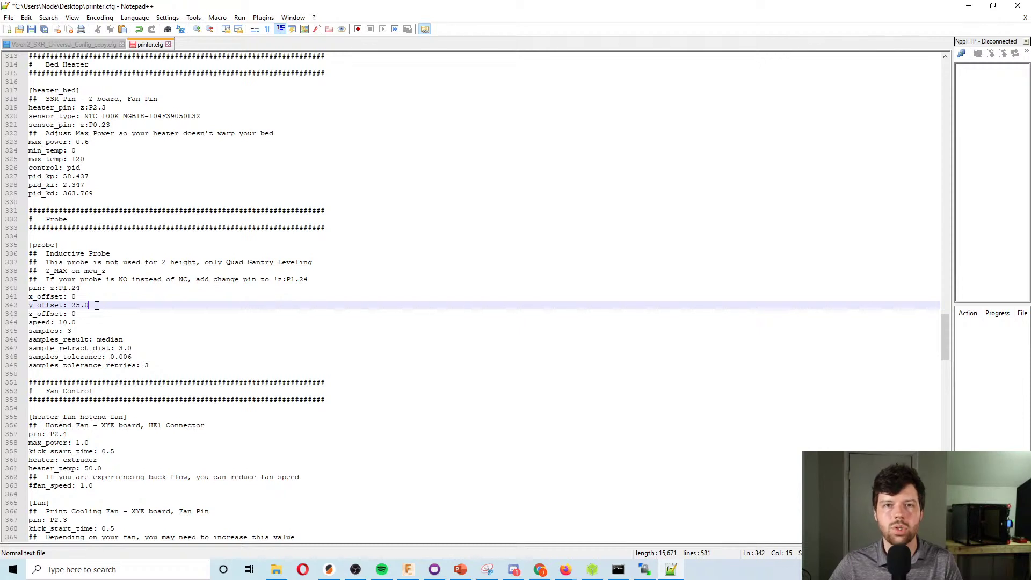
pyautogui.hotkey('shift', 'Left')
pyautogui.hotkey('shift', 'Left')
pyautogui.hotkey('shift', 'Left')
pyautogui.hotkey('shift', 'Left')
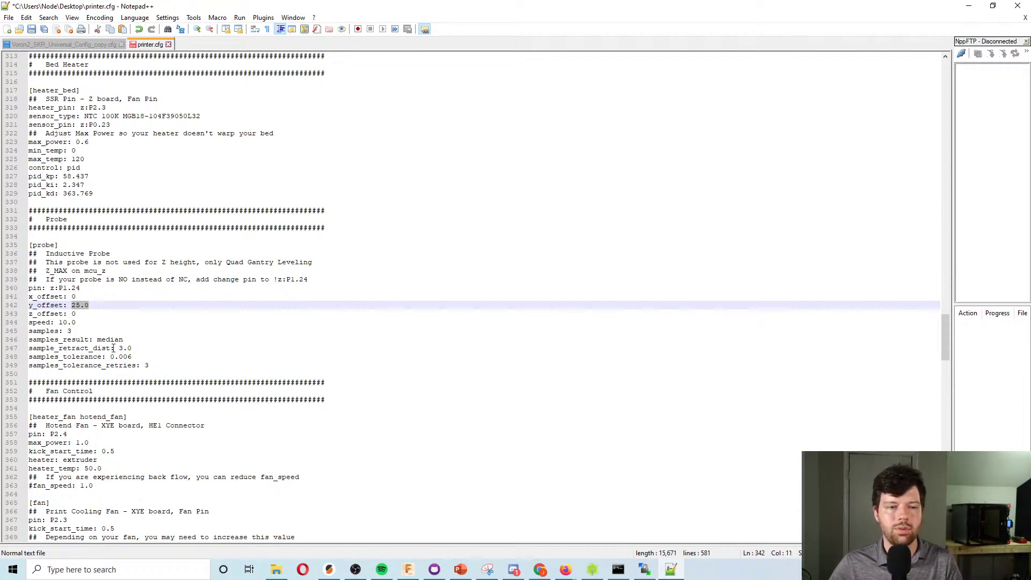
pyautogui.click(107, 307)
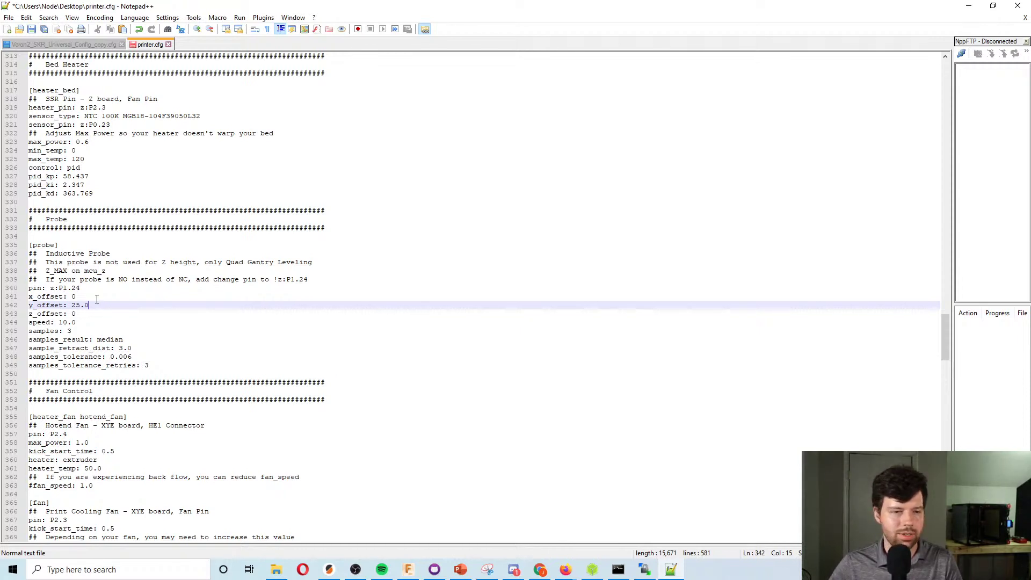
pyautogui.click(84, 333)
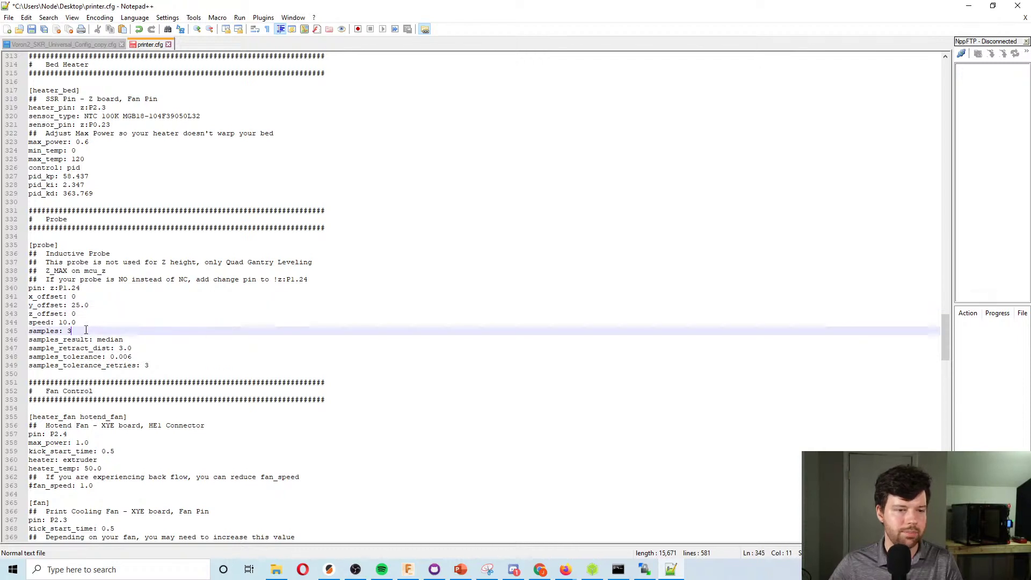
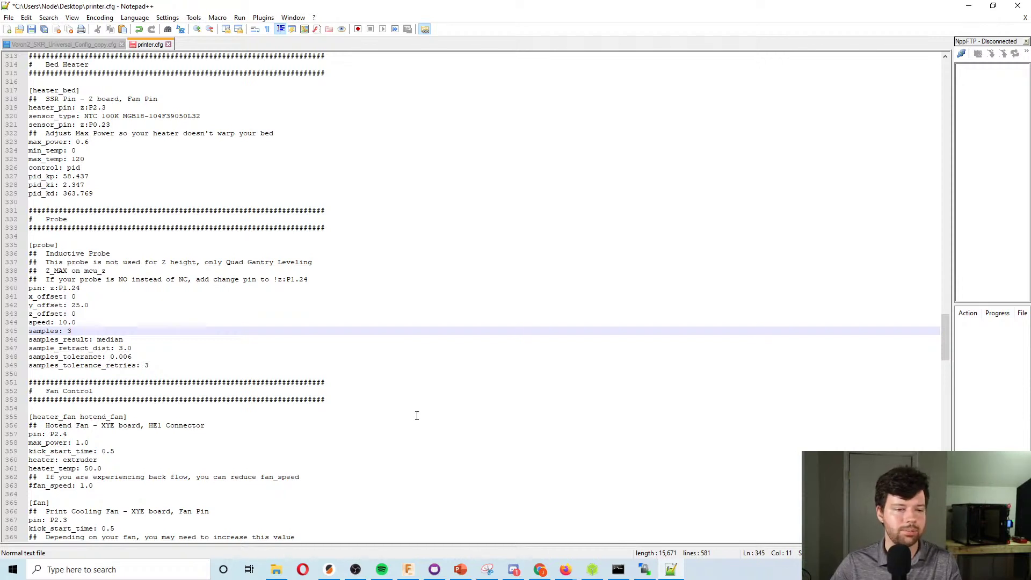
# Review the fan settings, trying off_below 0.05 before restoring it to 0.10
pyautogui.scroll(-5, 416, 416)
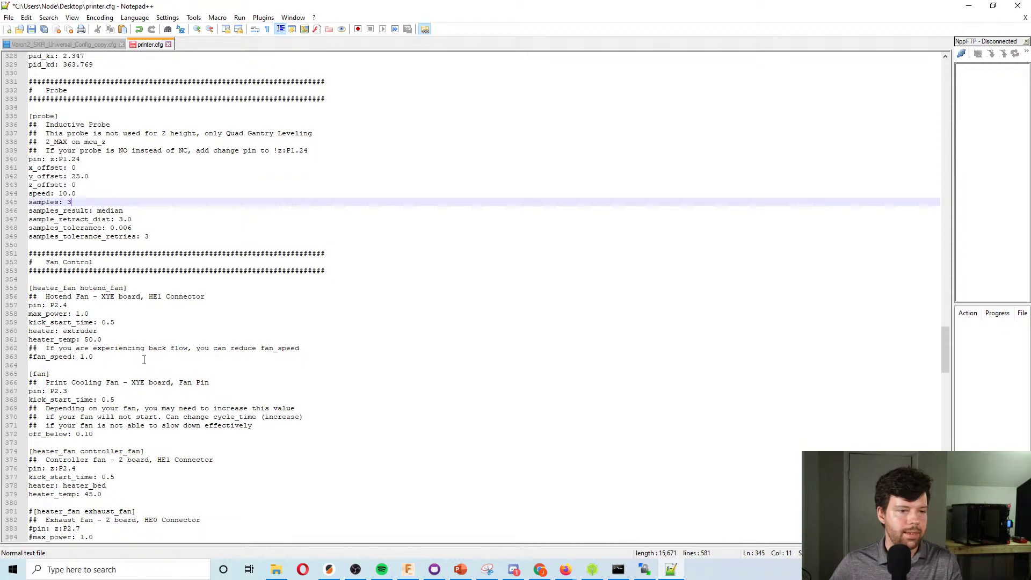
pyautogui.scroll(-4, 144, 360)
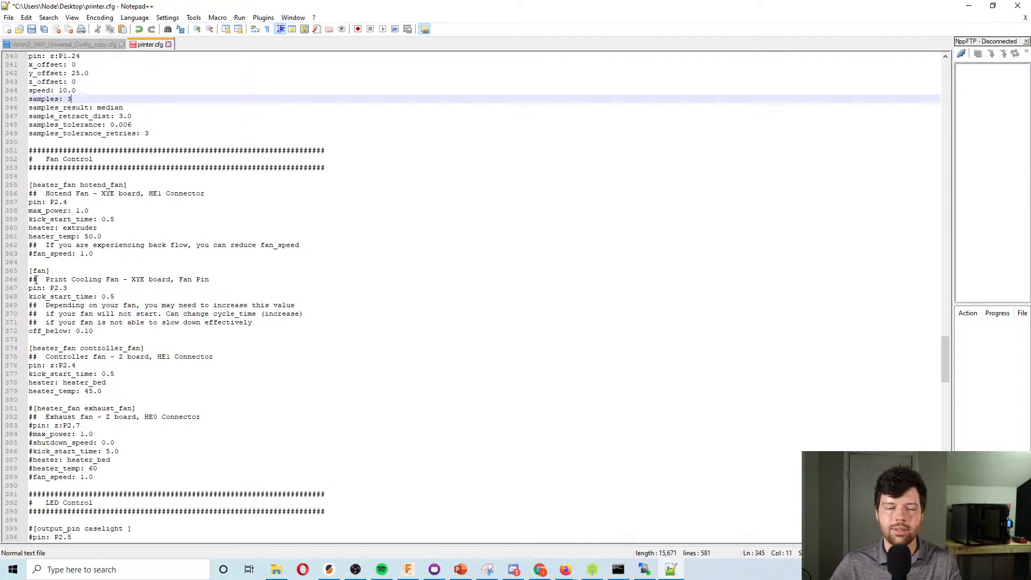
pyautogui.click(260, 323)
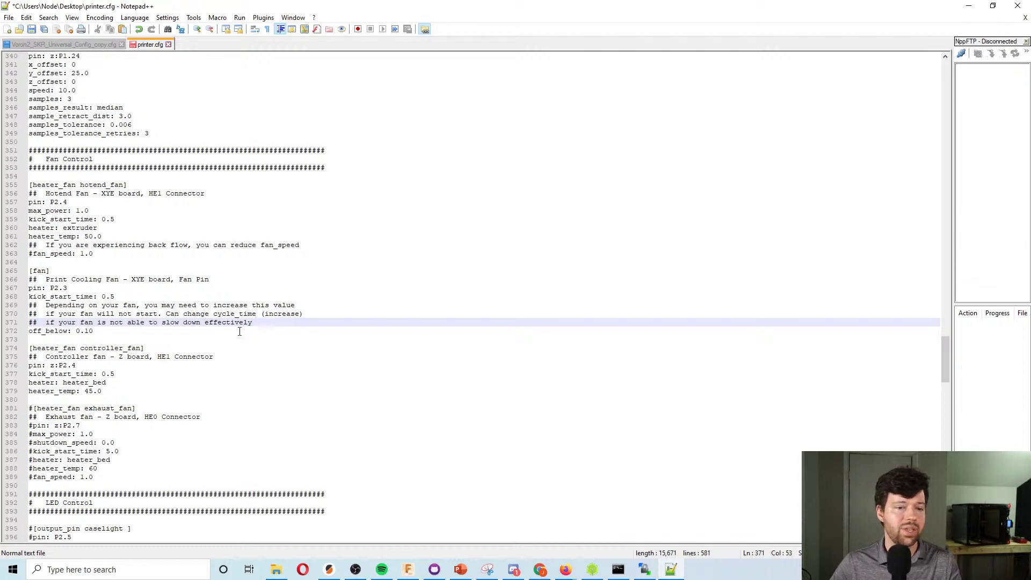
pyautogui.moveTo(125, 331); pyautogui.dragTo(28, 331)
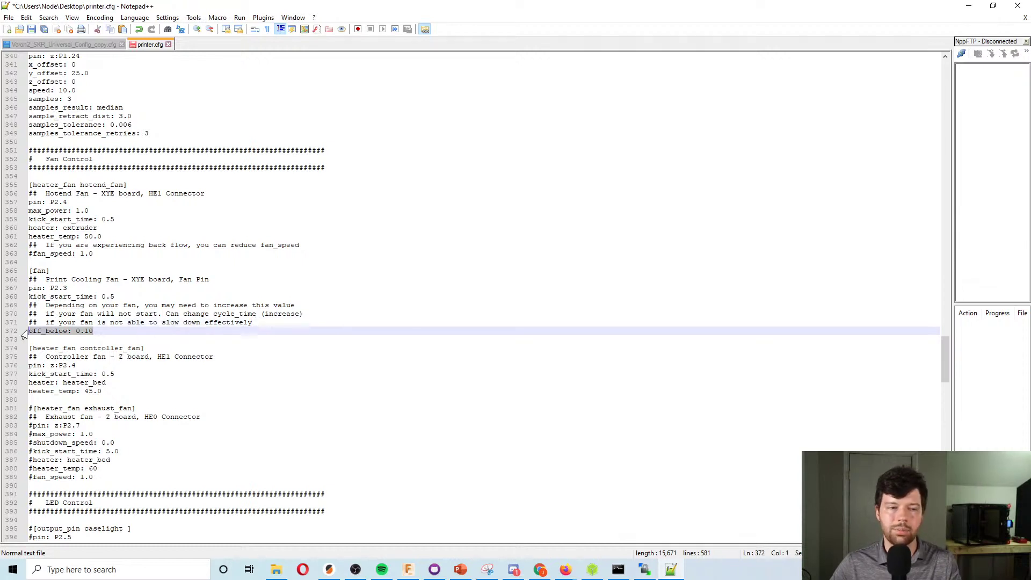
pyautogui.click(100, 331)
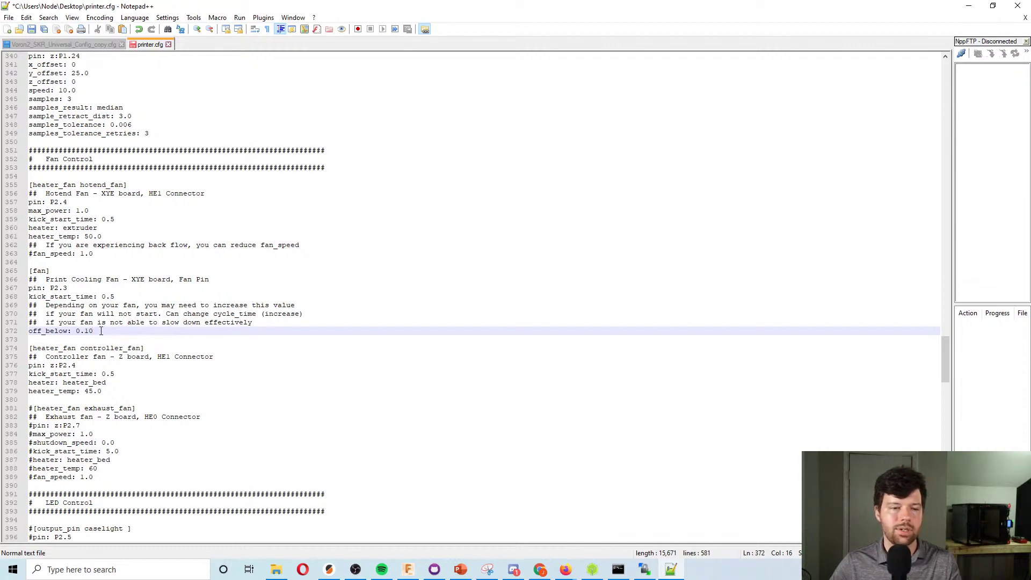
pyautogui.press('BackSpace')
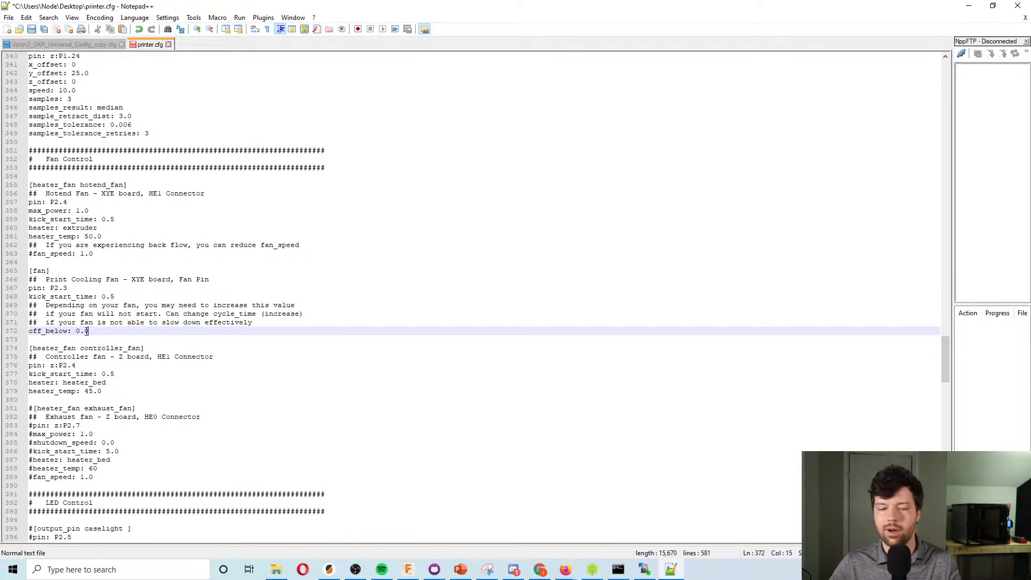
pyautogui.press('BackSpace')
pyautogui.write('5')
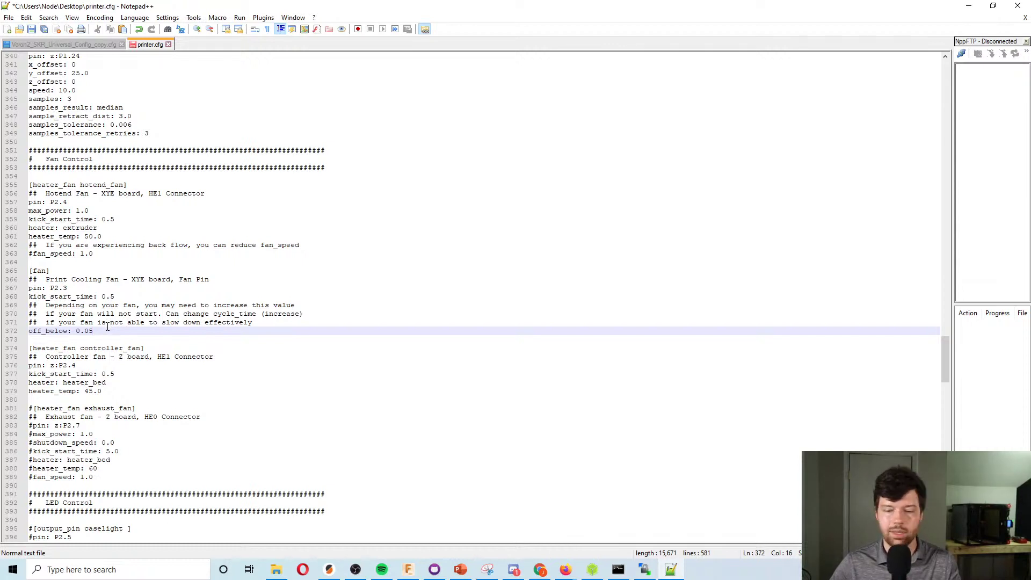
pyautogui.press('BackSpace')
pyautogui.press('BackSpace')
pyautogui.write('10')
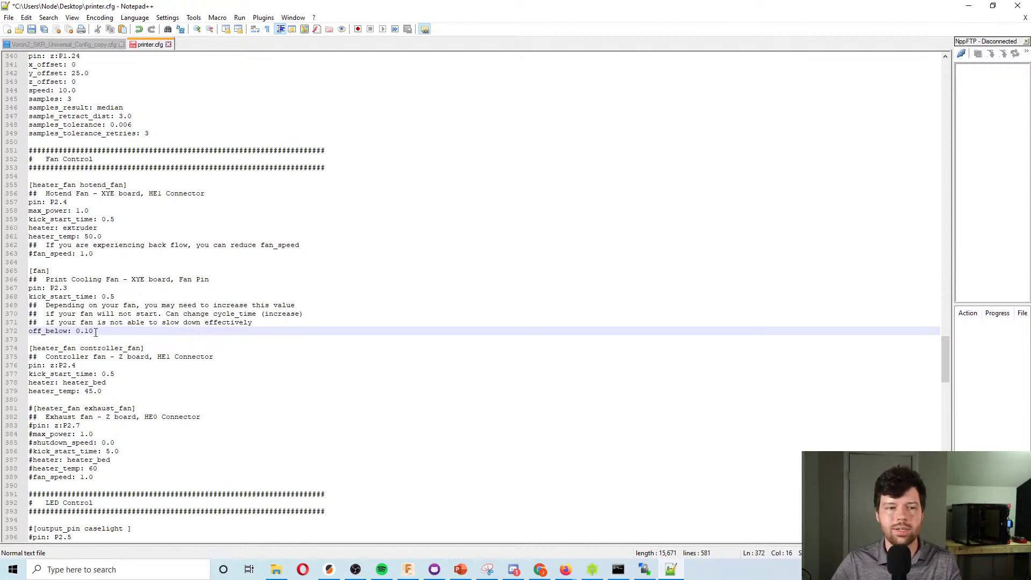
pyautogui.moveTo(29, 296); pyautogui.dragTo(128, 294)
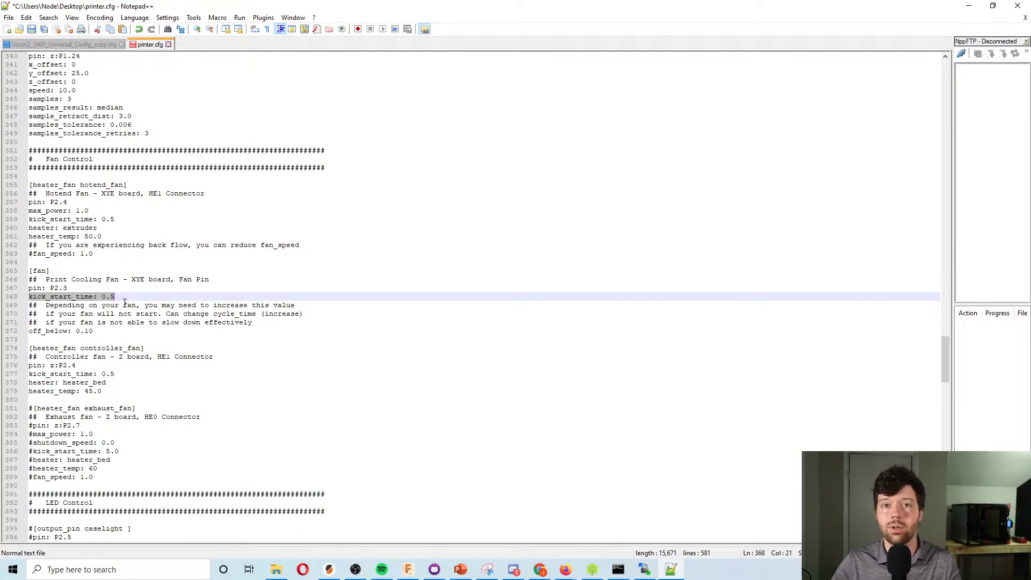
pyautogui.click(109, 331)
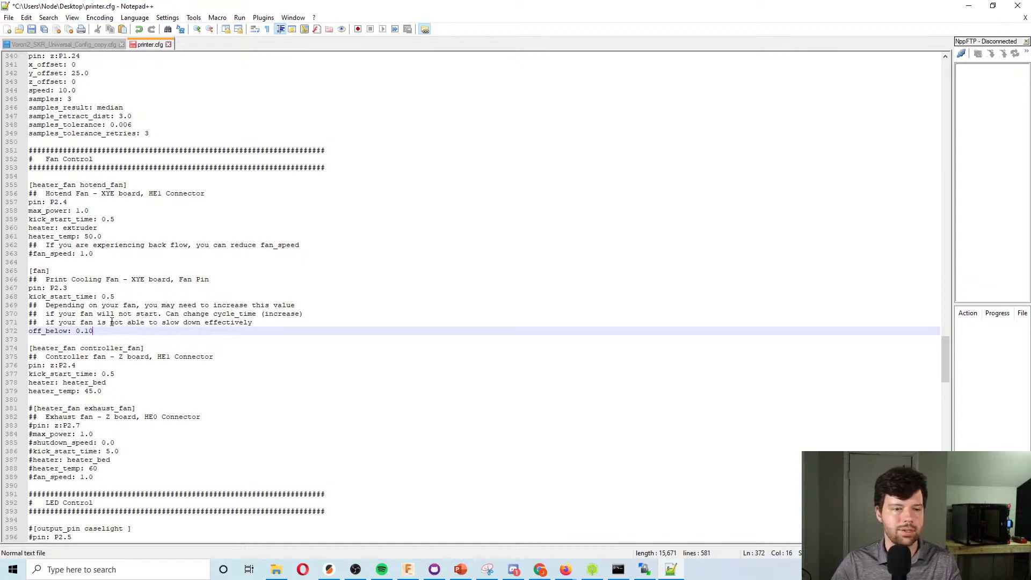
pyautogui.click(130, 298)
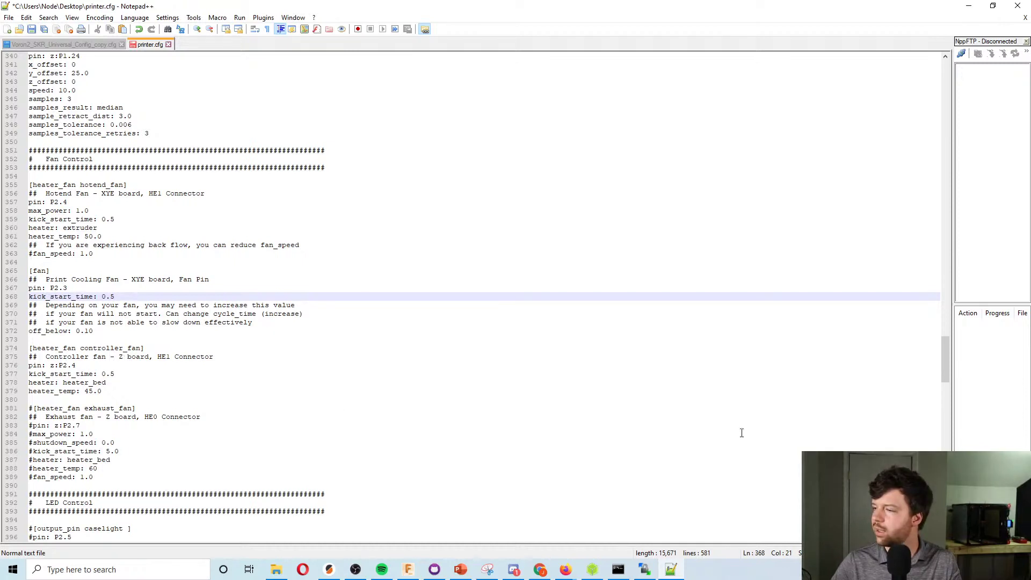
# Remove the # from G0 X175 Y175 Z30 F3600, leaving the 250 and 300 lines commented
pyautogui.scroll(-5, 250, 463)
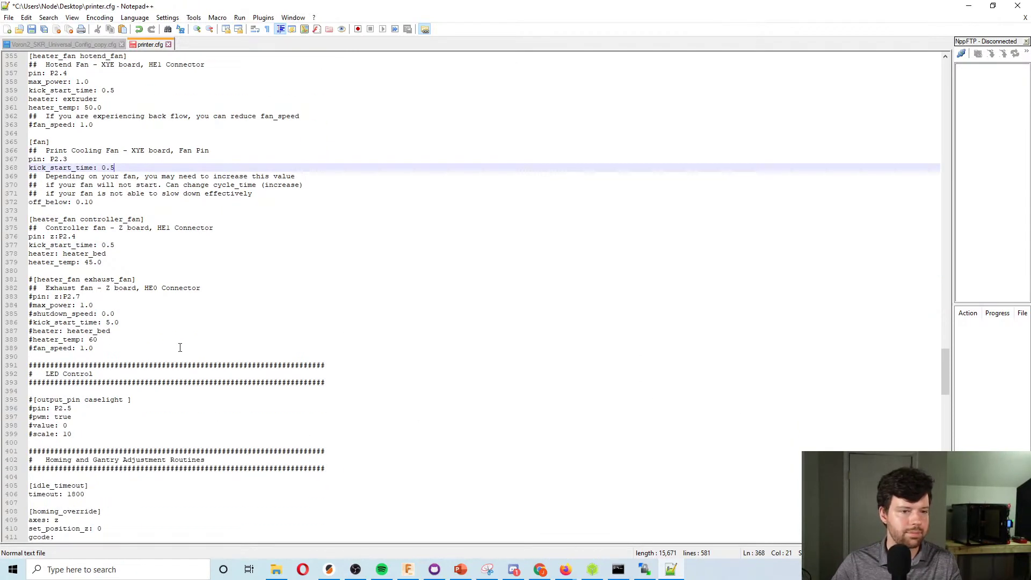
pyautogui.click(176, 339)
pyautogui.moveTo(49, 257); pyautogui.dragTo(161, 350)
pyautogui.scroll(-6, 161, 349)
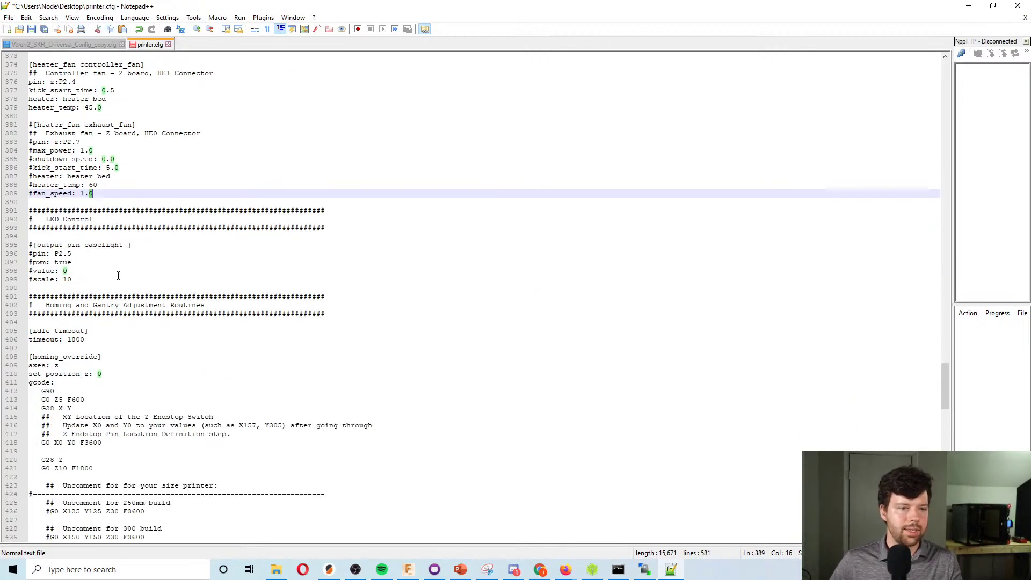
pyautogui.moveTo(118, 275)
pyautogui.mouseDown()
pyautogui.moveTo(64, 246)
pyautogui.moveTo(103, 274)
pyautogui.mouseUp()
pyautogui.scroll(-3, 106, 277)
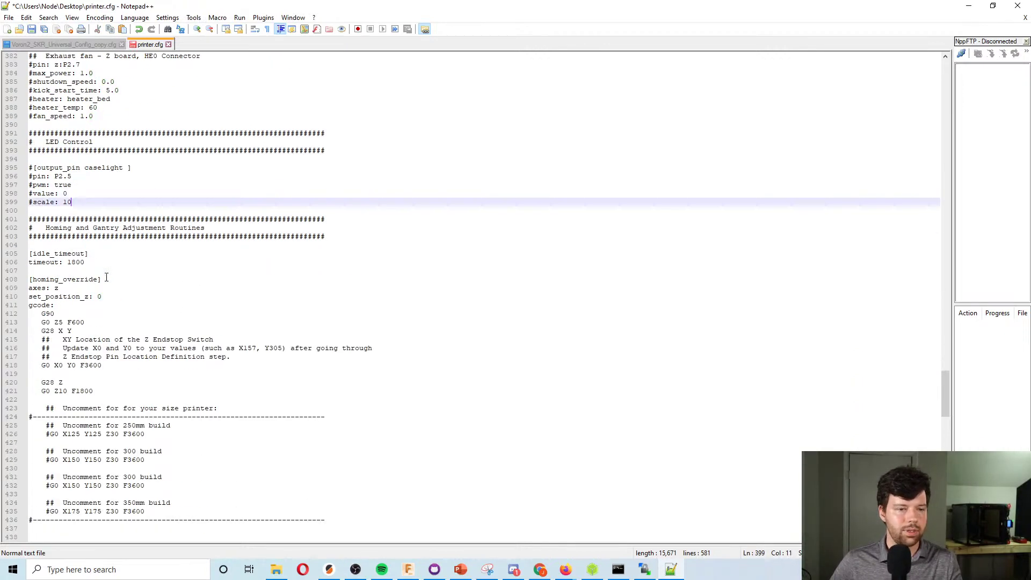
pyautogui.scroll(-2, 106, 278)
pyautogui.scroll(-1, 120, 274)
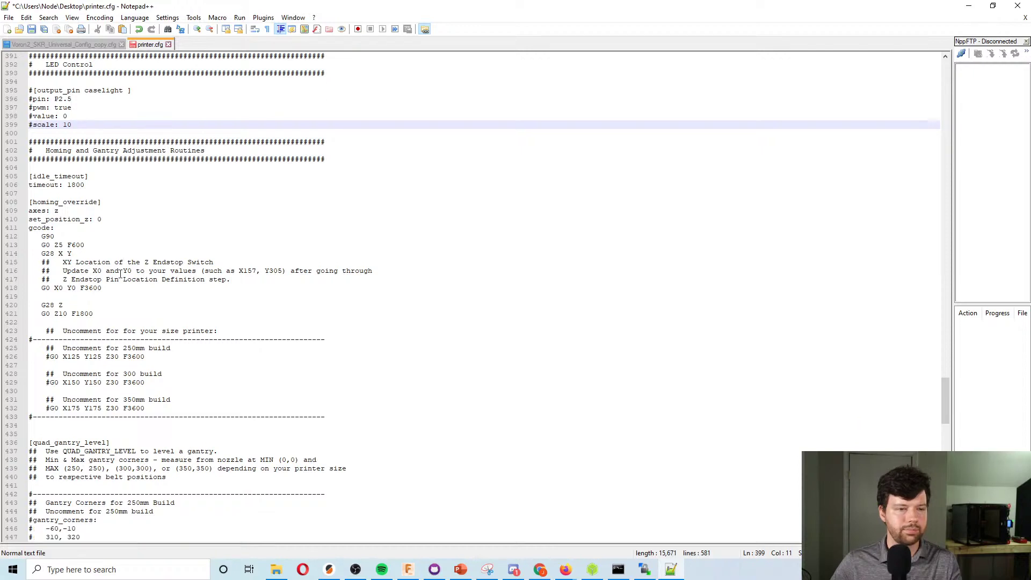
pyautogui.scroll(-3, 120, 274)
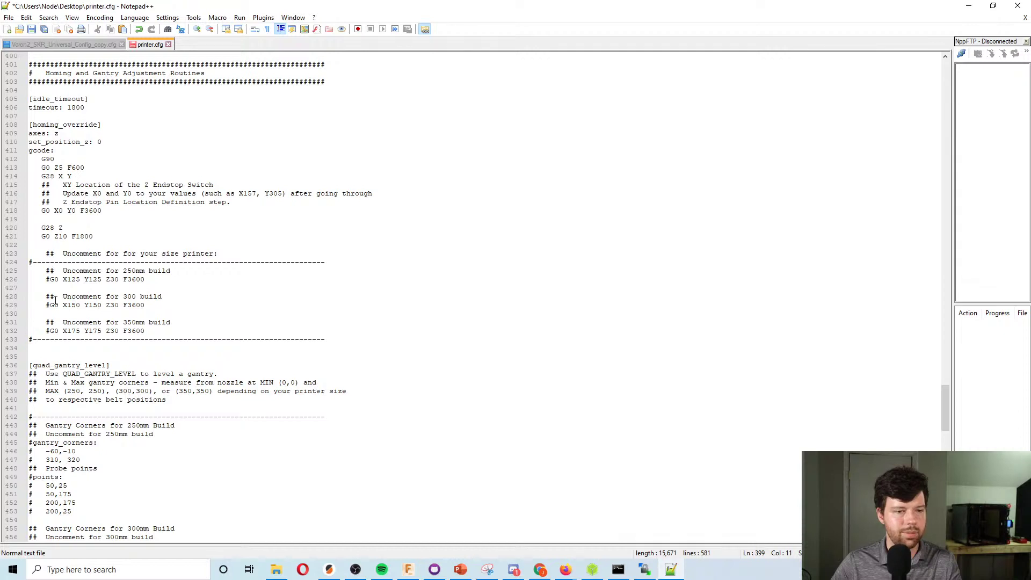
pyautogui.click(52, 332)
pyautogui.press('BackSpace')
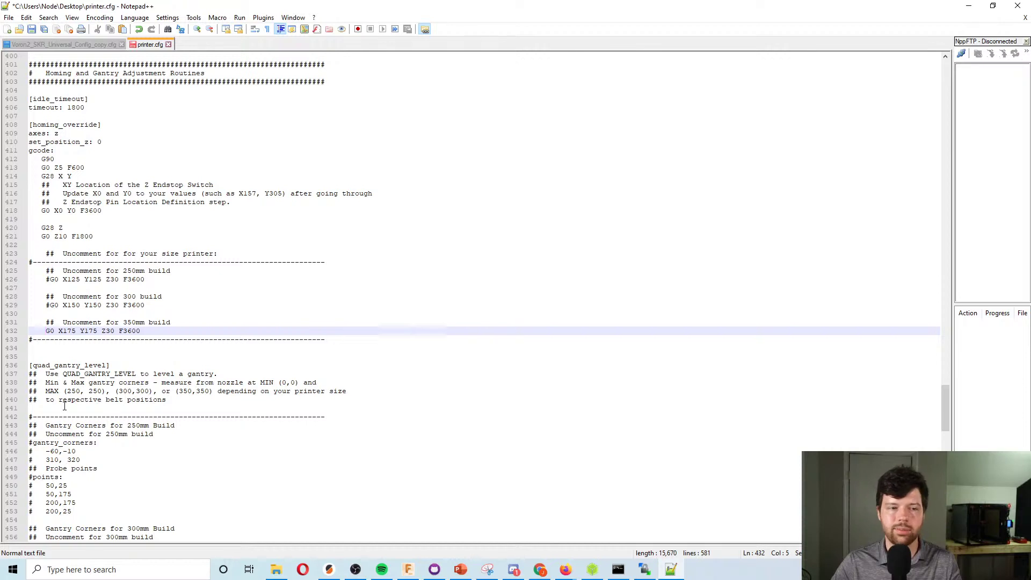
pyautogui.click(87, 353)
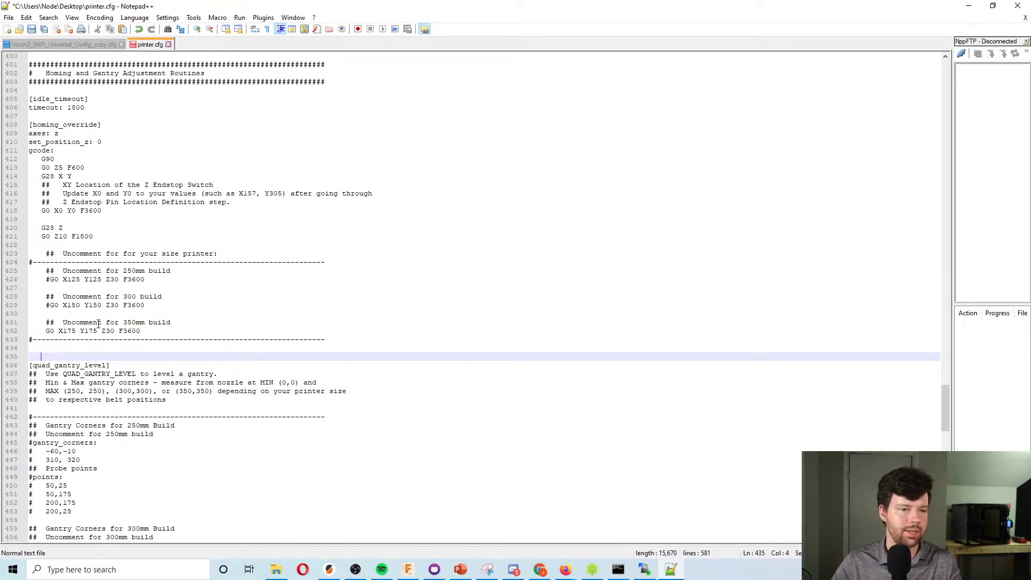
pyautogui.scroll(-7, 98, 323)
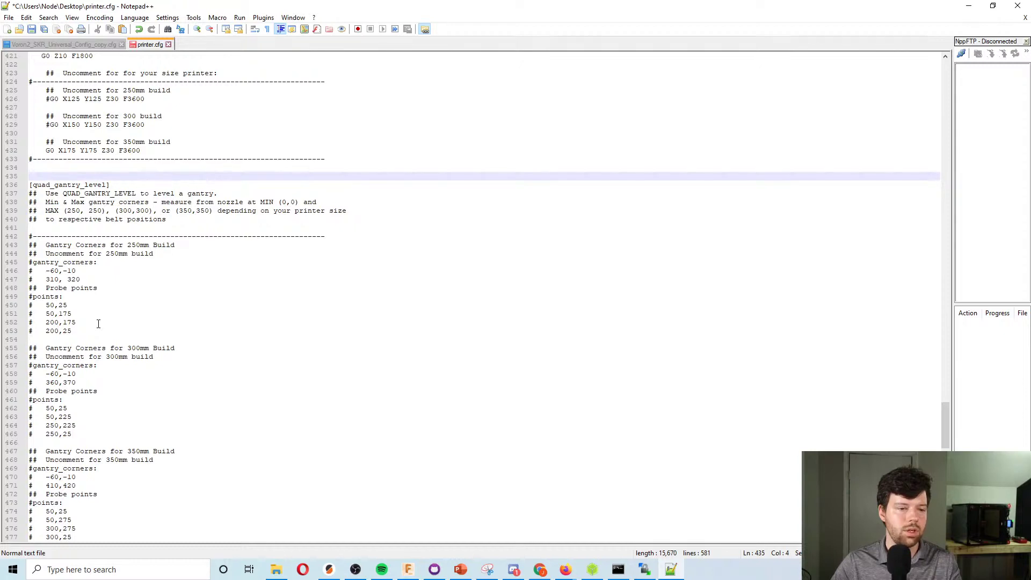
pyautogui.scroll(-5, 98, 324)
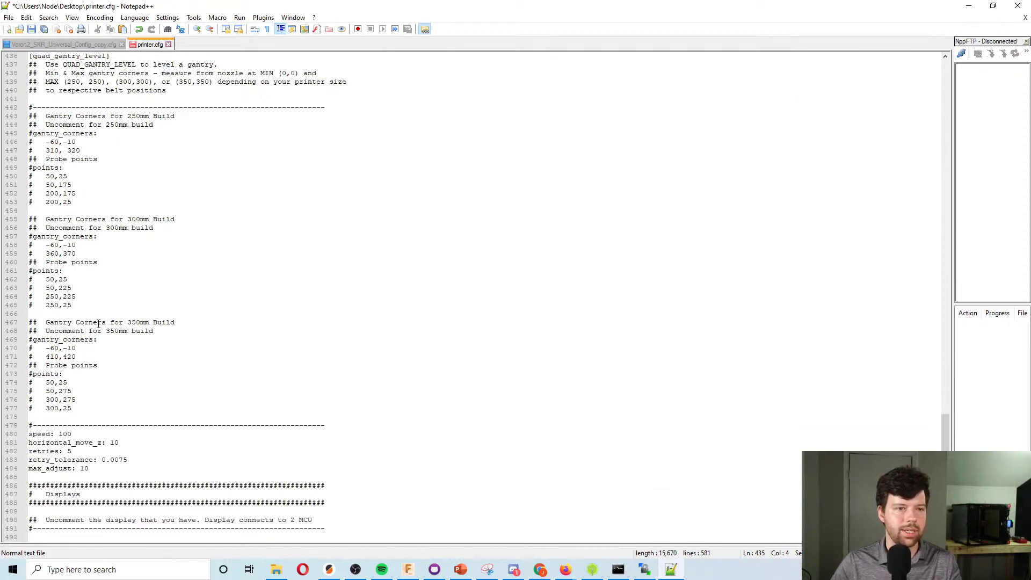
pyautogui.click(33, 340)
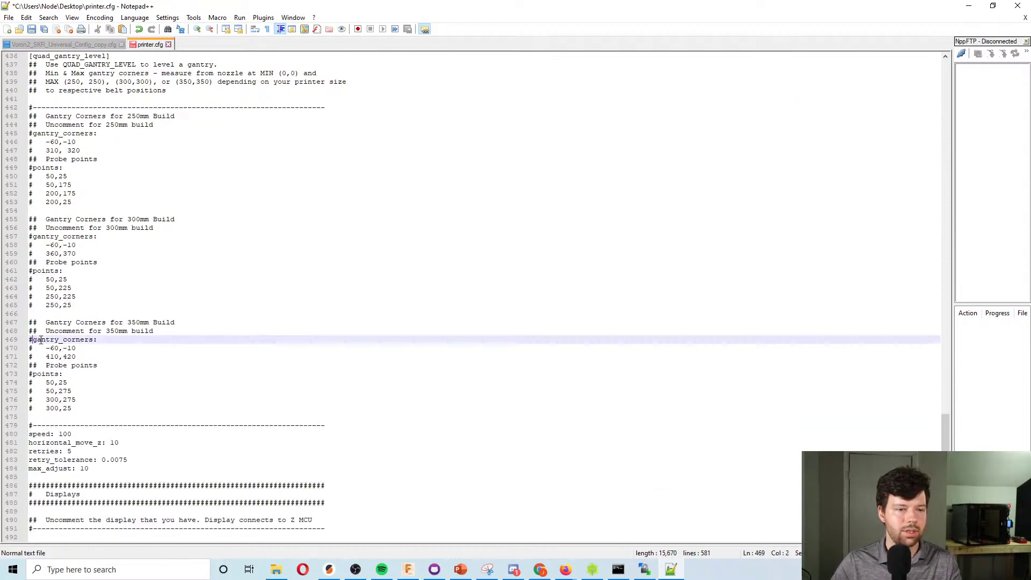
pyautogui.press('BackSpace')
pyautogui.press('Down')
pyautogui.press('Right')
pyautogui.press('BackSpace')
pyautogui.press('Down')
pyautogui.press('Right')
pyautogui.press('BackSpace')
pyautogui.press('Down')
pyautogui.press('Right')
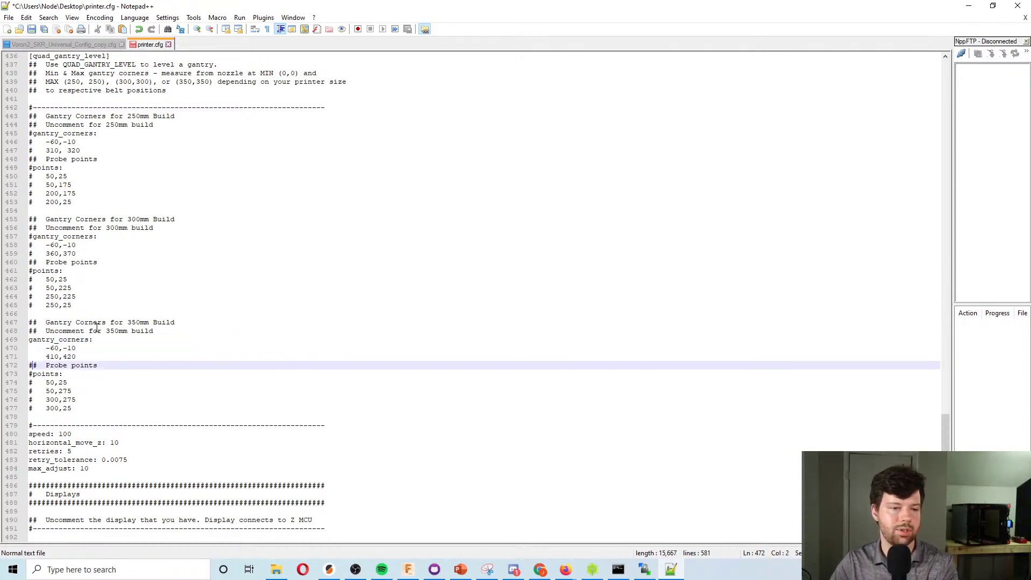
pyautogui.press('Down')
pyautogui.press('BackSpace')
pyautogui.press('Down')
pyautogui.press('Right')
pyautogui.press('BackSpace')
pyautogui.press('Down')
pyautogui.press('Right')
pyautogui.press('BackSpace')
pyautogui.press('Down')
pyautogui.press('Right')
pyautogui.press('BackSpace')
pyautogui.press('Down')
pyautogui.press('Right')
pyautogui.press('BackSpace')
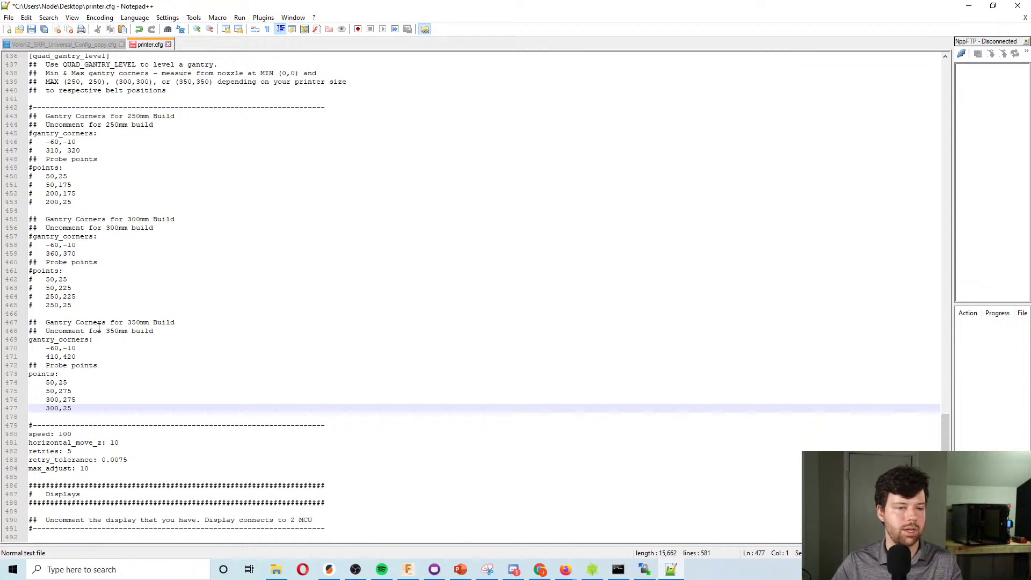
pyautogui.moveTo(83, 359); pyautogui.dragTo(42, 351)
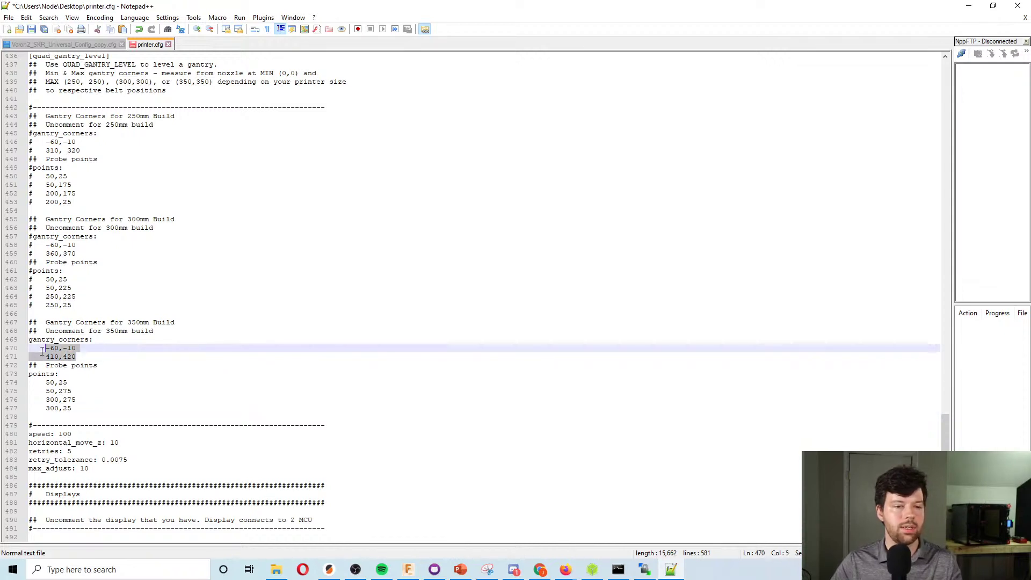
pyautogui.click(149, 357)
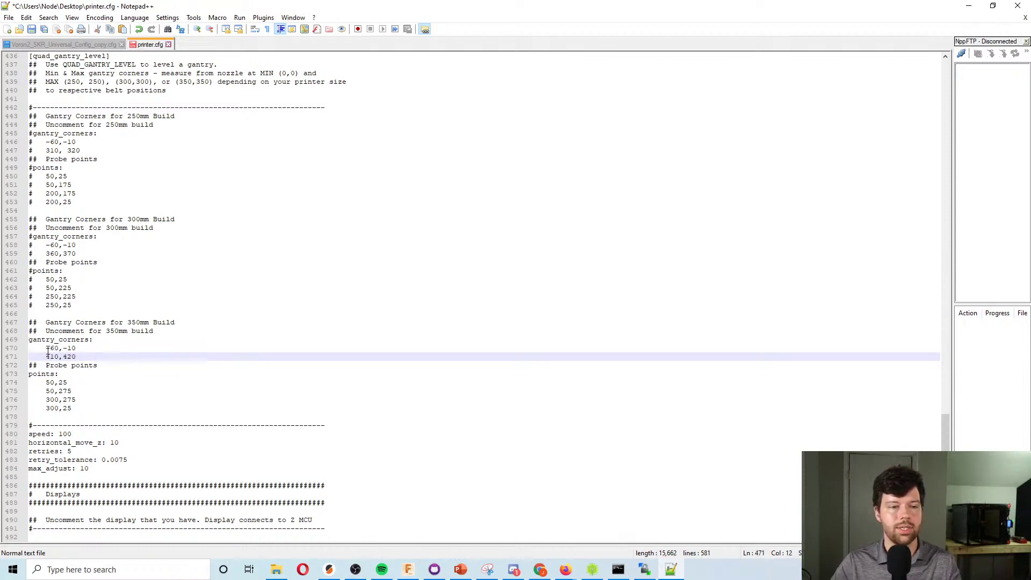
pyautogui.moveTo(46, 349); pyautogui.dragTo(59, 349)
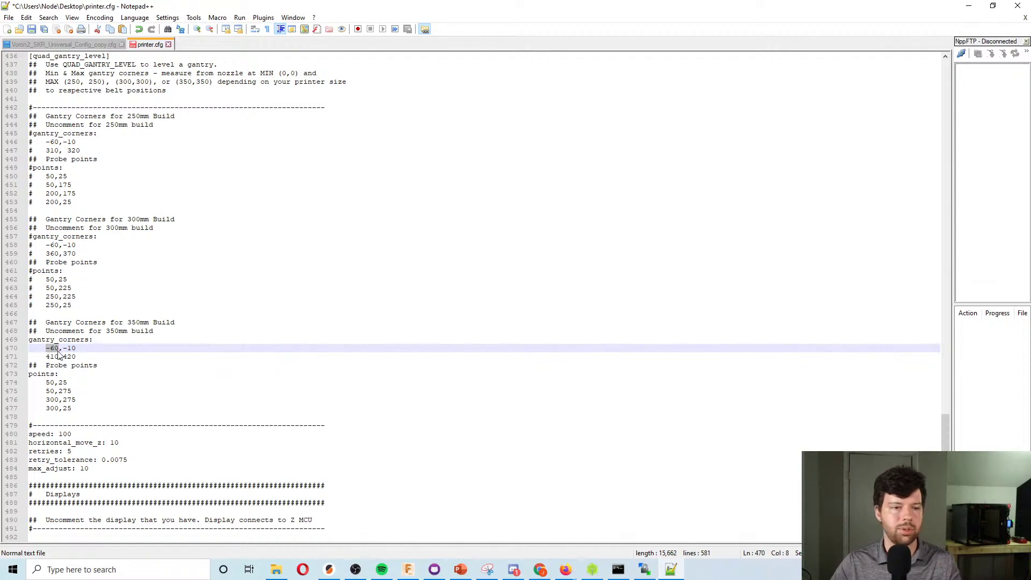
pyautogui.moveTo(76, 349); pyautogui.dragTo(63, 350)
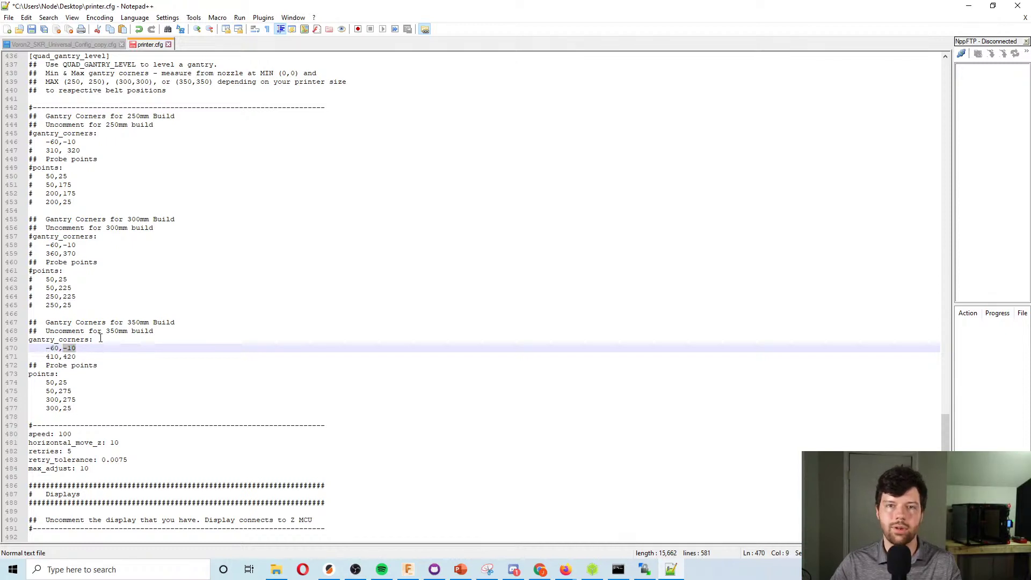
pyautogui.moveTo(47, 357); pyautogui.dragTo(87, 358)
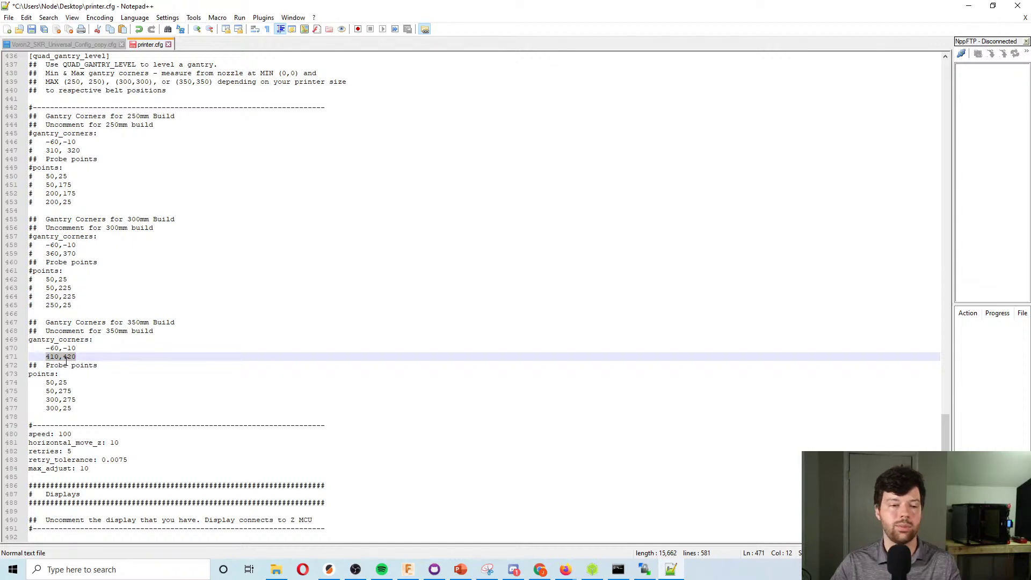
pyautogui.moveTo(46, 348); pyautogui.dragTo(81, 358)
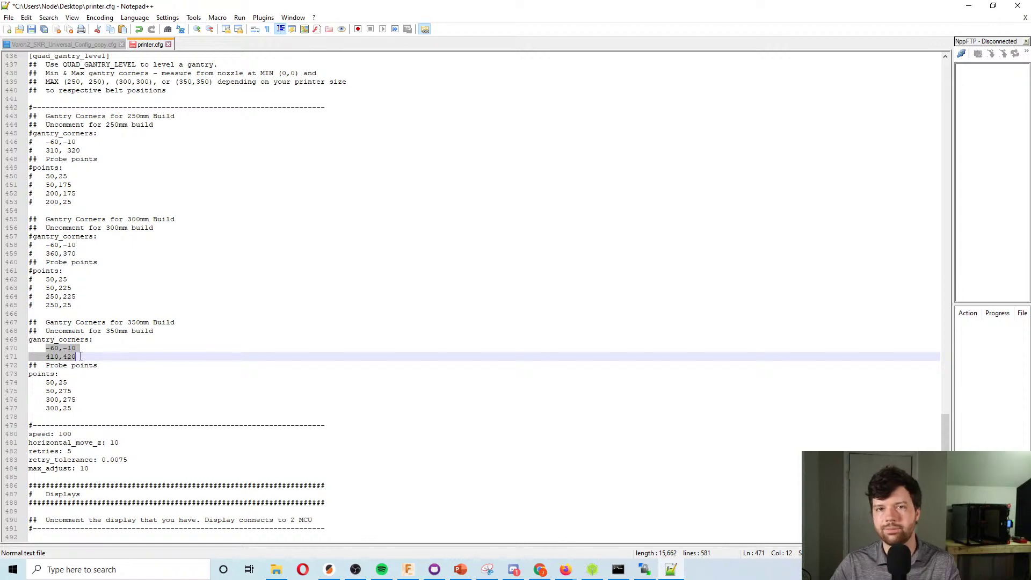
pyautogui.click(81, 356)
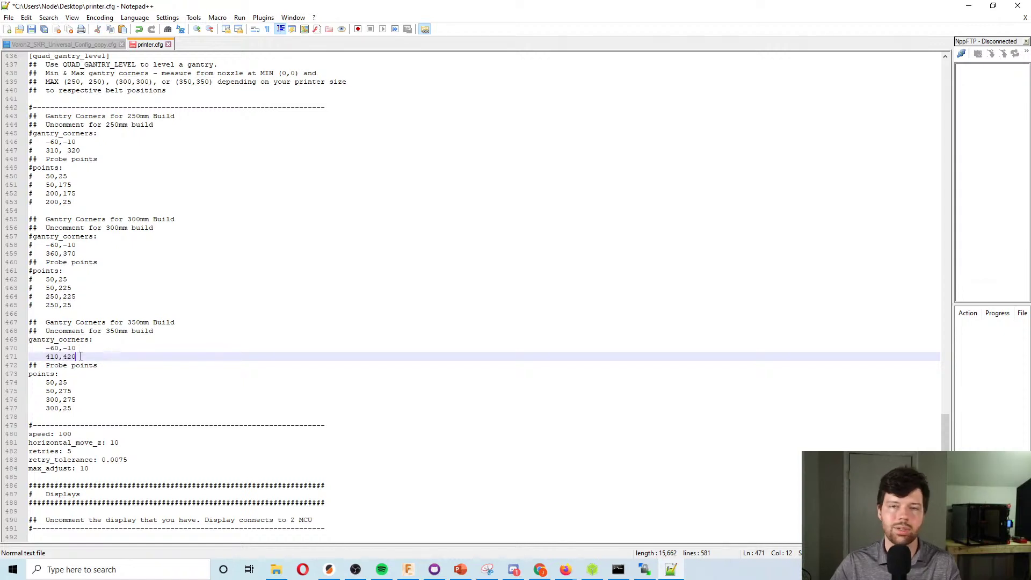
pyautogui.moveTo(79, 407); pyautogui.dragTo(45, 382)
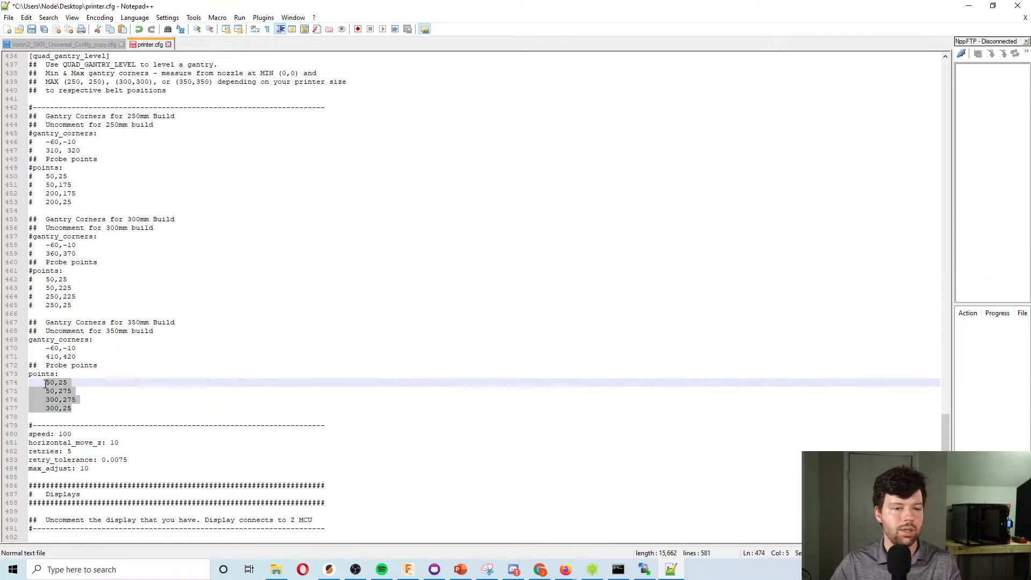
pyautogui.click(83, 383)
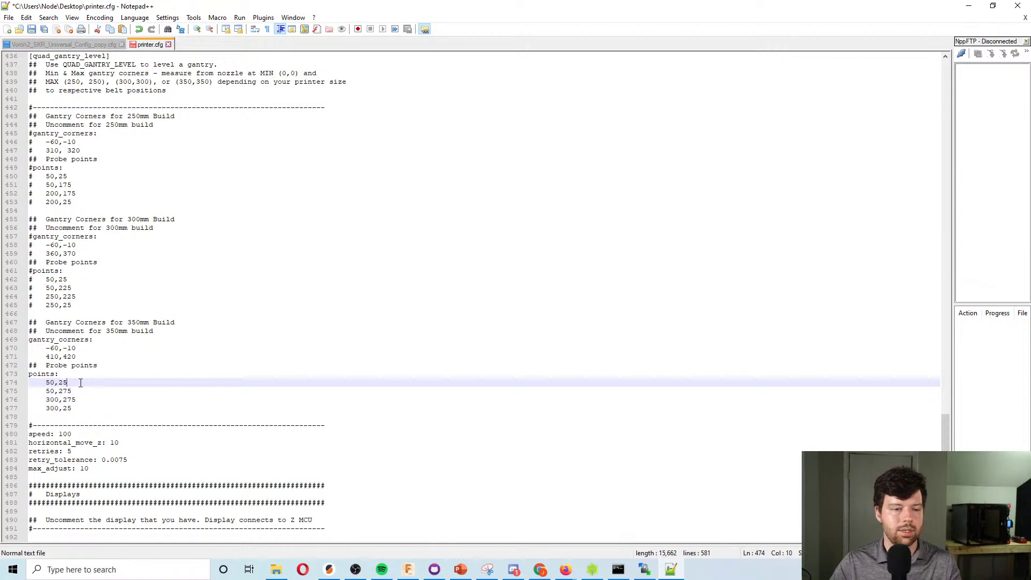
pyautogui.scroll(7, 113, 355)
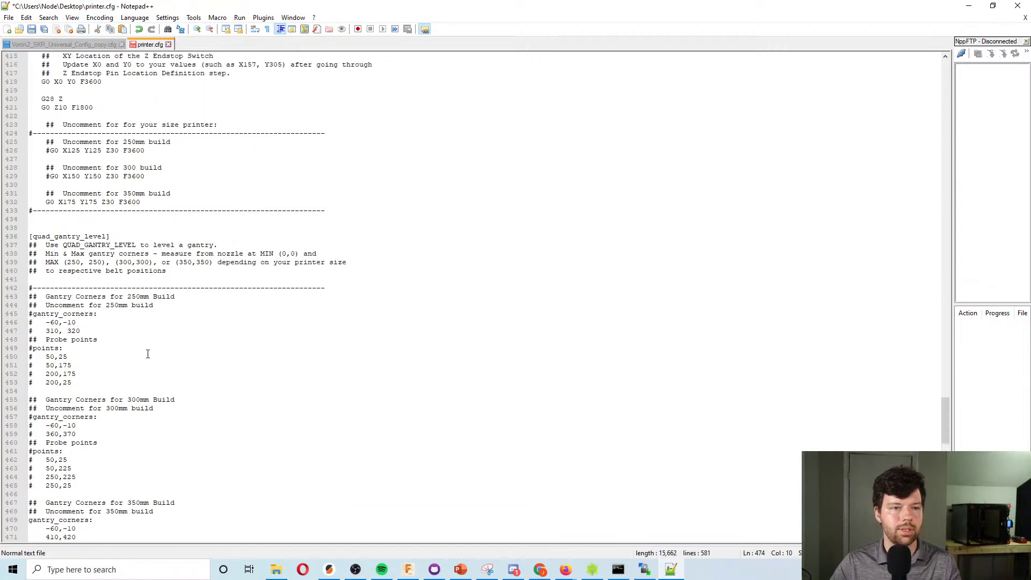
pyautogui.scroll(-5, 145, 358)
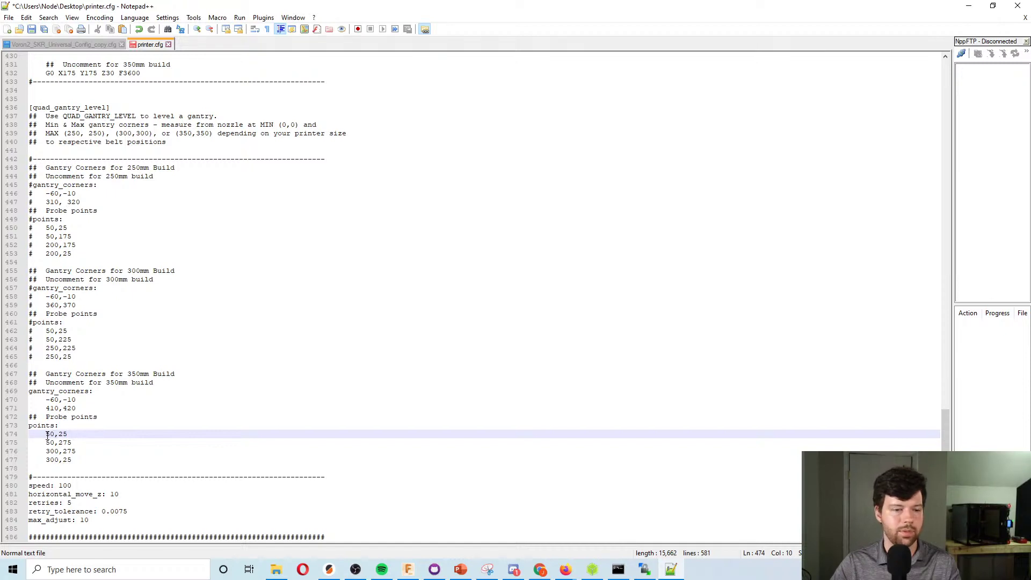
pyautogui.moveTo(46, 434); pyautogui.dragTo(68, 464)
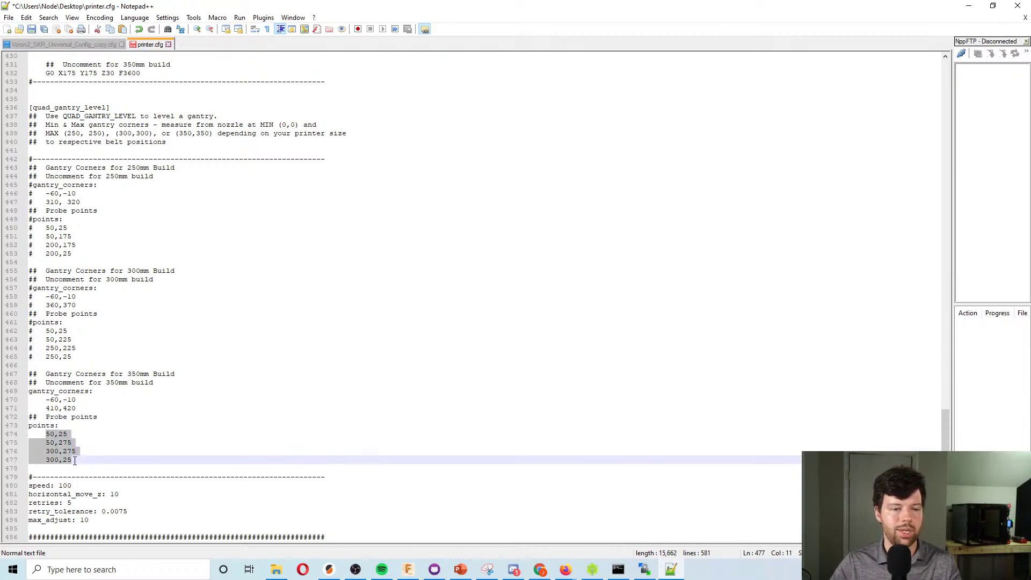
pyautogui.click(75, 460)
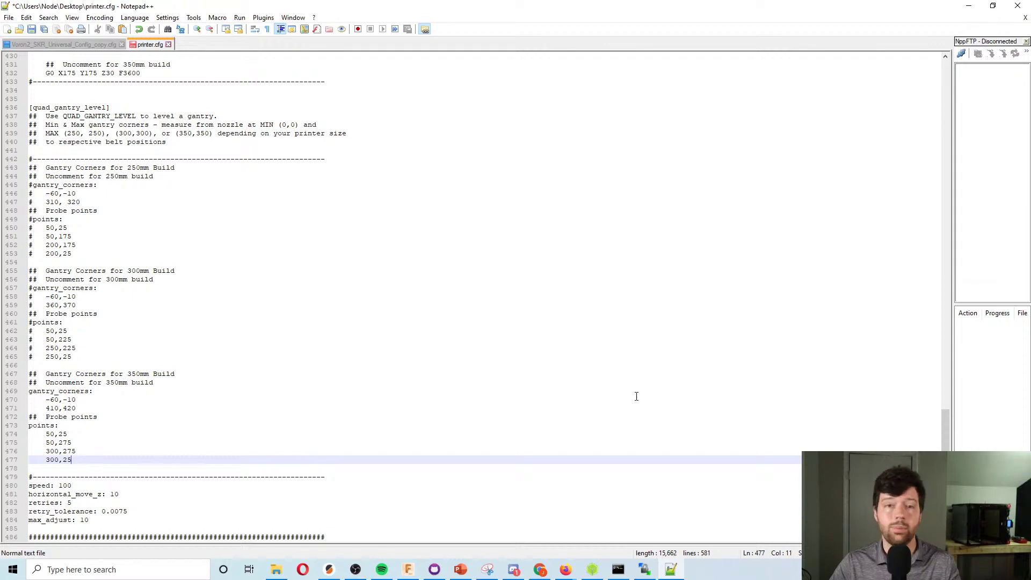
pyautogui.scroll(-5, 629, 397)
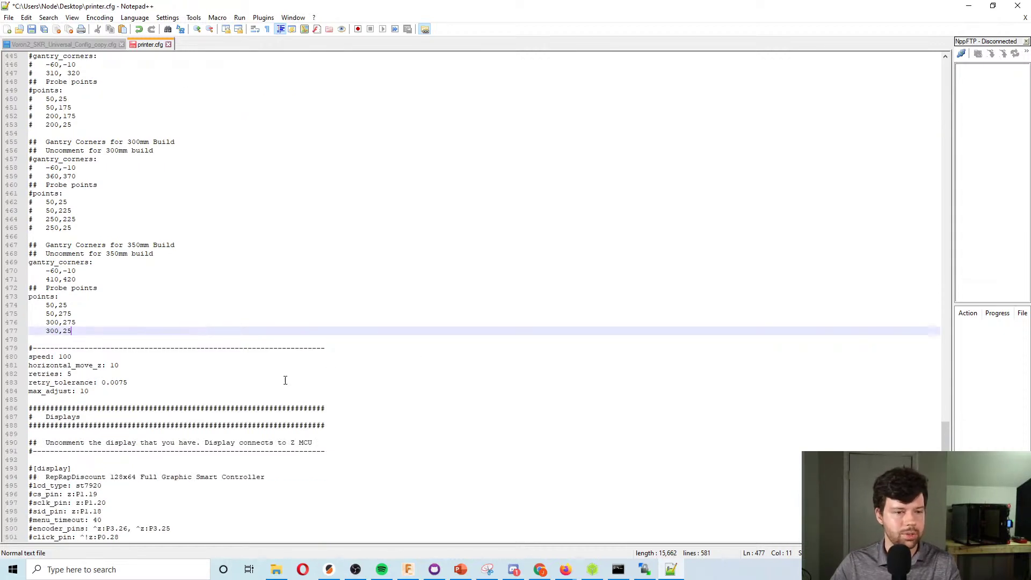
pyautogui.click(92, 356)
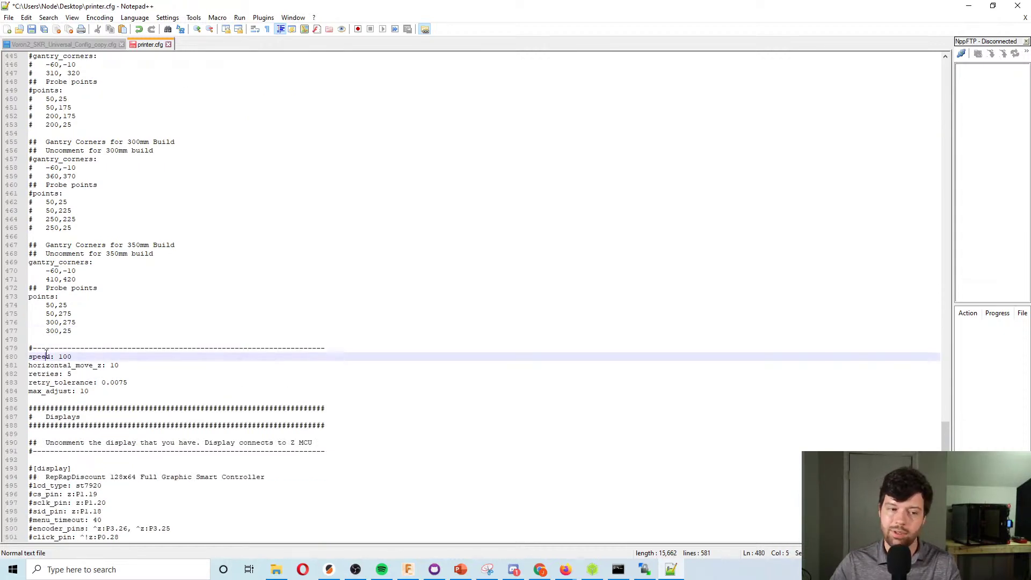
pyautogui.moveTo(59, 356); pyautogui.dragTo(72, 355)
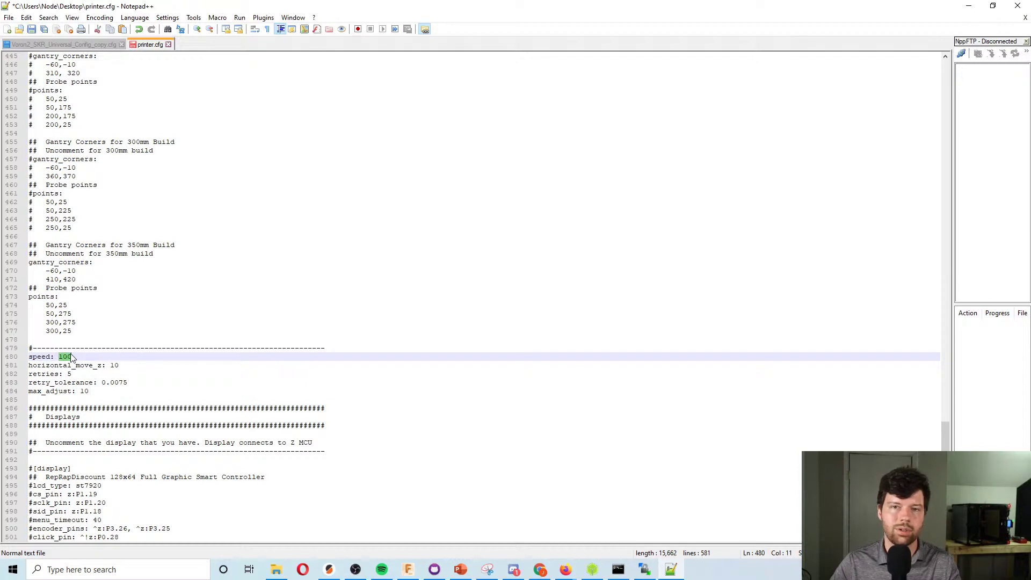
pyautogui.click(111, 391)
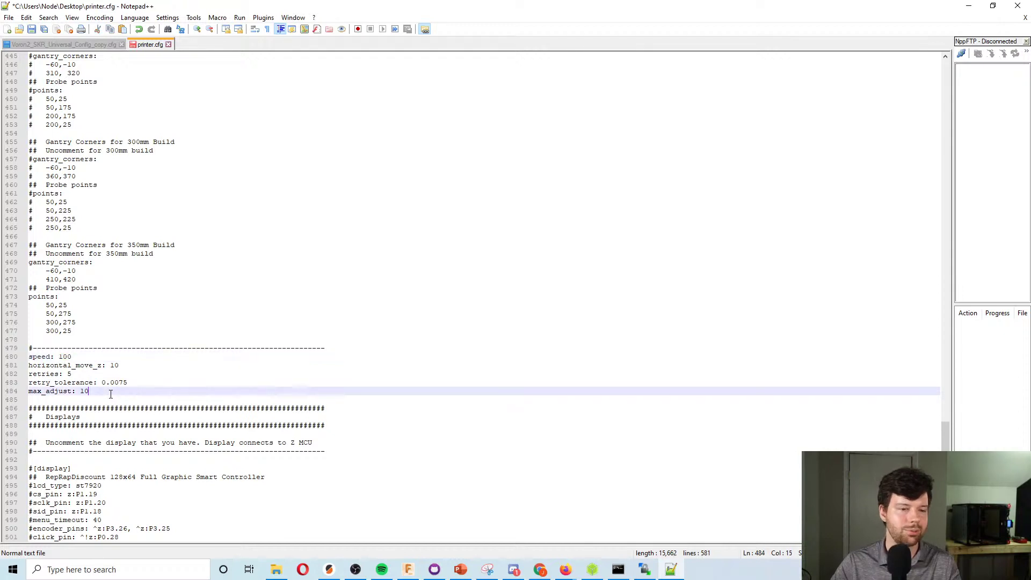
pyautogui.click(142, 381)
pyautogui.moveTo(129, 382); pyautogui.dragTo(101, 382)
pyautogui.click(106, 382)
pyautogui.click(103, 382)
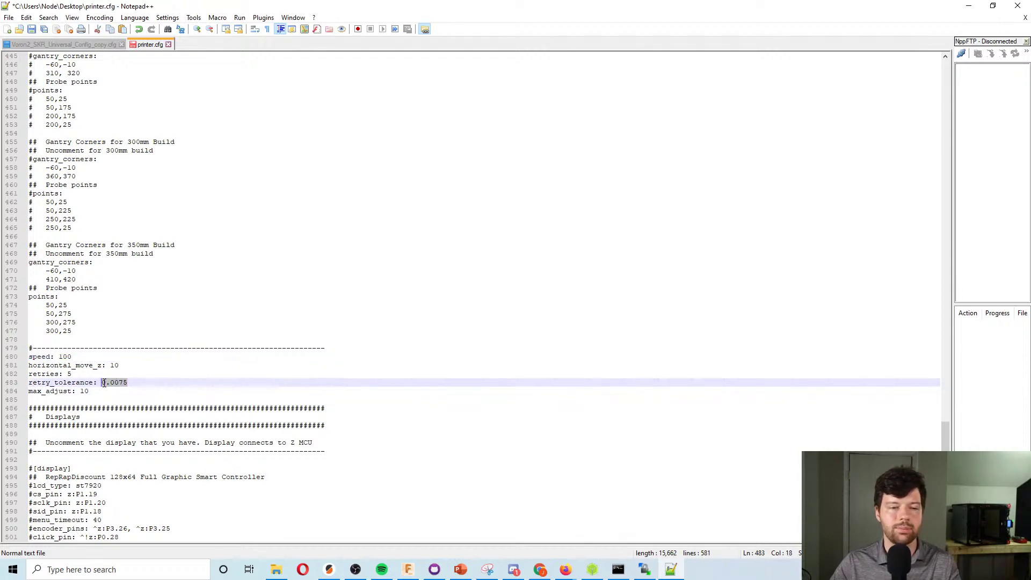
pyautogui.click(138, 382)
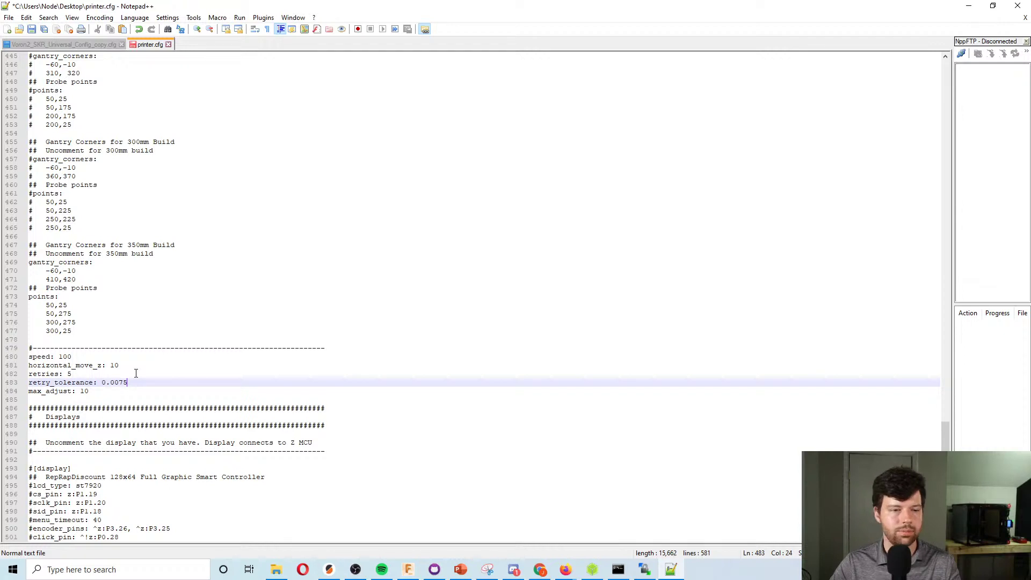
pyautogui.moveTo(135, 382); pyautogui.dragTo(102, 381)
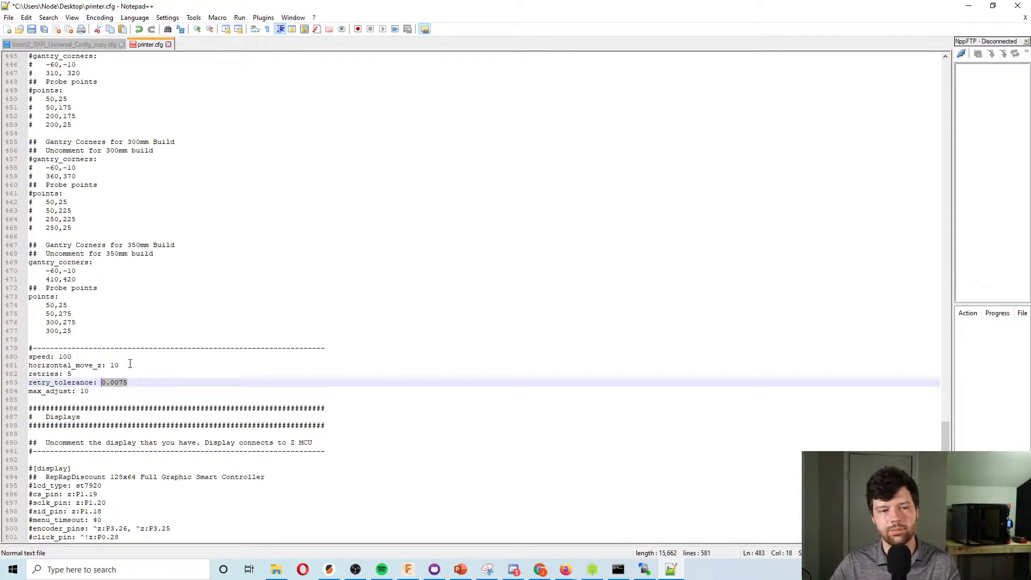
pyautogui.click(131, 378)
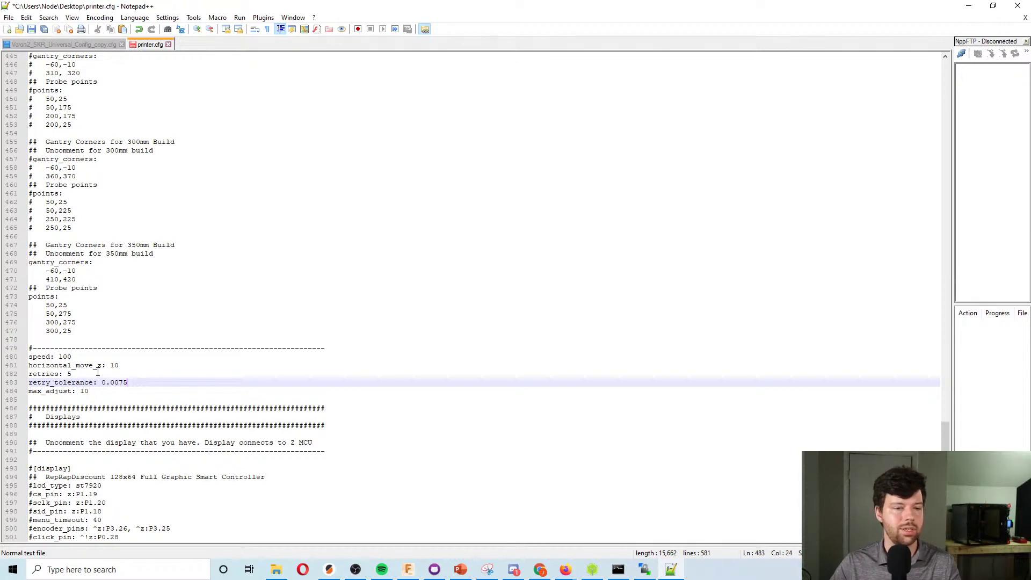
pyautogui.click(209, 377)
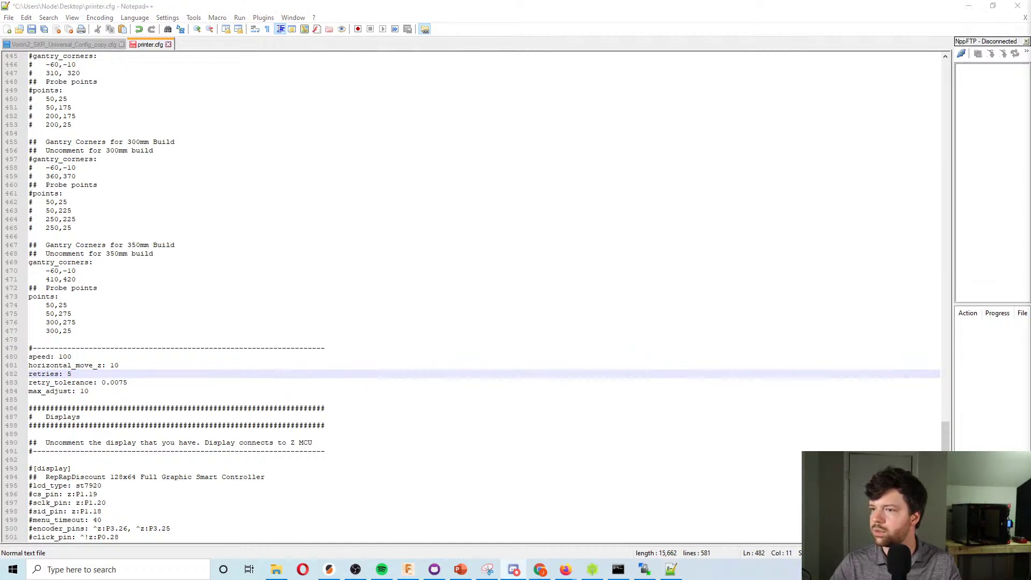
# Uncomment the RepRapDiscount 128x64 [display] block from its header through encoder_pins
pyautogui.scroll(-4, 258, 374)
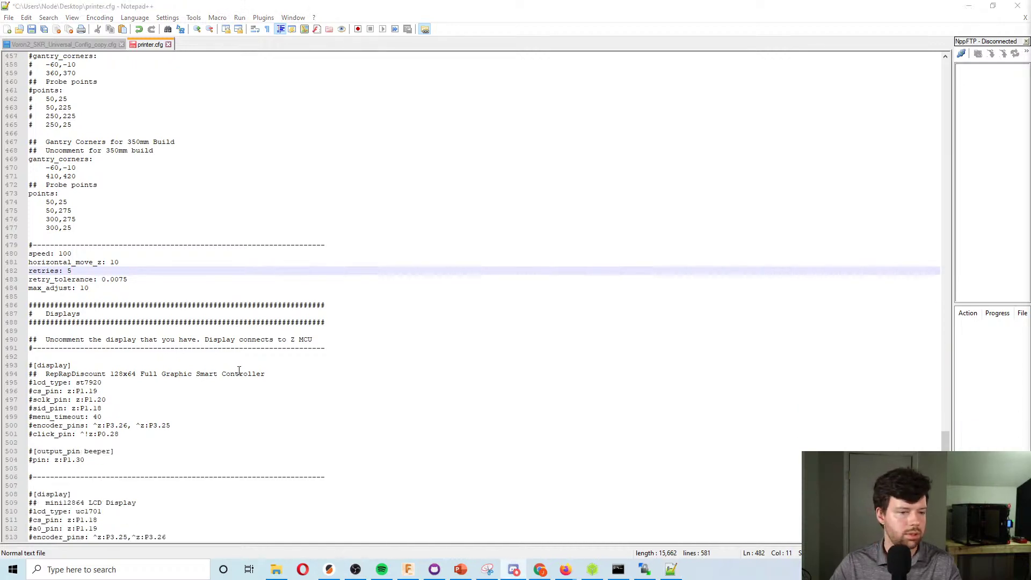
pyautogui.scroll(-7, 239, 370)
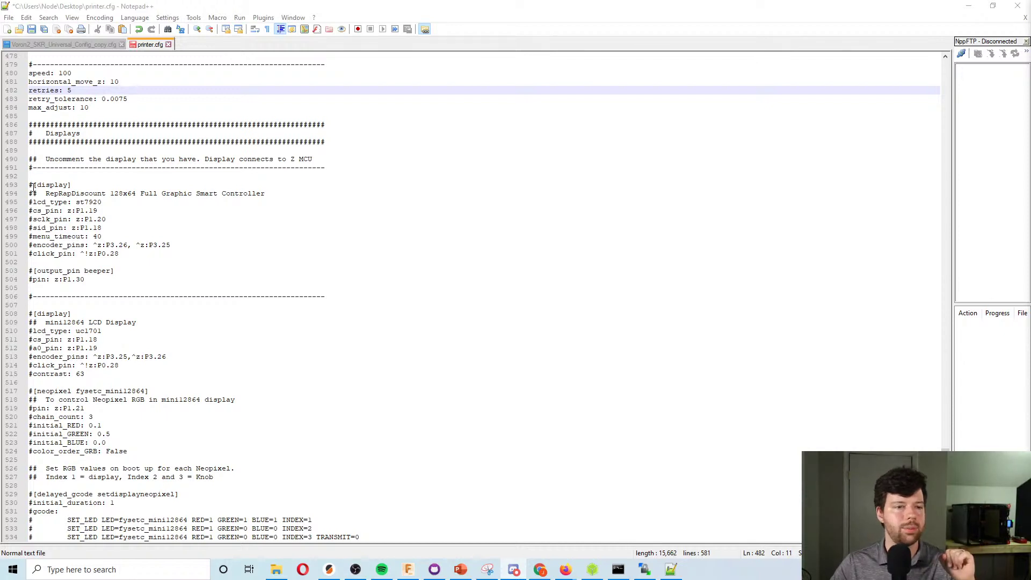
pyautogui.click(34, 185)
pyautogui.press('BackSpace')
pyautogui.press('Down')
pyautogui.press('Down')
pyautogui.press('BackSpace')
pyautogui.press('Right')
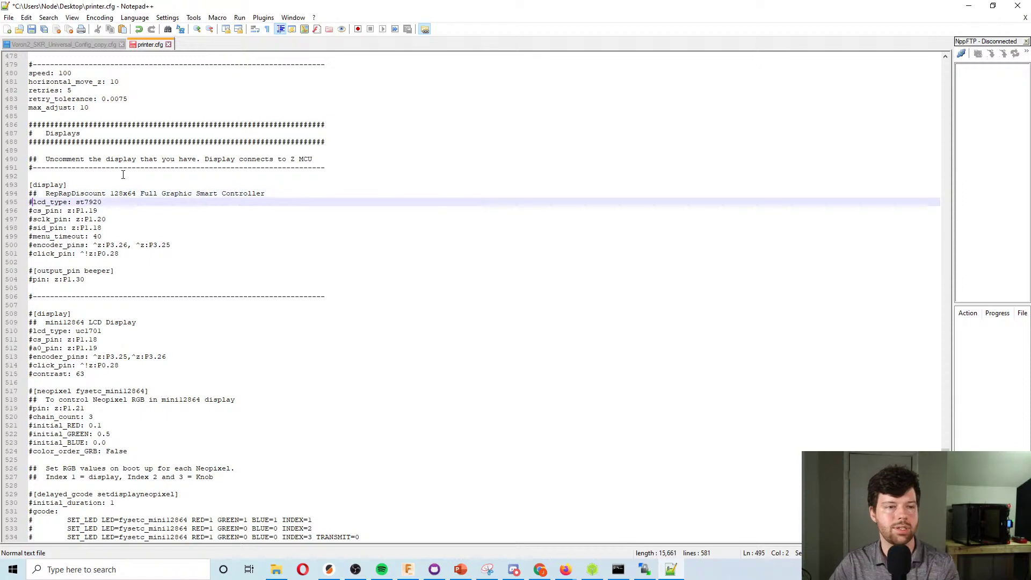
pyautogui.press('Down')
pyautogui.press('BackSpace')
pyautogui.press('Right')
pyautogui.press('Down')
pyautogui.press('BackSpace')
pyautogui.press('Right')
pyautogui.press('Down')
pyautogui.press('BackSpace')
pyautogui.press('Right')
pyautogui.press('Down')
pyautogui.press('BackSpace')
pyautogui.press('Right')
# Uncomment the [output_pin beeper] section with pin z:P1.30
pyautogui.press('Down')
pyautogui.press('BackSpace')
pyautogui.press('Right')
pyautogui.press('Down')
pyautogui.press('BackSpace')
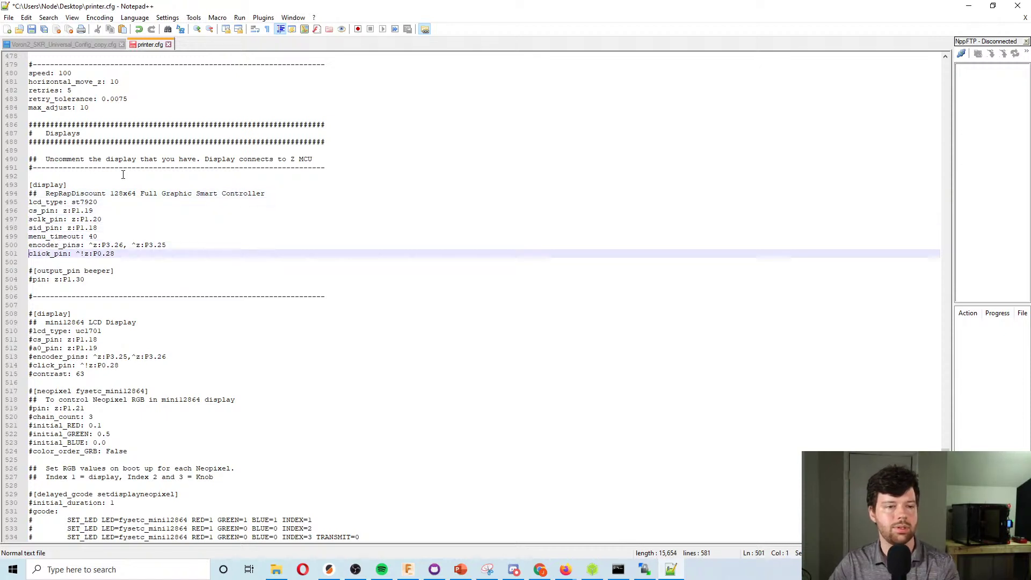
pyautogui.press('Right')
pyautogui.press('Down')
pyautogui.press('Down')
pyautogui.press('BackSpace')
pyautogui.press('Down')
pyautogui.press('Right')
pyautogui.press('BackSpace')
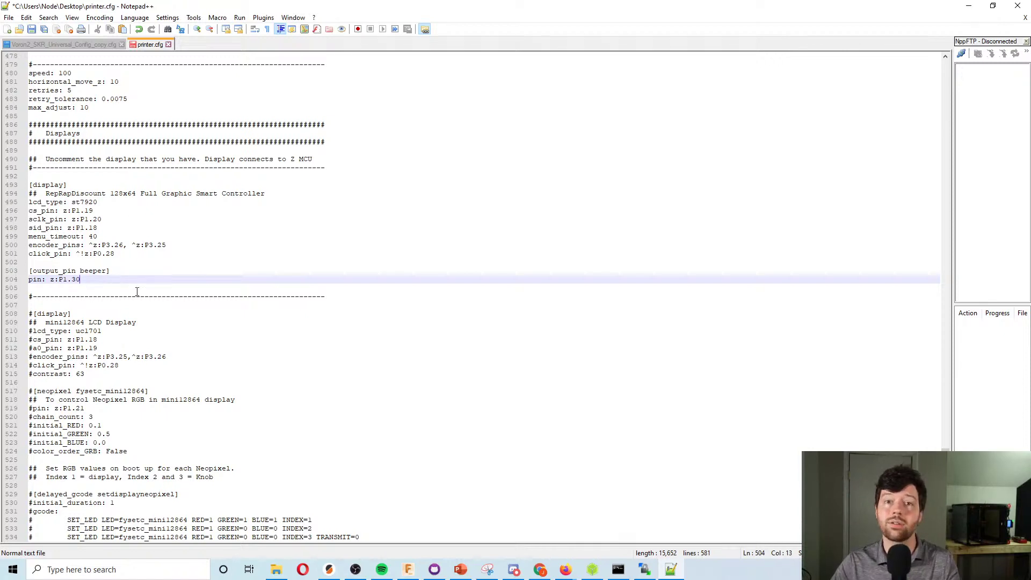
pyautogui.moveTo(80, 279); pyautogui.dragTo(31, 272)
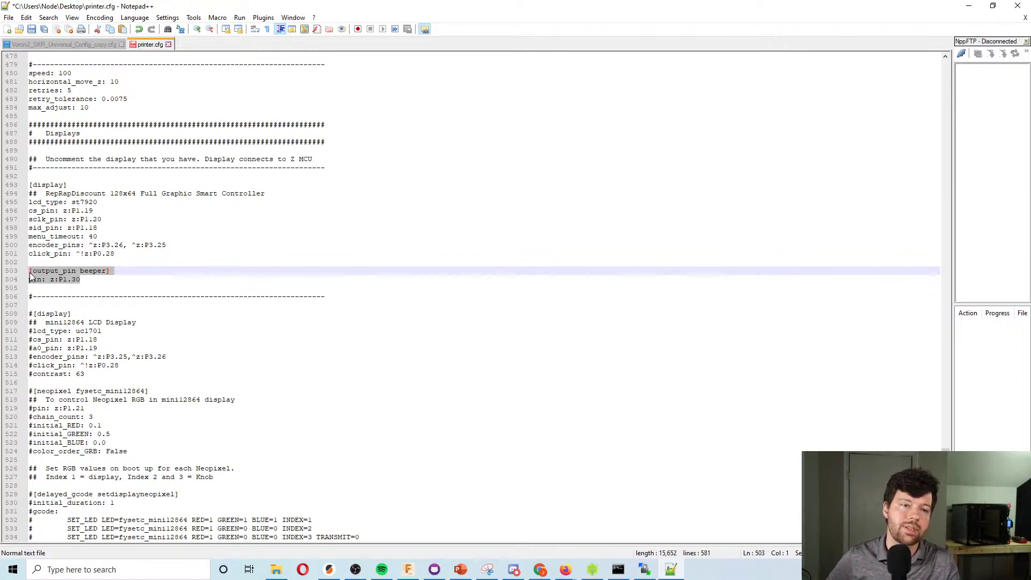
pyautogui.click(95, 279)
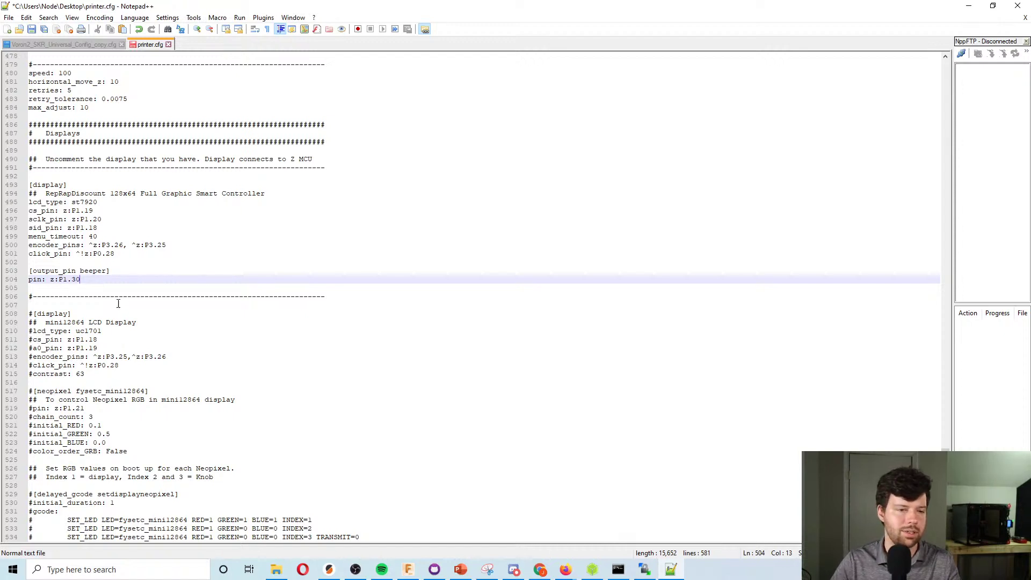
pyautogui.scroll(-4, 115, 304)
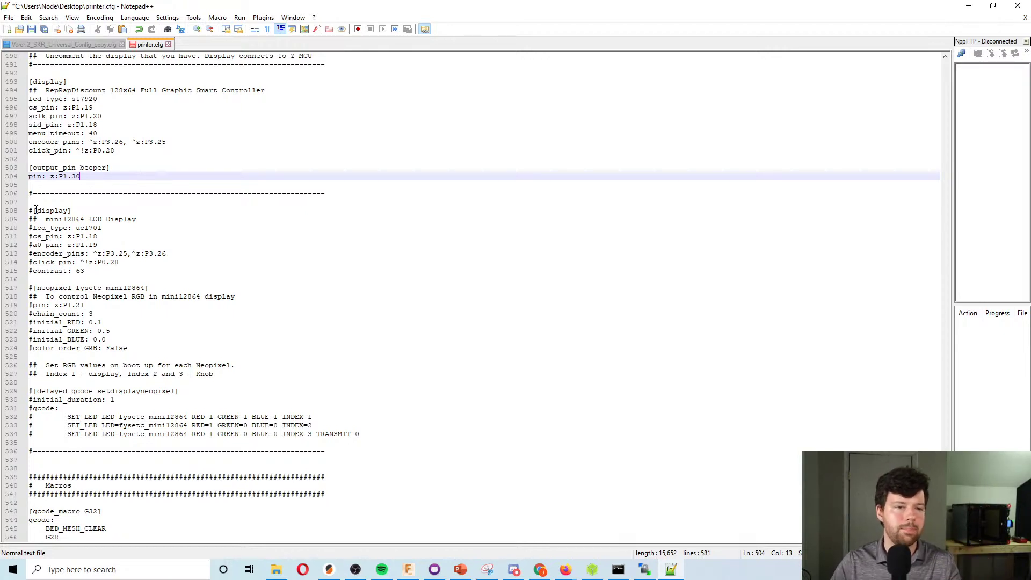
pyautogui.click(36, 210)
pyautogui.press('BackSpace')
pyautogui.press('Down')
pyautogui.press('Down')
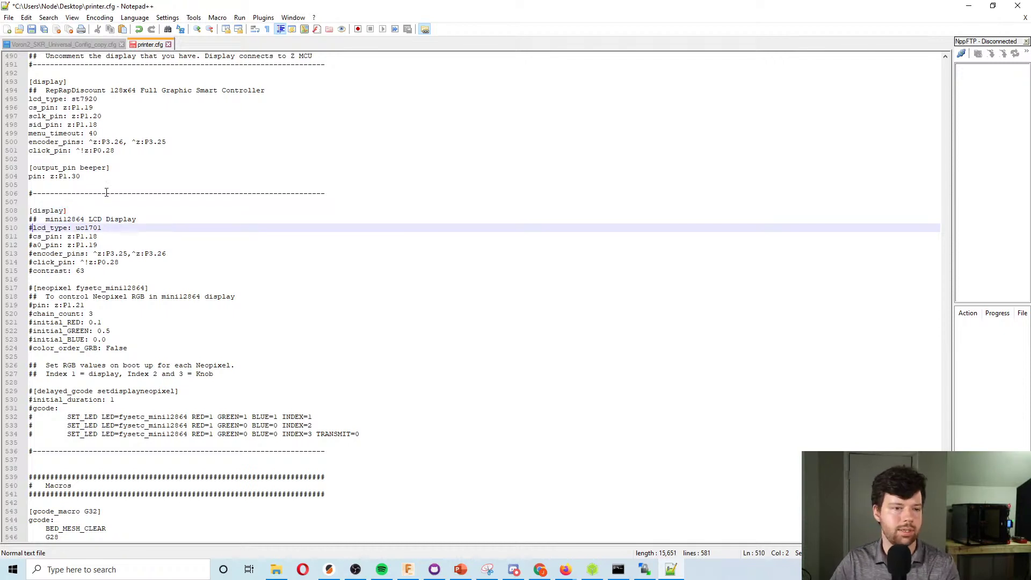
pyautogui.press('Up')
pyautogui.press('Up')
pyautogui.press('Home')
pyautogui.write('#')
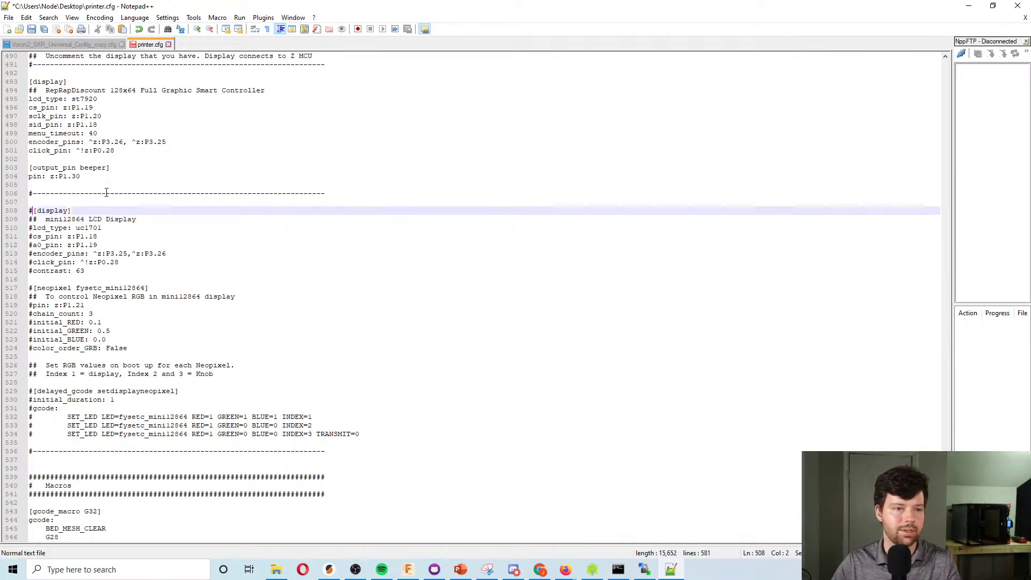
pyautogui.moveTo(29, 289); pyautogui.dragTo(133, 346)
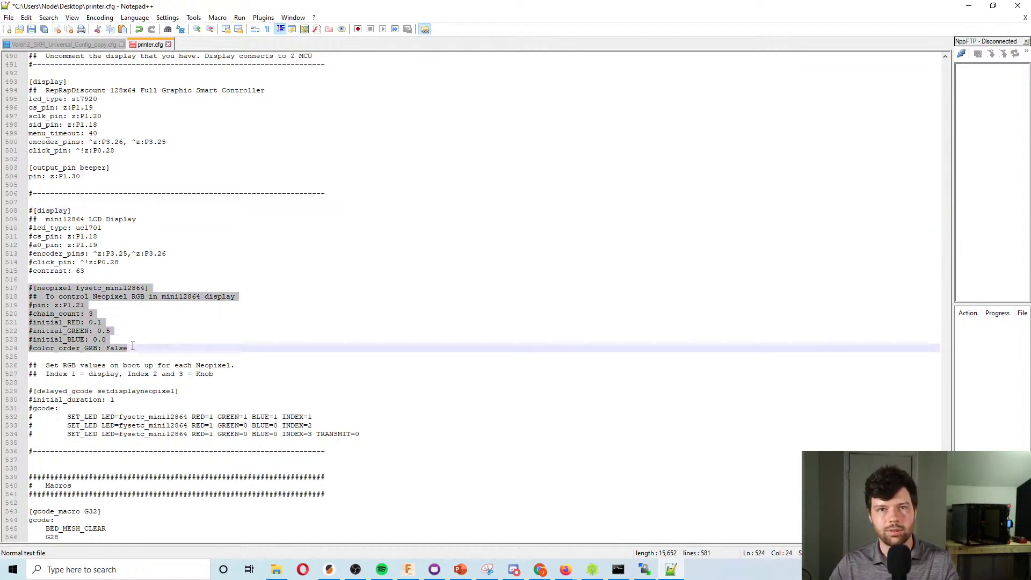
pyautogui.click(133, 347)
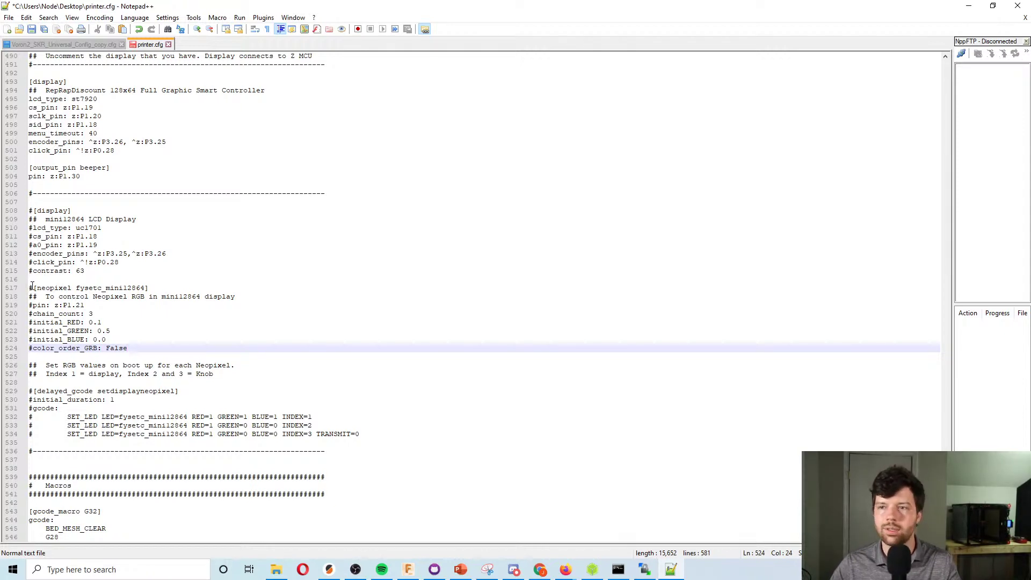
pyautogui.click(123, 383)
pyautogui.scroll(-2, 123, 383)
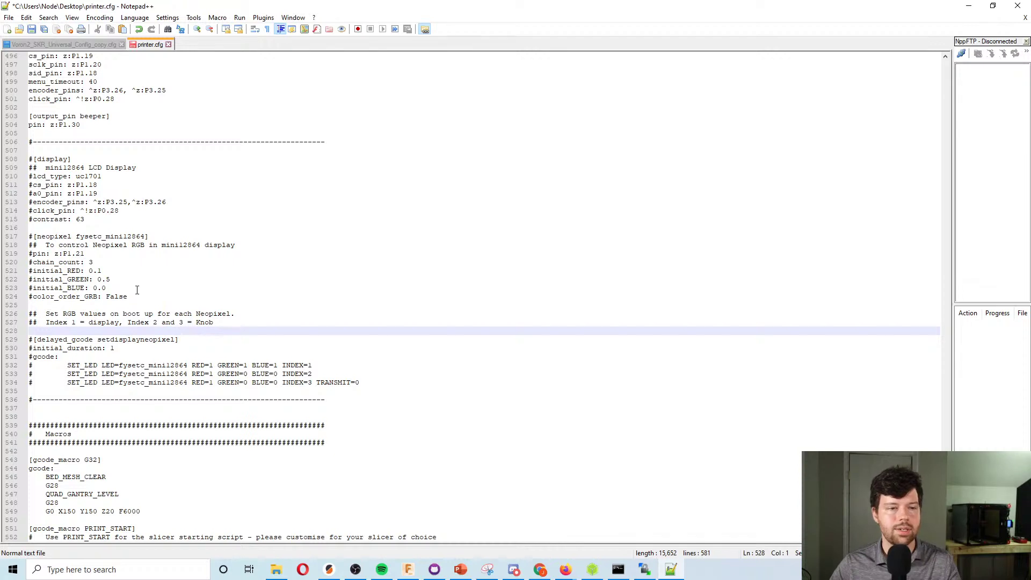
pyautogui.moveTo(137, 290); pyautogui.dragTo(28, 271)
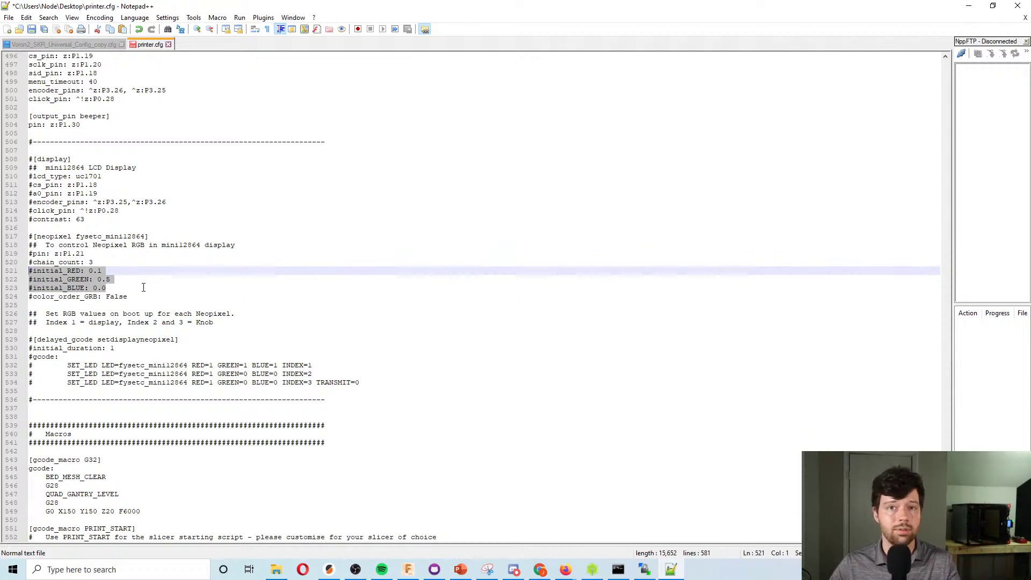
pyautogui.click(134, 348)
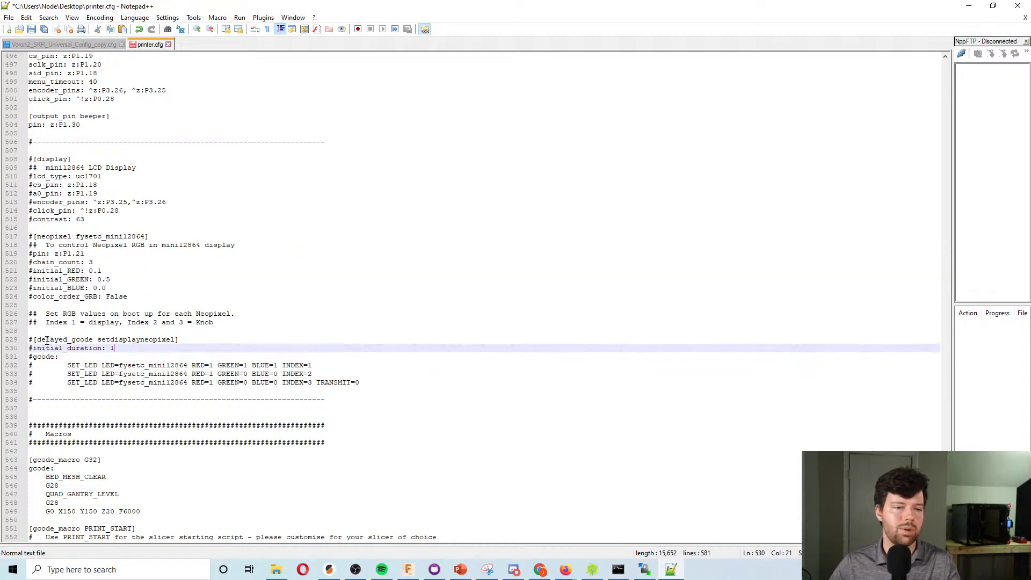
pyautogui.moveTo(29, 340); pyautogui.dragTo(377, 386)
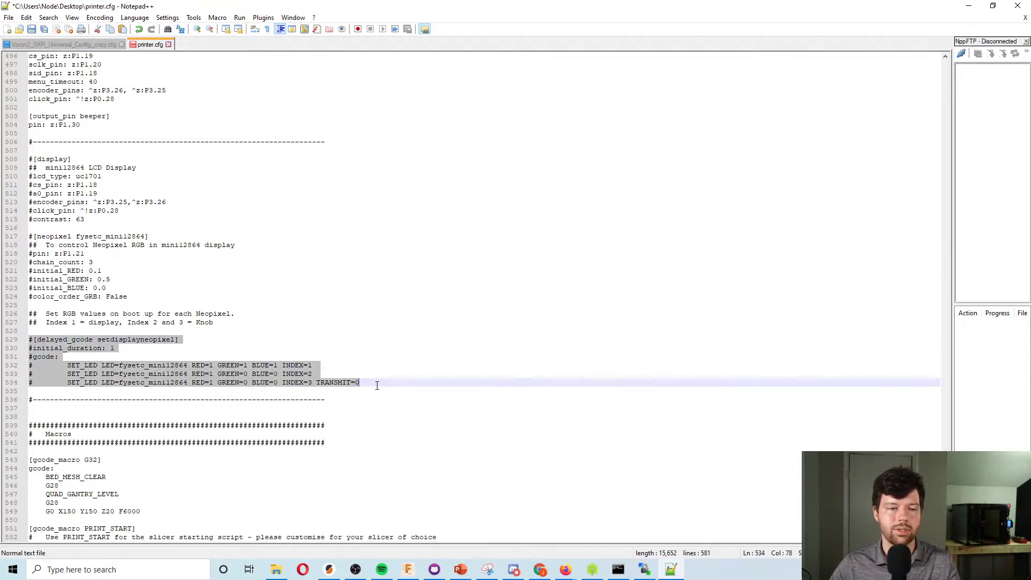
pyautogui.click(376, 385)
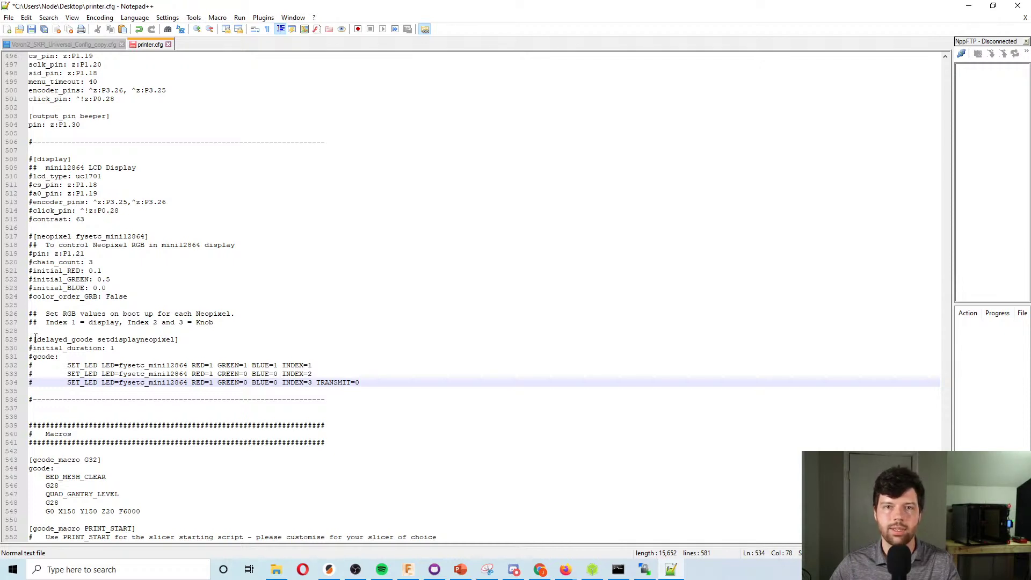
pyautogui.moveTo(29, 366); pyautogui.dragTo(363, 385)
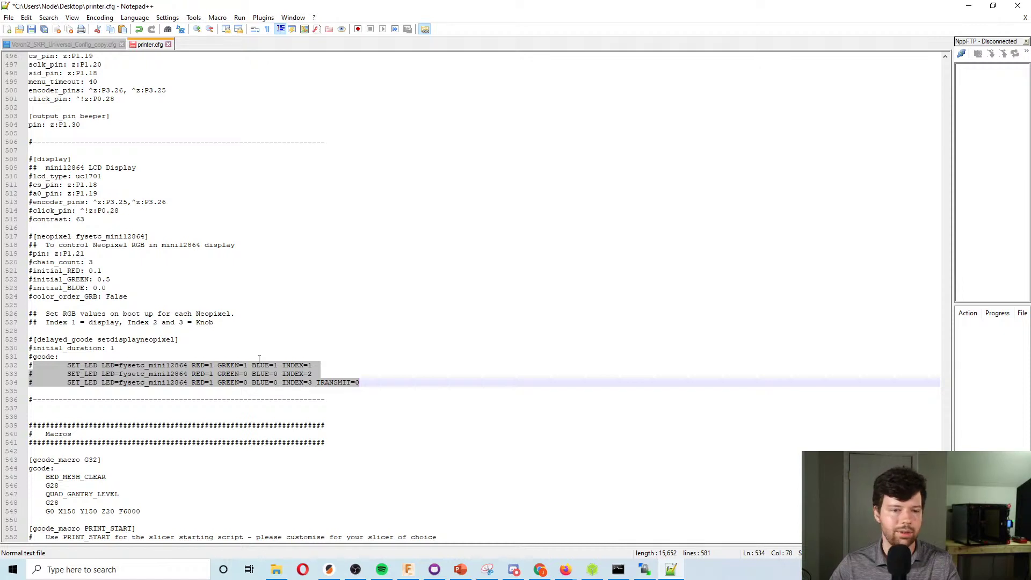
pyautogui.click(322, 371)
pyautogui.click(324, 367)
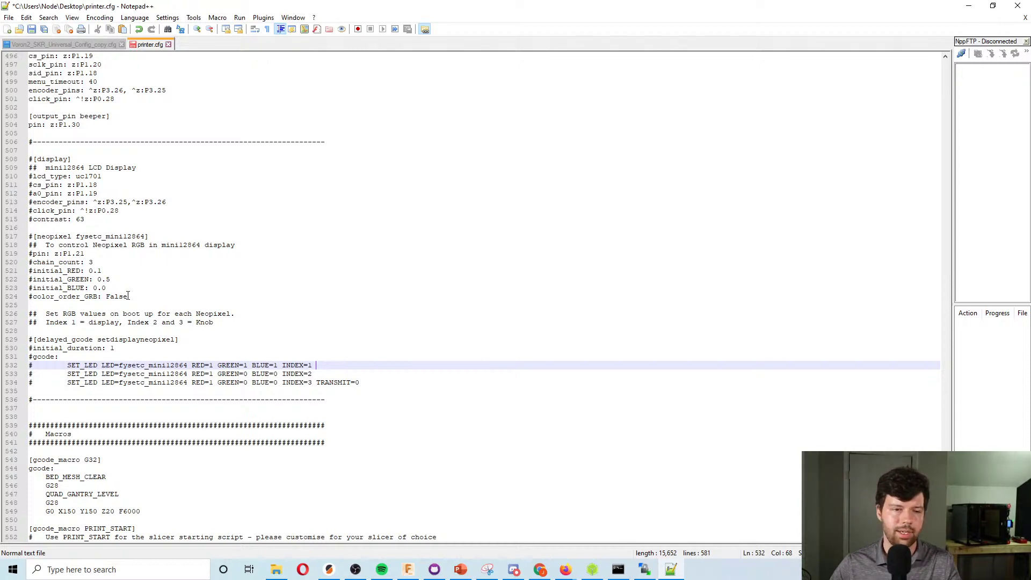
pyautogui.moveTo(128, 296); pyautogui.dragTo(106, 296)
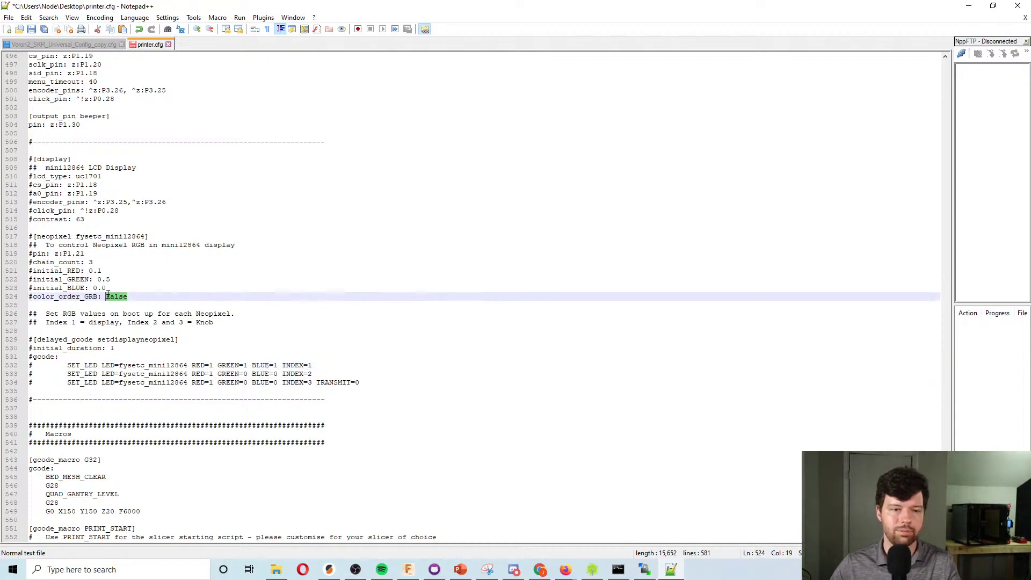
pyautogui.click(194, 288)
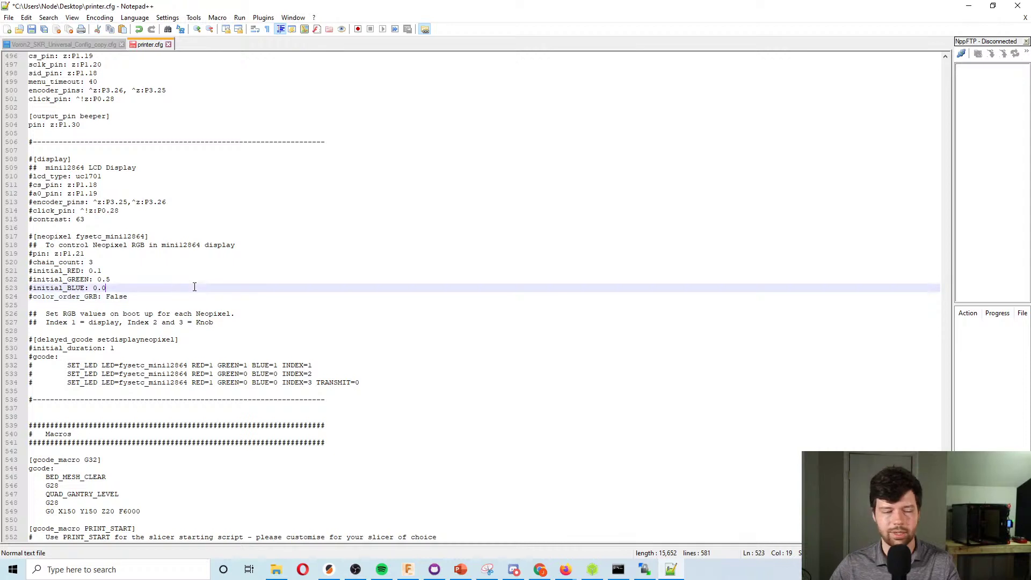
# Scroll down to the end of printer.cfg
pyautogui.scroll(-6, 329, 406)
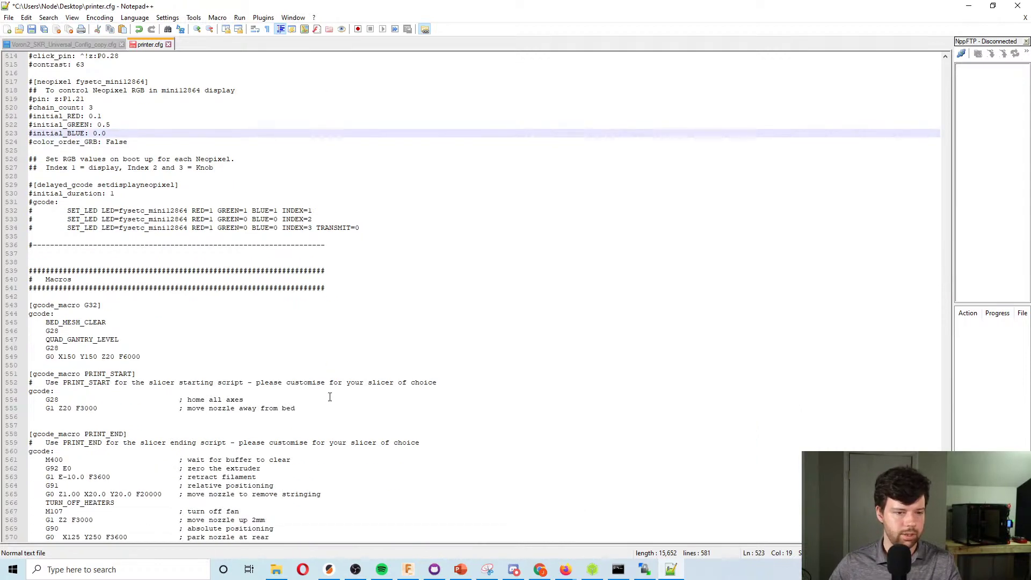
pyautogui.scroll(-4, 328, 400)
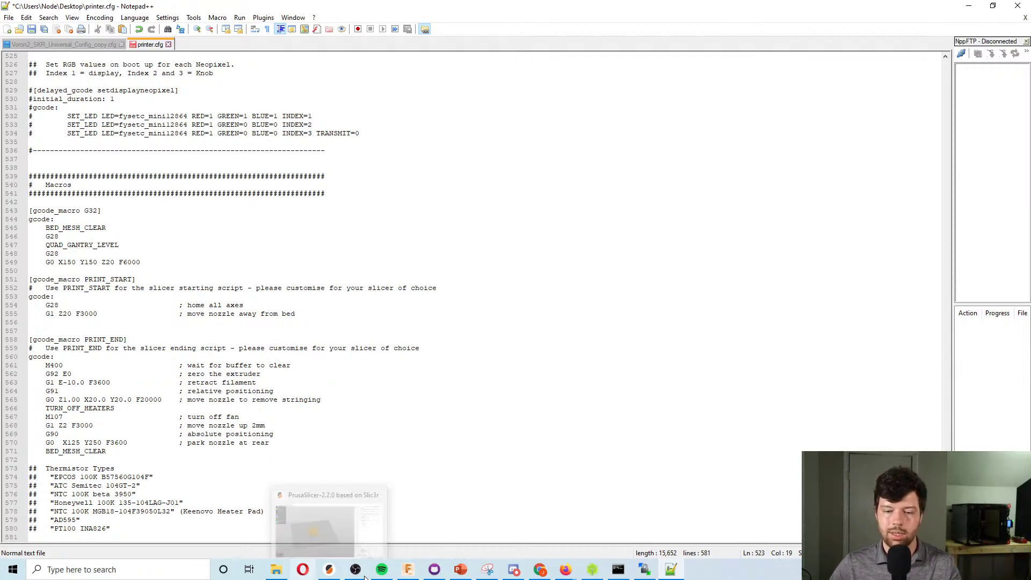
# Go from VoronDesign to Voron-1's SKR_1.4 folder and read through Voron_1_SKR_14_Config.cfg
pyautogui.moveTo(568, 574)
pyautogui.click(534, 518)
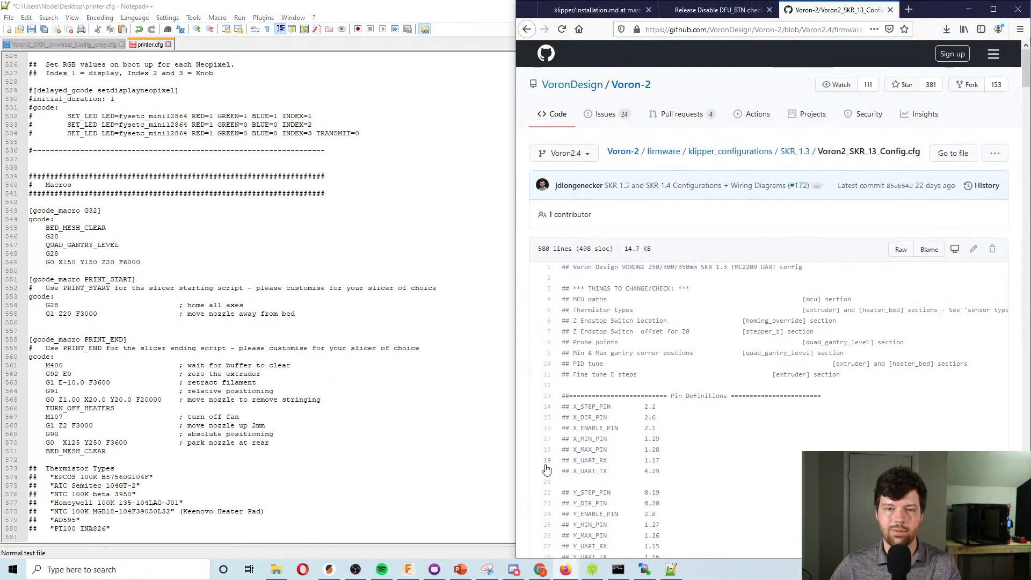
pyautogui.click(575, 86)
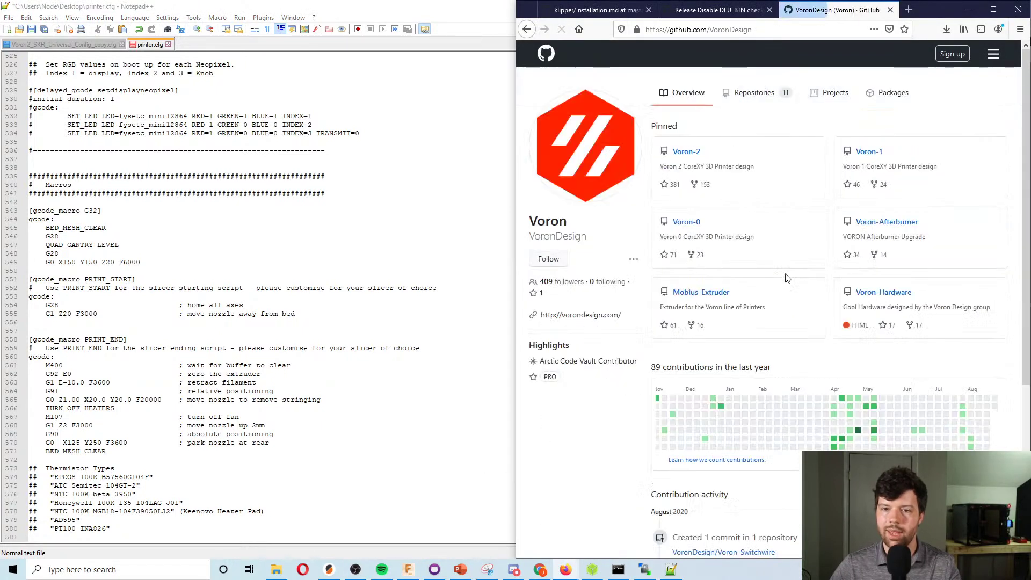
pyautogui.click(868, 151)
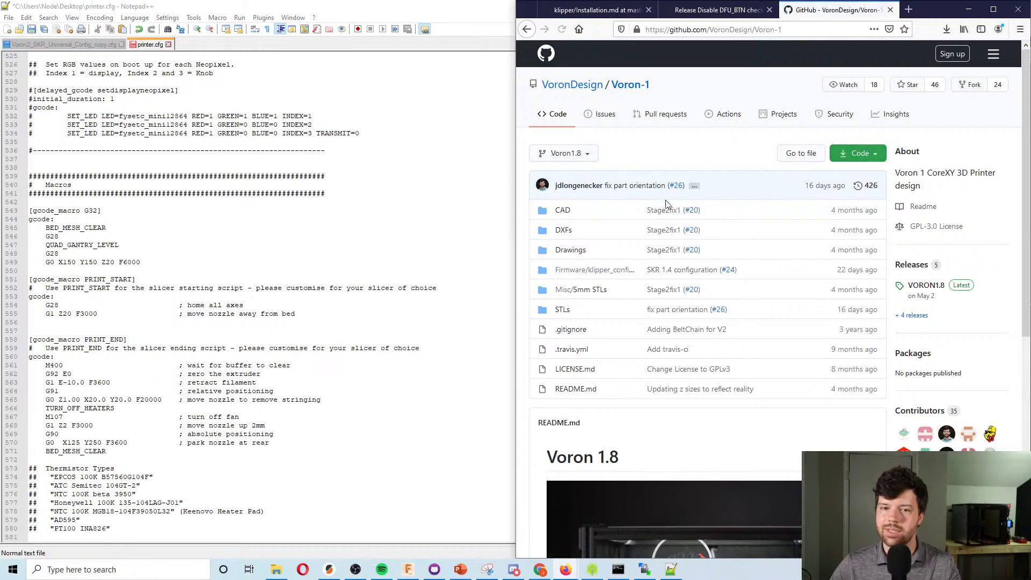
pyautogui.click(575, 271)
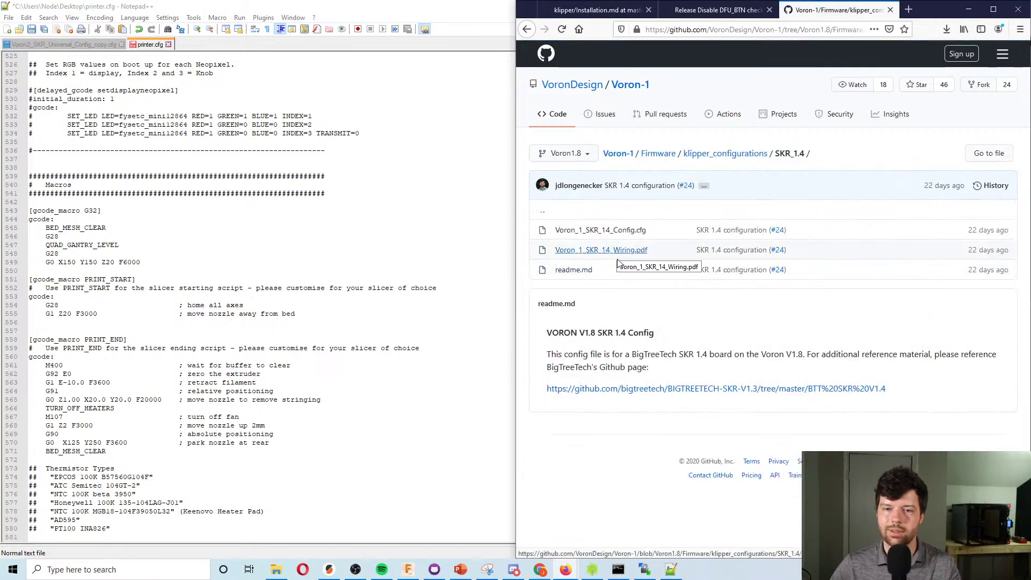
pyautogui.click(616, 231)
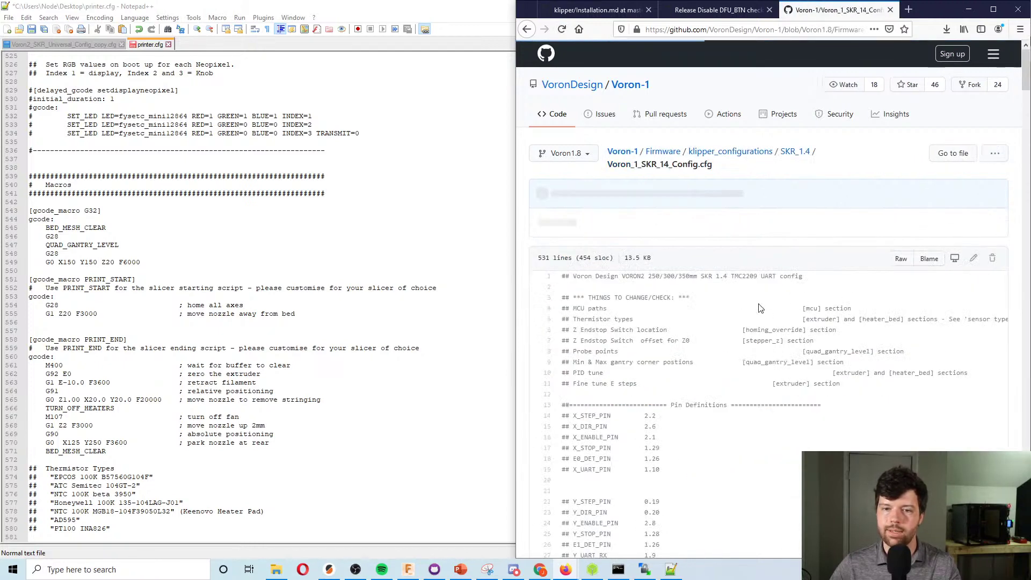
pyautogui.scroll(-10, 731, 324)
pyautogui.scroll(-20, 730, 324)
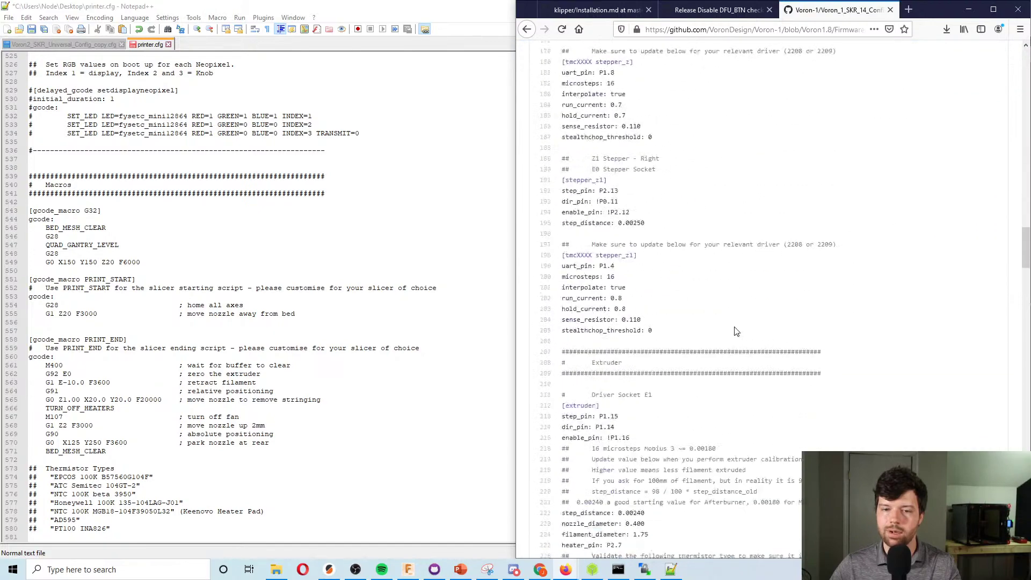
pyautogui.scroll(-20, 737, 333)
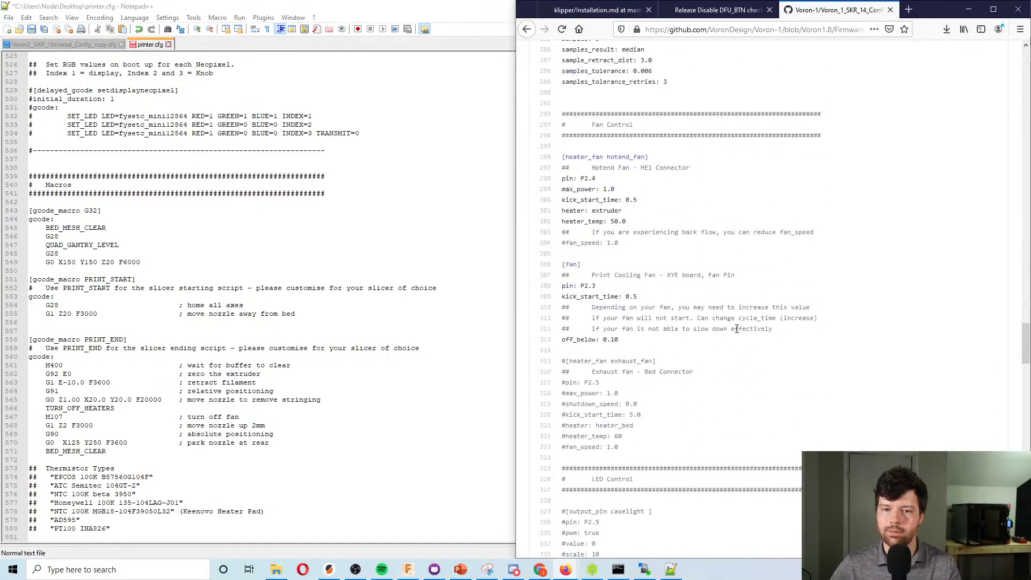
pyautogui.scroll(-20, 737, 333)
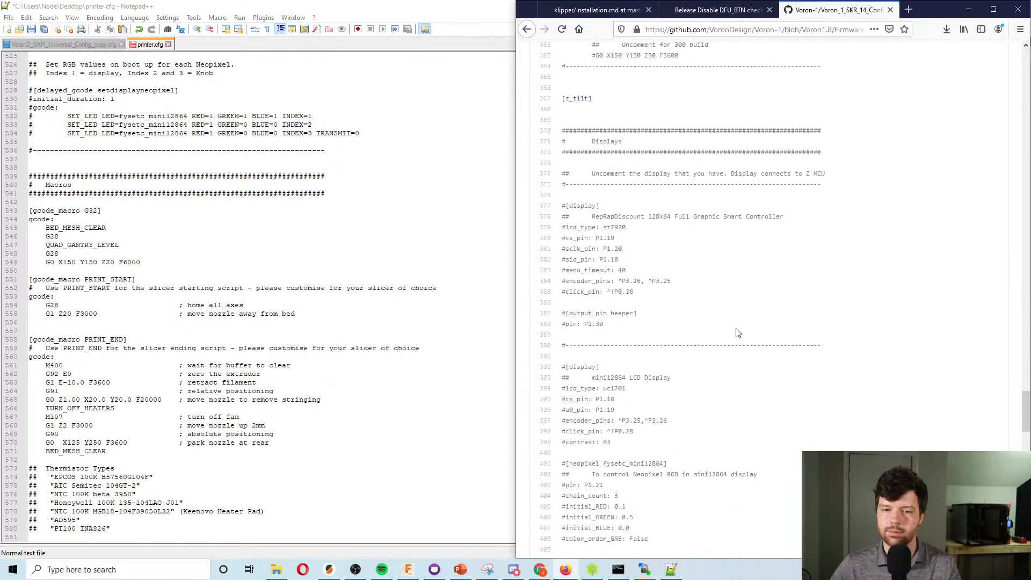
pyautogui.scroll(-20, 737, 329)
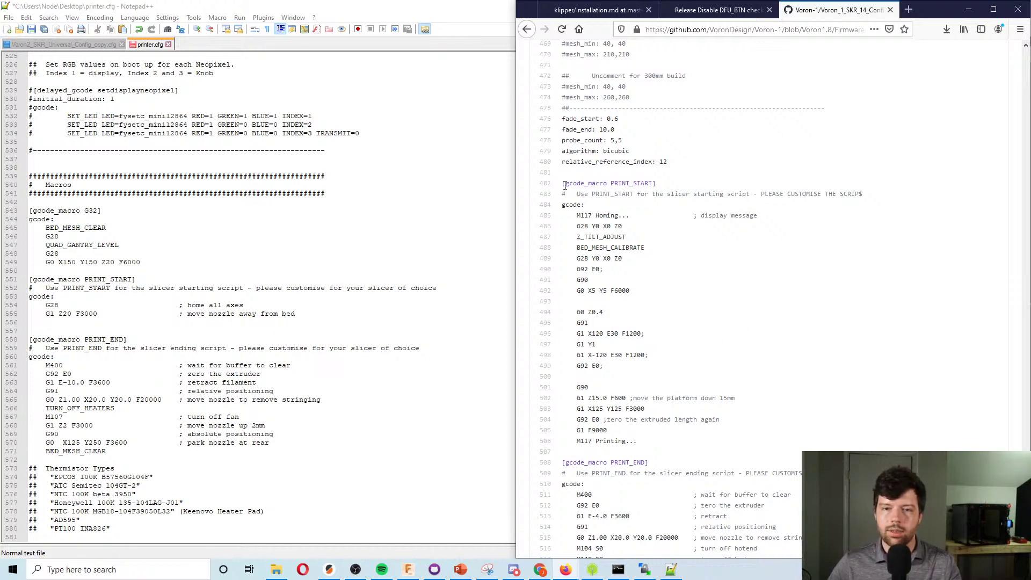
# Compare the reference PRINT_START: Z_TILT_ADJUST, BED_MESH_CALIBRATE, G0 X5 Y5 F6000 and purge moves
pyautogui.moveTo(563, 183); pyautogui.dragTo(651, 254)
pyautogui.click(651, 254)
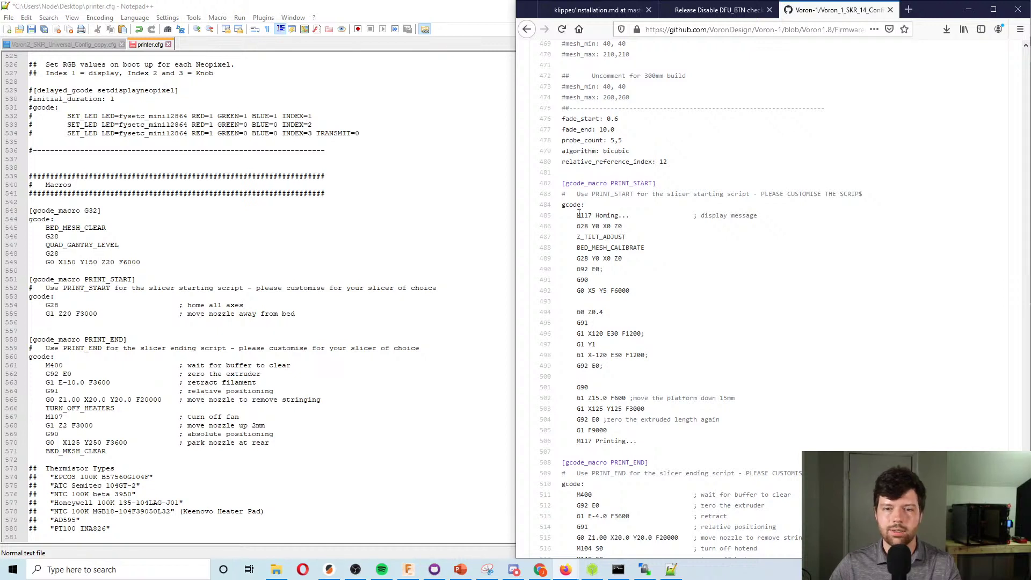
pyautogui.moveTo(573, 226); pyautogui.dragTo(626, 234)
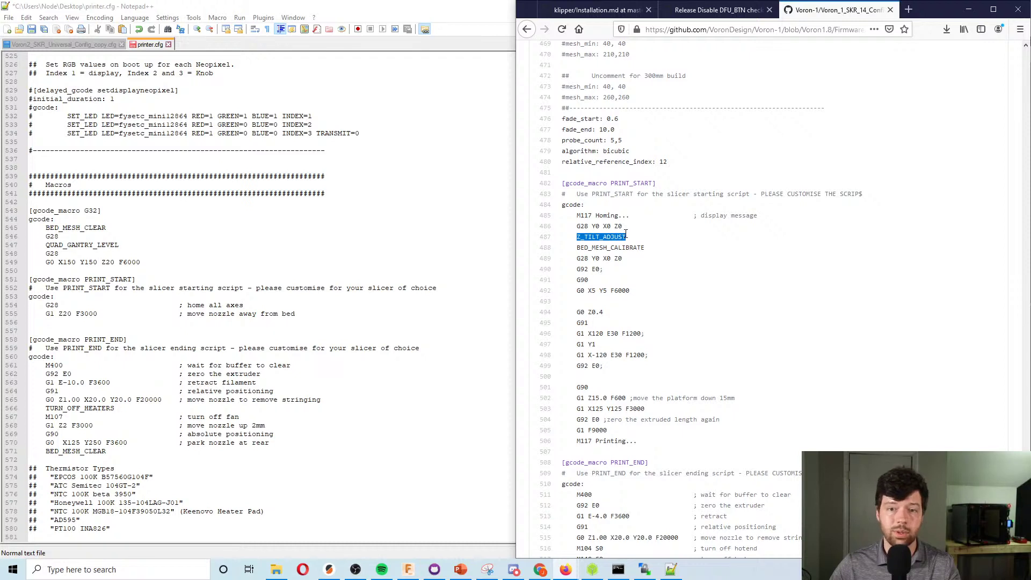
pyautogui.click(632, 246)
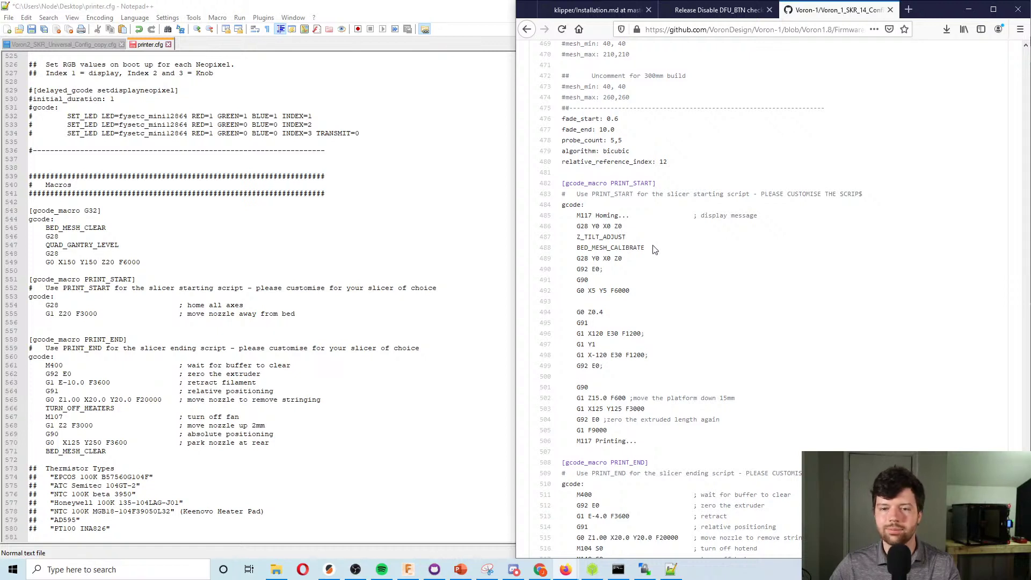
pyautogui.moveTo(647, 249); pyautogui.dragTo(574, 248)
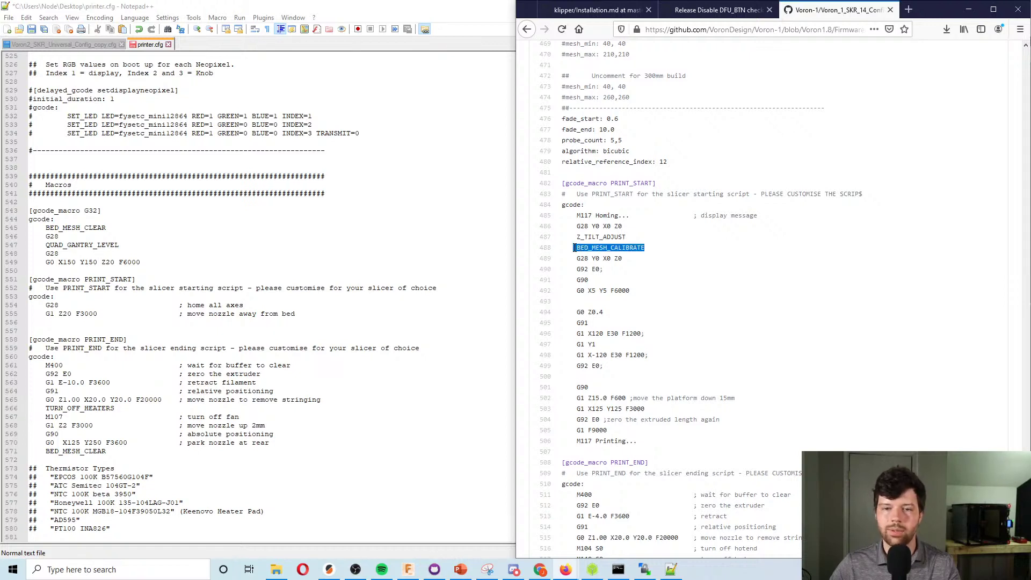
pyautogui.click(690, 270)
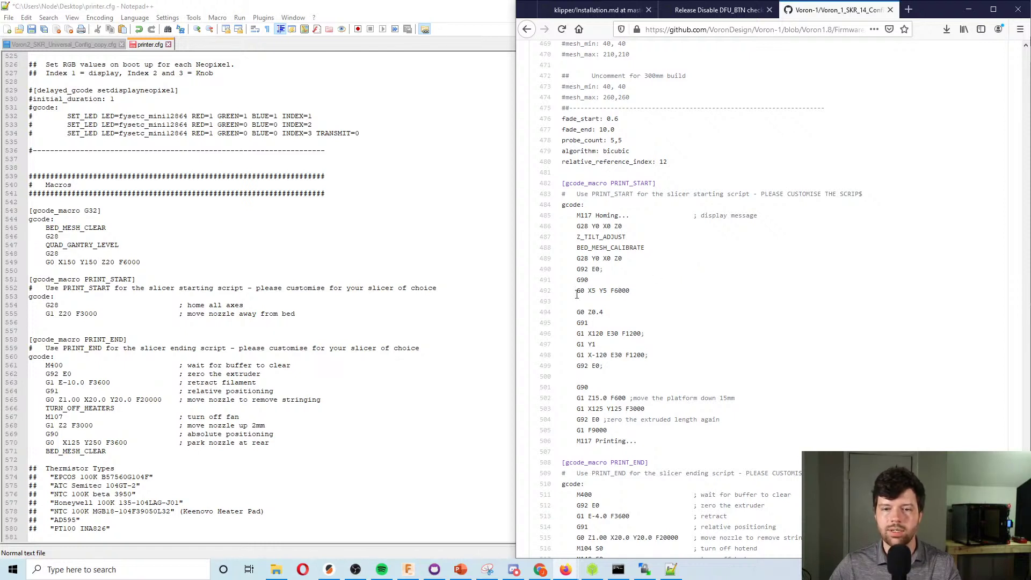
pyautogui.moveTo(577, 291); pyautogui.dragTo(647, 295)
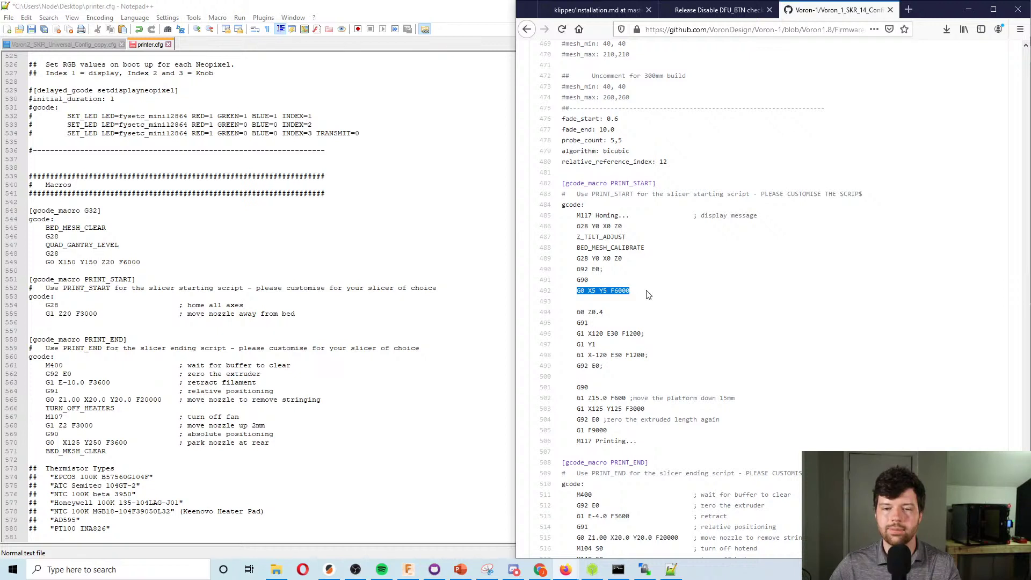
pyautogui.click(639, 293)
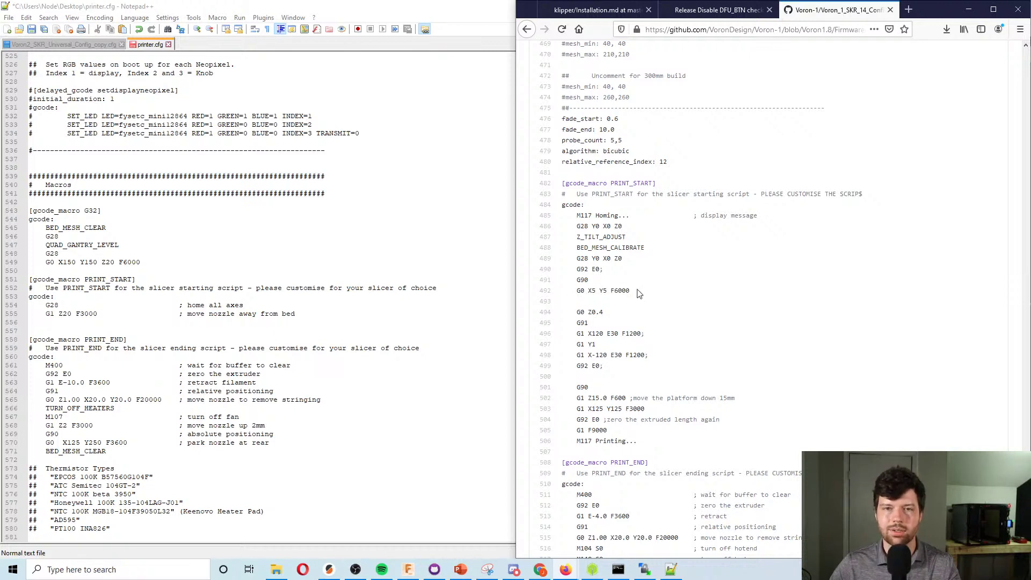
pyautogui.moveTo(574, 313); pyautogui.dragTo(616, 373)
pyautogui.click(616, 373)
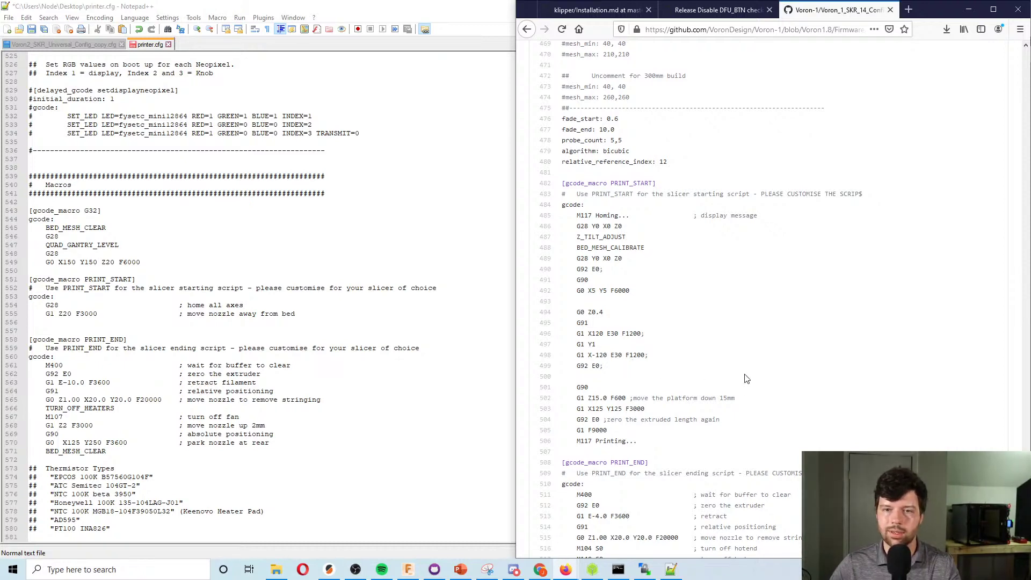
# Check the reference [bed_mesh] block, close the Voron tab, and save printer.cfg
pyautogui.scroll(3, 746, 379)
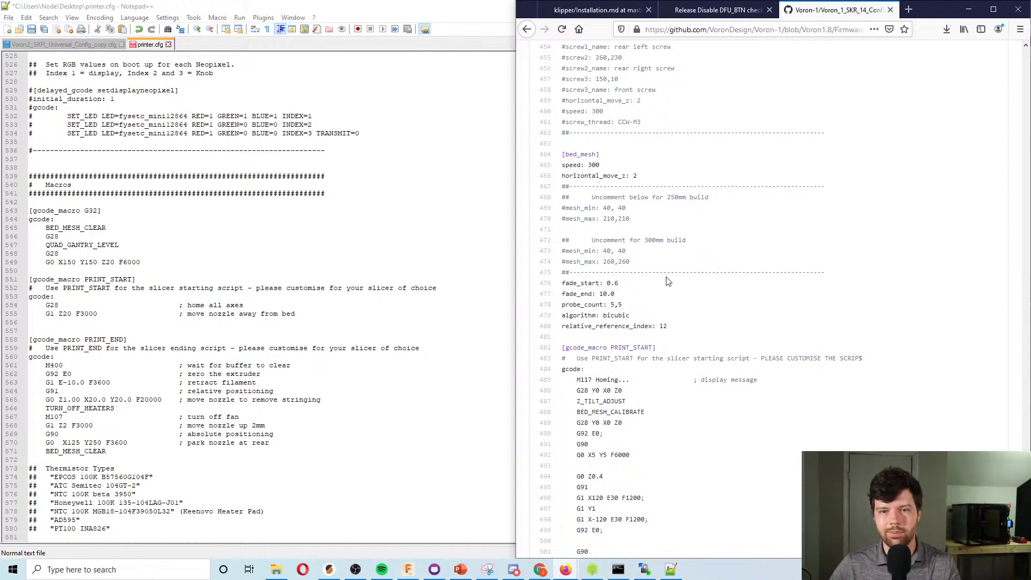
pyautogui.moveTo(671, 328); pyautogui.dragTo(557, 156)
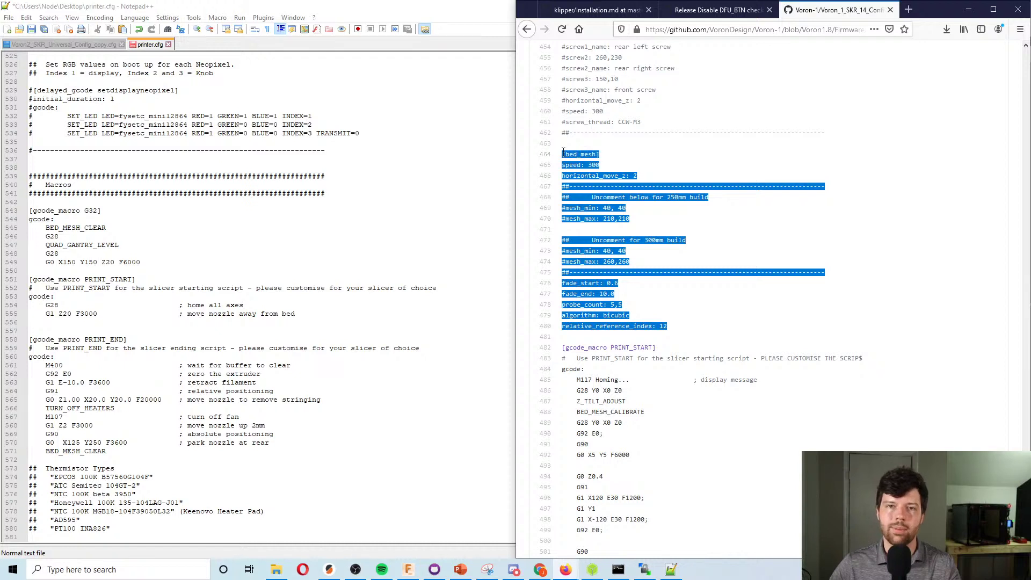
pyautogui.click(647, 164)
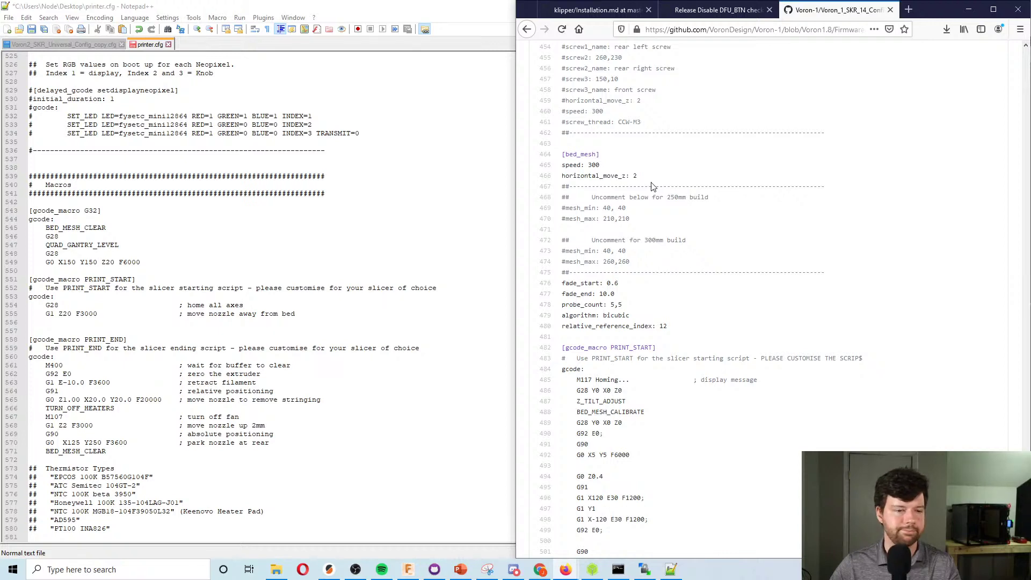
pyautogui.middleClick(833, 10)
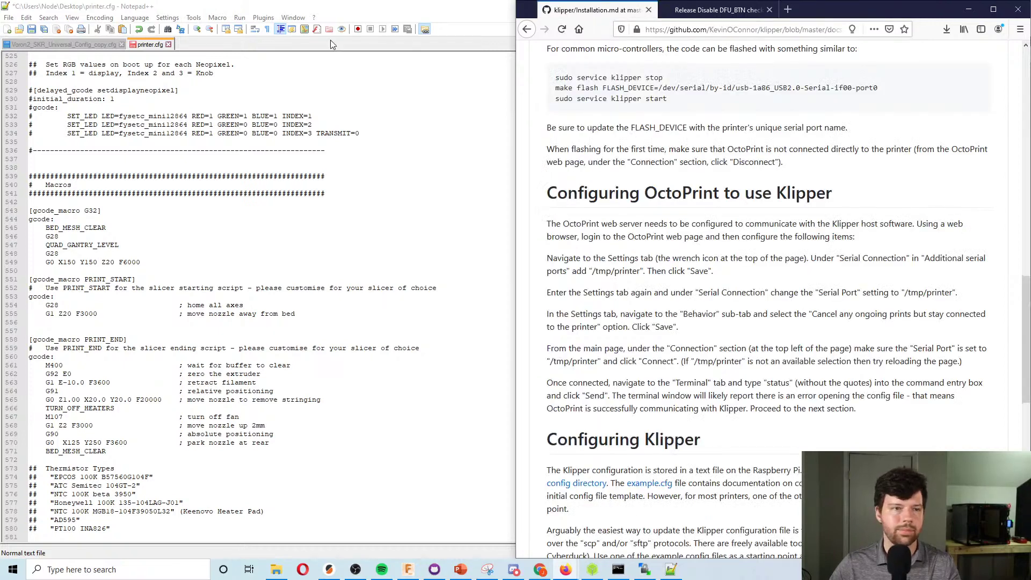
pyautogui.click(32, 30)
# Upload printer.cfg to /home/pi with F5, confirming the overwrite of the Pi's copy
pyautogui.click(644, 570)
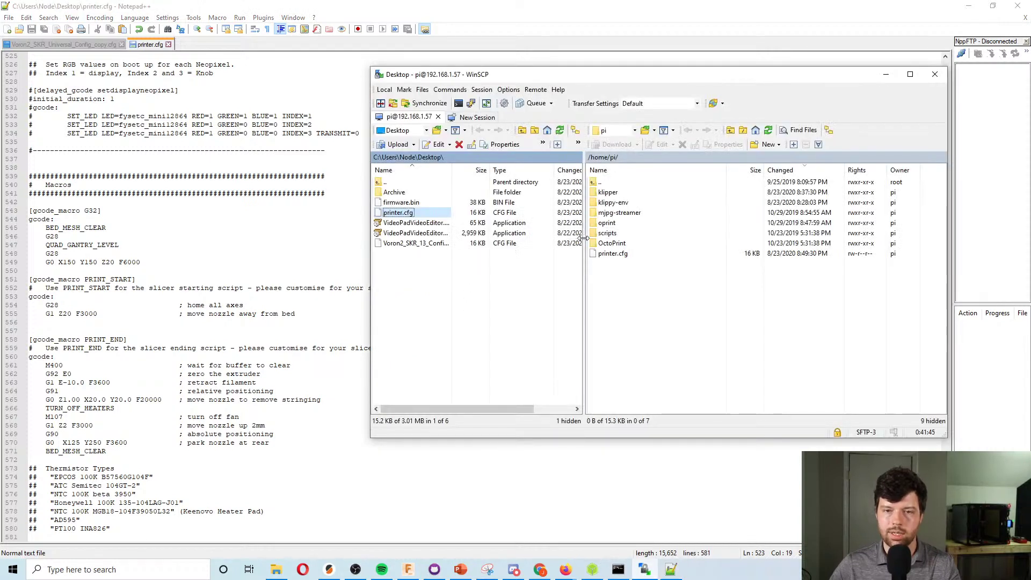
pyautogui.moveTo(584, 236); pyautogui.dragTo(662, 239)
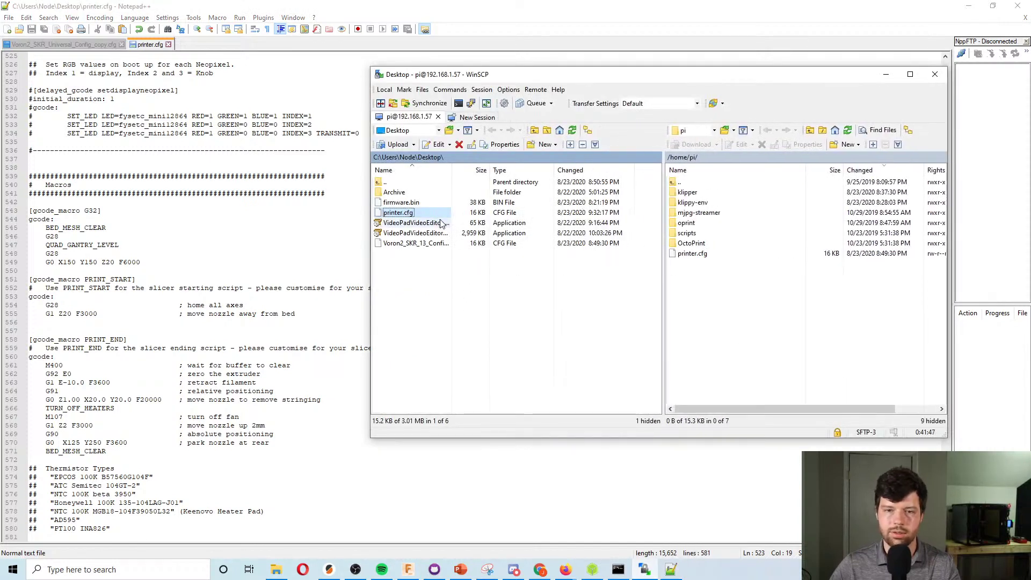
pyautogui.press('F5')
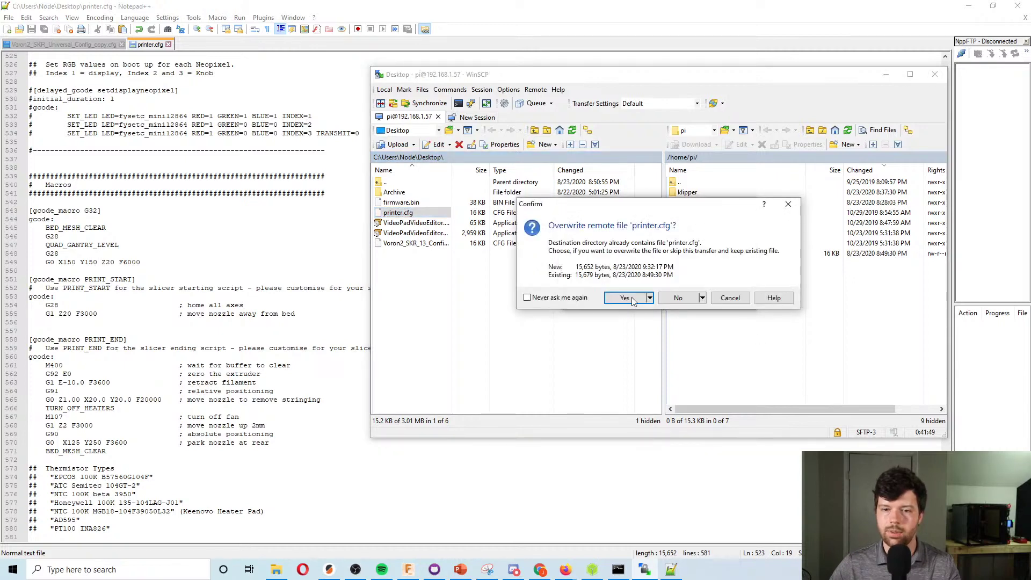
pyautogui.click(633, 297)
pyautogui.click(794, 350)
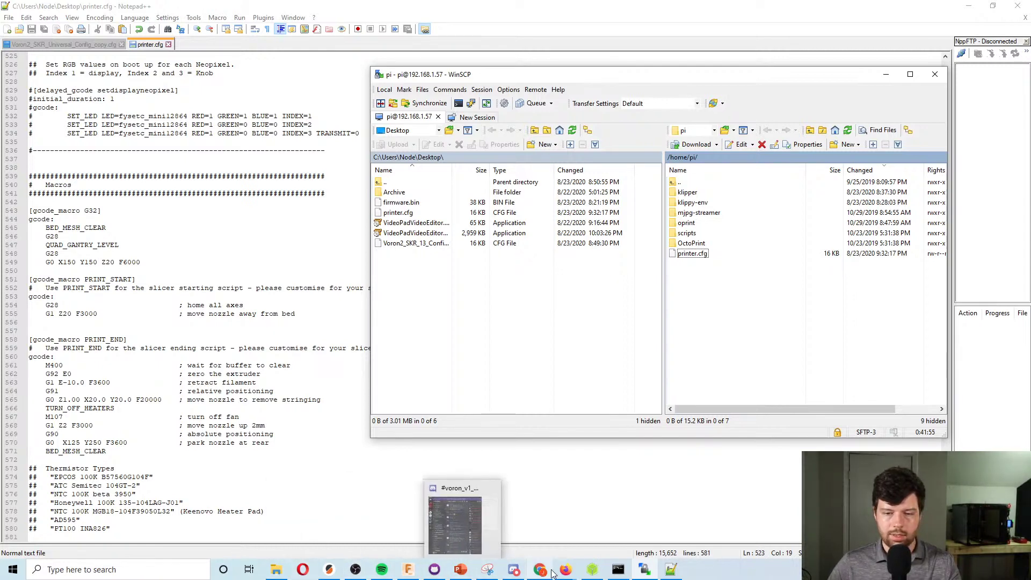
# Send firmware_restart from OctoPrint's terminal
pyautogui.moveTo(566, 573)
pyautogui.click(588, 504)
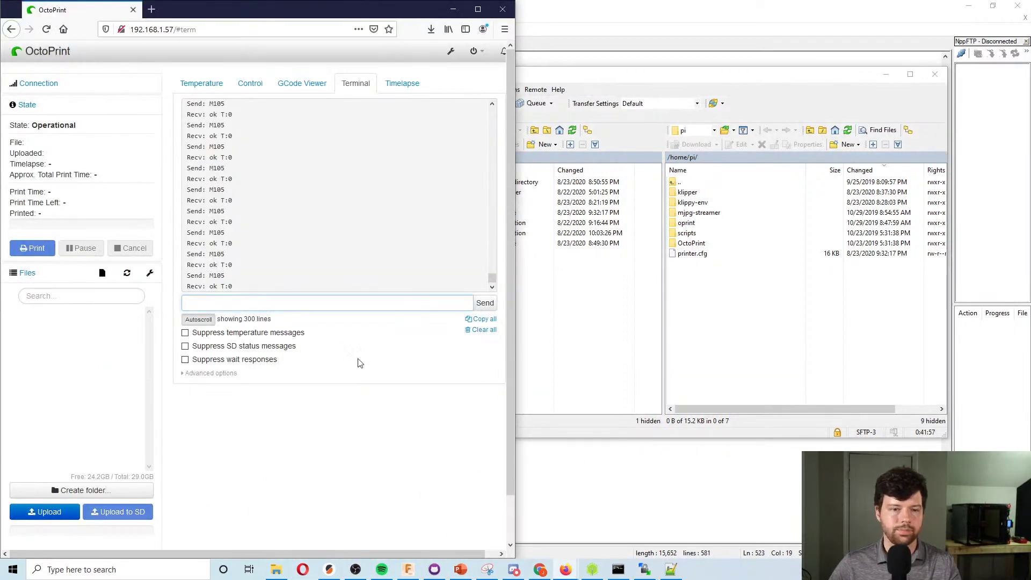
pyautogui.click(247, 305)
pyautogui.write('firmware_restart')
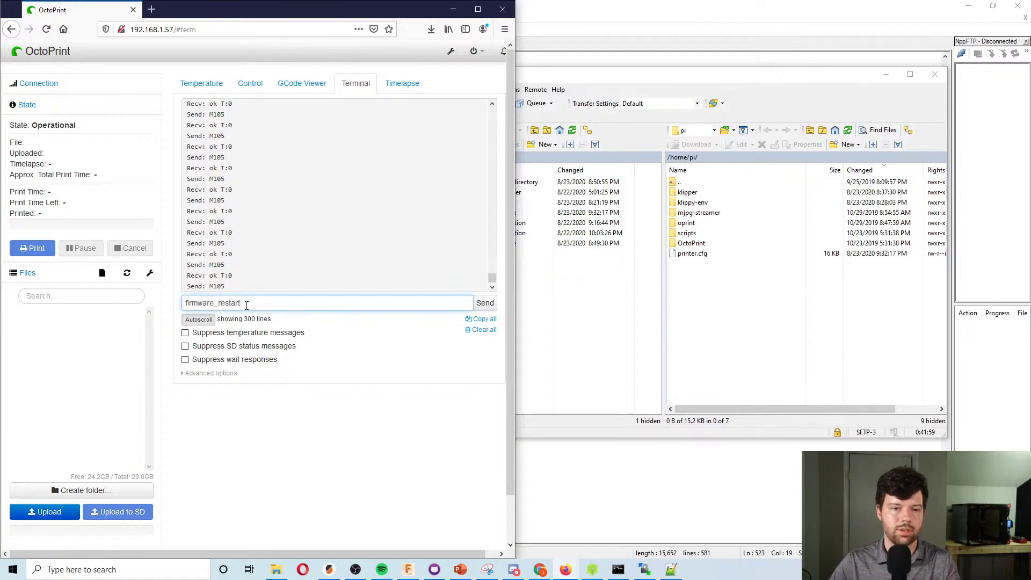
pyautogui.press('Return')
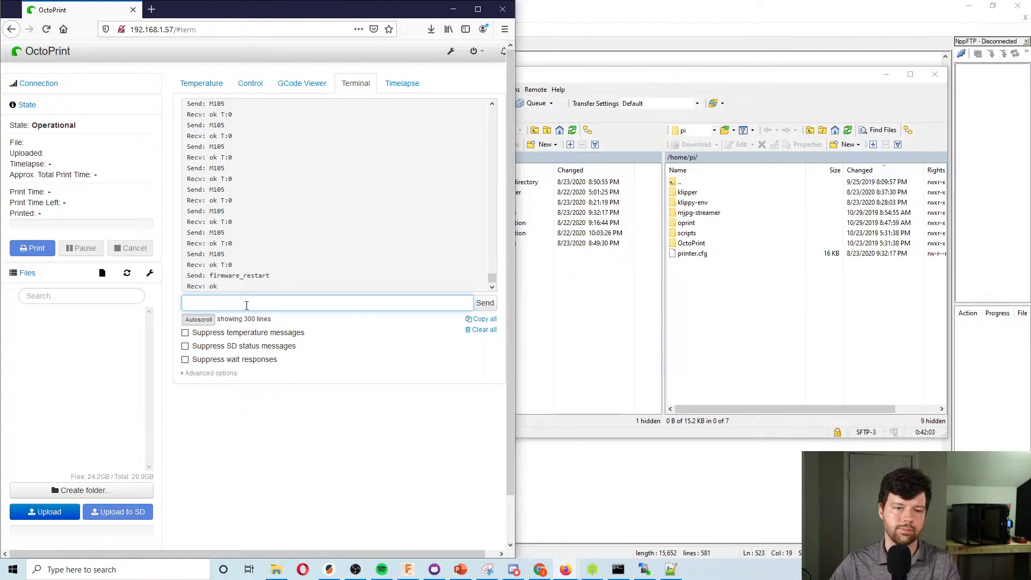
# Send status twice and highlight the MCU 'z' ADC out of range shutdown reply
pyautogui.press('Up')
pyautogui.press('Up')
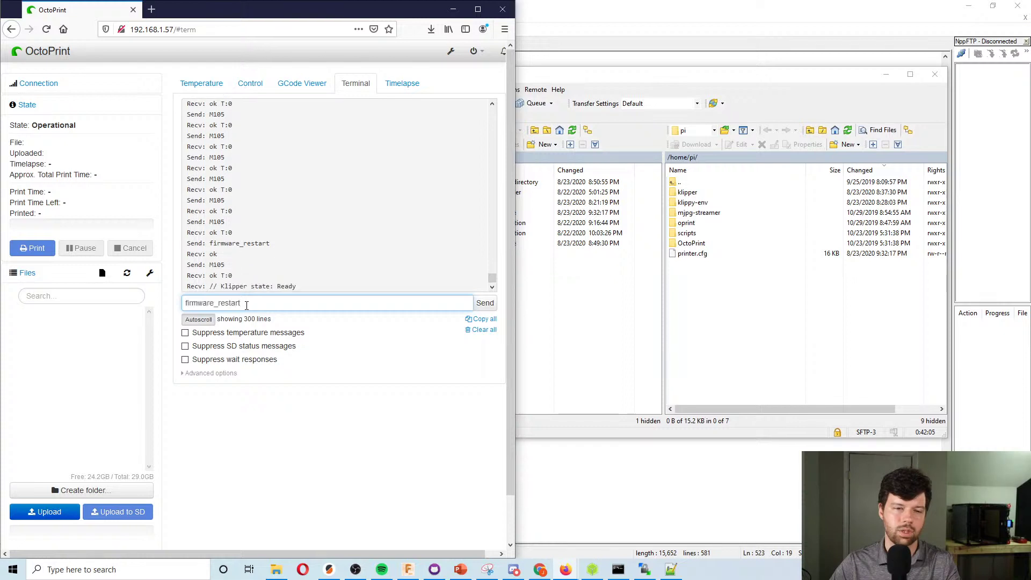
pyautogui.press('Return')
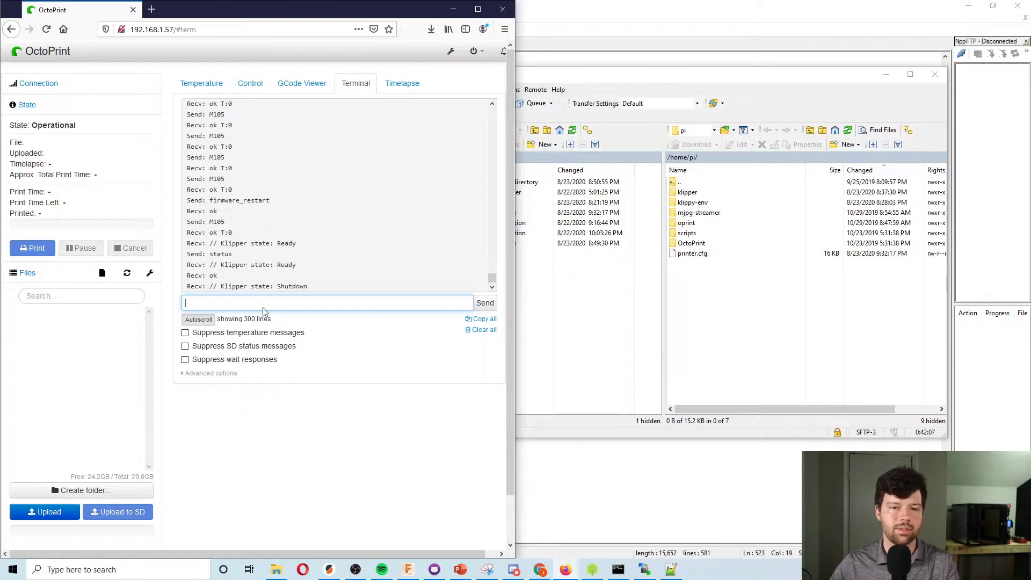
pyautogui.press('Up')
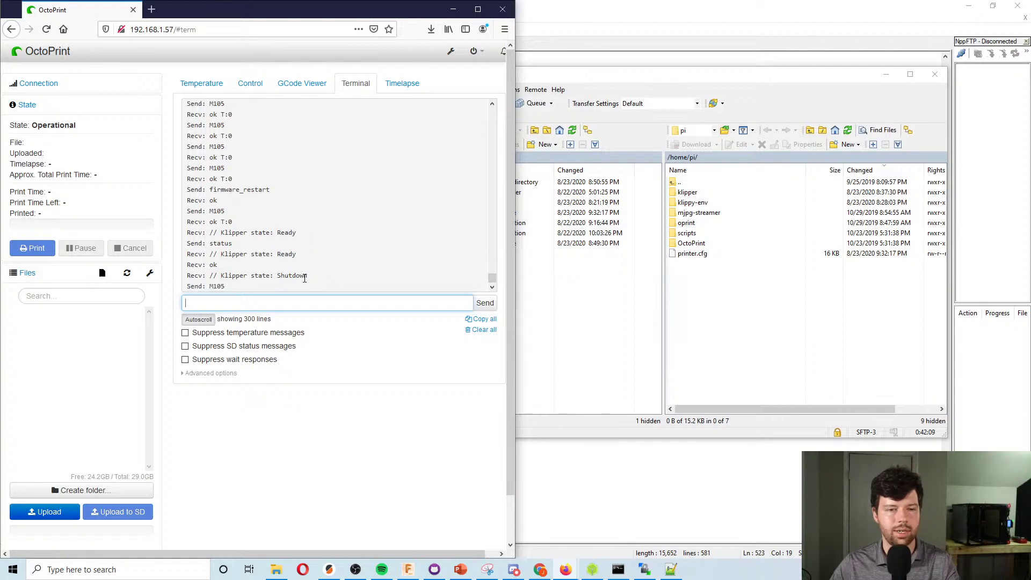
pyautogui.press('Return')
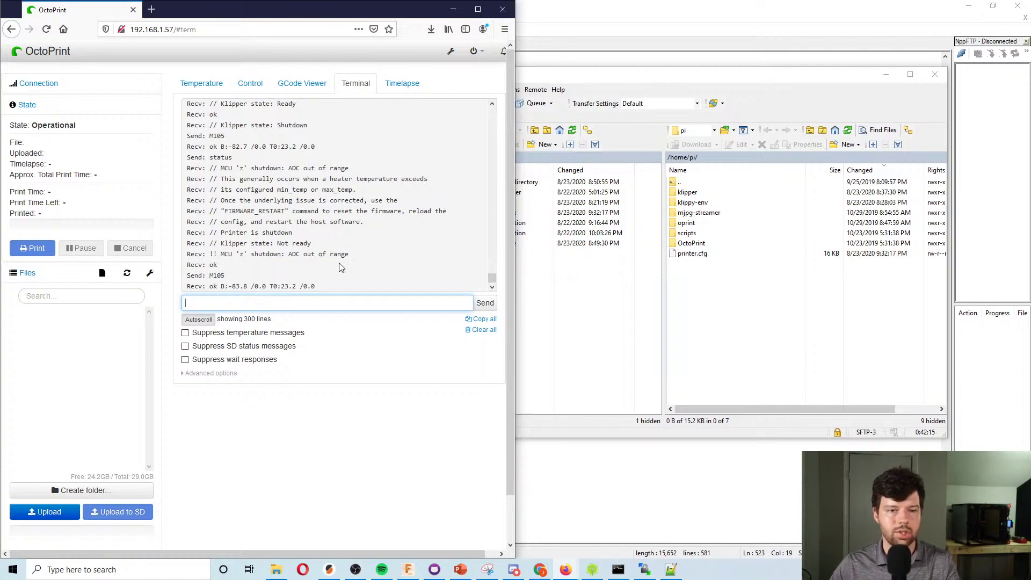
pyautogui.moveTo(375, 258)
pyautogui.mouseDown()
pyautogui.moveTo(379, 155)
pyautogui.moveTo(369, 249)
pyautogui.mouseUp()
pyautogui.click(369, 249)
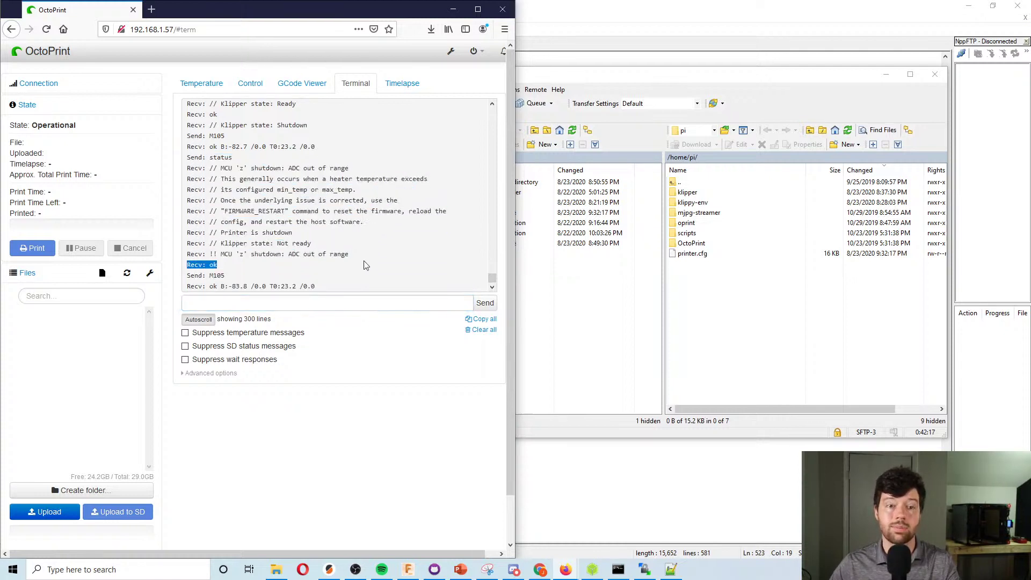